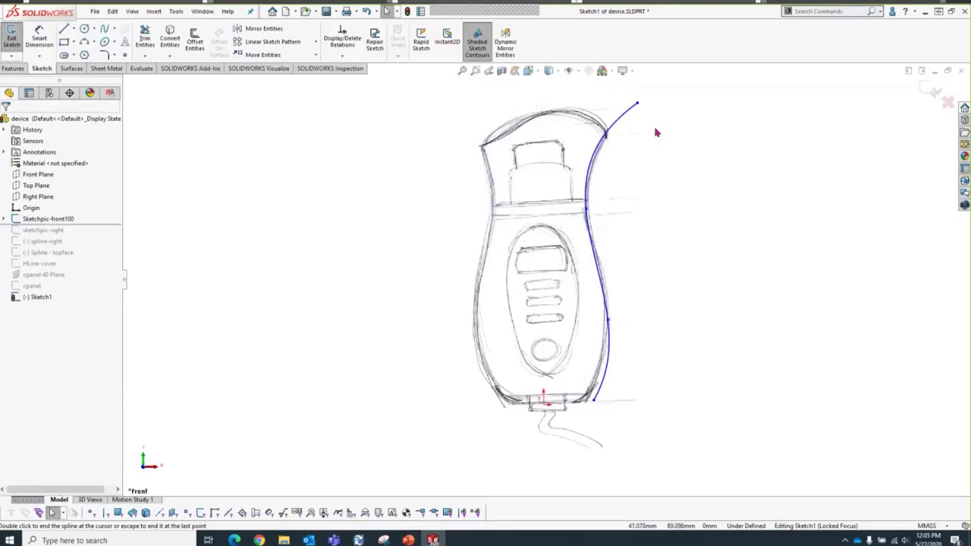
# Step: End the spline beyond the device picture's upper right corner and adjust the tangent handle at its upper endpoint
pyautogui.doubleClick(638, 104)
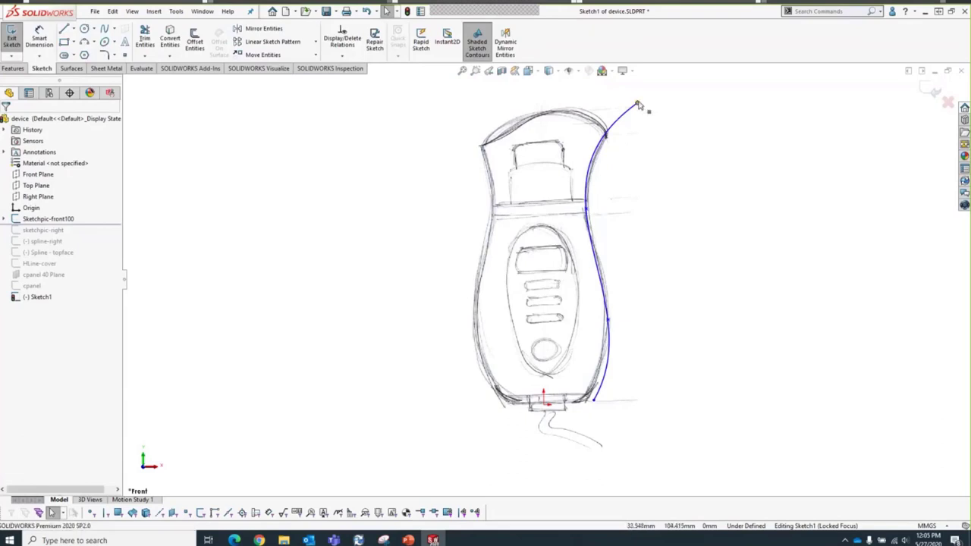
pyautogui.click(637, 102)
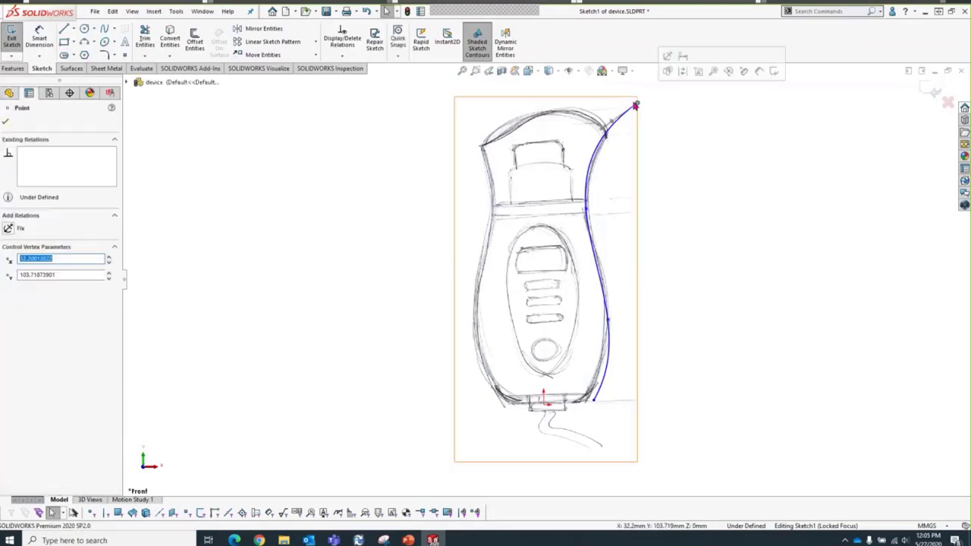
pyautogui.click(601, 131)
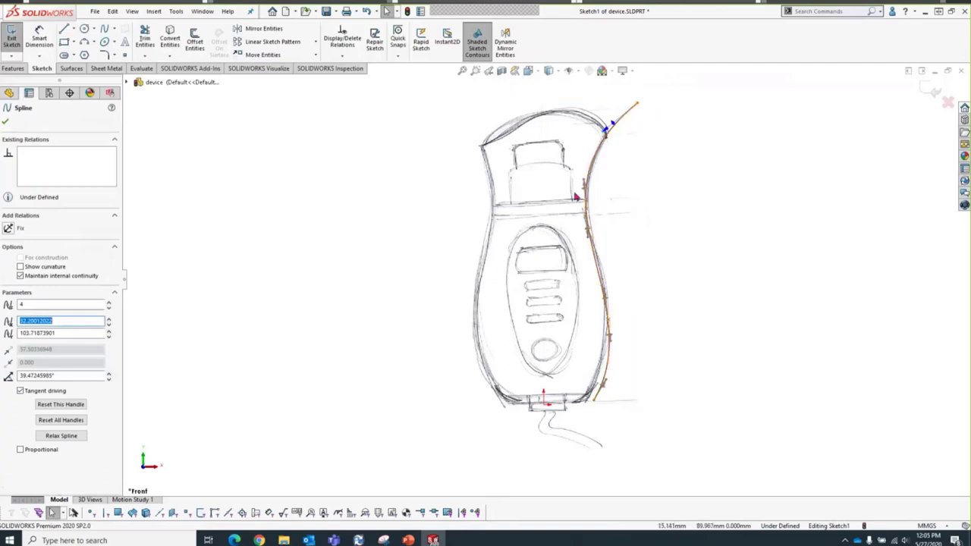
# Step: Make the spline's tangent handle at the device's waist vertical and adjust the handle at the lower bulge
pyautogui.click(574, 203)
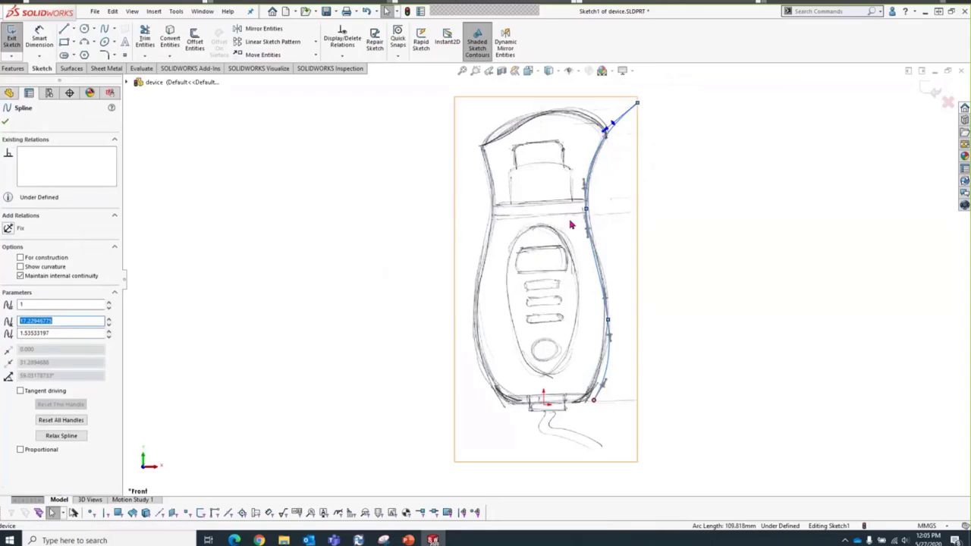
pyautogui.click(583, 190)
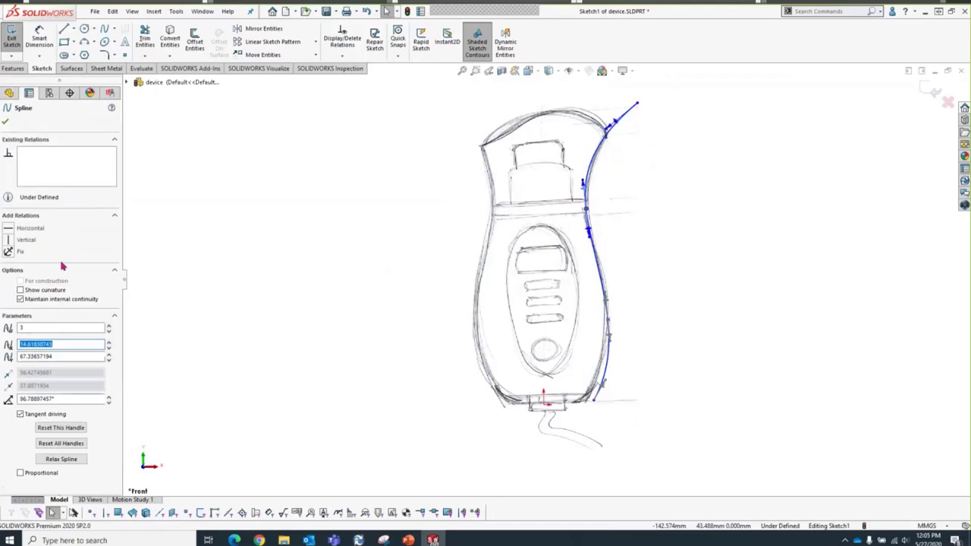
pyautogui.click(21, 241)
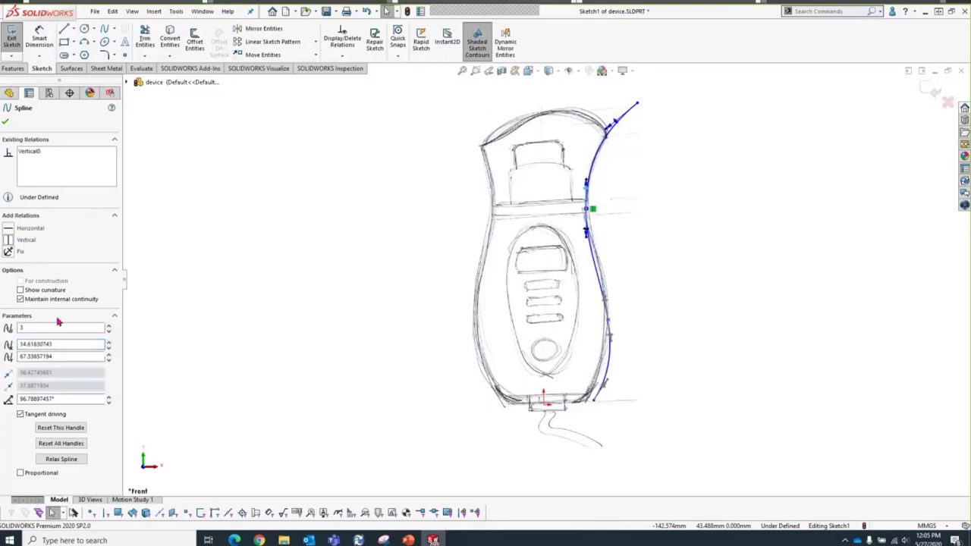
pyautogui.click(610, 295)
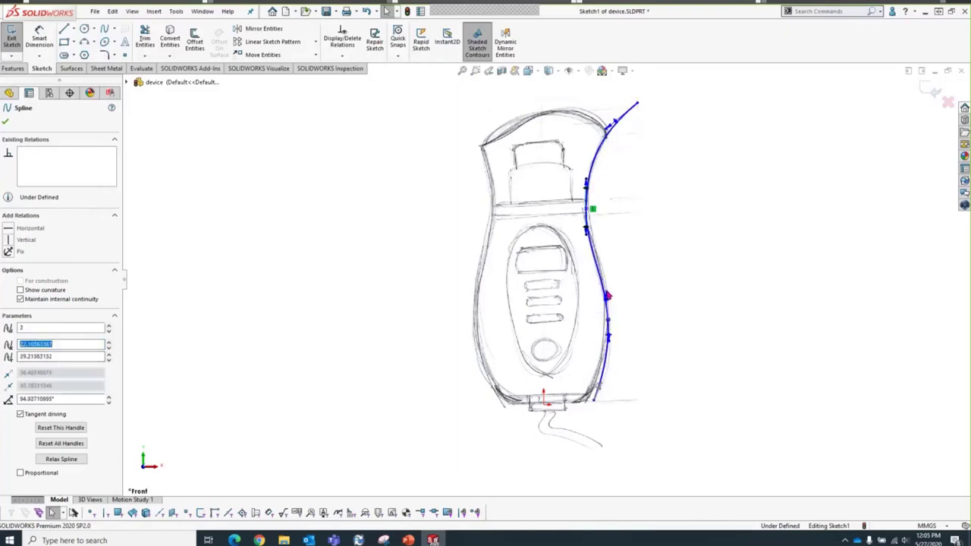
pyautogui.click(678, 310)
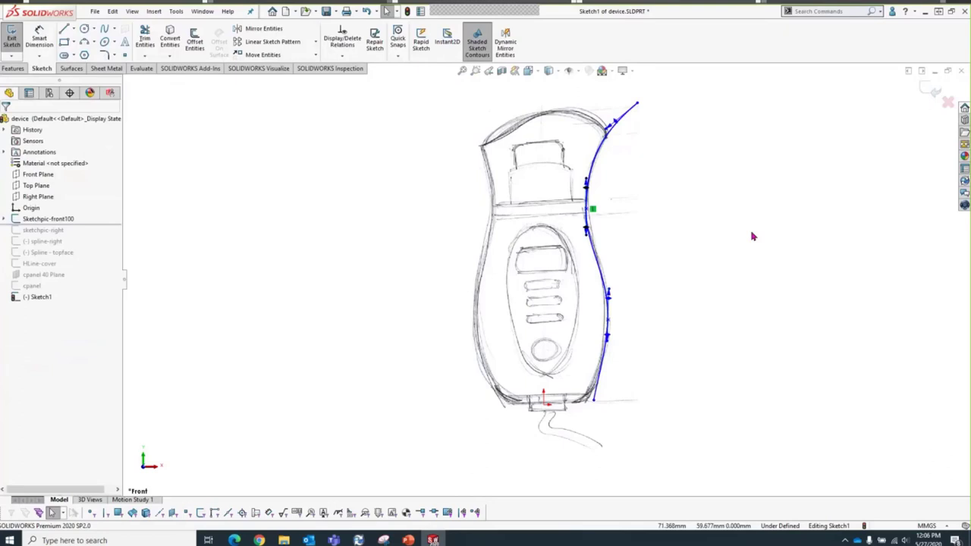
# Step: Add a horizontal relation between the spline's lower endpoint and the origin
pyautogui.click(596, 405)
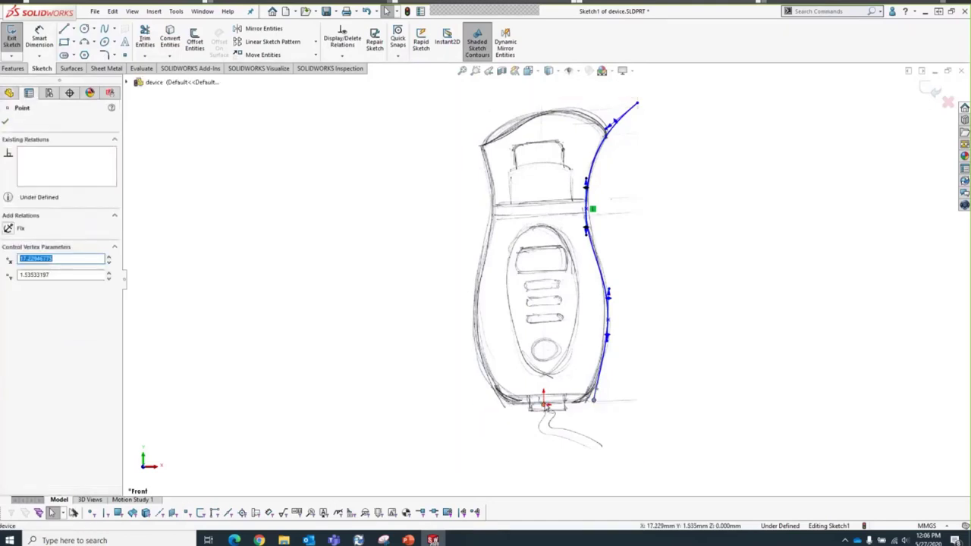
pyautogui.press('Escape')
pyautogui.keyDown('ctrl'); pyautogui.click(545, 406); pyautogui.keyUp('ctrl')
pyautogui.click(575, 356)
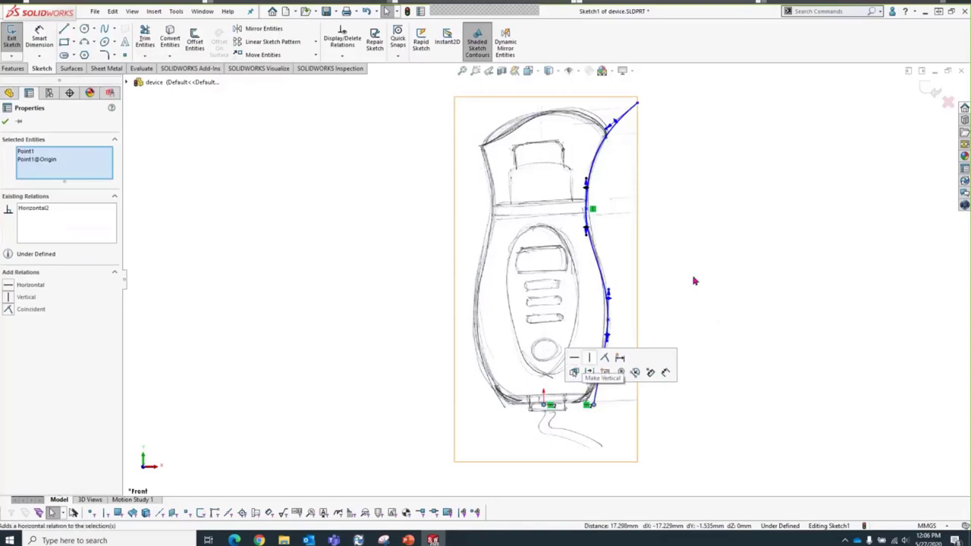
# Step: Move the spline's upper endpoint slightly up and outward, and exit the sketch
pyautogui.moveTo(638, 102); pyautogui.dragTo(643, 91)
pyautogui.click(683, 205)
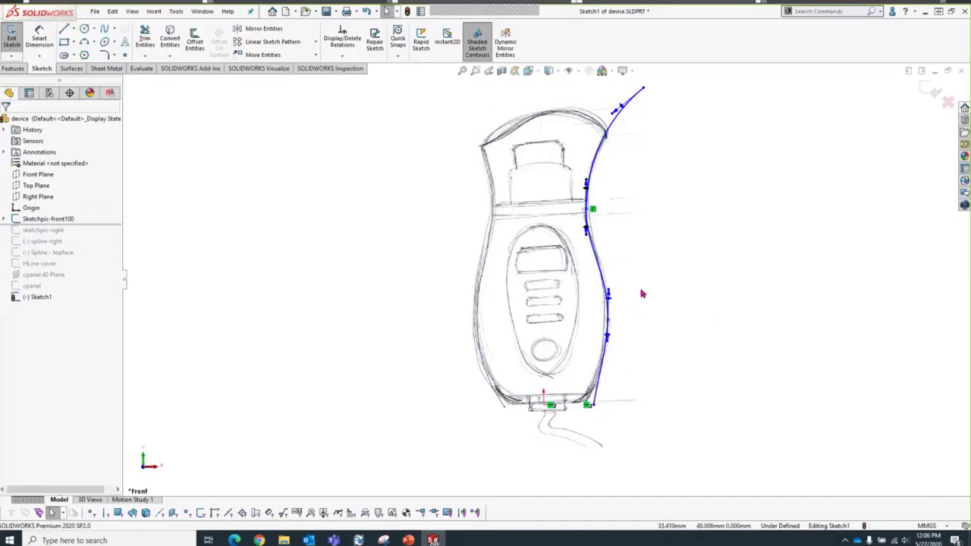
pyautogui.click(926, 92)
# Step: Roll the feature history forward past sketchpic-right and spline-right, and view the part from the right side
pyautogui.moveTo(700, 238)
pyautogui.mouseDown(button='middle')
pyautogui.moveTo(680, 251)
pyautogui.moveTo(664, 311)
pyautogui.mouseUp(button='middle')
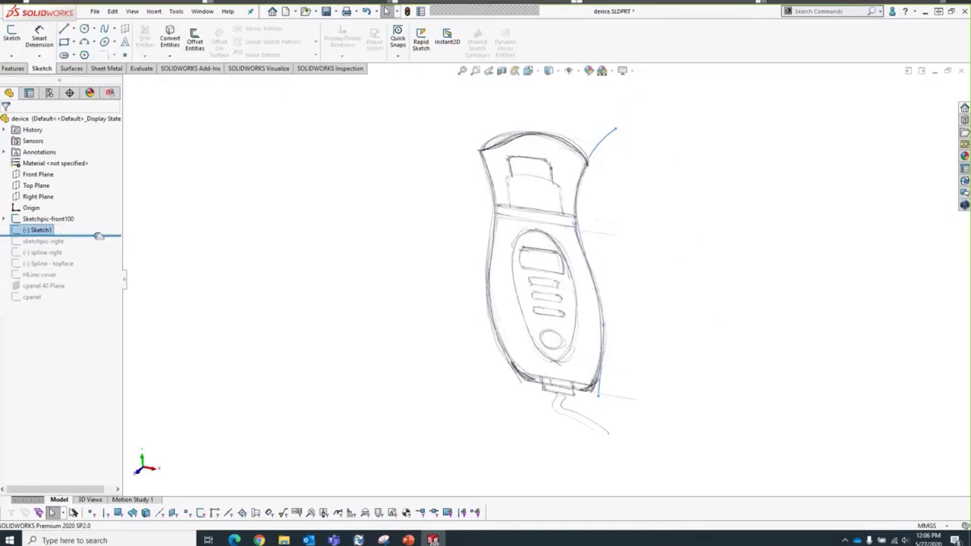
pyautogui.moveTo(99, 236); pyautogui.dragTo(94, 244)
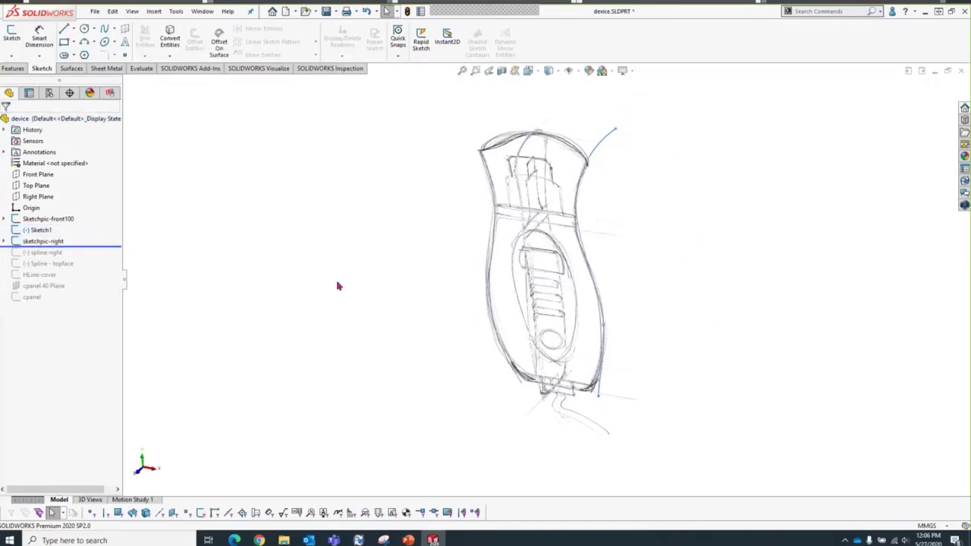
pyautogui.hotkey('ctrl', '4')
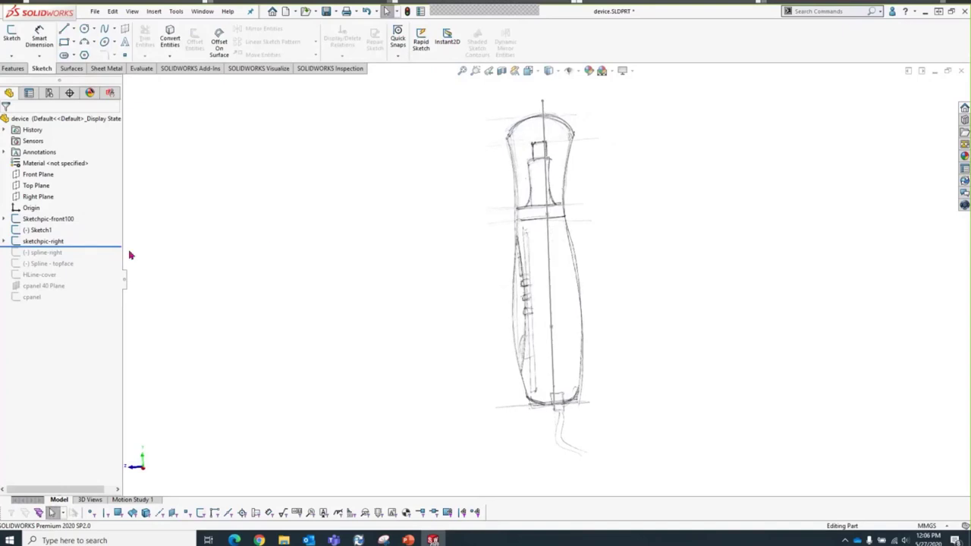
pyautogui.moveTo(102, 245); pyautogui.dragTo(99, 258)
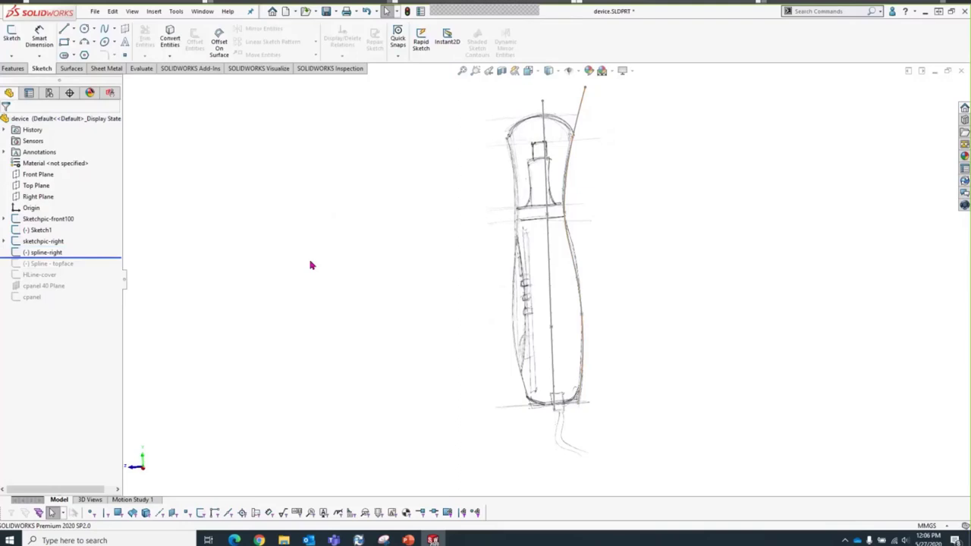
pyautogui.moveTo(311, 265); pyautogui.dragTo(342, 262, button='middle')
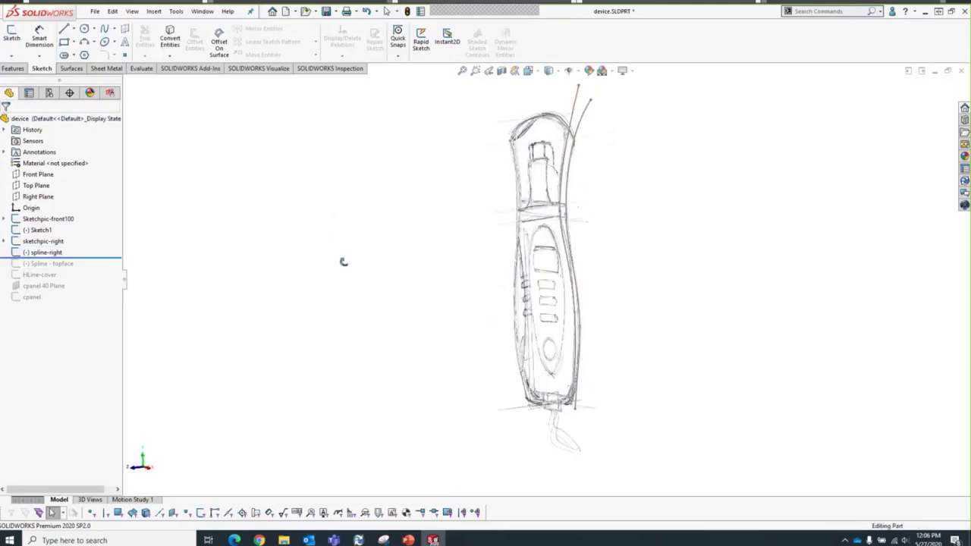
# Step: Edit spline-right, relate its spline's upper endpoint horizontally to the upper endpoint of Sketch1's spline, and exit the sketch
pyautogui.click(59, 253)
pyautogui.click(67, 219)
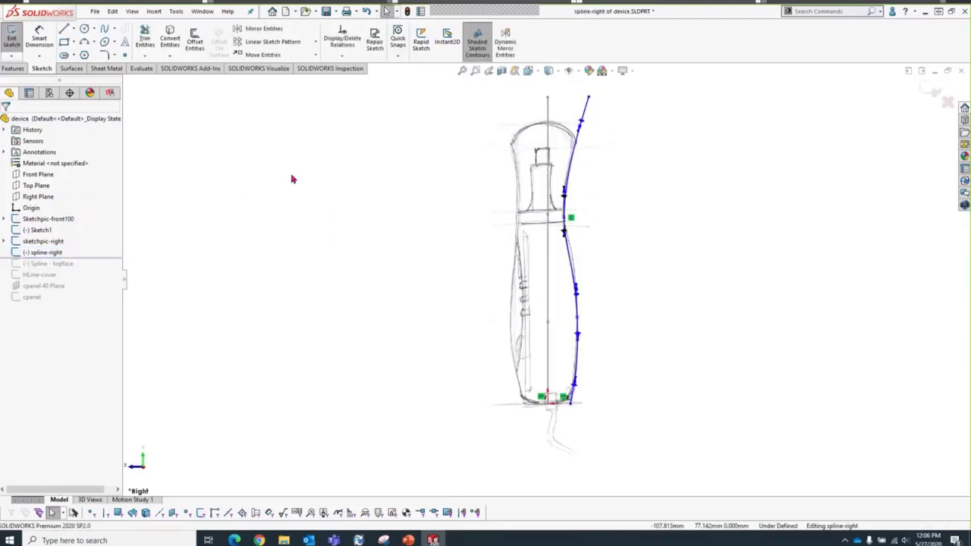
pyautogui.moveTo(290, 179)
pyautogui.mouseDown(button='middle')
pyautogui.moveTo(531, 186)
pyautogui.moveTo(627, 174)
pyautogui.moveTo(590, 100)
pyautogui.mouseUp(button='middle')
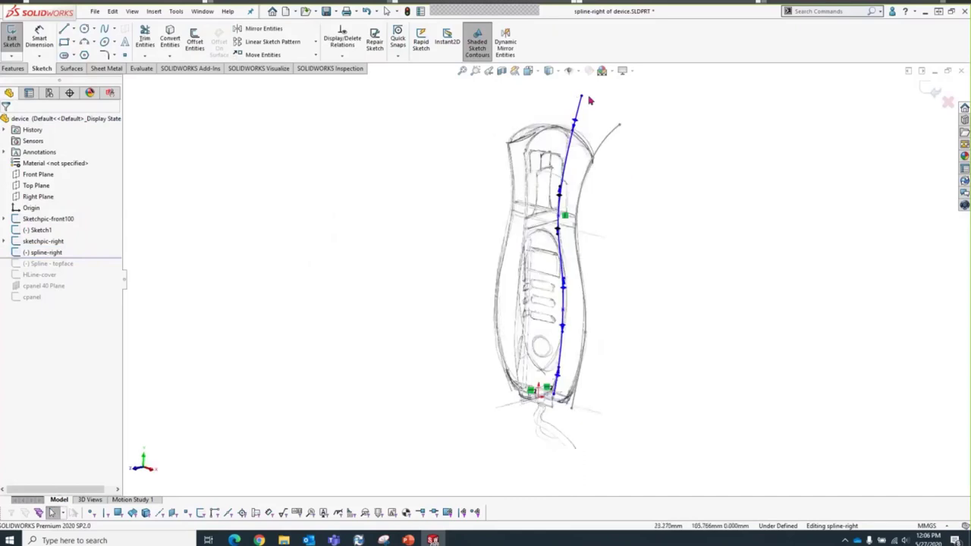
pyautogui.click(582, 97)
pyautogui.keyDown('ctrl'); pyautogui.click(619, 125); pyautogui.keyUp('ctrl')
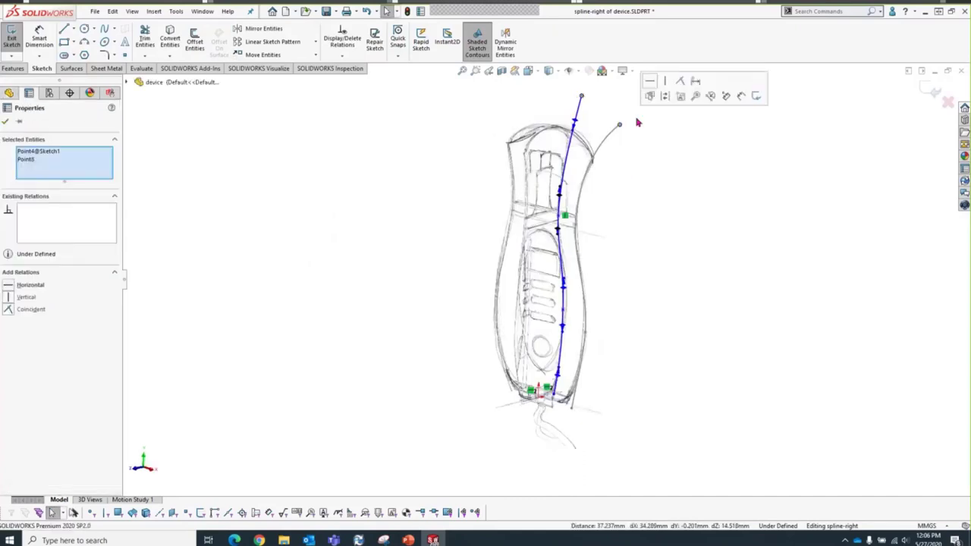
pyautogui.click(651, 85)
pyautogui.click(660, 206)
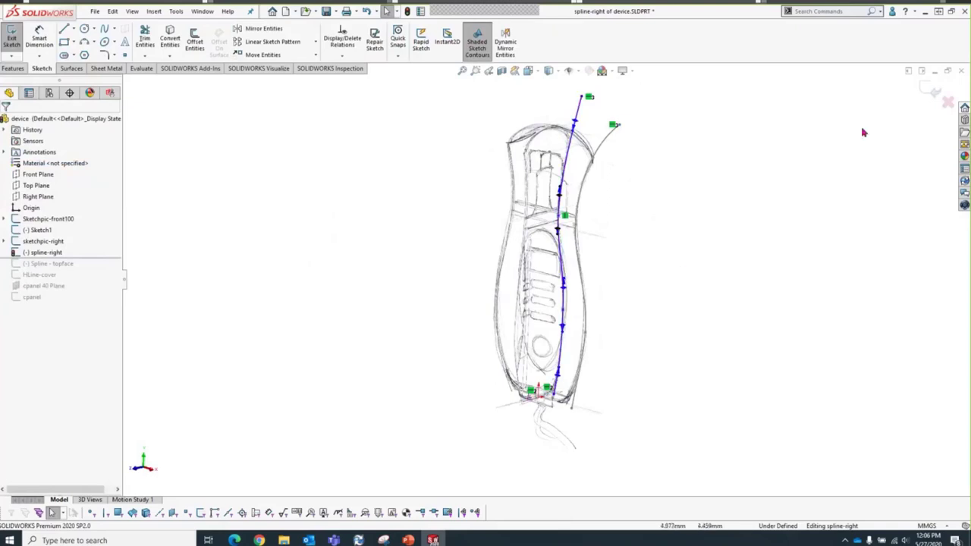
pyautogui.click(929, 88)
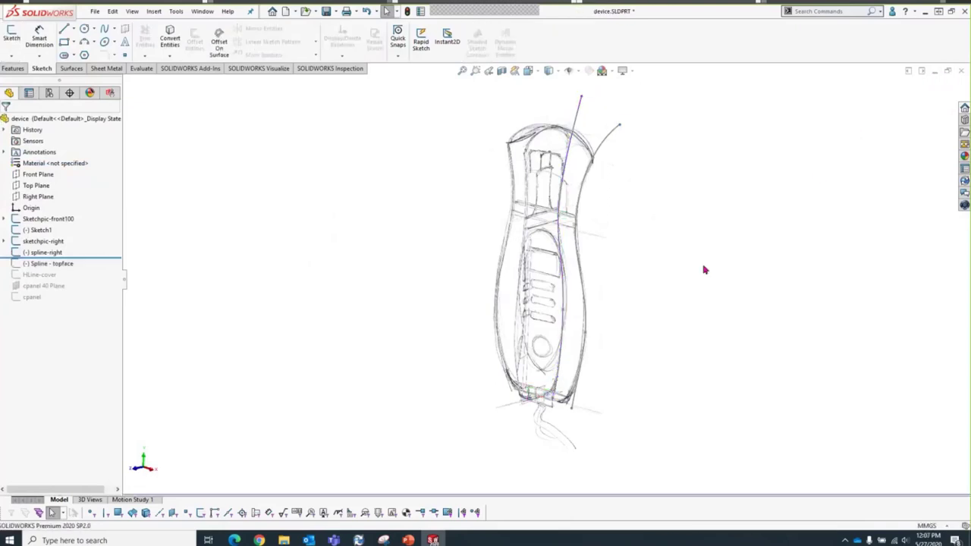
# Step: Start a sketch on the Front Plane and draw a vertical line about 112 mm long upward from the origin
pyautogui.hotkey('ctrl', '1')
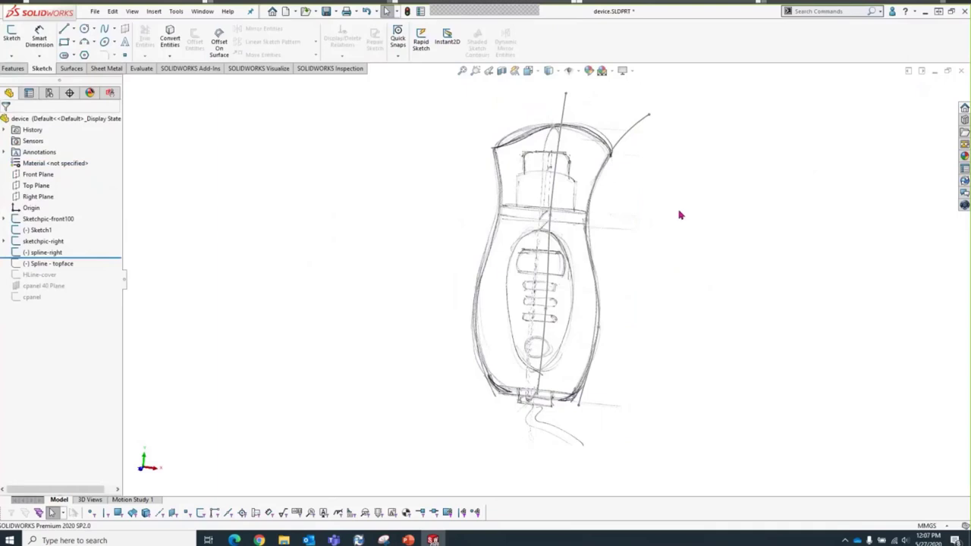
pyautogui.click(38, 175)
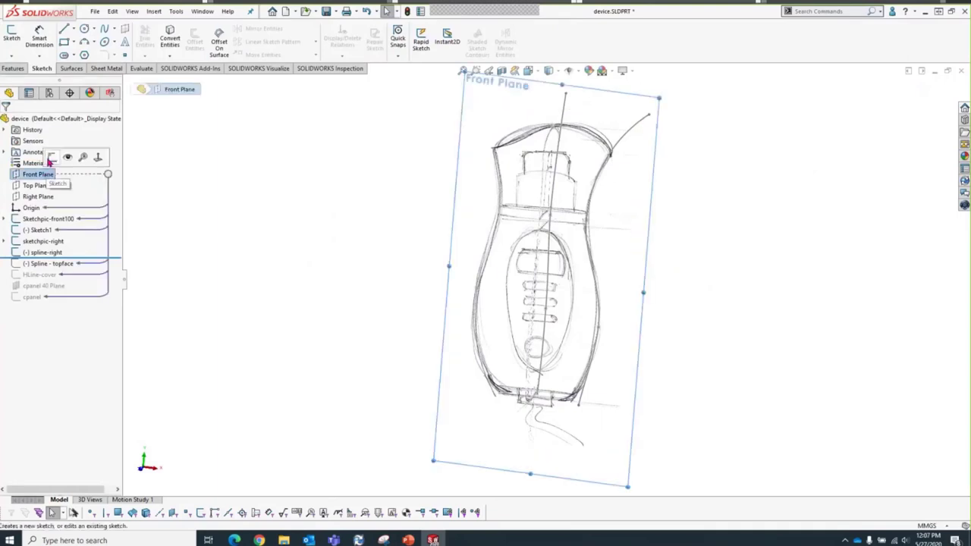
pyautogui.click(51, 157)
pyautogui.press('s')
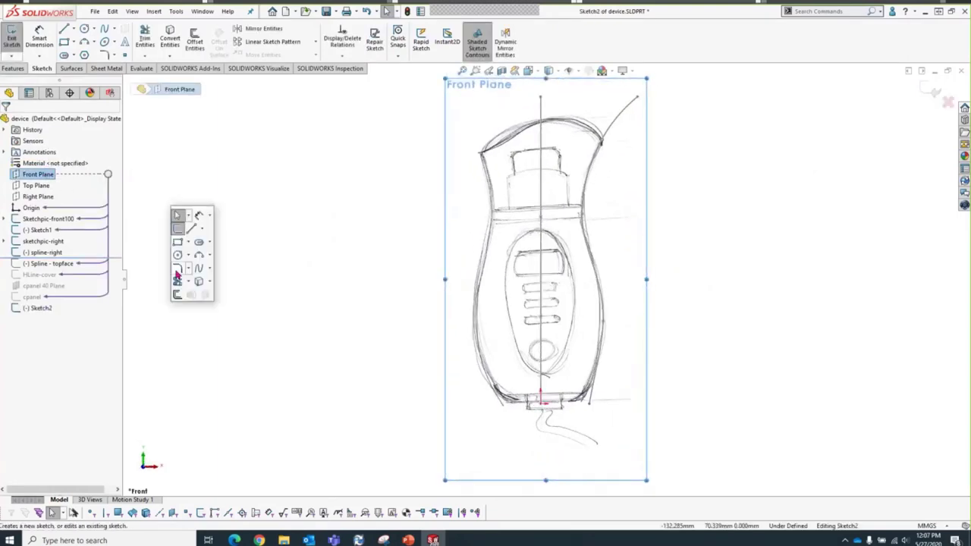
pyautogui.click(193, 229)
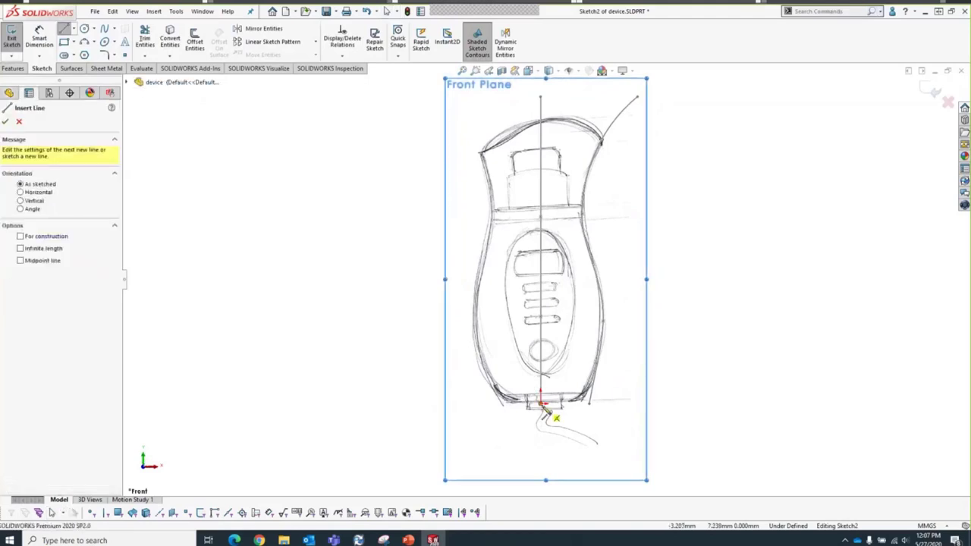
pyautogui.click(541, 410)
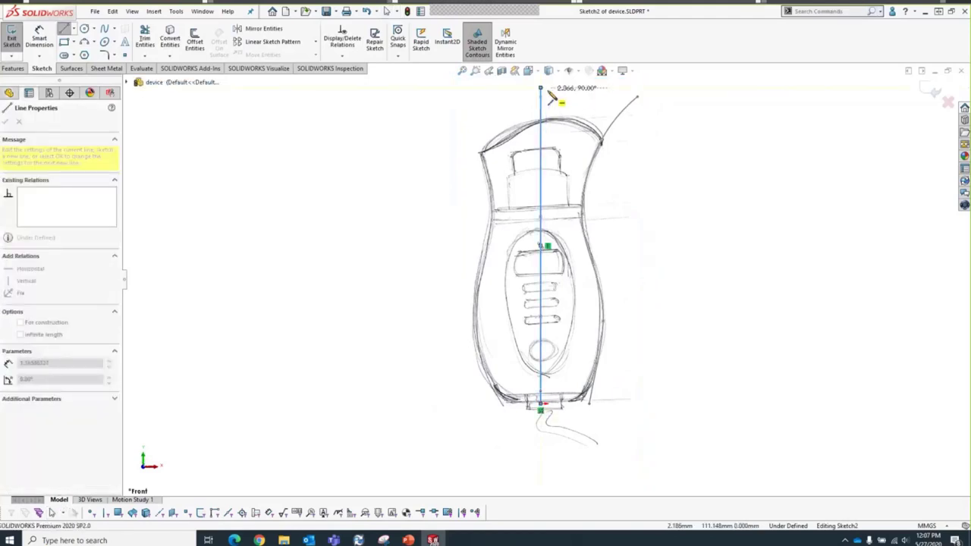
pyautogui.click(541, 88)
pyautogui.press('Escape')
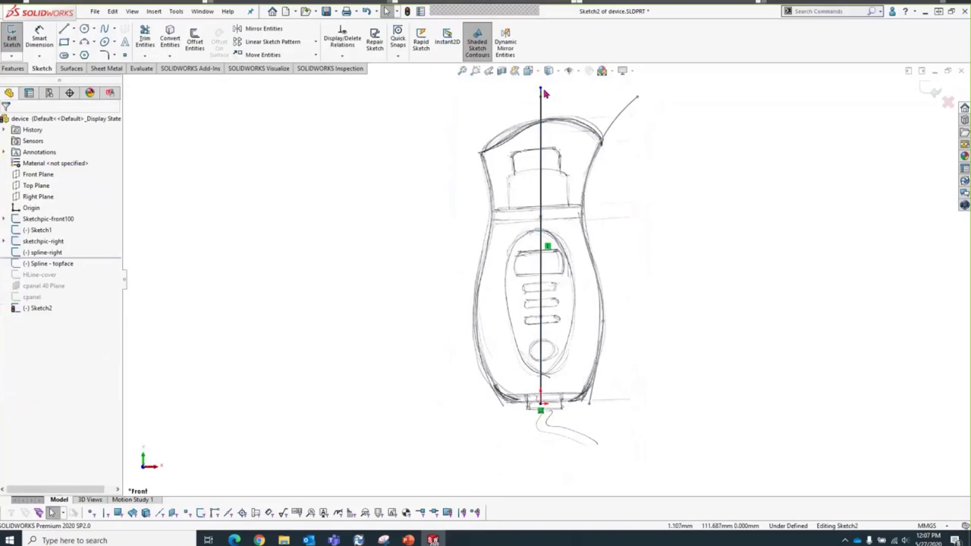
# Step: Add a horizontal relation between the line's upper endpoint and Sketch1's upper spline endpoint, and exit the sketch
pyautogui.click(542, 89)
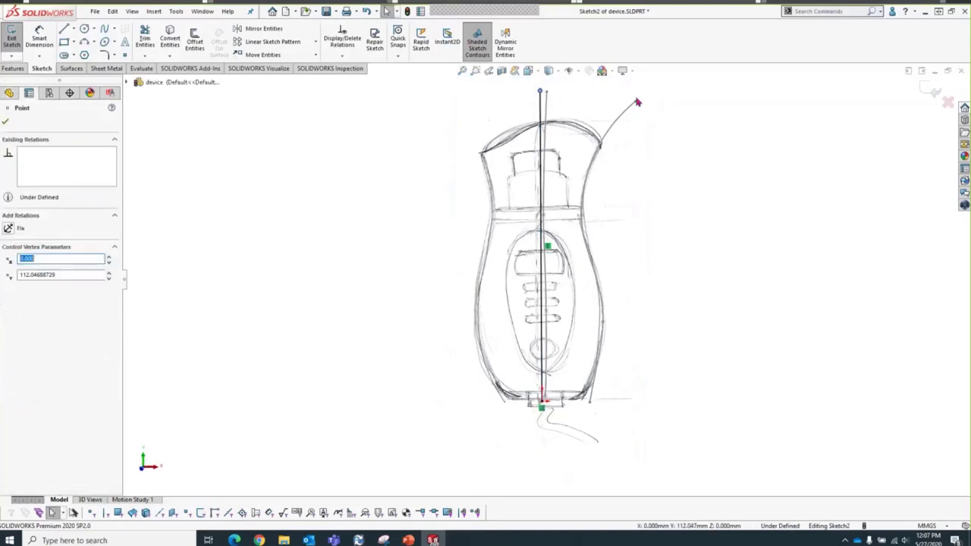
pyautogui.keyDown('ctrl'); pyautogui.click(637, 100); pyautogui.keyUp('ctrl')
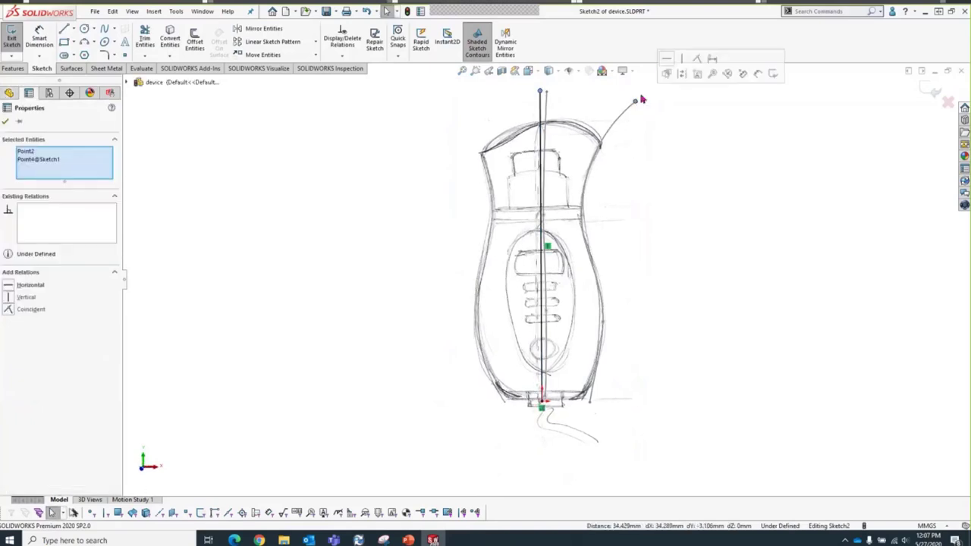
pyautogui.click(666, 60)
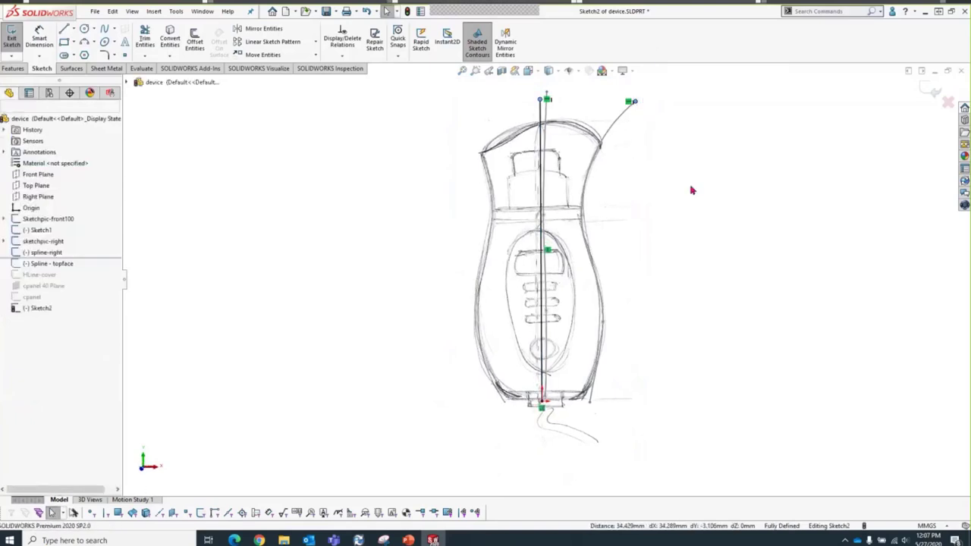
pyautogui.click(924, 92)
# Step: Start a sketch on the Top Plane and draw an ellipse centred on the origin with radii of about 20.8 and 11.9 mm
pyautogui.moveTo(638, 260); pyautogui.dragTo(618, 290, button='middle')
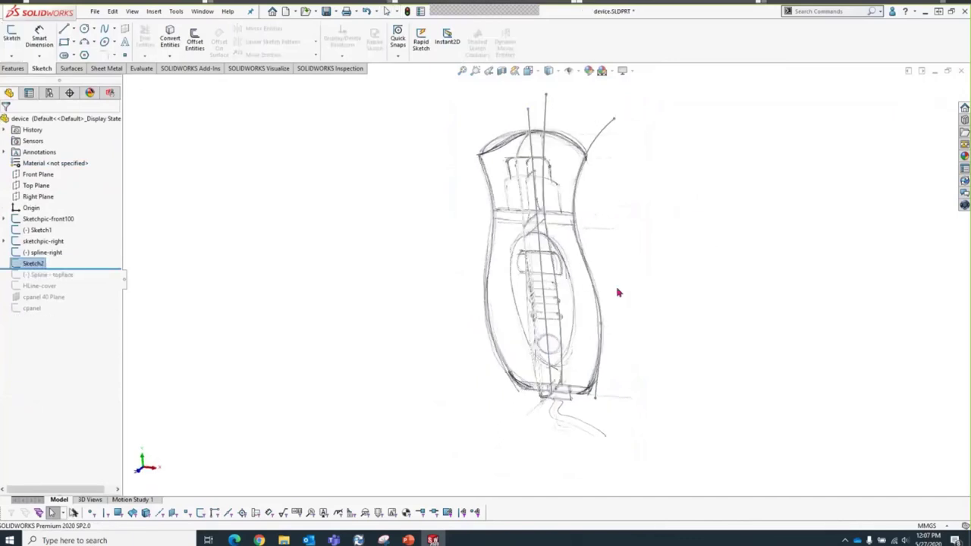
pyautogui.click(38, 186)
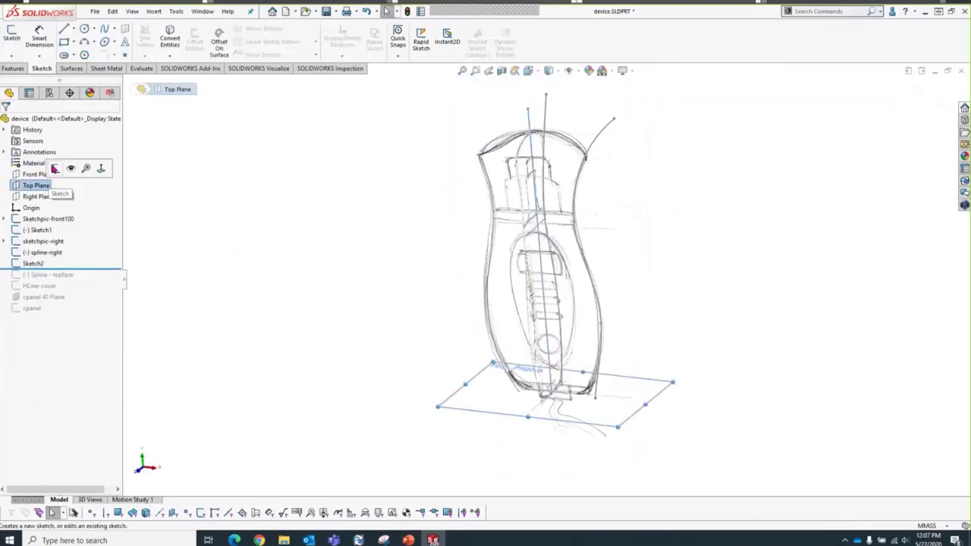
pyautogui.click(99, 167)
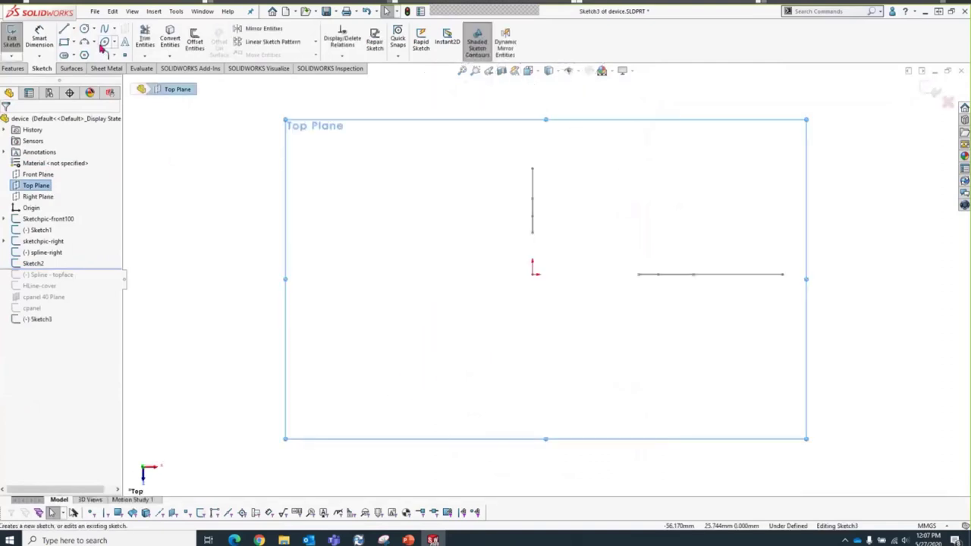
pyautogui.click(104, 41)
pyautogui.moveTo(427, 369); pyautogui.dragTo(603, 365, button='middle')
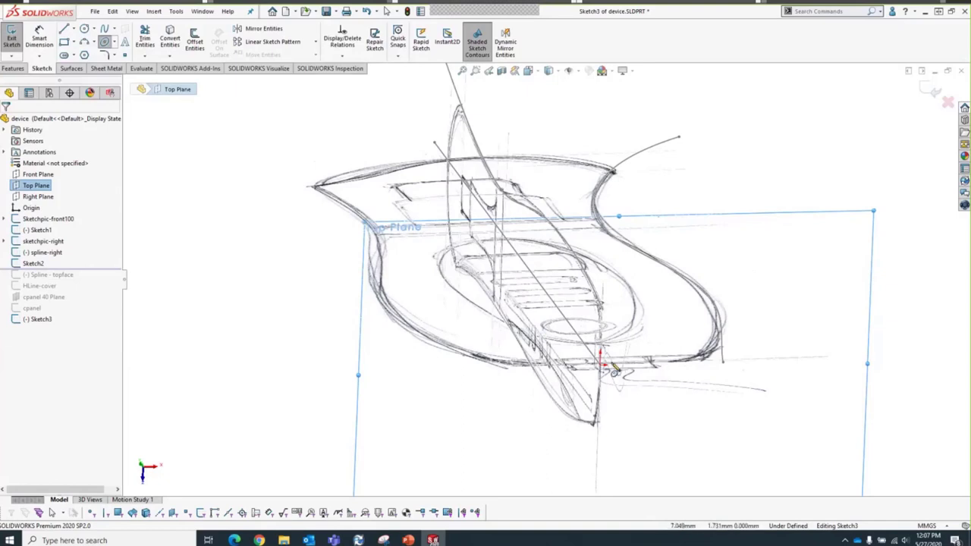
pyautogui.click(601, 364)
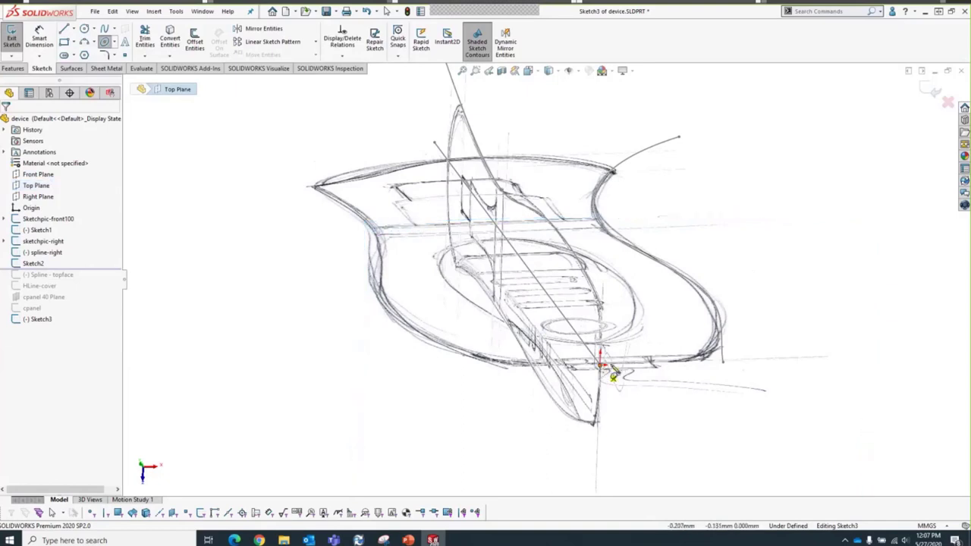
pyautogui.click(750, 363)
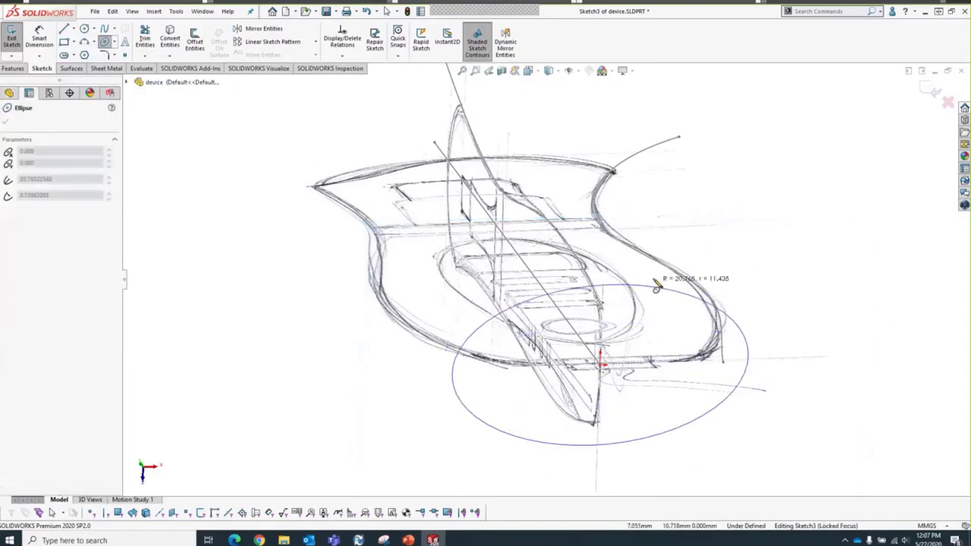
pyautogui.click(657, 288)
pyautogui.press('Escape')
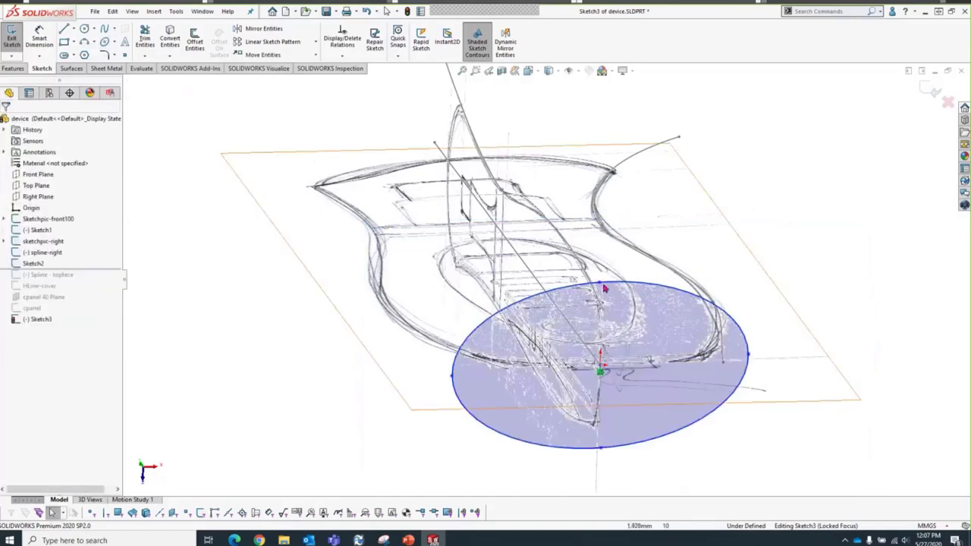
# Step: Add a pierce relation between the ellipse's rear minor-axis point and the spline of spline-right
pyautogui.click(599, 286)
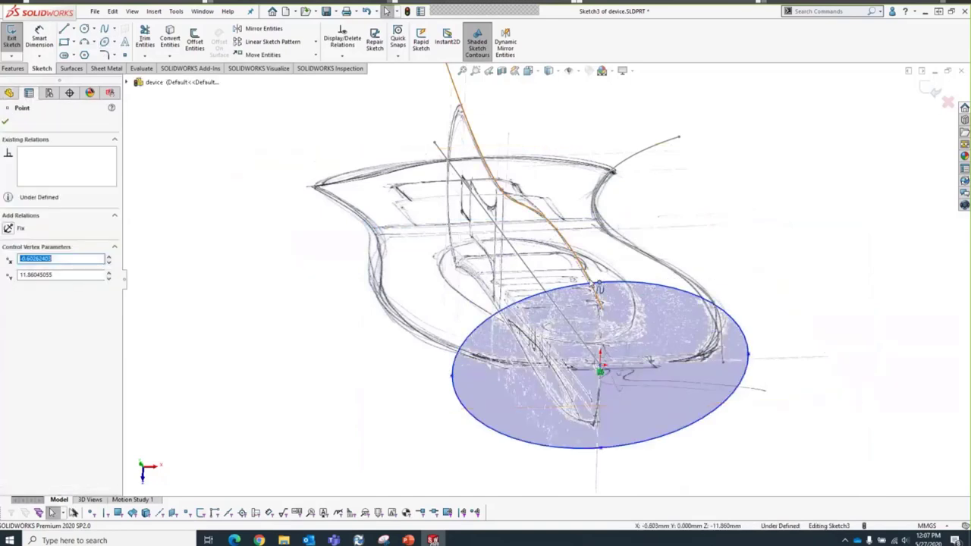
pyautogui.press('Escape')
pyautogui.click(599, 283)
pyautogui.keyDown('ctrl'); pyautogui.click(584, 266); pyautogui.keyUp('ctrl')
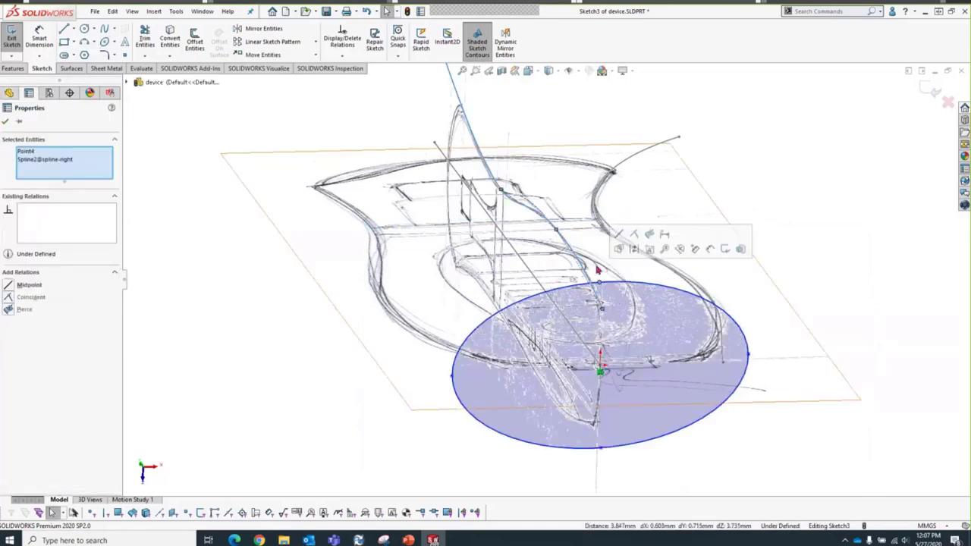
pyautogui.click(649, 235)
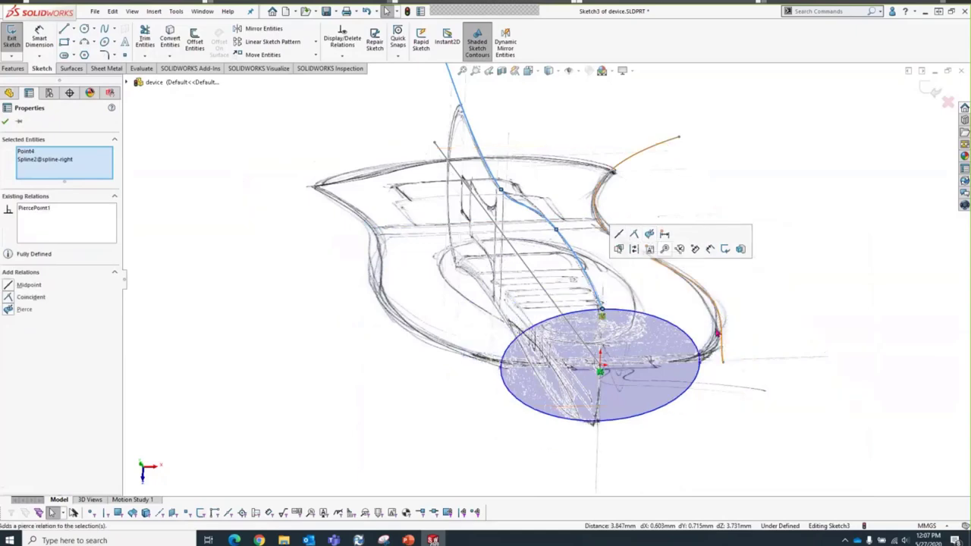
# Step: Add a pierce relation between the ellipse's major-axis point on the positive X side and Sketch1's spline, and exit the sketch
pyautogui.click(704, 367)
pyautogui.click(732, 346)
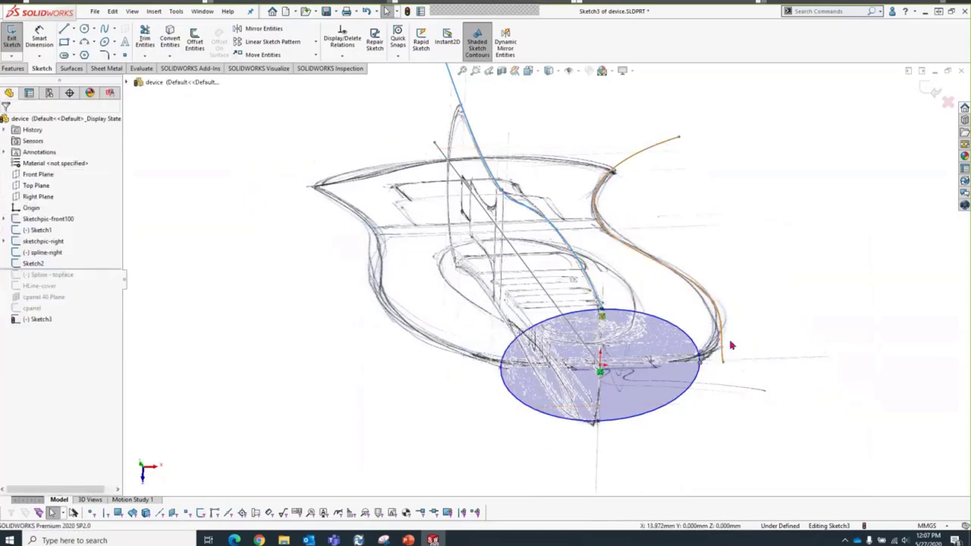
pyautogui.keyDown('ctrl'); pyautogui.click(722, 343); pyautogui.keyUp('ctrl')
pyautogui.click(784, 299)
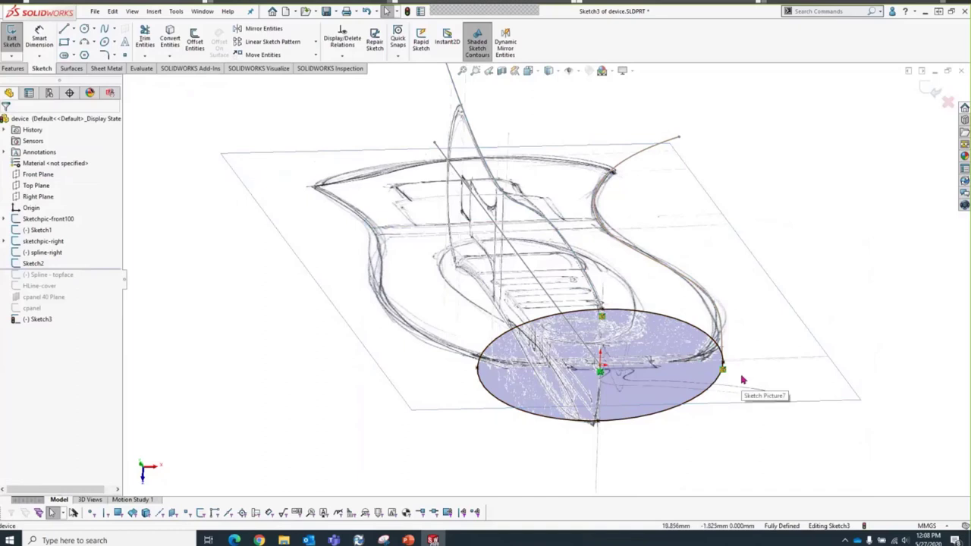
pyautogui.click(930, 88)
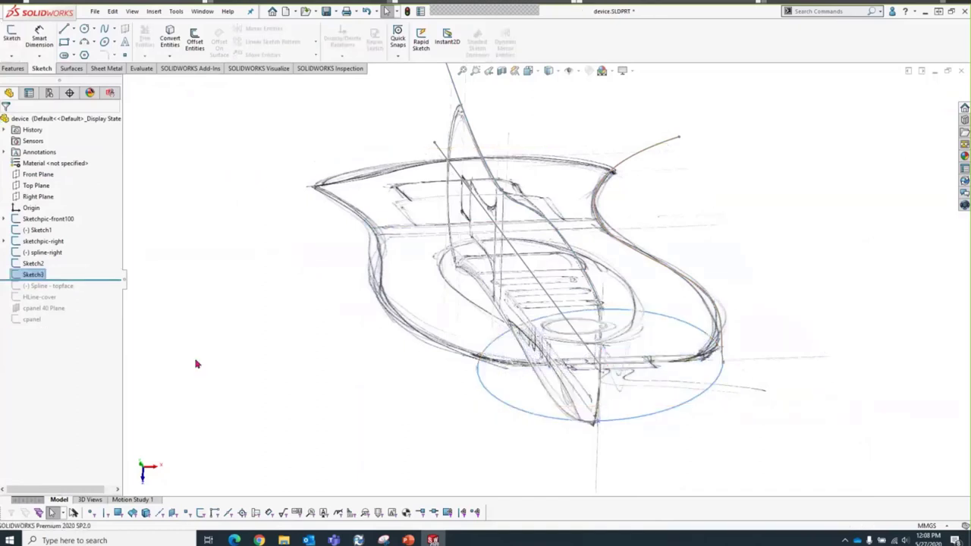
# Step: Rename the ellipse sketch as profile
pyautogui.click(40, 275)
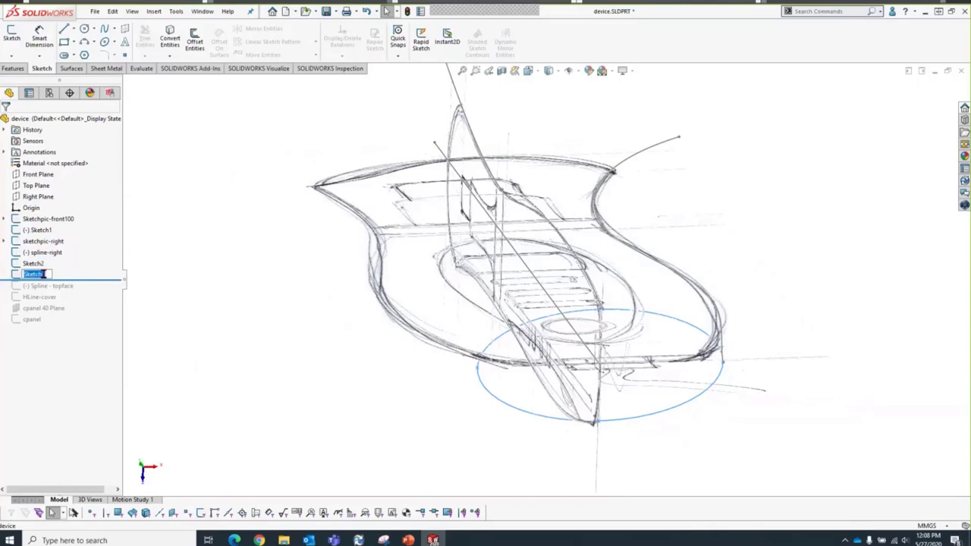
pyautogui.write('progr')
pyautogui.press('BackSpace')
pyautogui.press('BackSpace')
pyautogui.write('file')
pyautogui.press('Return')
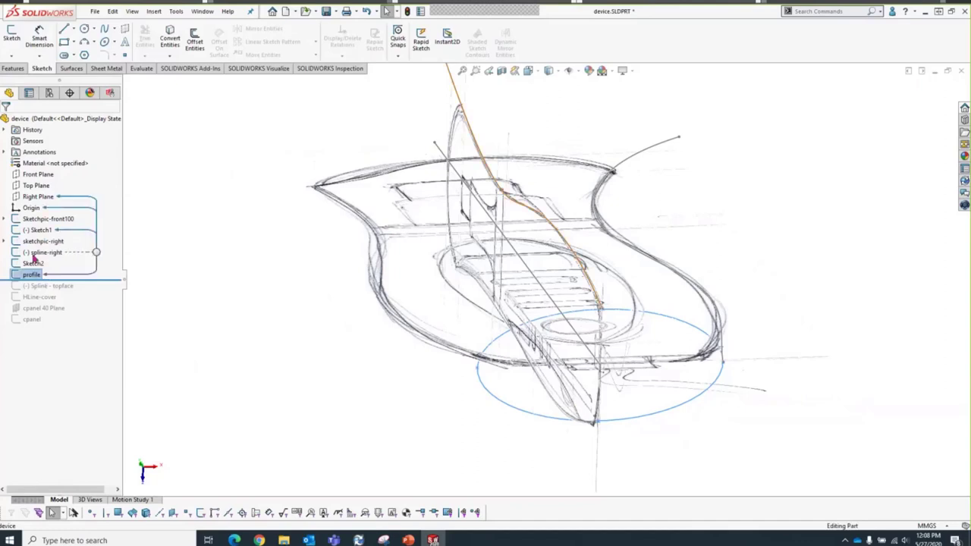
# Step: Rename Sketch2, which holds the vertical line, as path
pyautogui.click(33, 263)
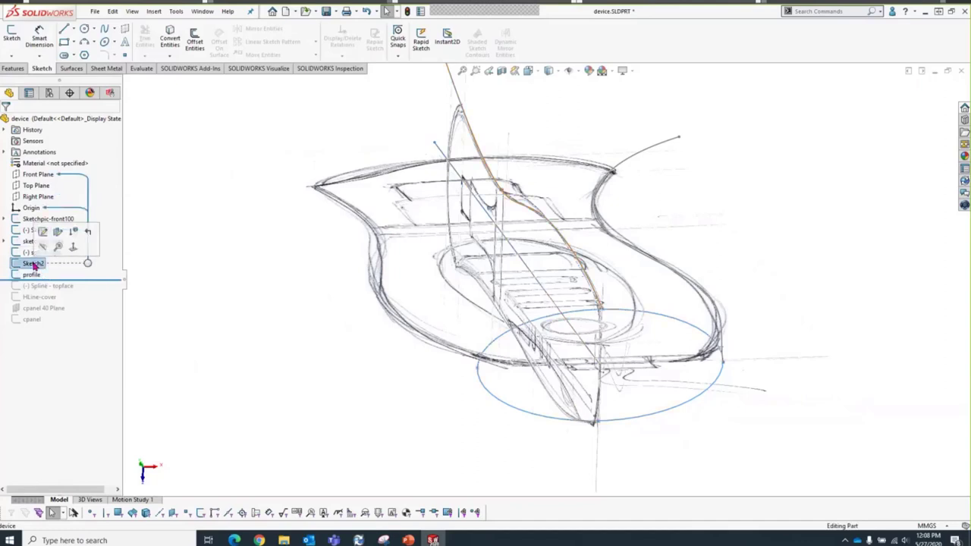
pyautogui.click(34, 263)
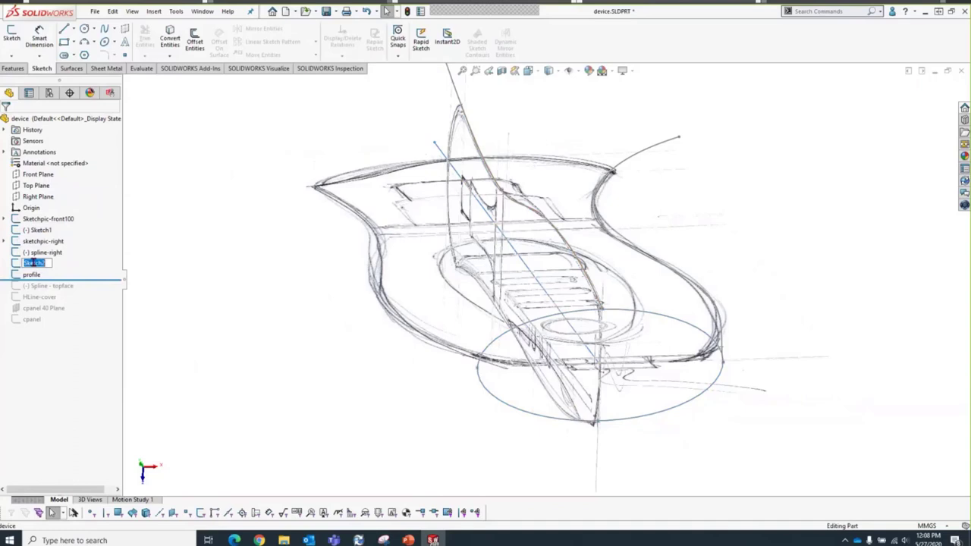
pyautogui.write('path')
pyautogui.press('Return')
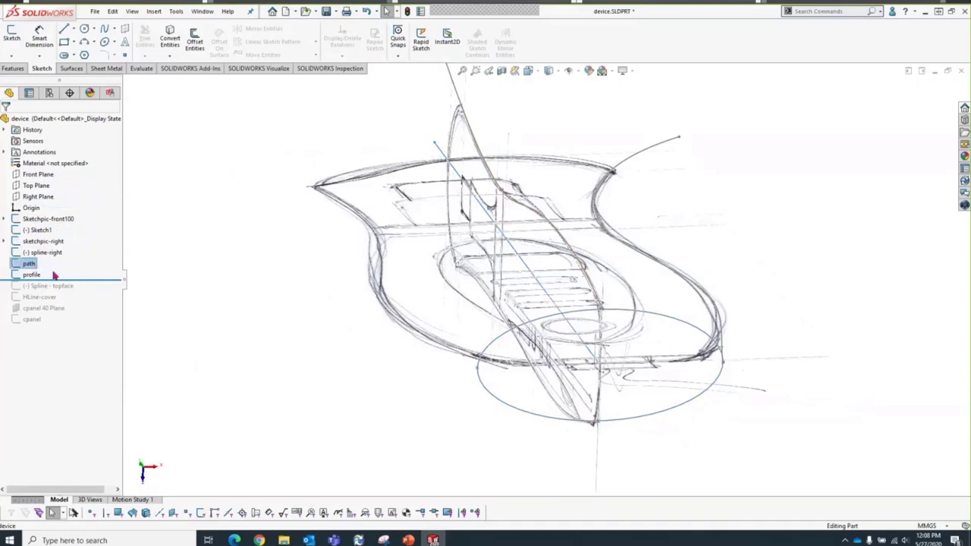
# Step: Create a swept boss of the profile sketch along the path sketch, using spline-right and Sketch1 as guide curves
pyautogui.click(16, 70)
pyautogui.click(96, 30)
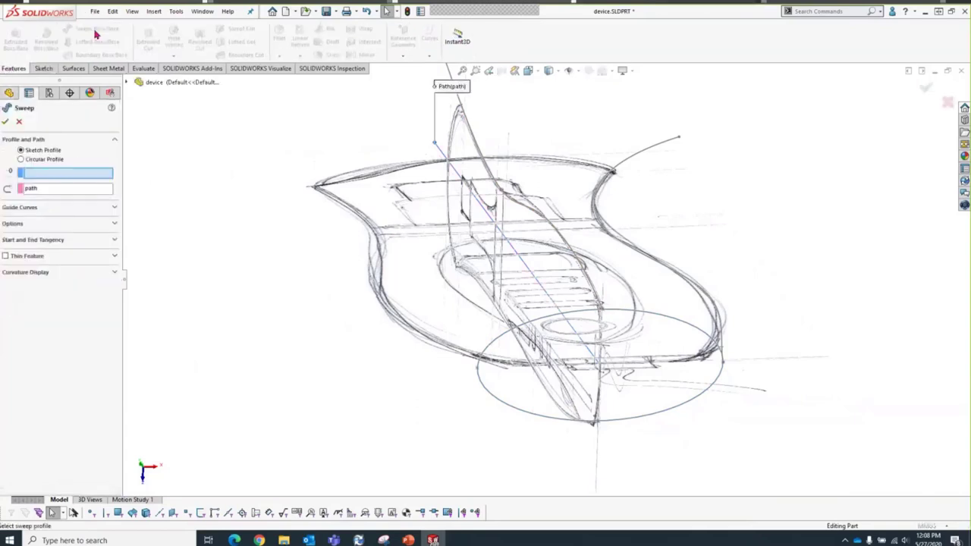
pyautogui.click(127, 82)
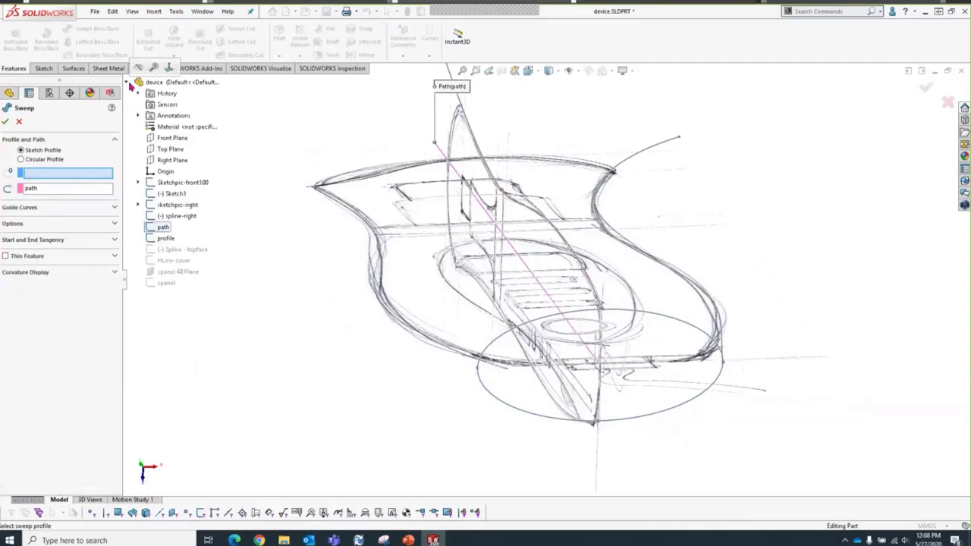
pyautogui.click(165, 238)
pyautogui.click(13, 208)
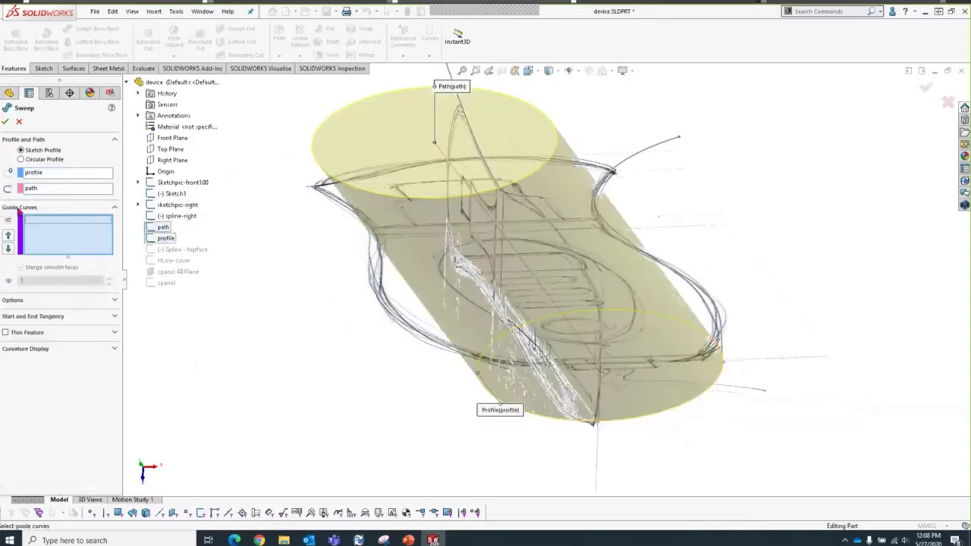
pyautogui.click(174, 218)
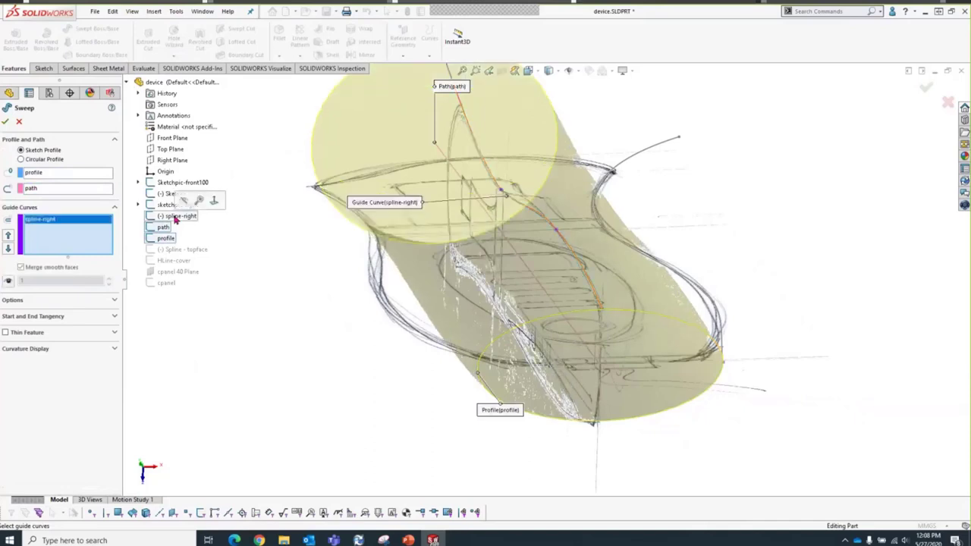
pyautogui.click(172, 194)
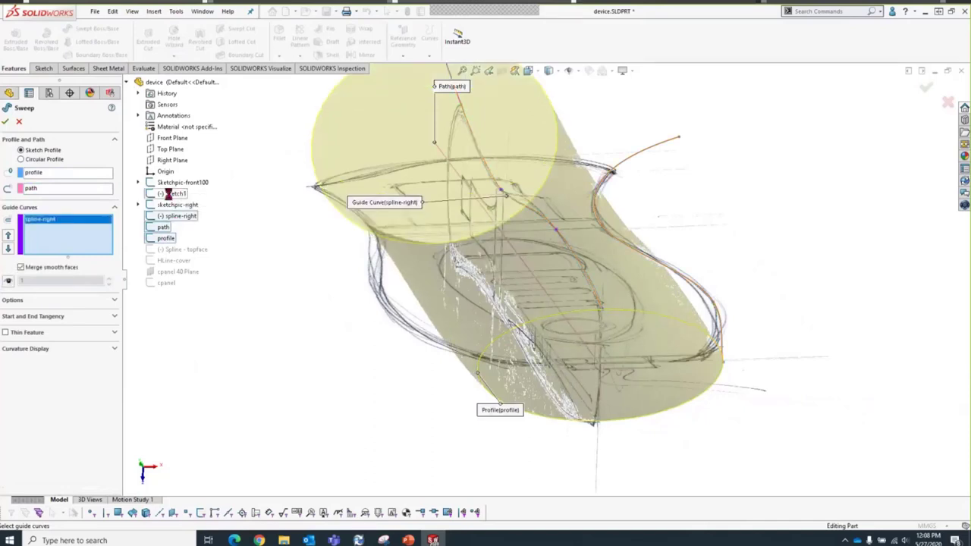
pyautogui.click(6, 123)
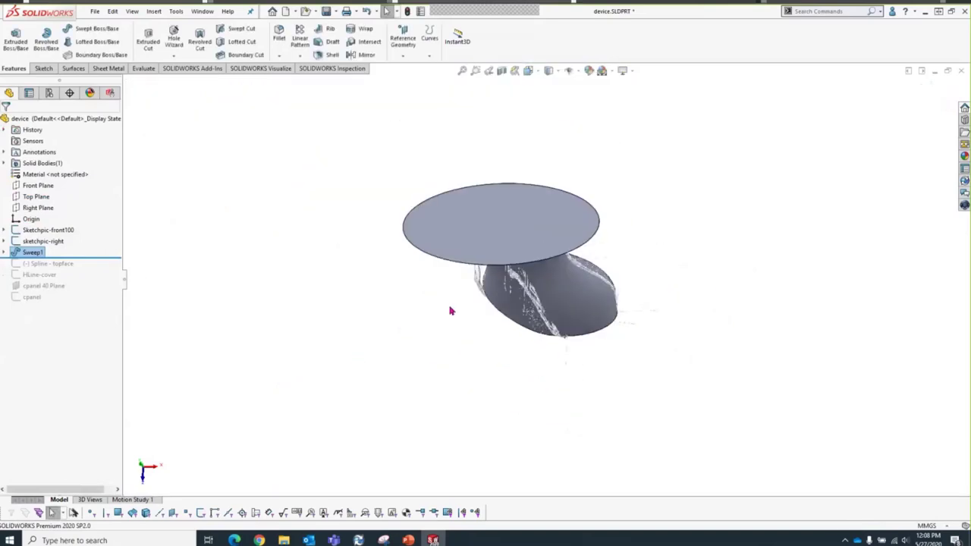
pyautogui.moveTo(450, 311); pyautogui.dragTo(599, 208, button='middle')
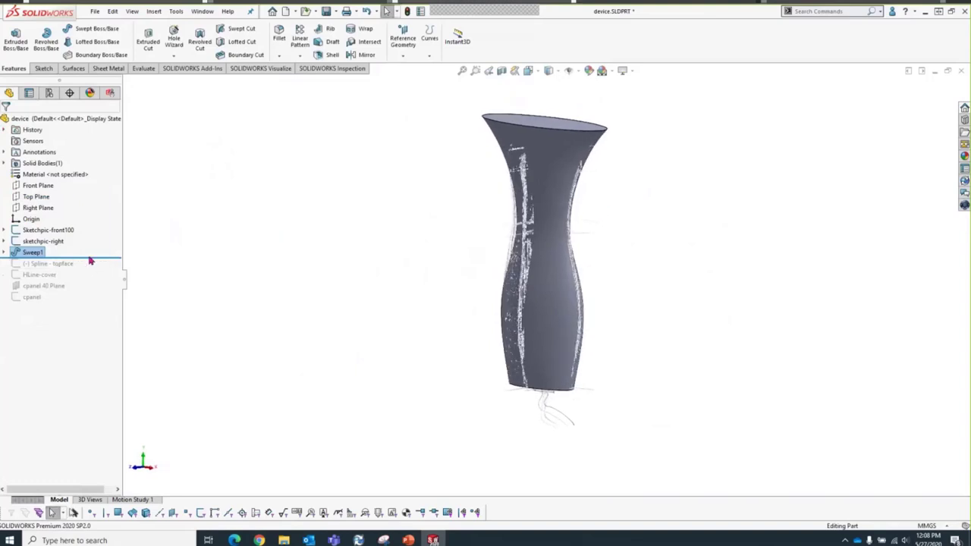
# Step: Roll the history forward past the Spline - topface sketch and extrude it as a surface, Mid Plane, 50 mm
pyautogui.moveTo(89, 261); pyautogui.dragTo(81, 268)
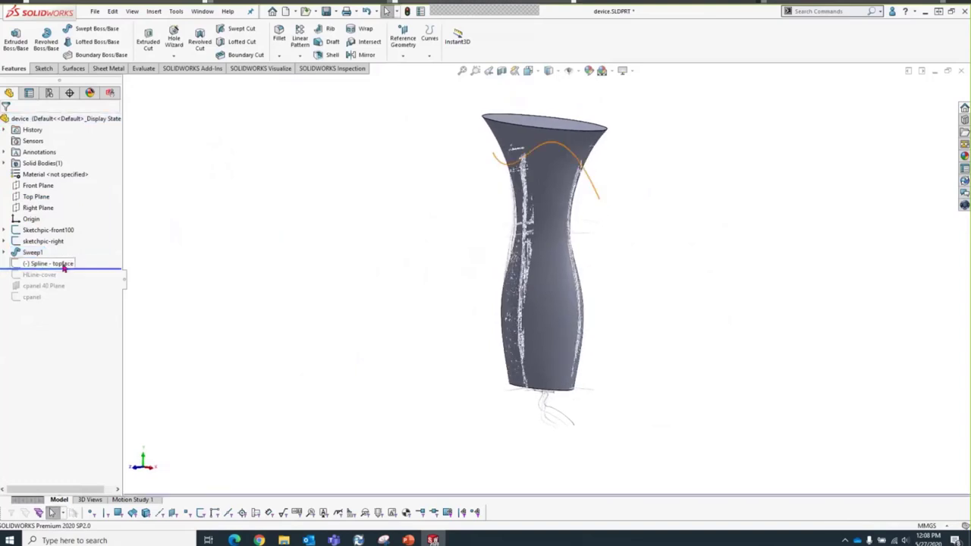
pyautogui.click(65, 266)
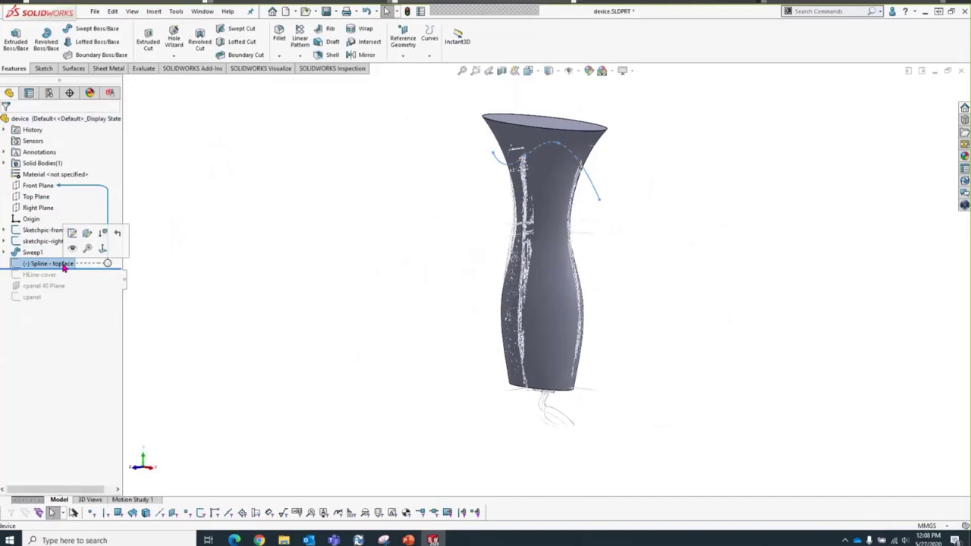
pyautogui.click(80, 69)
pyautogui.click(14, 37)
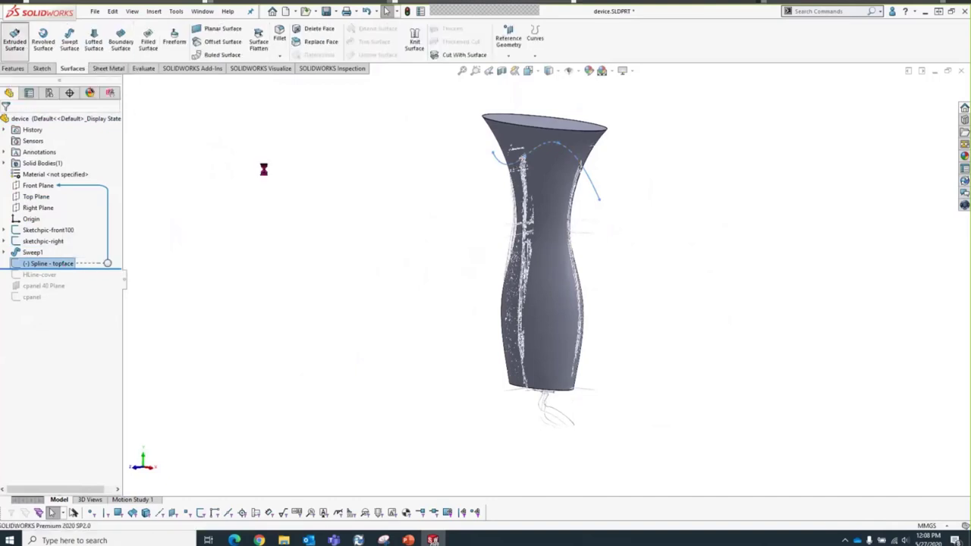
pyautogui.click(67, 182)
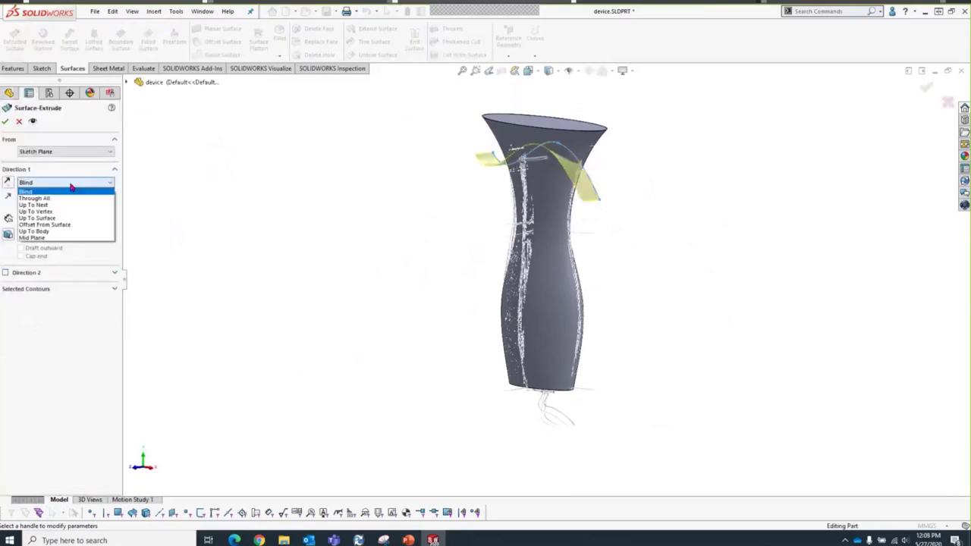
pyautogui.click(54, 241)
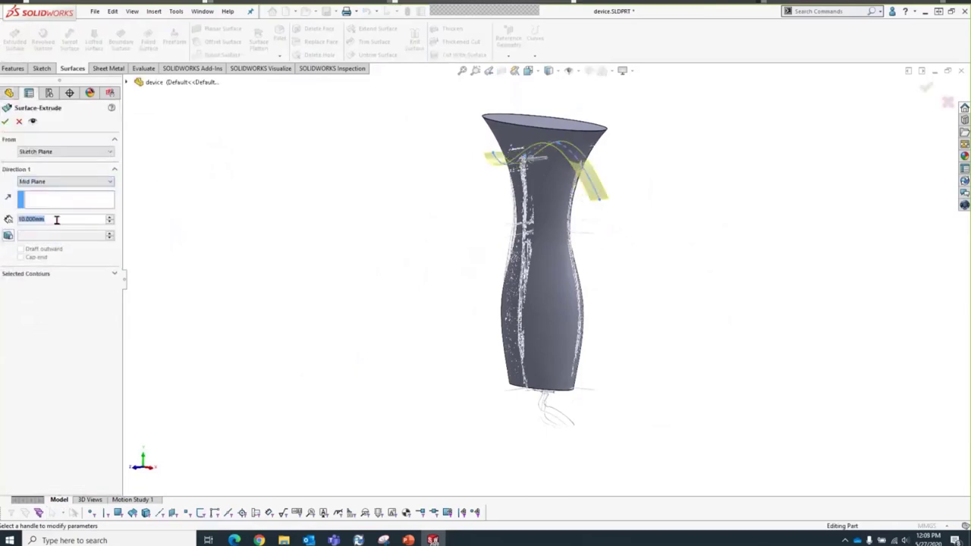
pyautogui.write('50')
pyautogui.press('Return')
pyautogui.moveTo(354, 280)
pyautogui.mouseDown(button='middle')
pyautogui.moveTo(301, 258)
pyautogui.moveTo(361, 255)
pyautogui.moveTo(371, 284)
pyautogui.mouseUp(button='middle')
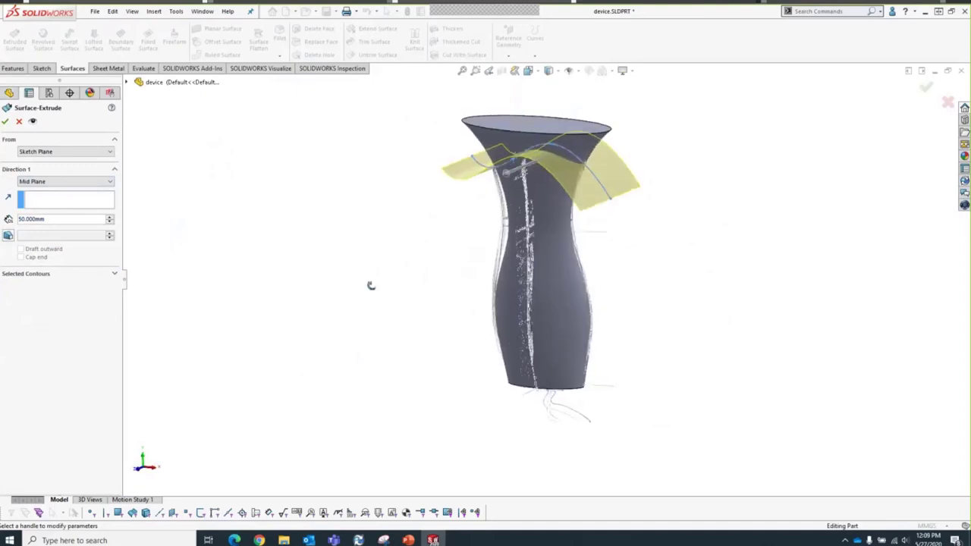
pyautogui.click(6, 122)
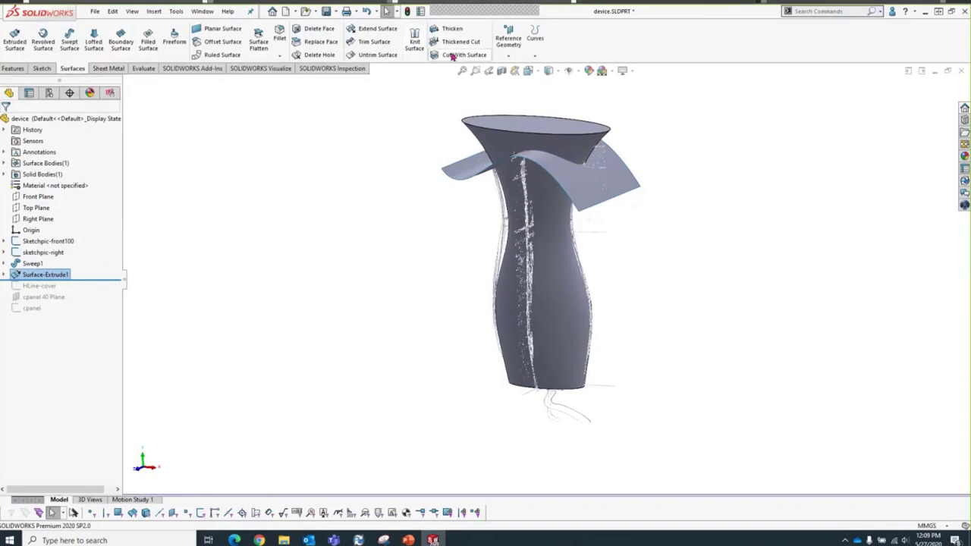
# Step: Cut off the upper end of the swept body with the extruded surface, and hide that surface
pyautogui.click(458, 55)
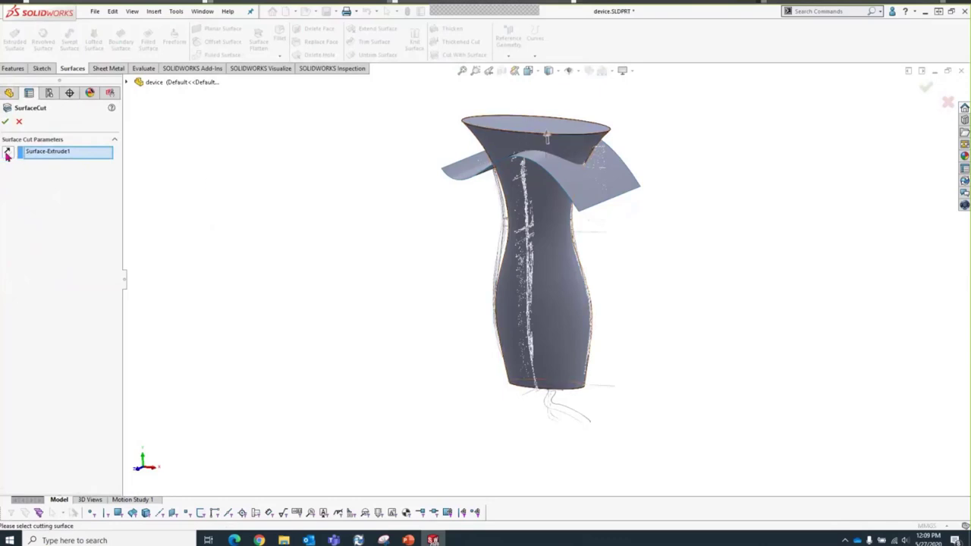
pyautogui.click(5, 121)
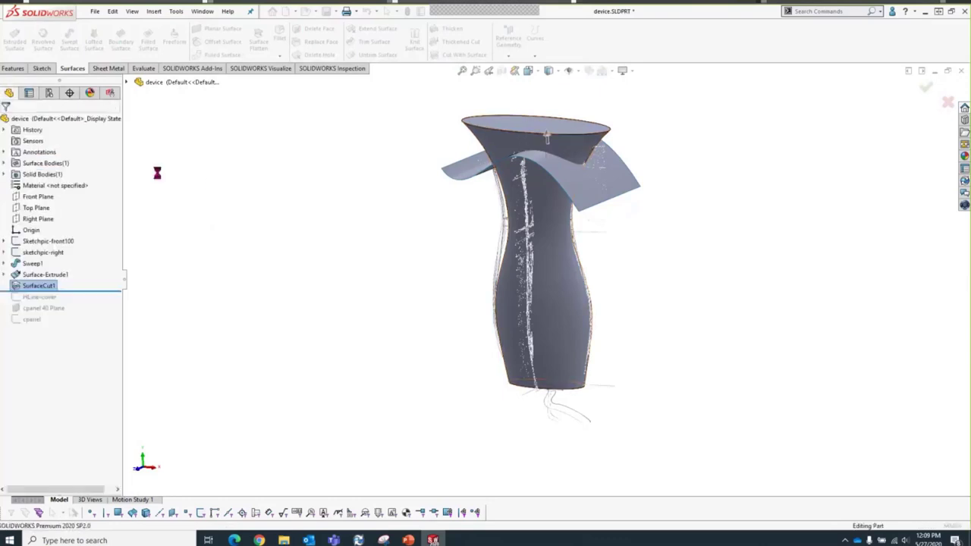
pyautogui.click(53, 274)
pyautogui.click(59, 261)
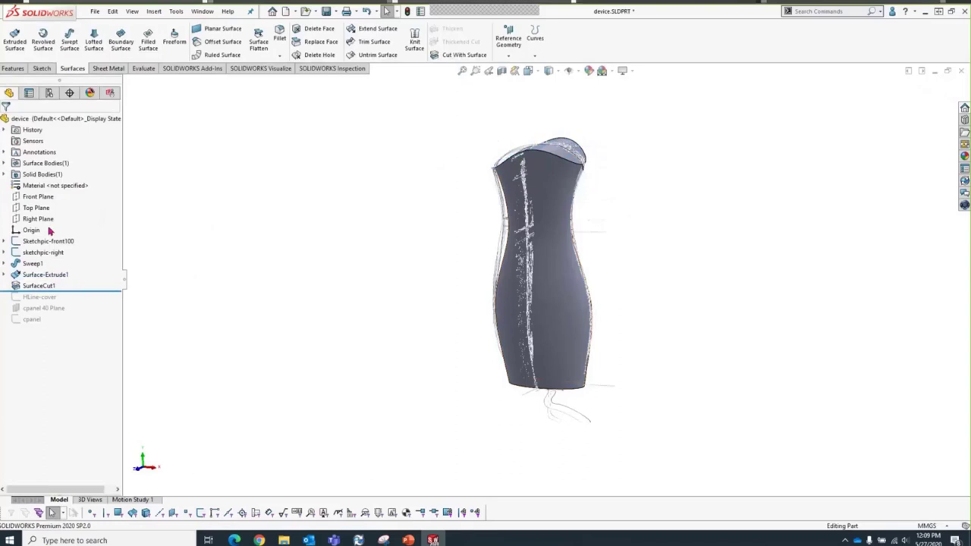
# Step: Hide the Sketchpic-front100 and sketchpic-right sketches so only the swept body is displayed
pyautogui.click(50, 254)
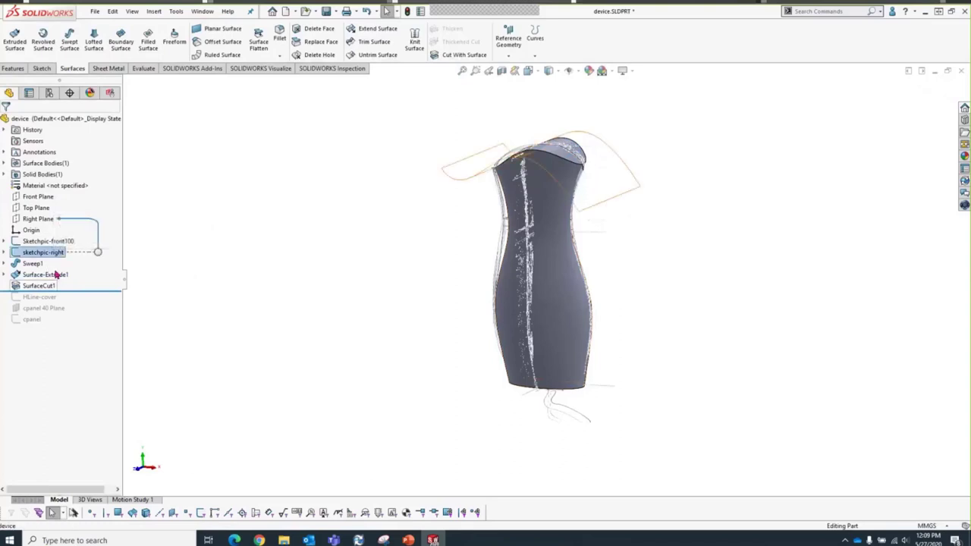
pyautogui.keyDown('ctrl'); pyautogui.click(60, 242); pyautogui.keyUp('ctrl')
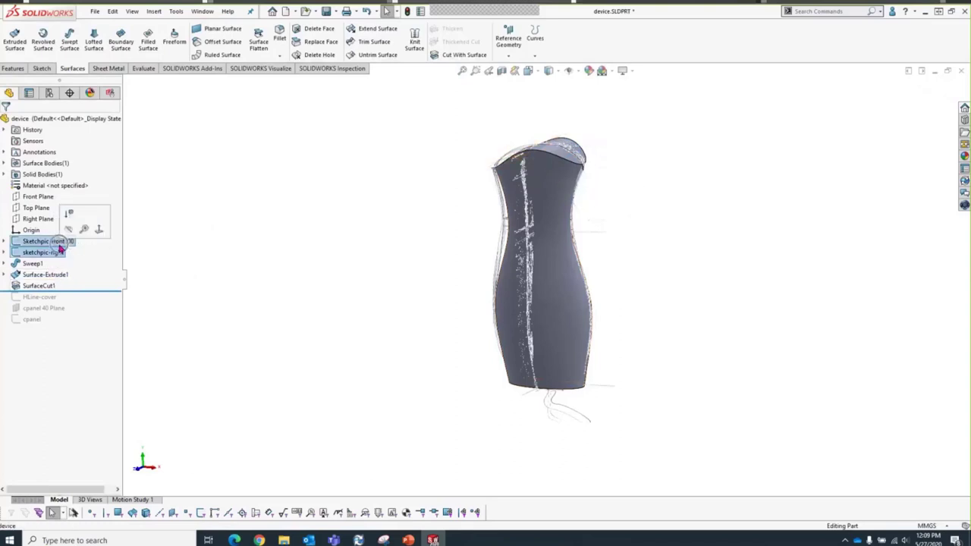
pyautogui.click(70, 231)
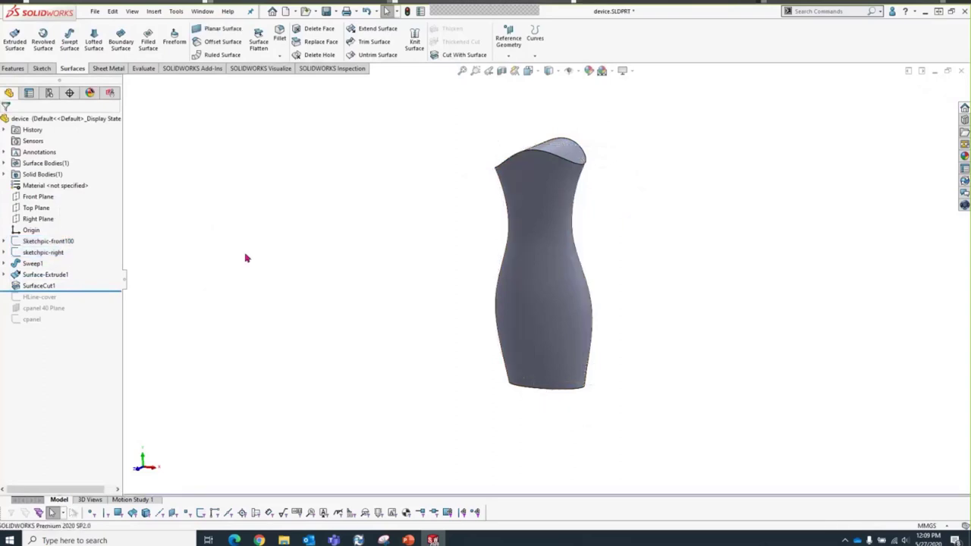
pyautogui.moveTo(339, 303); pyautogui.dragTo(351, 349, button='middle')
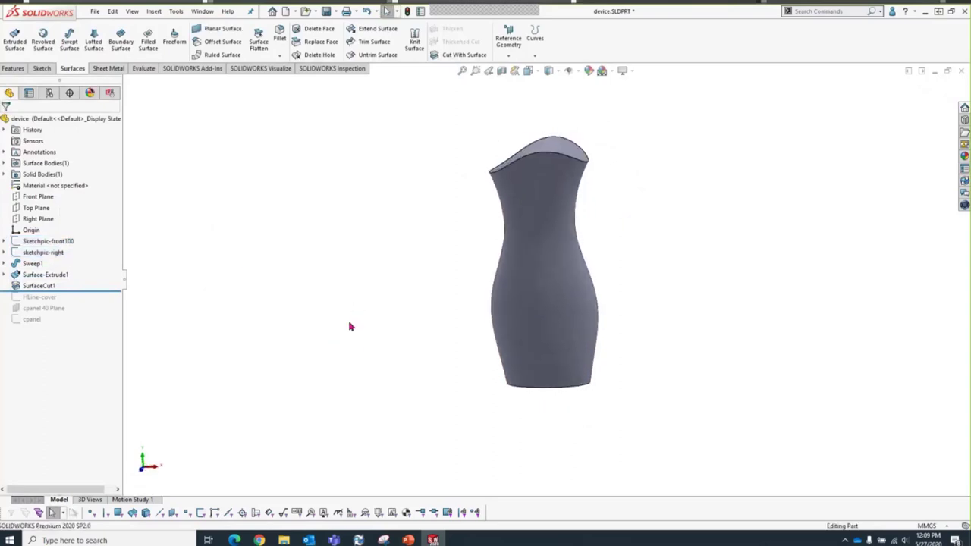
pyautogui.hotkey('ctrl', '7')
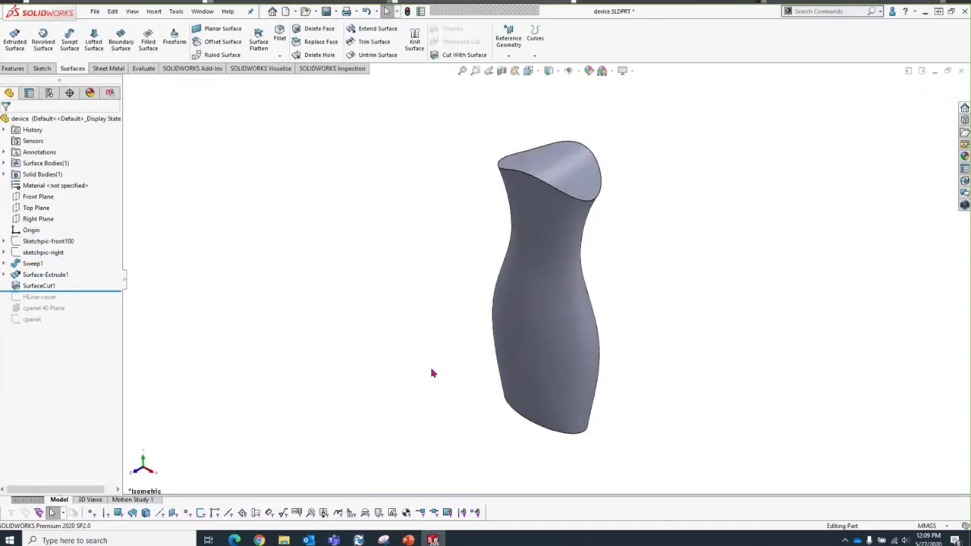
# Step: Switch to the running PowerPoint slide show and advance to the Design the Overall Form slide
pyautogui.moveTo(408, 540)
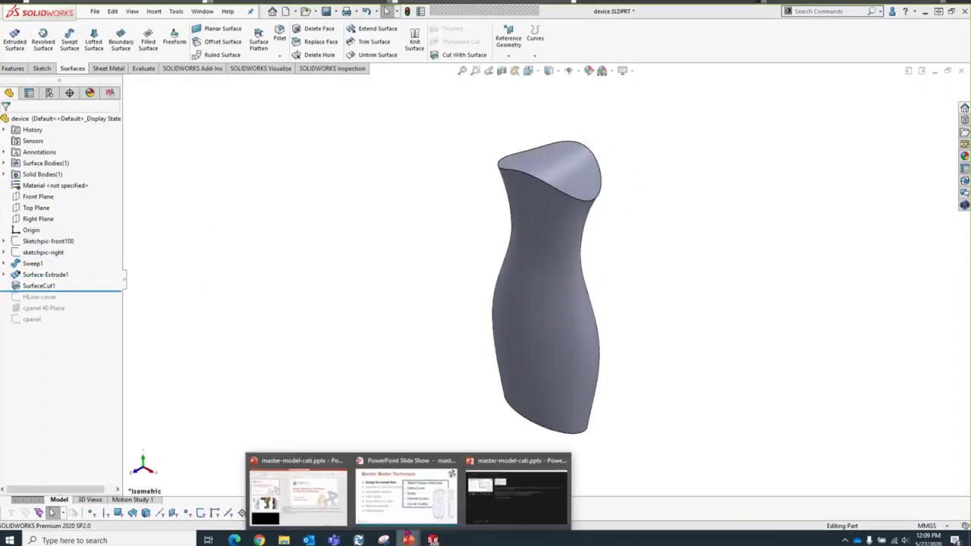
pyautogui.click(406, 494)
pyautogui.press('Right')
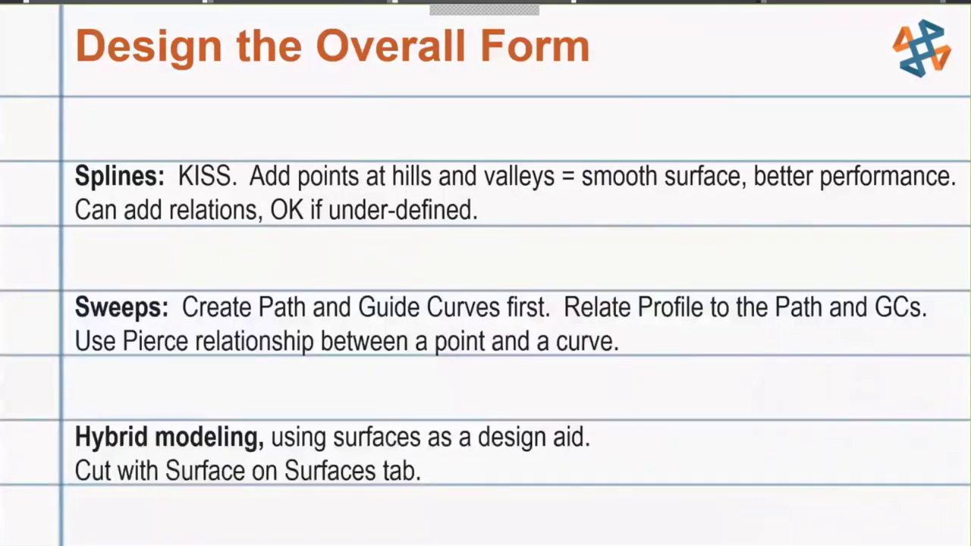
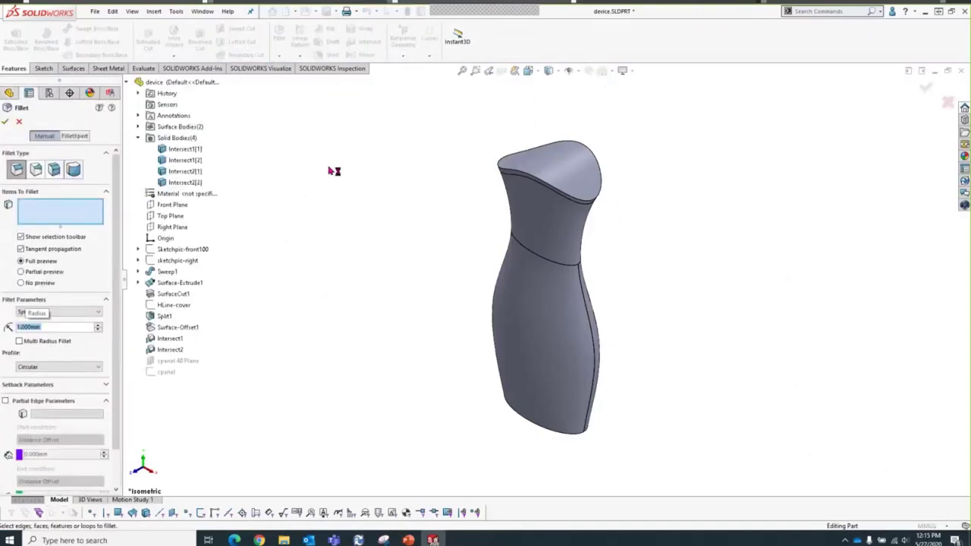
# Step: Fillet the upper outer edge of the cap body with a symmetric 1 mm radius
pyautogui.click(498, 165)
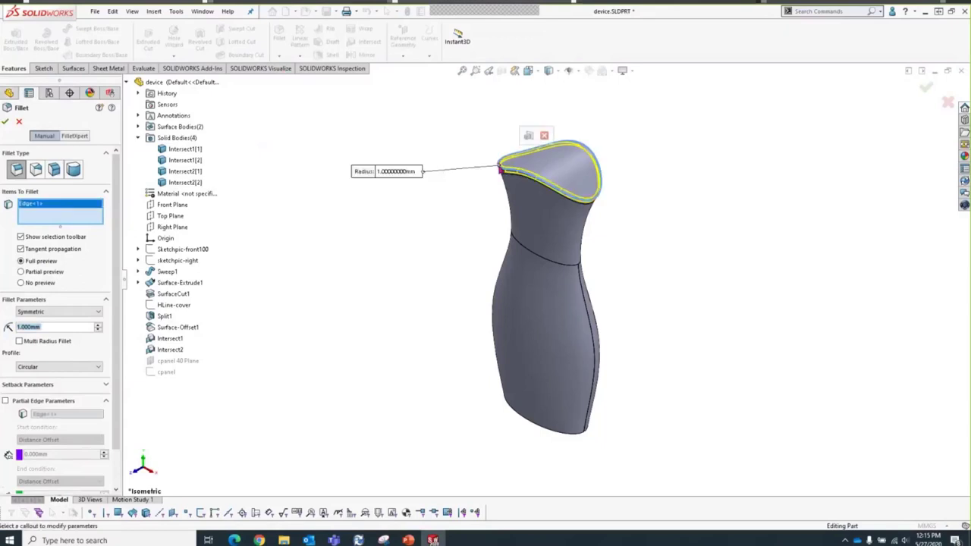
pyautogui.click(5, 122)
# Step: Isolate the neck body, Intersect1[1], located between the cap and the lower halves
pyautogui.moveTo(364, 241); pyautogui.dragTo(377, 221, button='middle')
pyautogui.click(520, 199)
pyautogui.rightClick(520, 199)
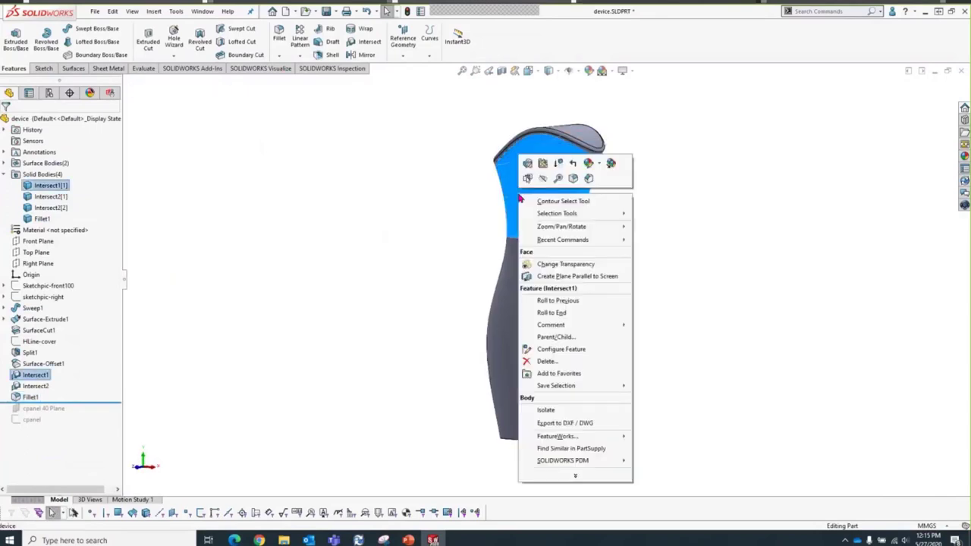
pyautogui.click(547, 411)
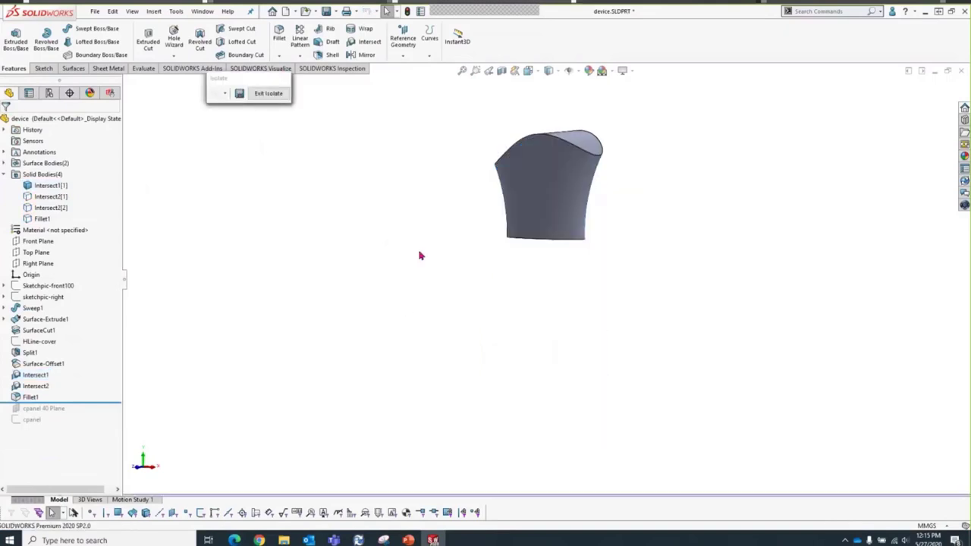
# Step: Shell the isolated neck body to a 2 mm wall, removing its curved top face and flat bottom face
pyautogui.click(332, 55)
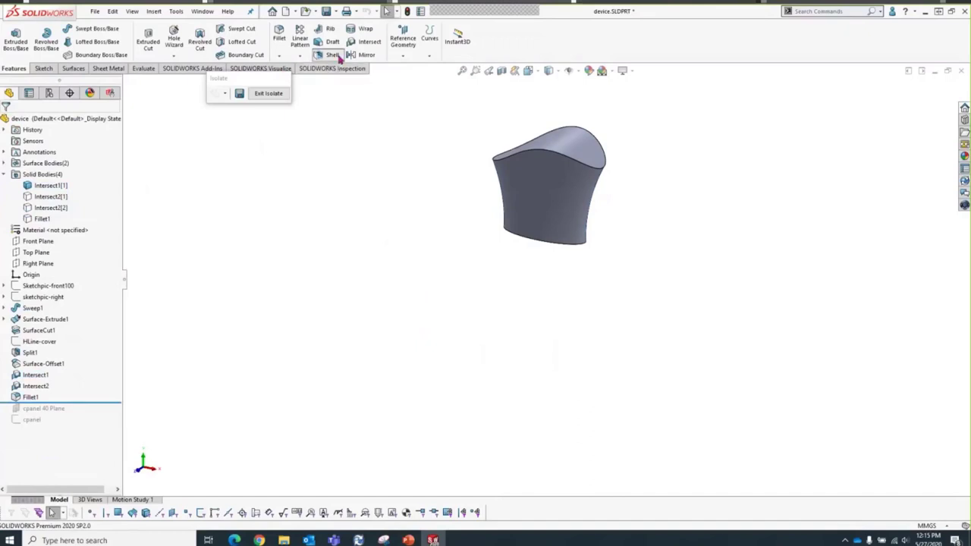
pyautogui.write('2')
pyautogui.press('Return')
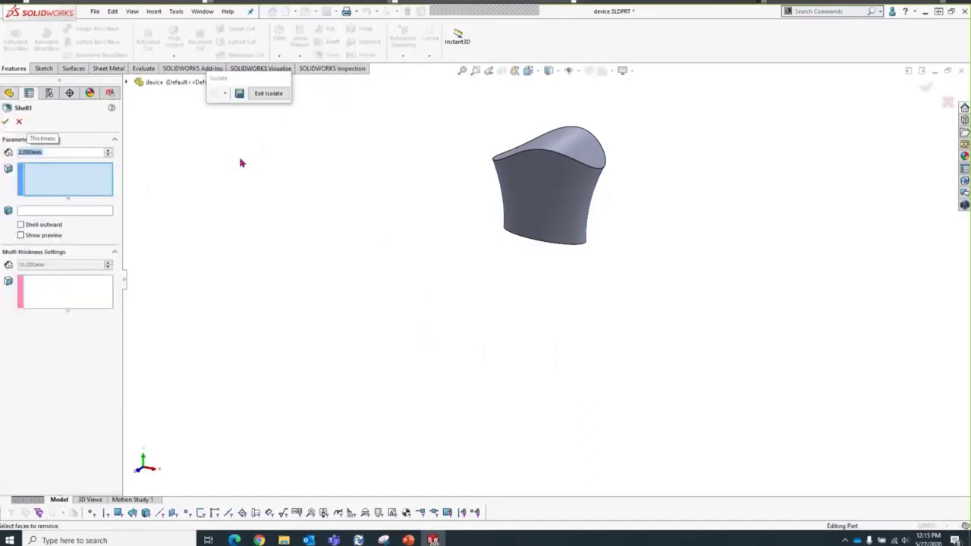
pyautogui.click(529, 149)
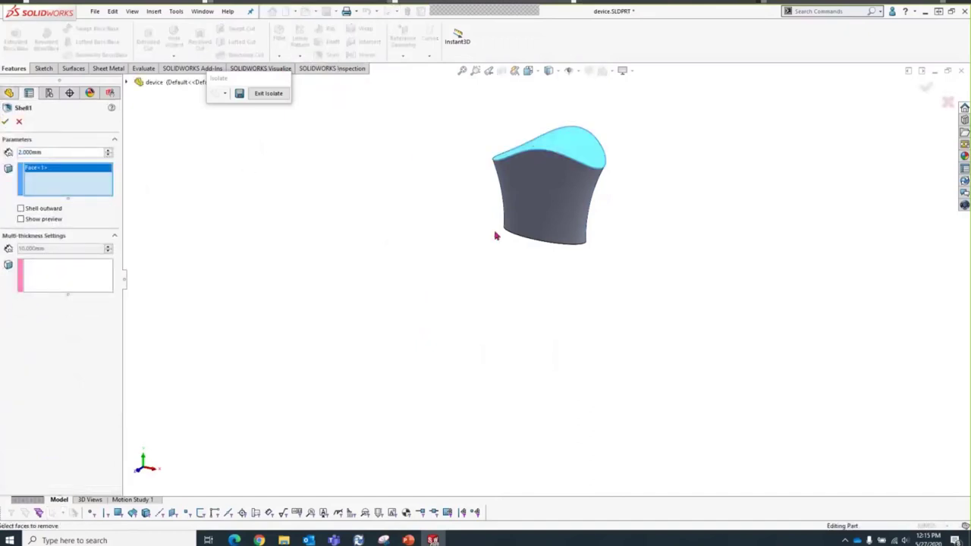
pyautogui.moveTo(496, 235); pyautogui.dragTo(487, 107, button='middle')
pyautogui.click(543, 229)
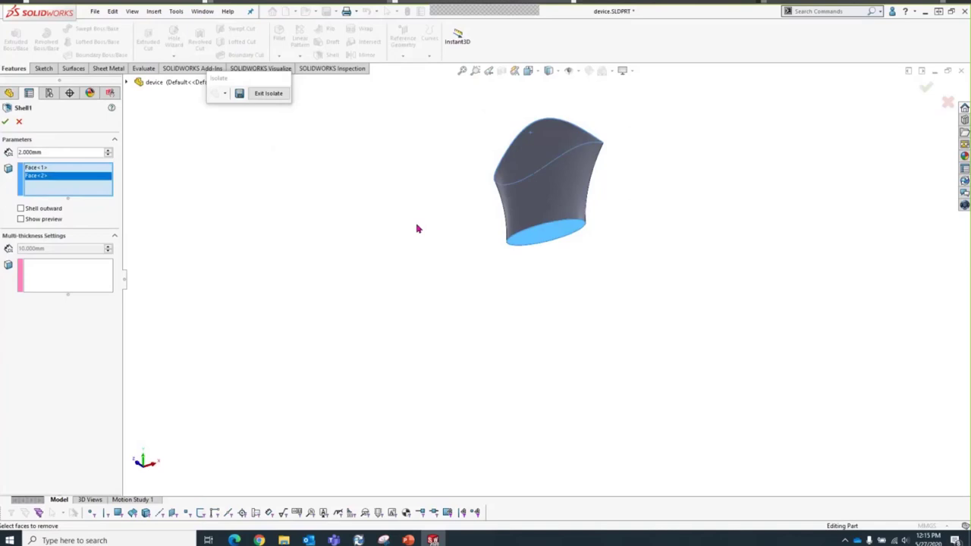
pyautogui.click(5, 122)
pyautogui.moveTo(511, 267); pyautogui.dragTo(598, 119, button='middle')
pyautogui.scroll(-3, 597, 124)
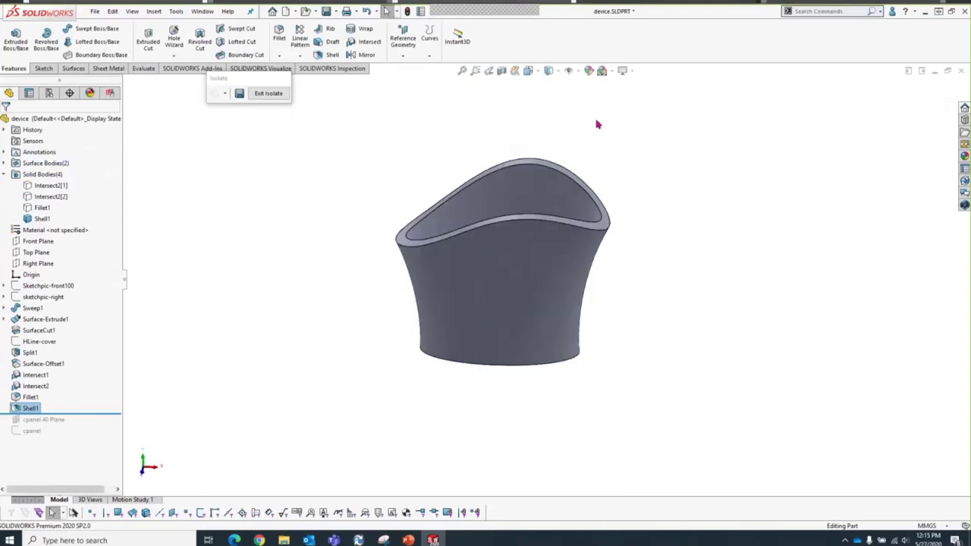
pyautogui.moveTo(601, 196); pyautogui.dragTo(587, 178, button='middle')
pyautogui.press('Escape')
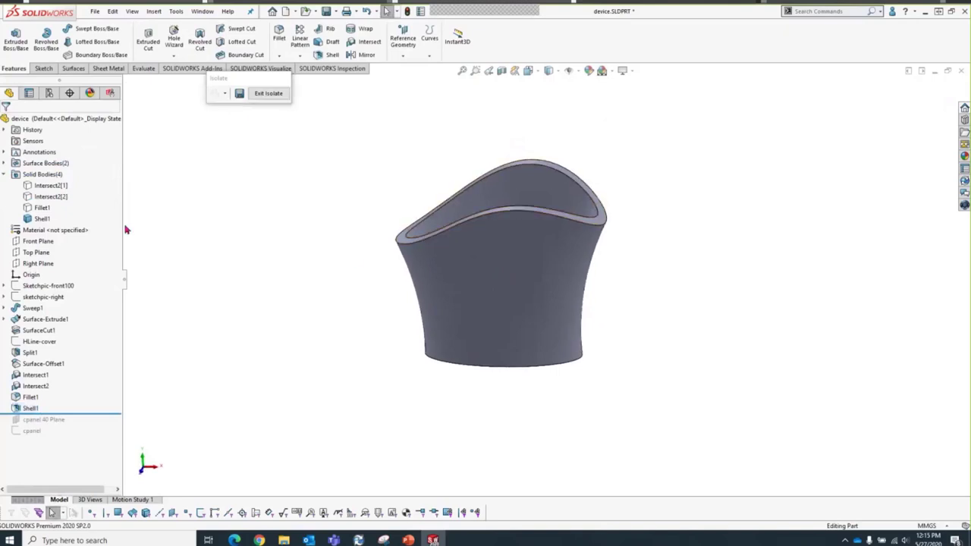
# Step: Show the filleted cap body on the shelled neck and exit the isolated display
pyautogui.click(42, 209)
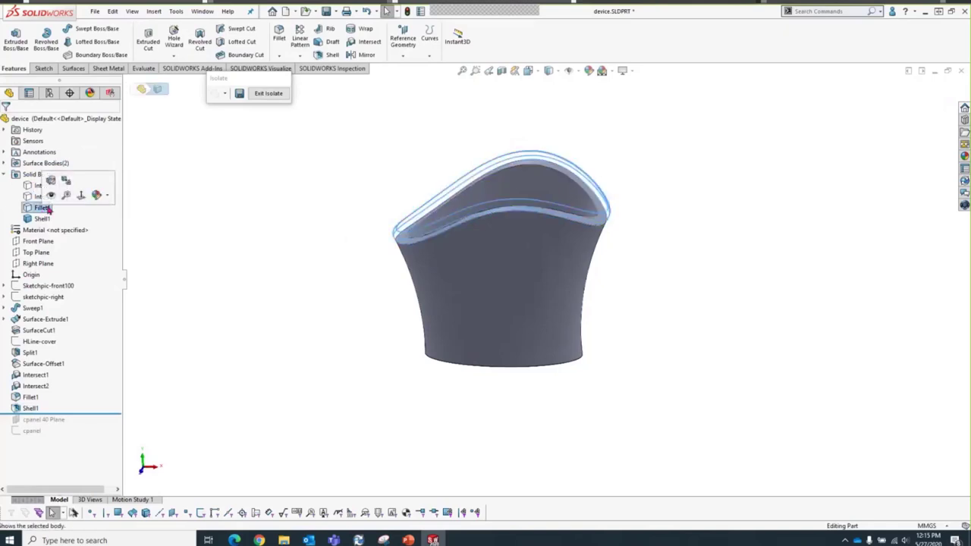
pyautogui.click(51, 195)
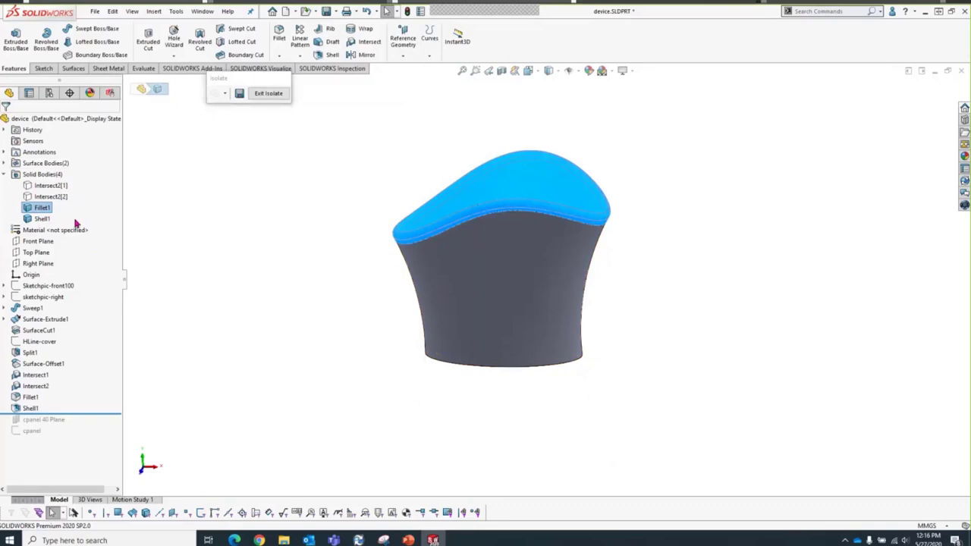
pyautogui.click(198, 219)
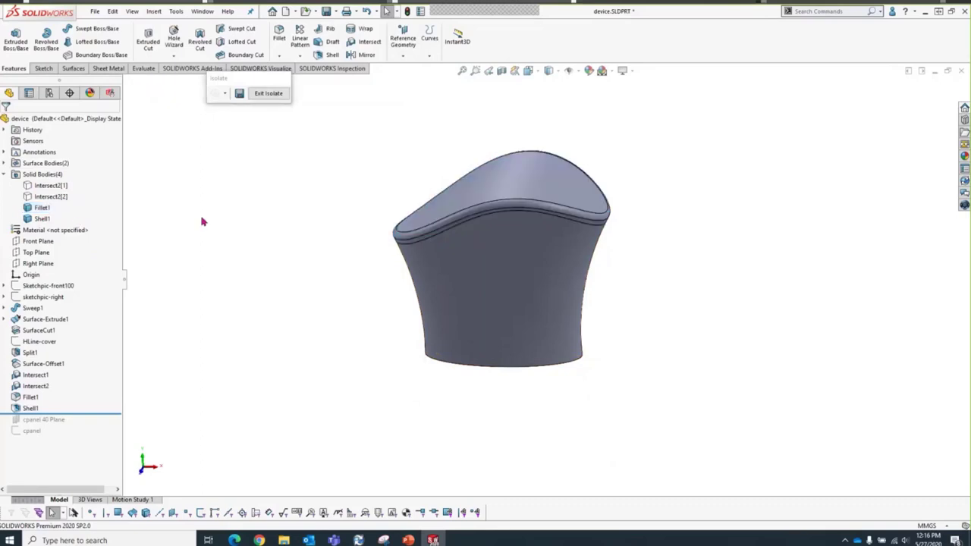
pyautogui.click(278, 95)
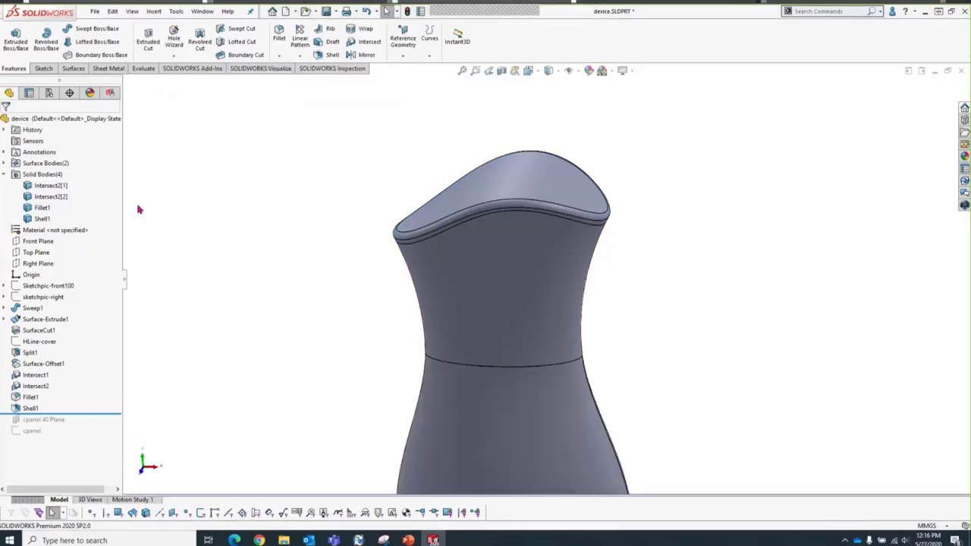
# Step: Hide the cap body, the neck body and the front half of the lower body
pyautogui.click(42, 219)
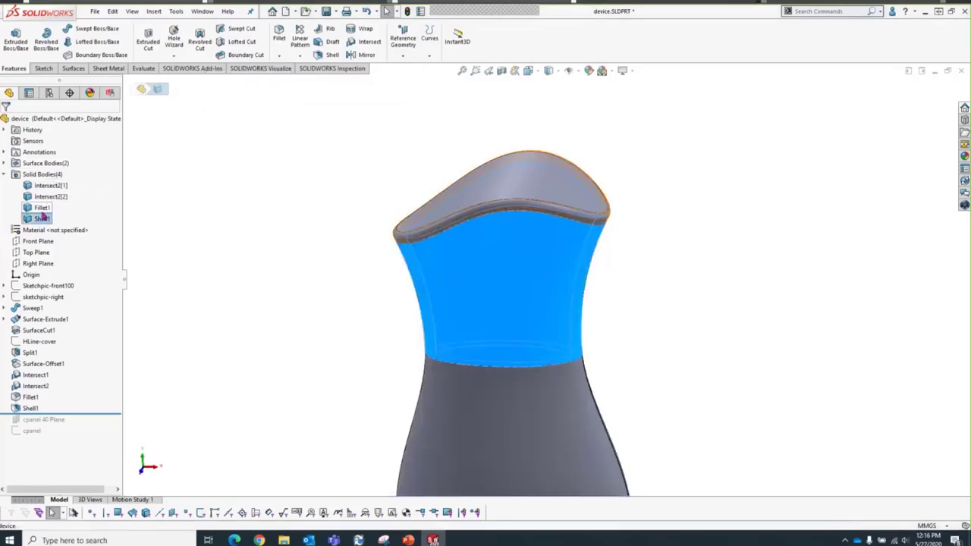
pyautogui.keyDown('ctrl'); pyautogui.click(41, 207); pyautogui.keyUp('ctrl')
pyautogui.click(76, 204)
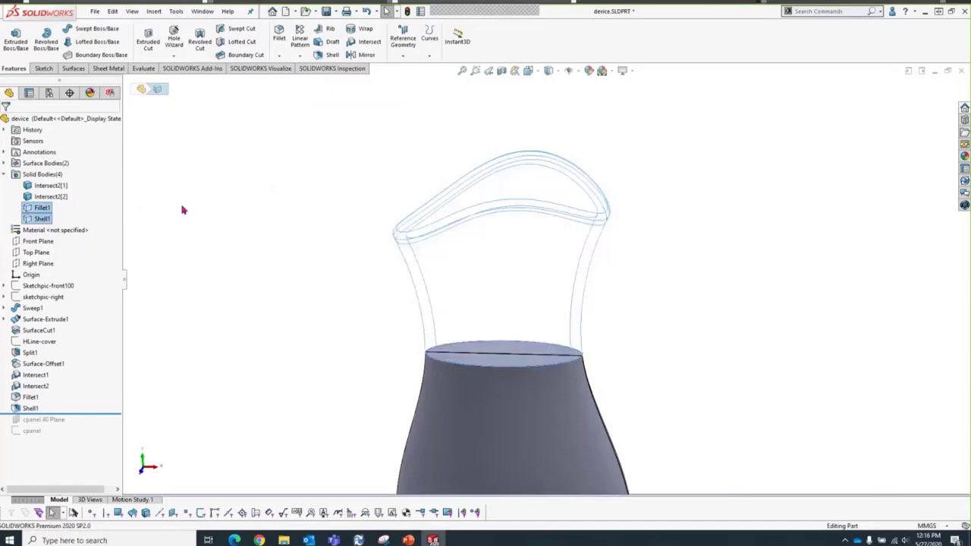
pyautogui.click(446, 398)
pyautogui.click(484, 366)
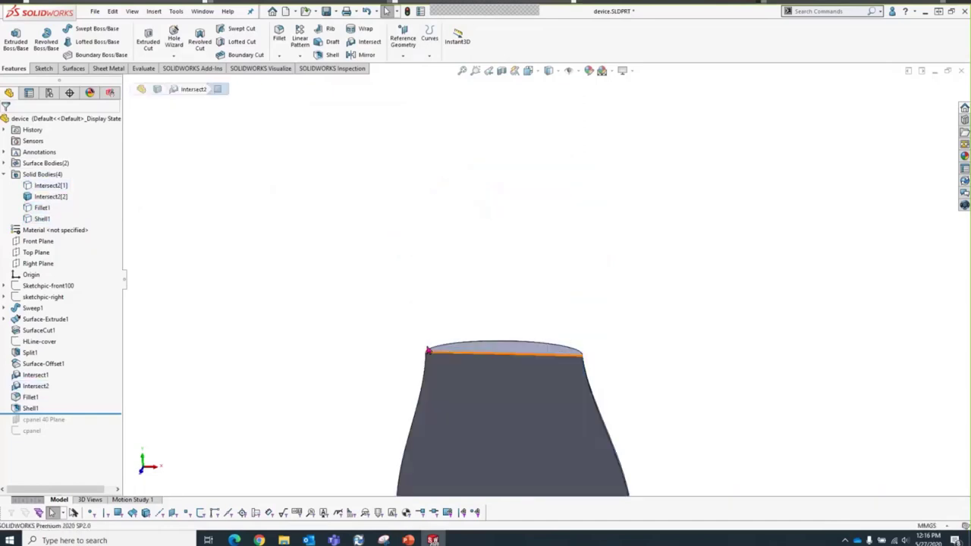
# Step: Shell the rear half of the lower body to a 2 mm wall, removing only its flat parting face
pyautogui.click(332, 55)
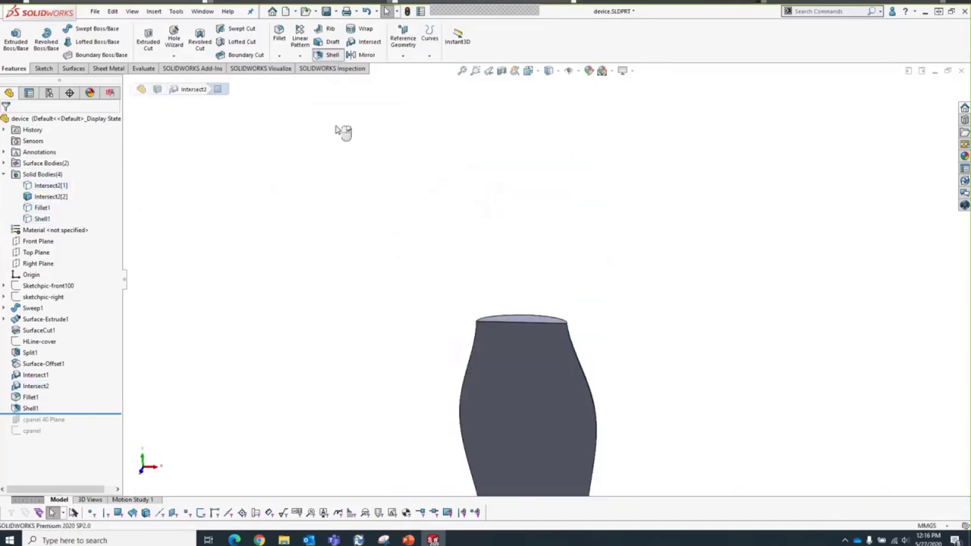
pyautogui.click(513, 408)
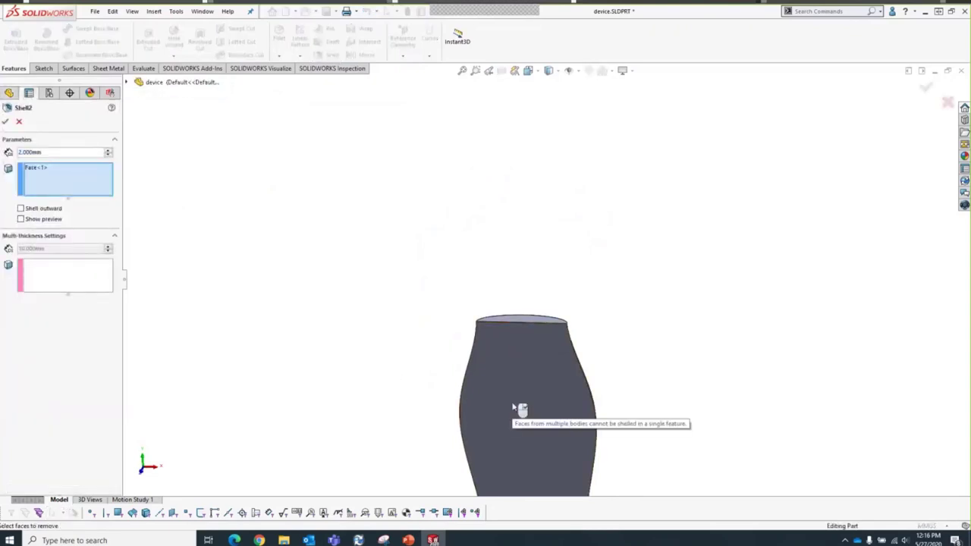
pyautogui.moveTo(466, 336); pyautogui.dragTo(440, 377, button='middle')
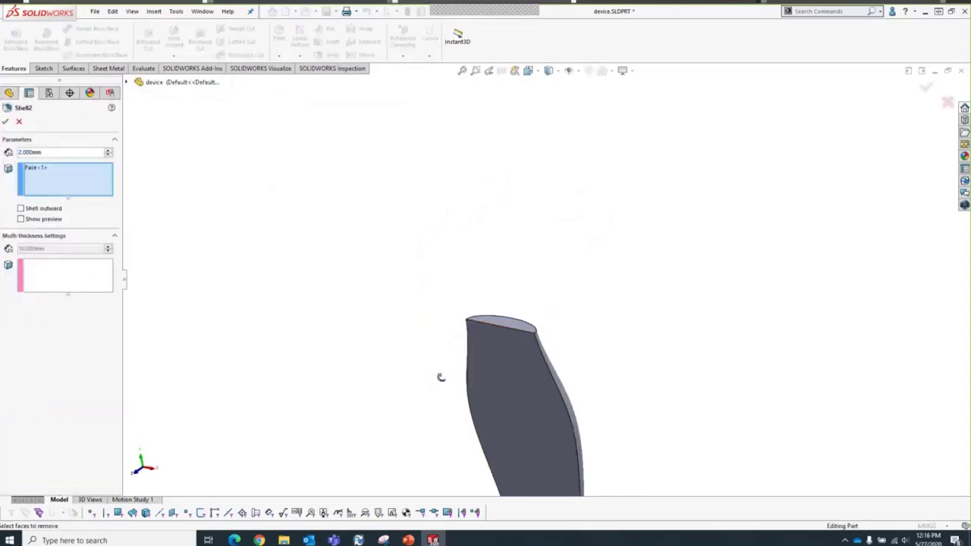
pyautogui.click(60, 167)
pyautogui.rightClick(61, 167)
pyautogui.click(85, 184)
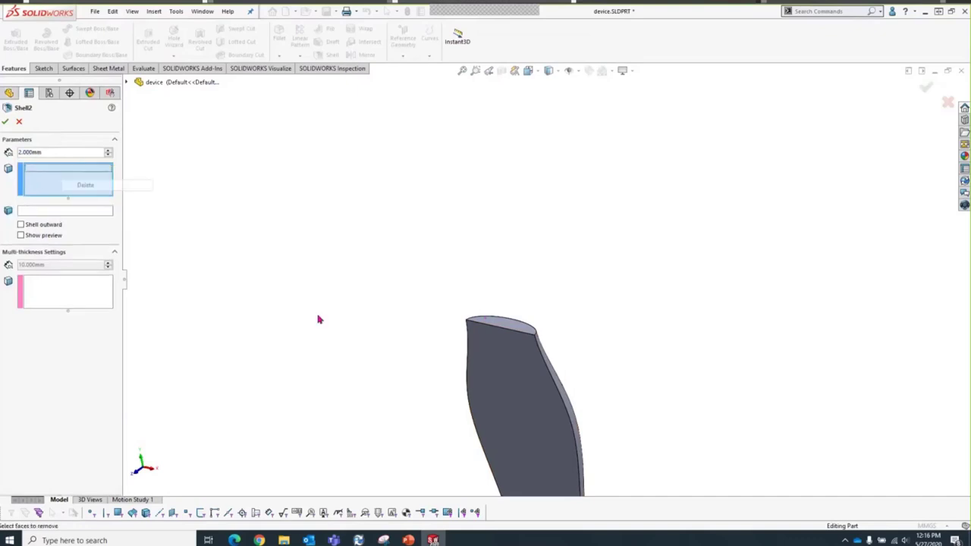
pyautogui.click(495, 378)
pyautogui.rightClick(495, 378)
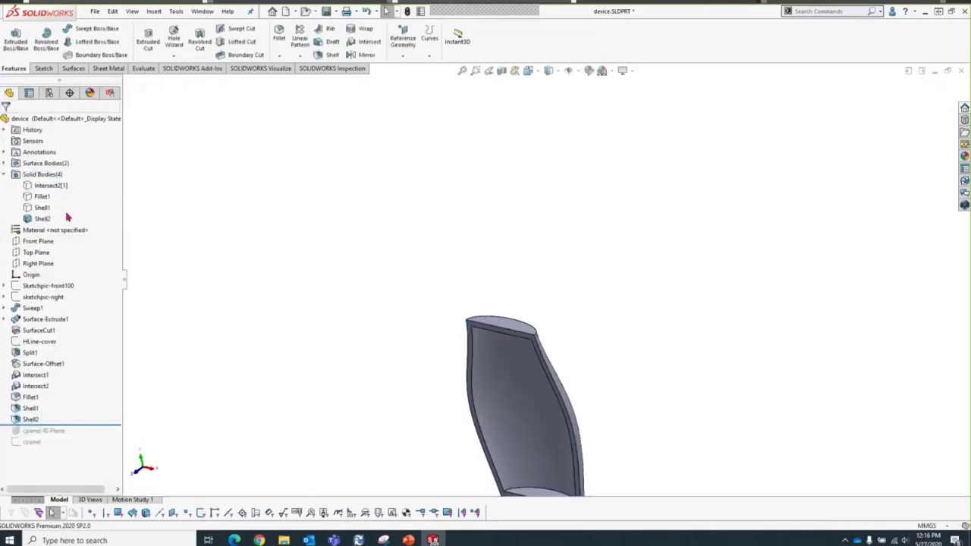
# Step: Show the front half, Intersect2[1], and hide the shelled rear half of the lower body
pyautogui.click(59, 186)
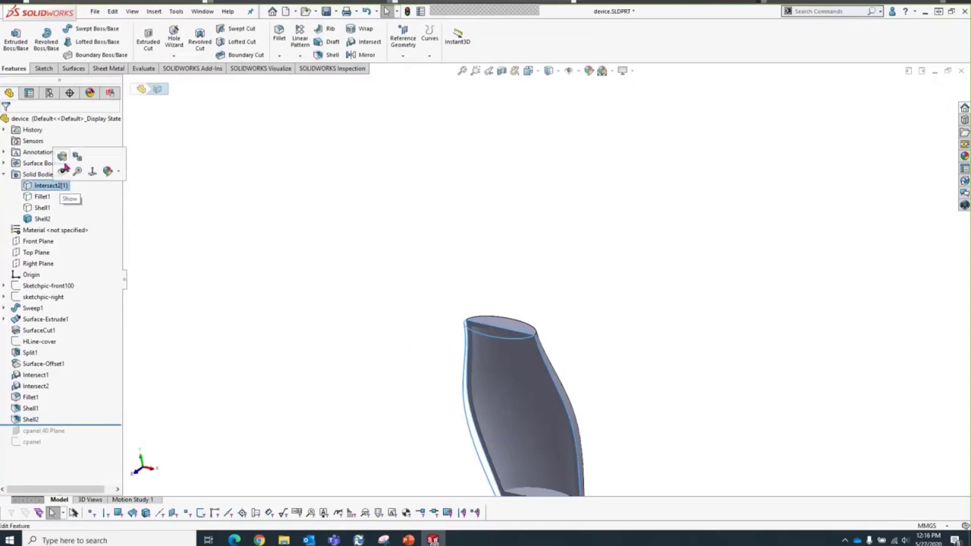
pyautogui.click(61, 174)
pyautogui.click(44, 218)
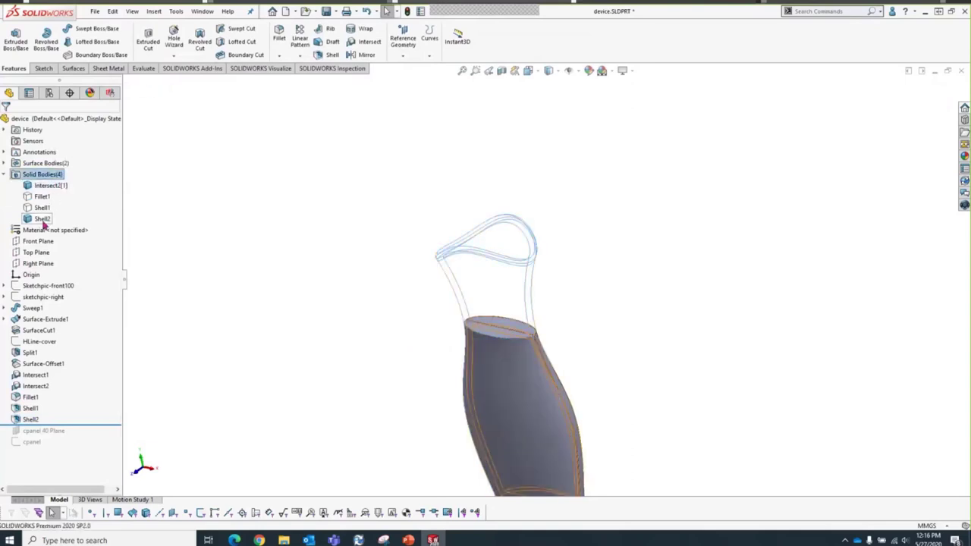
pyautogui.click(384, 342)
pyautogui.moveTo(384, 343); pyautogui.dragTo(416, 245, button='middle')
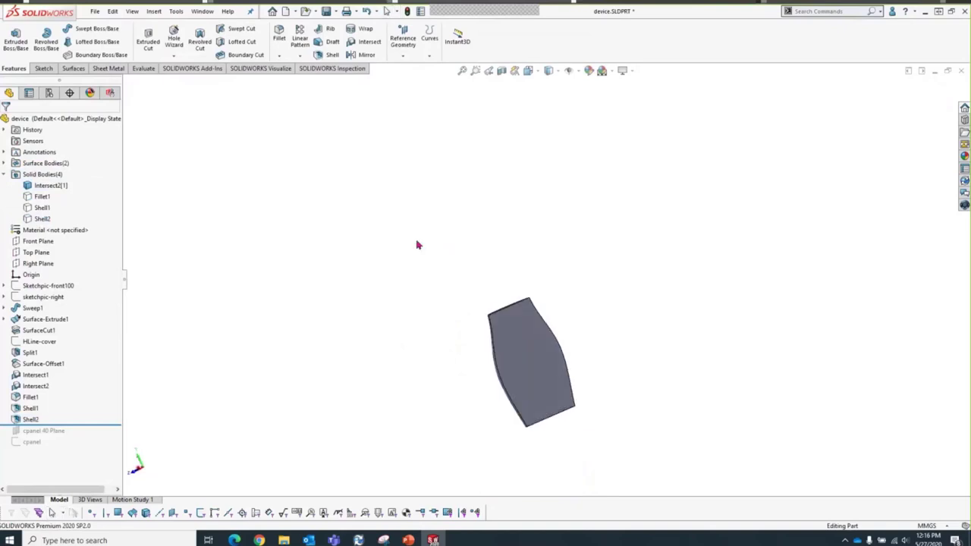
# Step: Shell the front half of the lower body to a 2 mm wall, removing its flat parting face
pyautogui.click(333, 54)
pyautogui.click(507, 340)
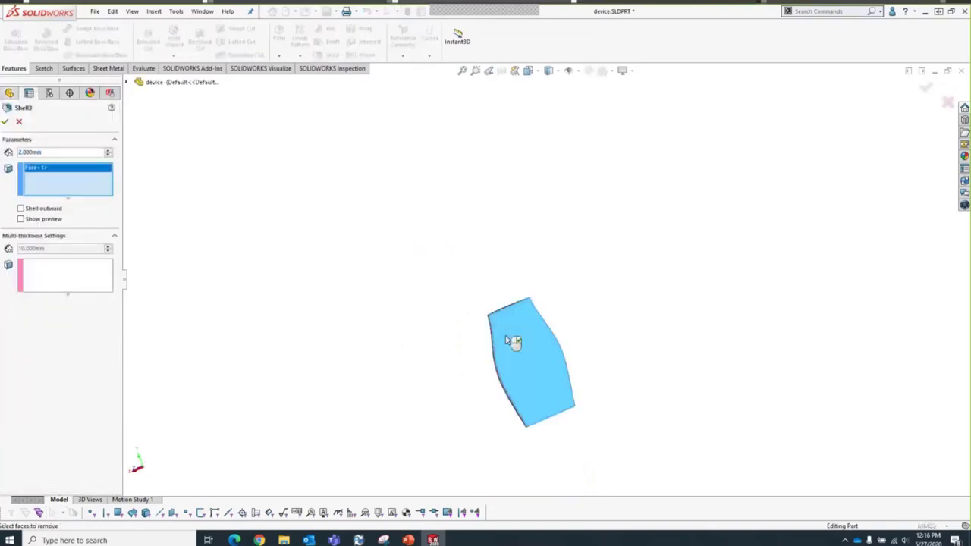
pyautogui.press('Return')
pyautogui.moveTo(462, 347); pyautogui.dragTo(551, 325, button='middle')
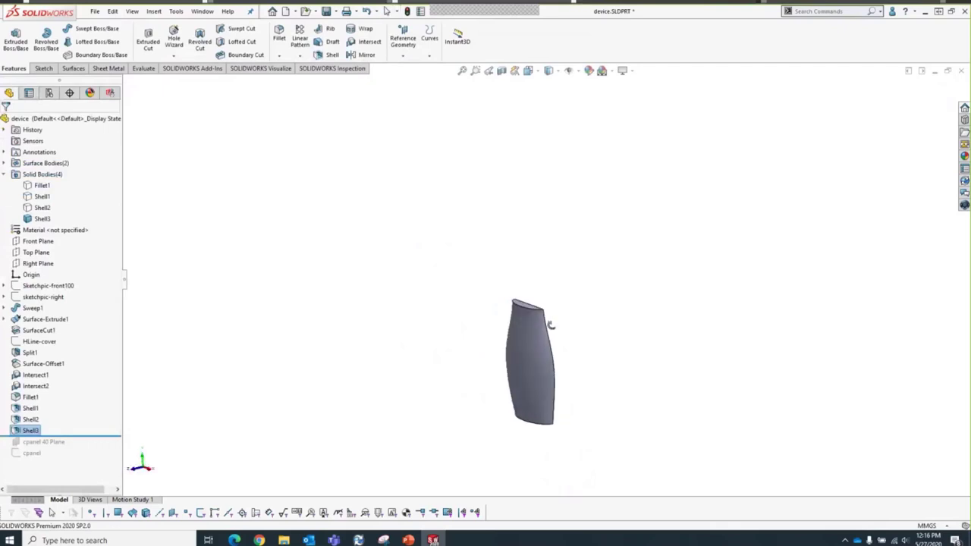
# Step: Show the shelled rear half, Shell2, together with the front half of the lower body
pyautogui.click(43, 209)
pyautogui.scroll(-4, 526, 310)
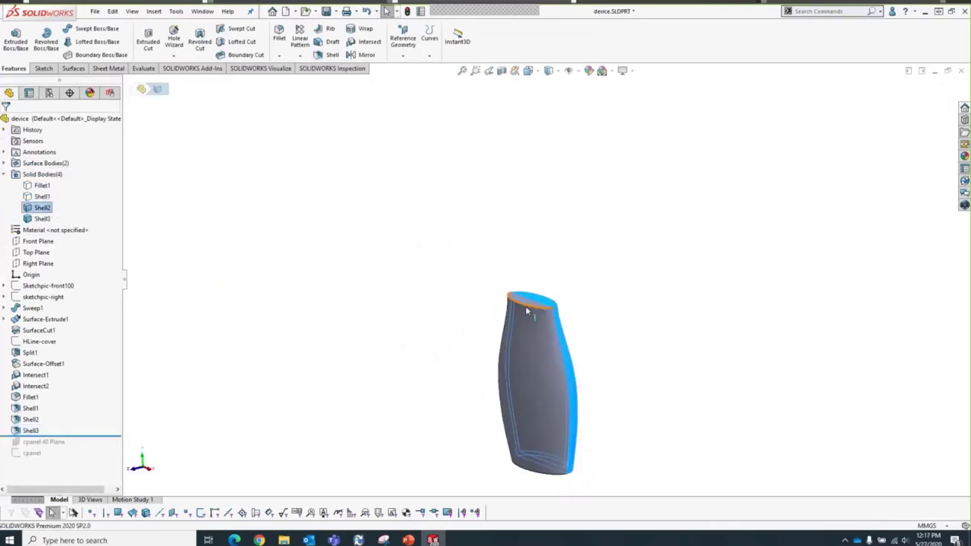
# Step: Clear the selection and roll the feature history back to just before Intersect2
pyautogui.click(444, 318)
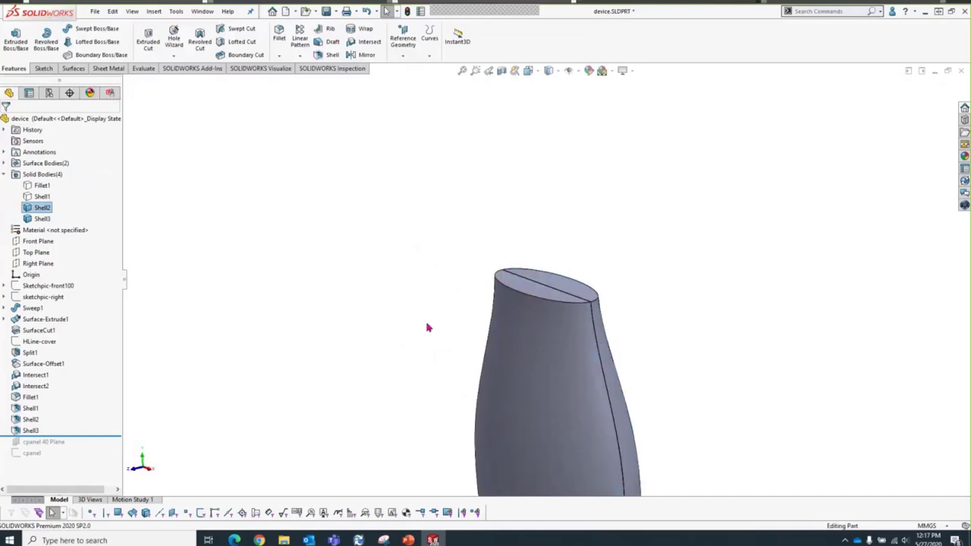
pyautogui.press('Escape')
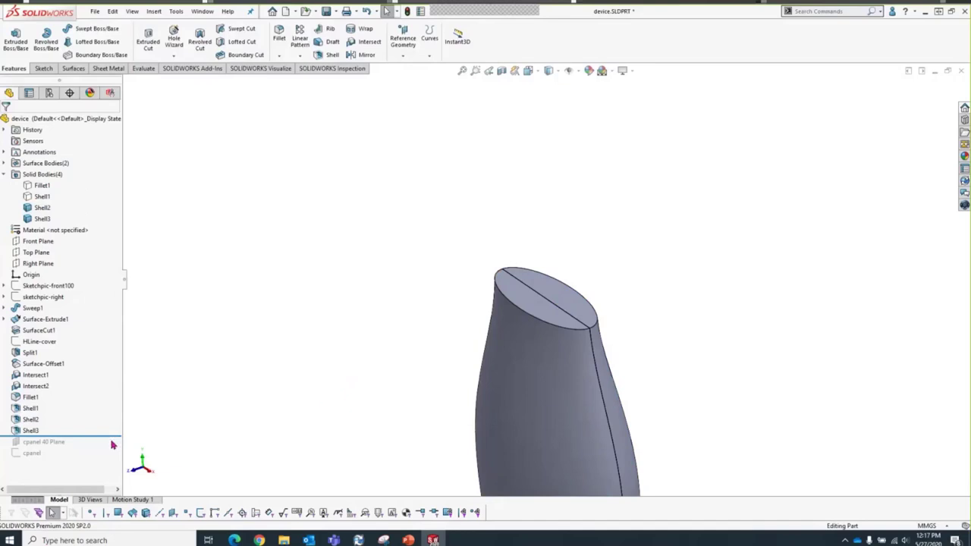
pyautogui.moveTo(108, 439); pyautogui.dragTo(101, 384)
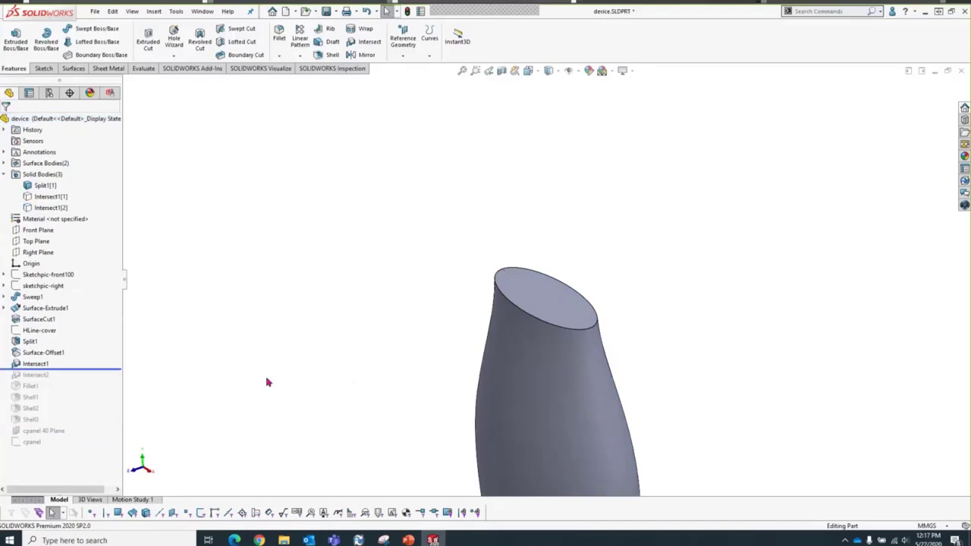
# Step: Sketch an outline on the flat top face of the lower body, offset 2 mm inward from the face's edge
pyautogui.click(534, 306)
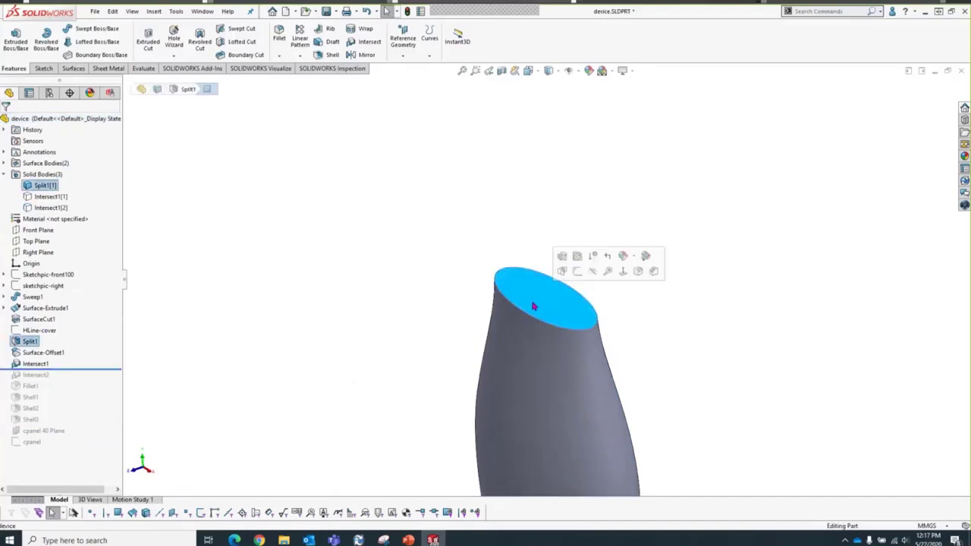
pyautogui.click(577, 272)
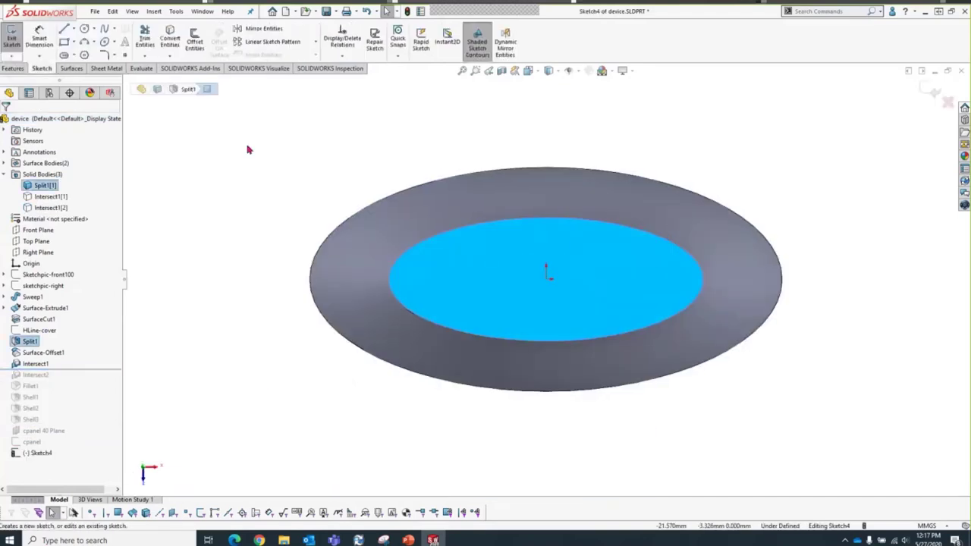
pyautogui.click(194, 38)
pyautogui.write('2')
pyautogui.press('Return')
pyautogui.click(23, 174)
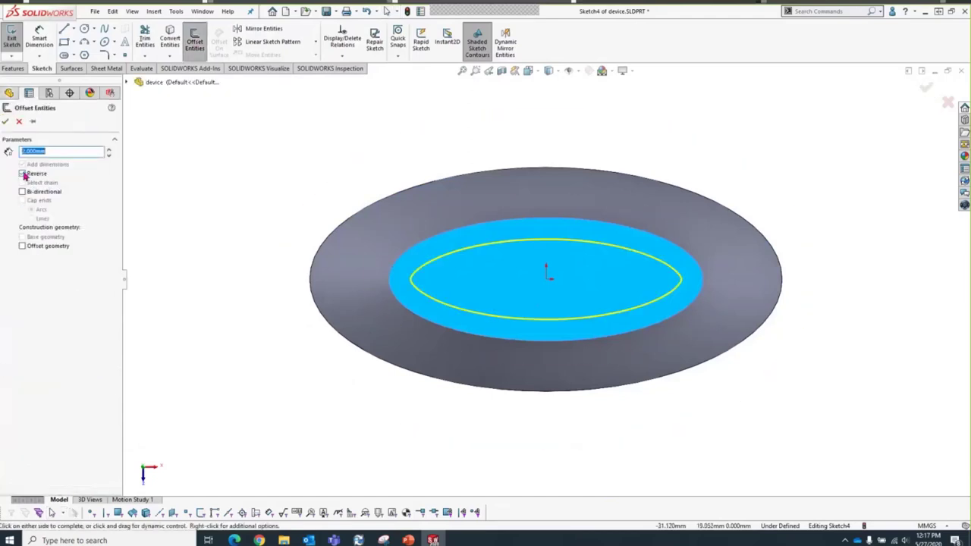
pyautogui.click(6, 123)
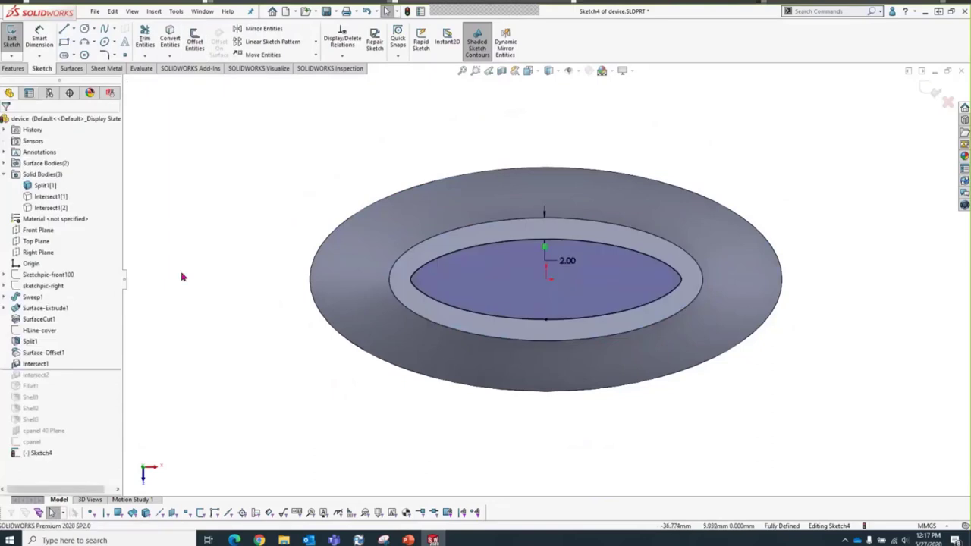
# Step: Extrude the offset outline upward as a 10 mm blind boss merged with the lower body
pyautogui.hotkey('ctrl', '7')
pyautogui.moveTo(211, 308); pyautogui.dragTo(207, 341, button='right')
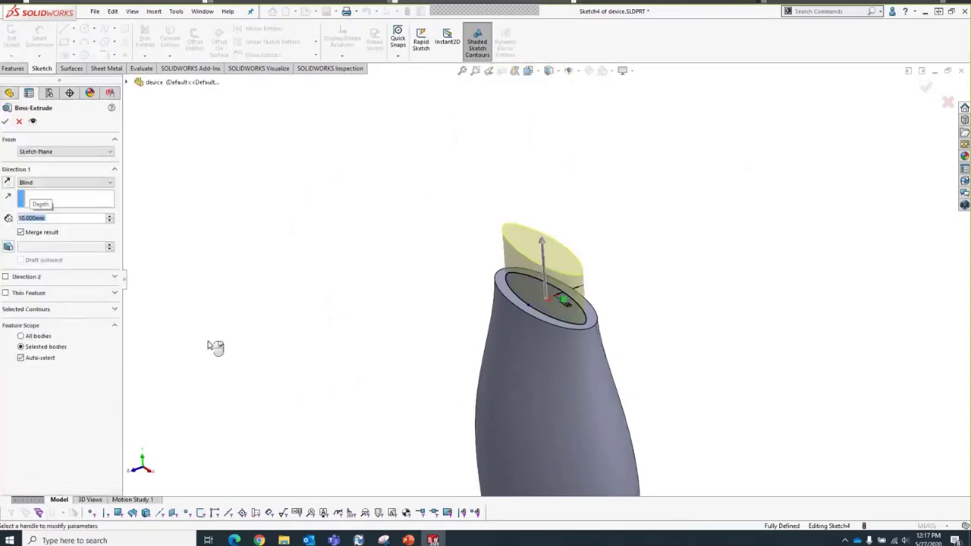
pyautogui.press('Return')
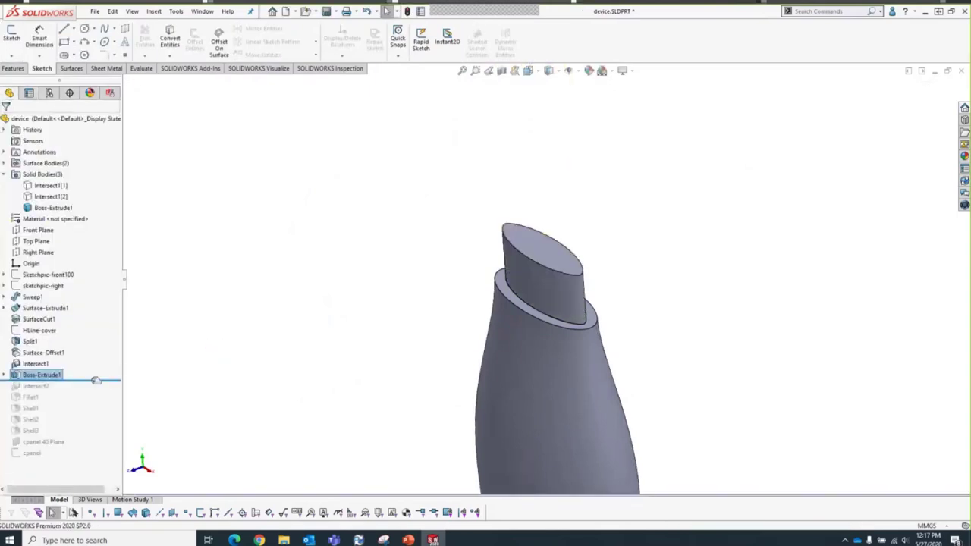
# Step: Roll the feature history forward to just after Shell3, restoring the split and shelled halves
pyautogui.moveTo(97, 386); pyautogui.dragTo(23, 445)
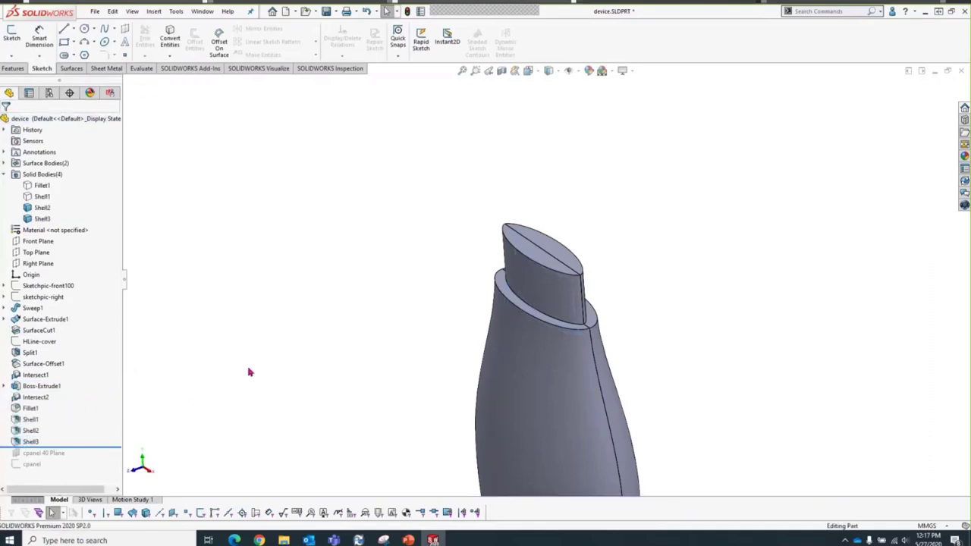
pyautogui.press('Up')
pyautogui.hotkey('ctrl', '7')
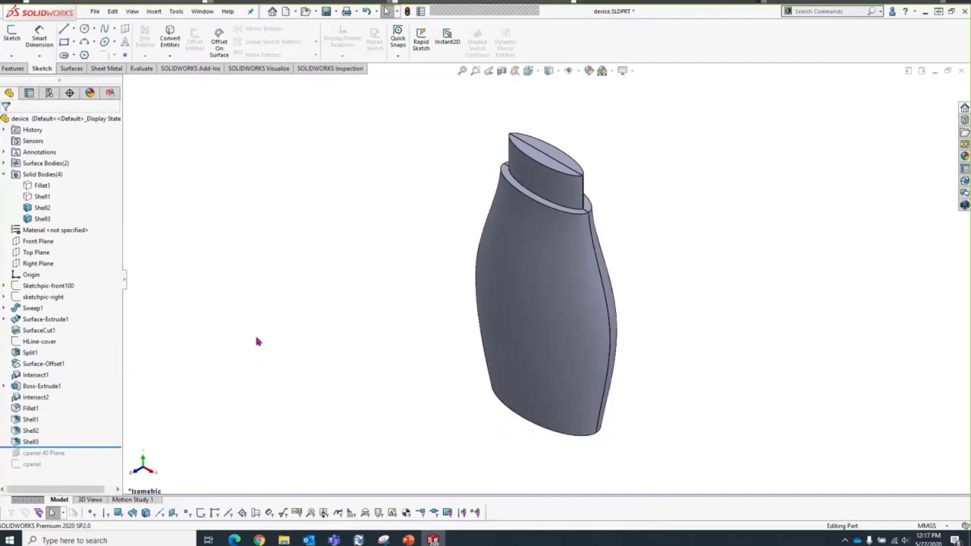
# Step: Hide the rear half of the lower body, Shell2, and roll the history to the end to show the cpanel sketch
pyautogui.click(605, 261)
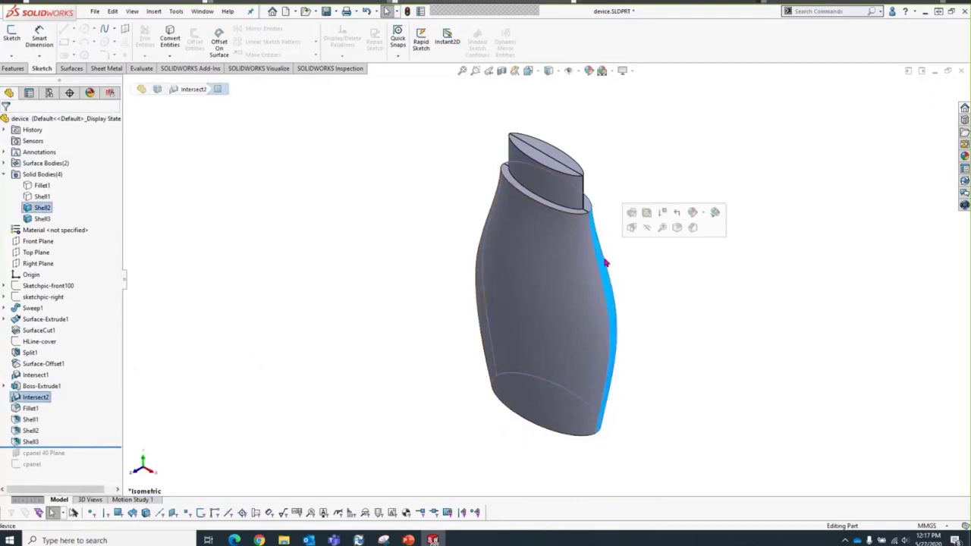
pyautogui.moveTo(568, 249); pyautogui.dragTo(384, 293, button='middle')
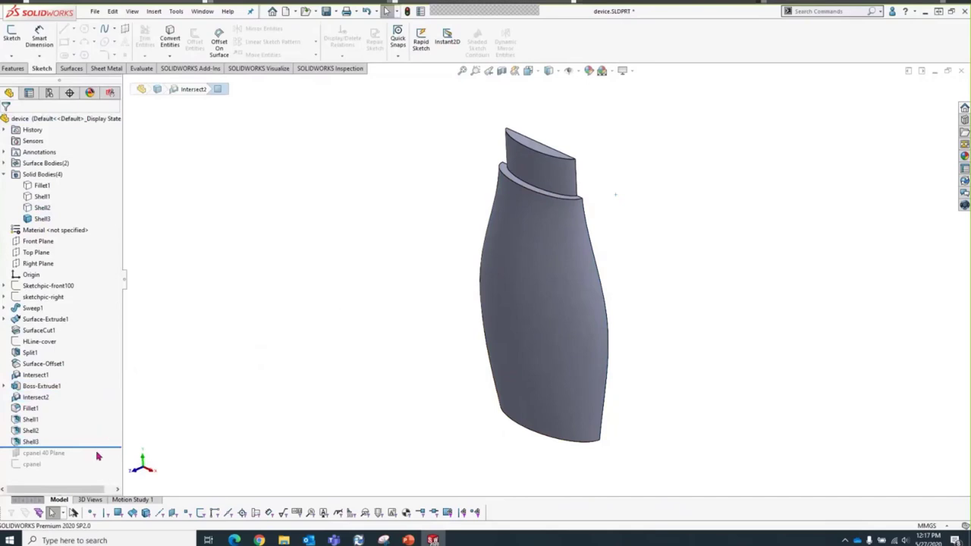
pyautogui.moveTo(99, 448); pyautogui.dragTo(98, 468)
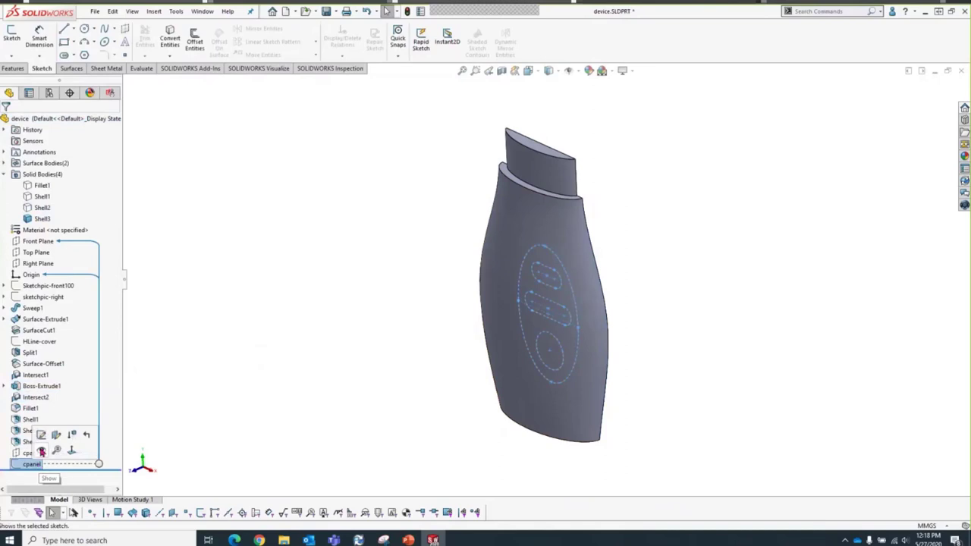
pyautogui.moveTo(277, 391); pyautogui.dragTo(308, 357, button='middle')
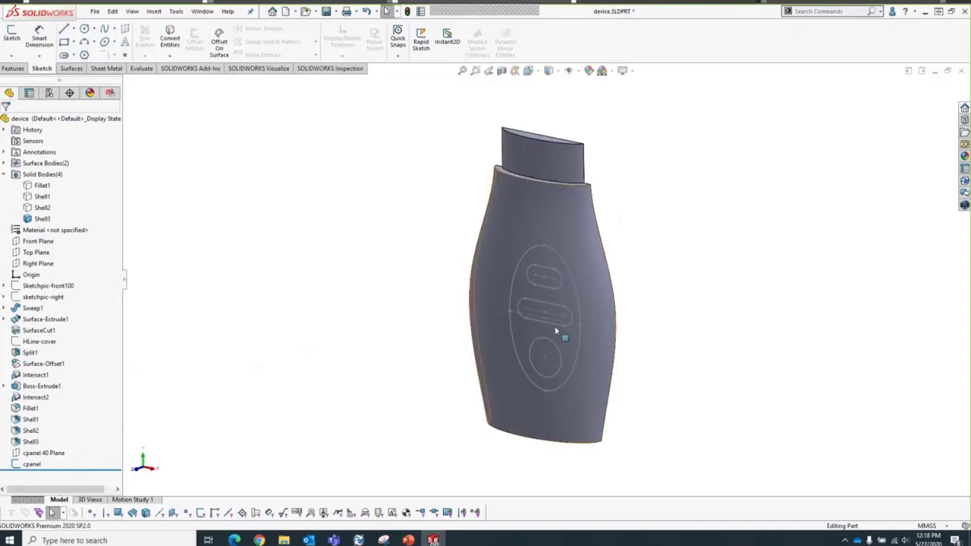
# Step: Project the outer ellipse contour of the cpanel sketch onto the curved outer face of the front half as a Projected Curve
pyautogui.rightClick(581, 312)
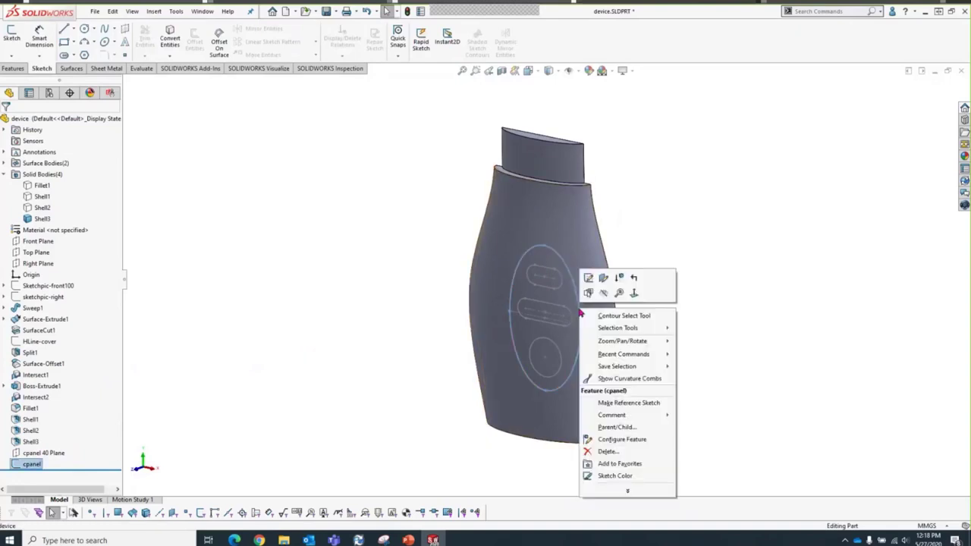
pyautogui.click(637, 316)
pyautogui.moveTo(380, 314); pyautogui.dragTo(406, 288, button='right')
pyautogui.click(76, 238)
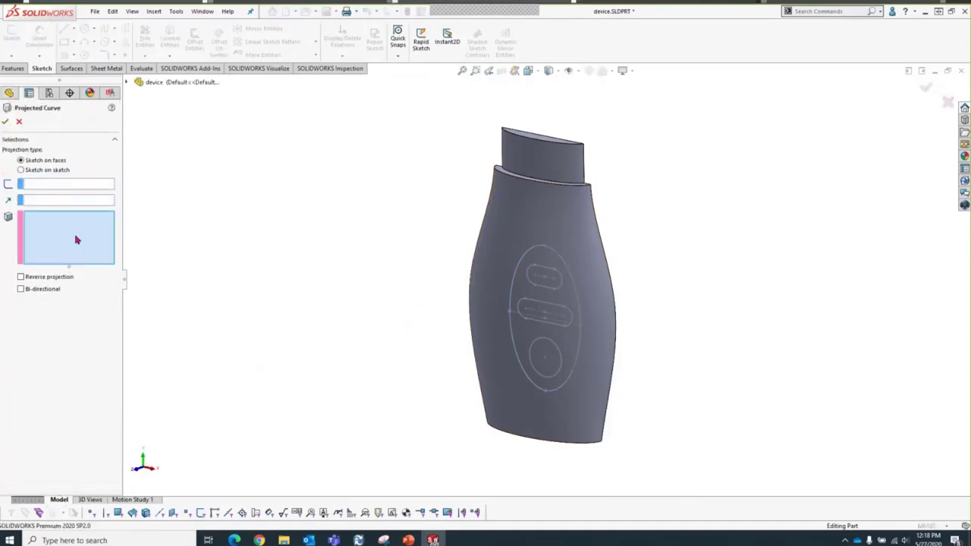
pyautogui.click(490, 317)
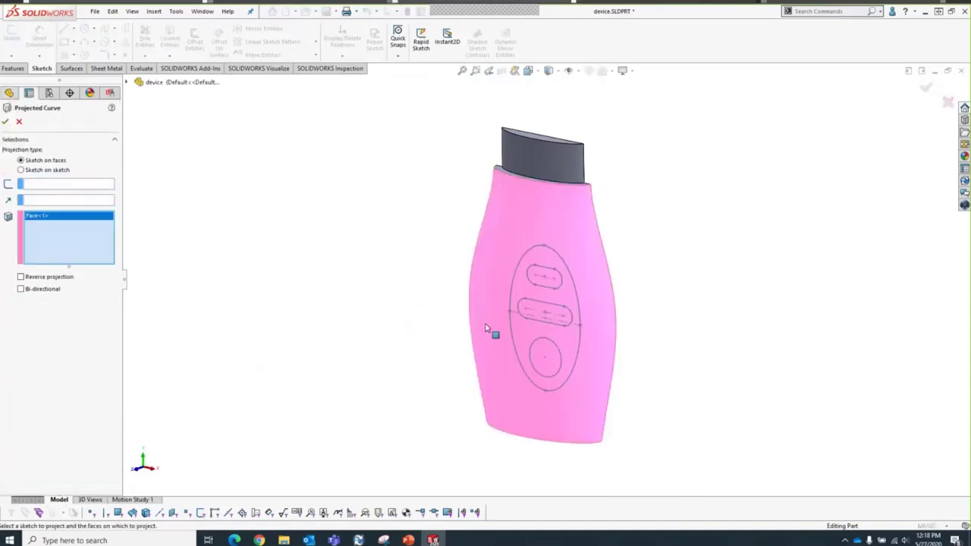
pyautogui.rightClick(372, 339)
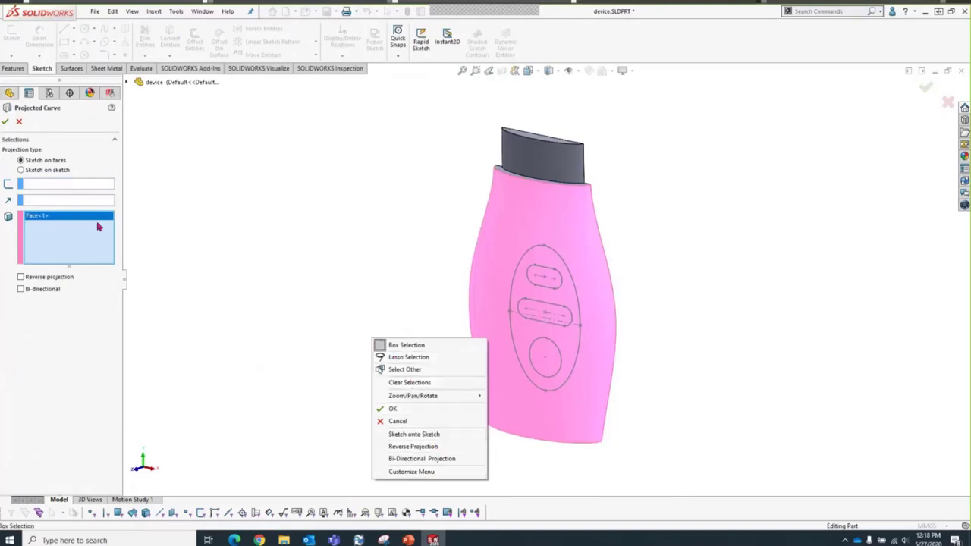
pyautogui.click(91, 188)
pyautogui.rightClick(406, 387)
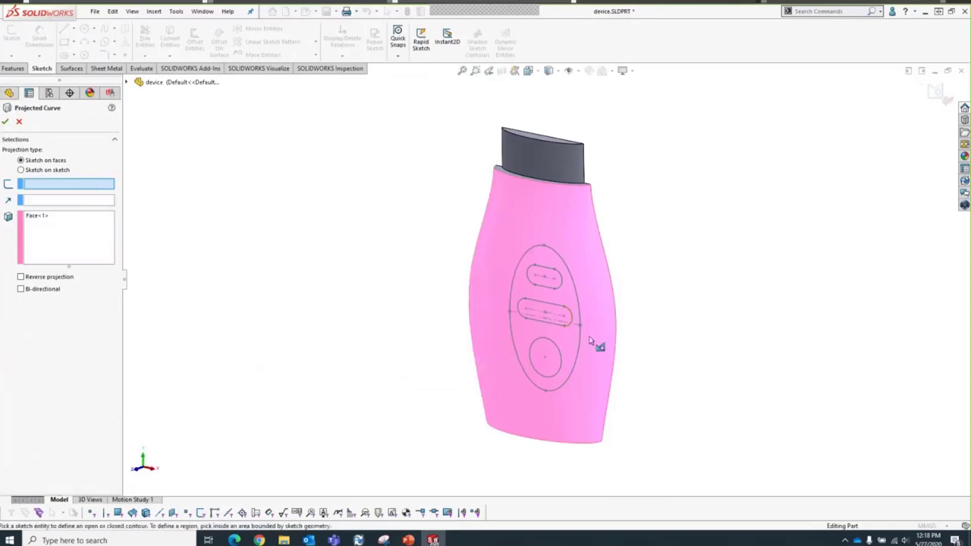
pyautogui.click(570, 364)
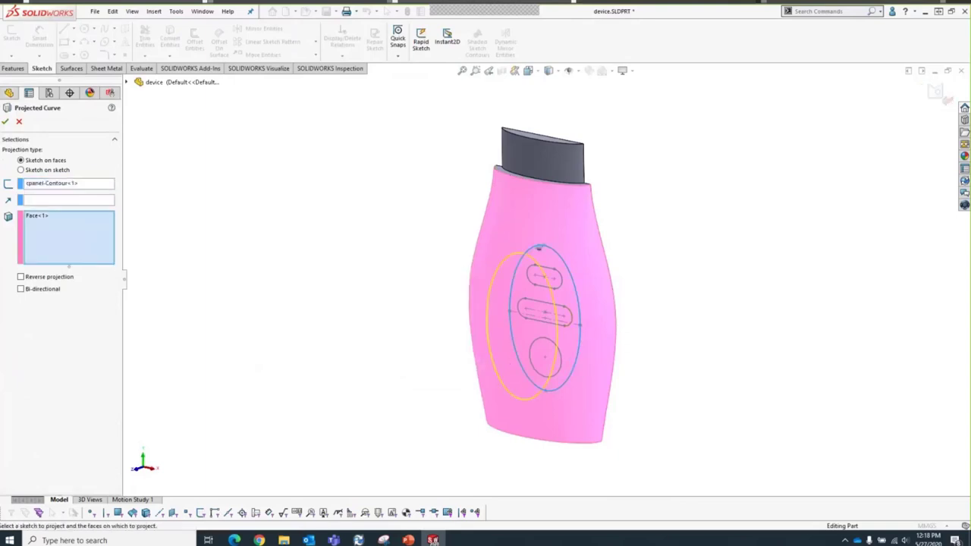
pyautogui.click(5, 122)
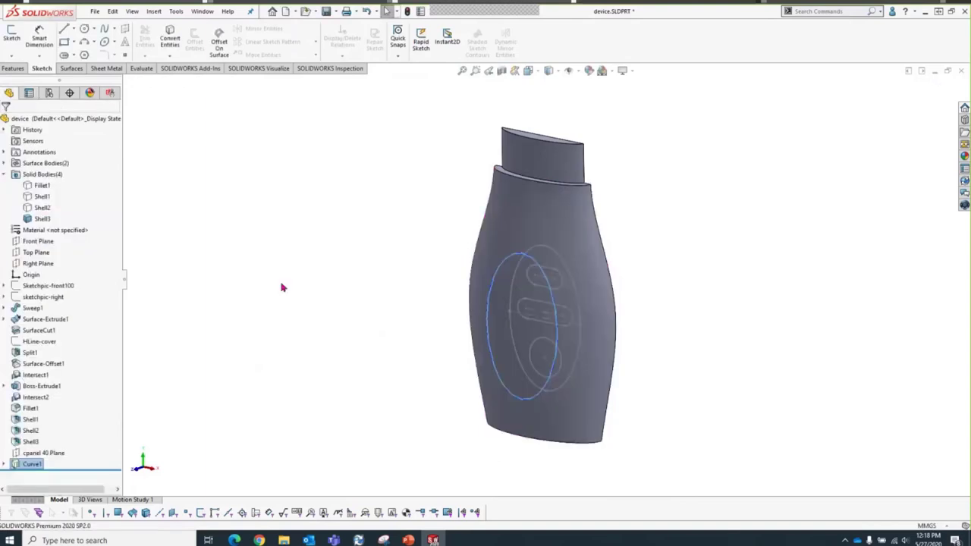
# Step: Sketch a three-point arc of about 30 mm radius on the Right Plane, bulging into the body across the projected ellipse
pyautogui.moveTo(320, 296)
pyautogui.mouseDown(button='middle')
pyautogui.moveTo(318, 250)
pyautogui.moveTo(314, 301)
pyautogui.mouseUp(button='middle')
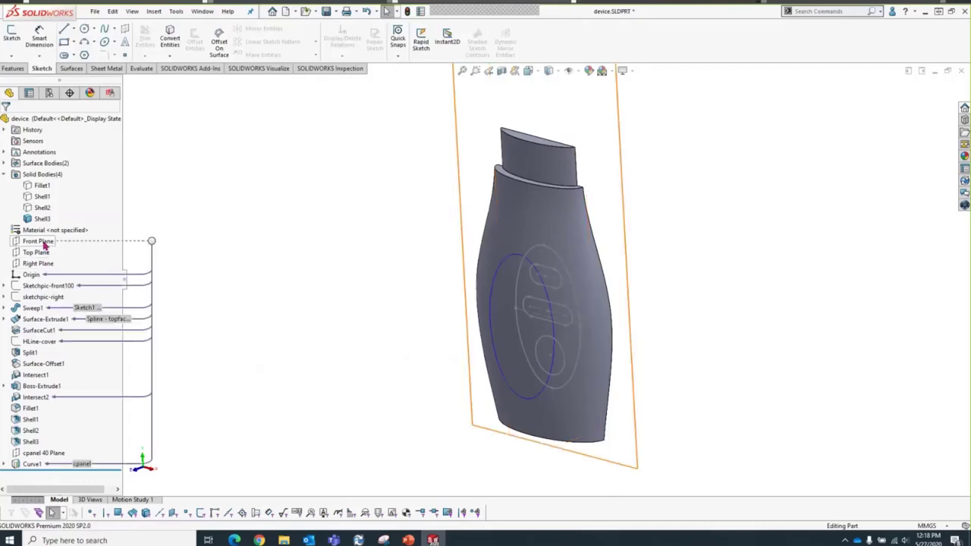
pyautogui.click(47, 264)
pyautogui.click(66, 248)
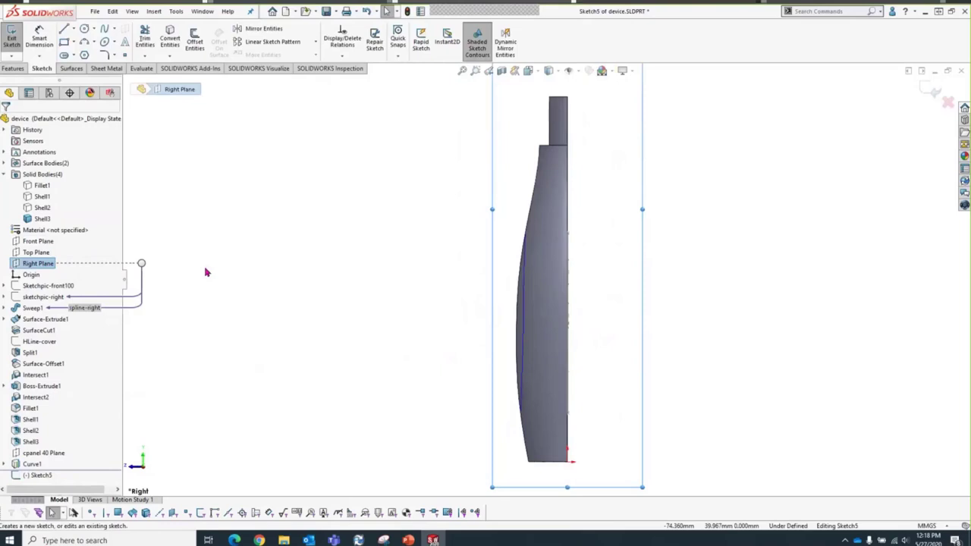
pyautogui.press('s')
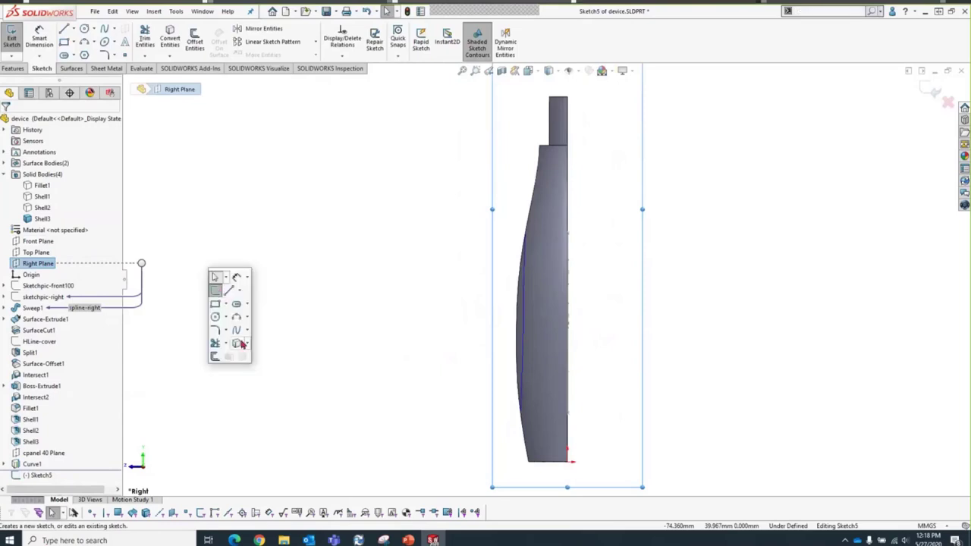
pyautogui.click(482, 209)
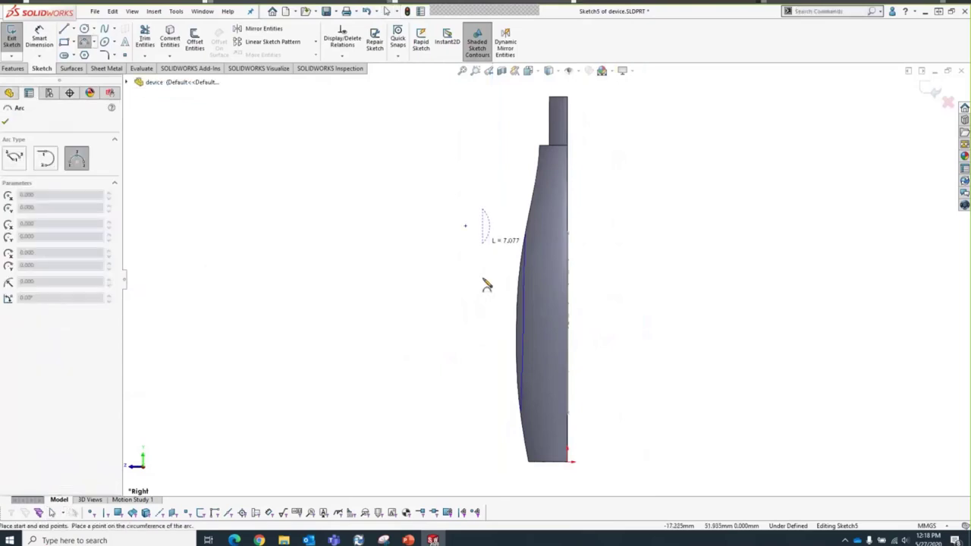
pyautogui.click(477, 451)
pyautogui.click(542, 334)
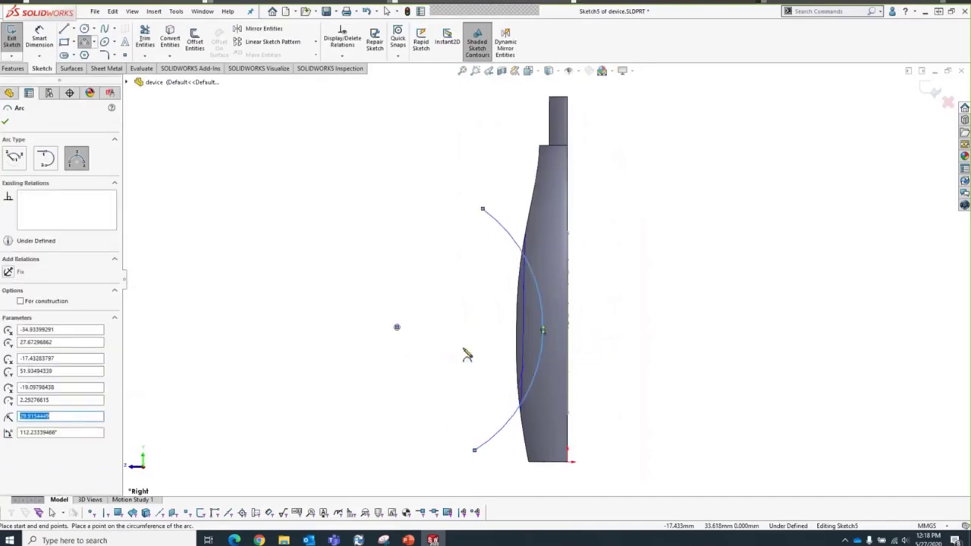
pyautogui.press('Escape')
# Step: Add Pierce relations tying the arc's upper and lower endpoints to the projected ellipse curve
pyautogui.moveTo(356, 321)
pyautogui.mouseDown(button='middle')
pyautogui.moveTo(386, 308)
pyautogui.moveTo(392, 356)
pyautogui.mouseUp(button='middle')
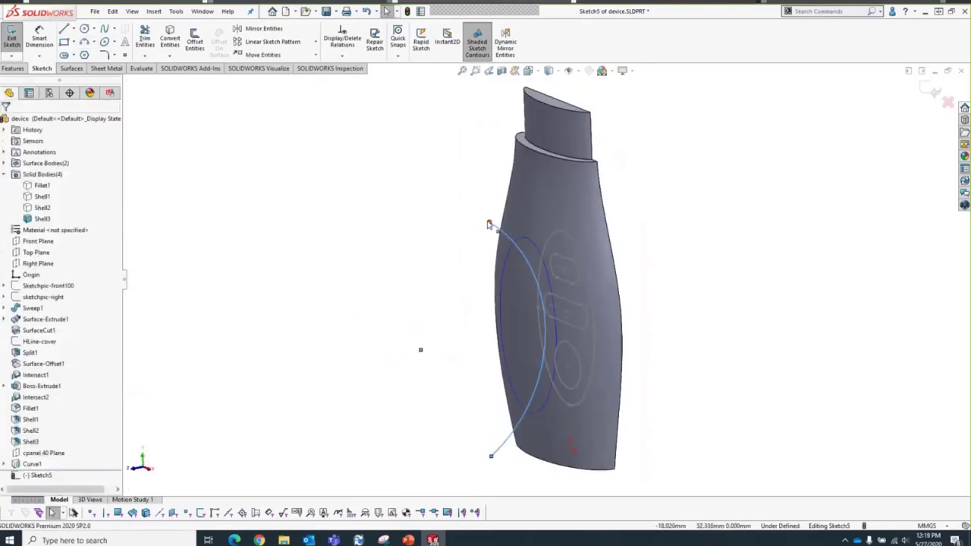
pyautogui.click(490, 224)
pyautogui.click(523, 241)
pyautogui.click(552, 191)
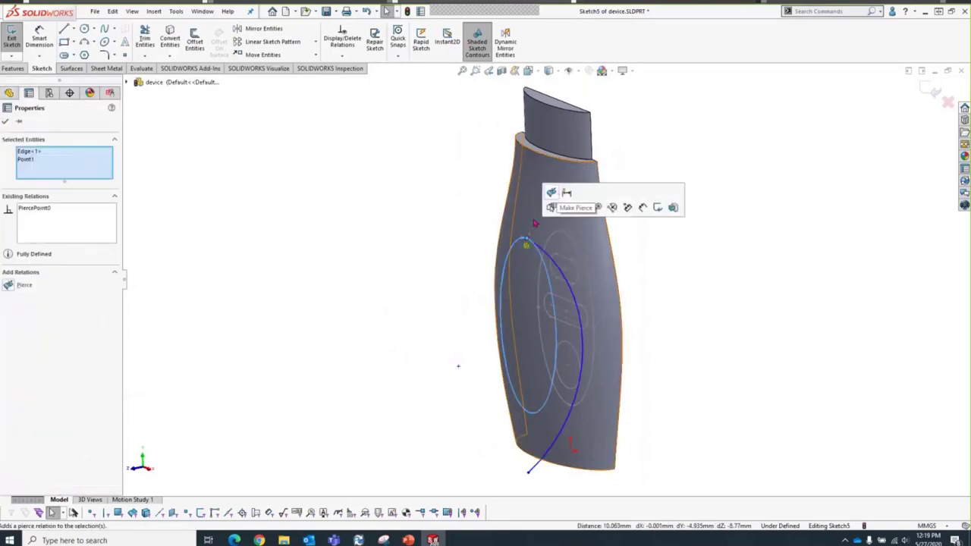
pyautogui.click(422, 377)
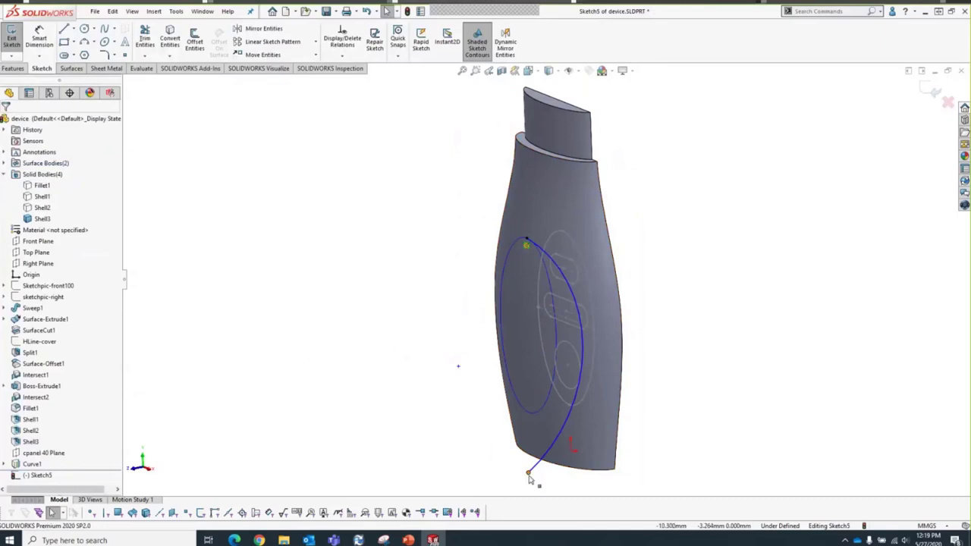
pyautogui.click(532, 410)
pyautogui.keyDown('ctrl'); pyautogui.click(562, 359); pyautogui.keyUp('ctrl')
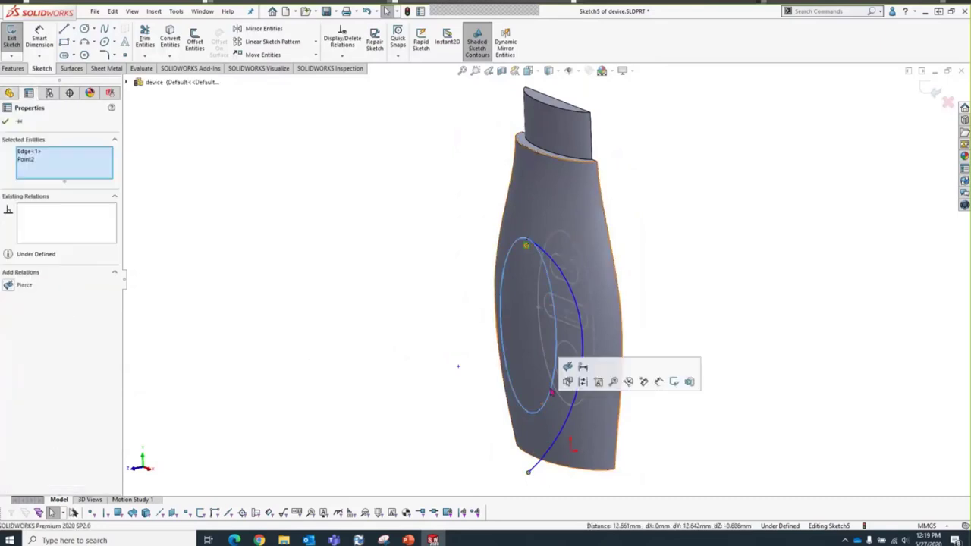
pyautogui.click(575, 368)
pyautogui.click(438, 396)
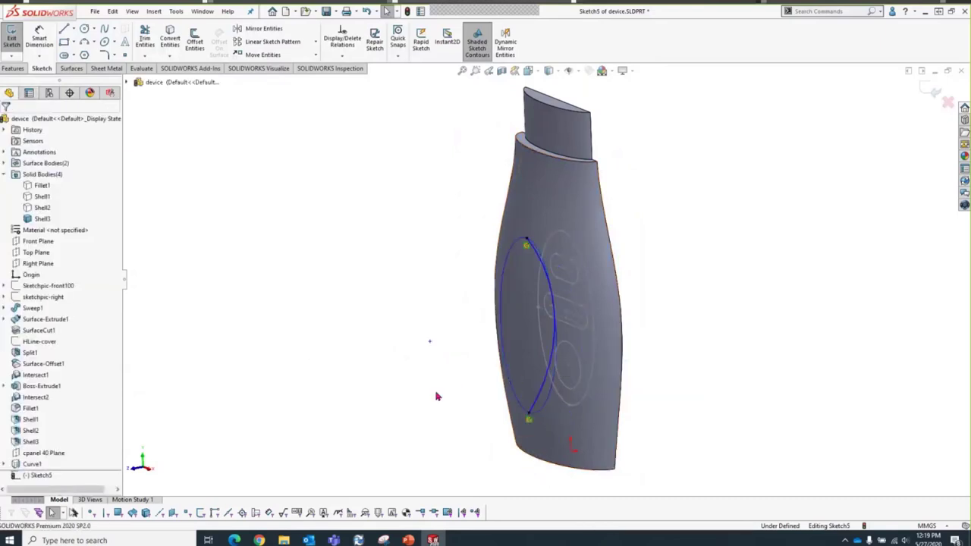
# Step: Dimension the arc's radius and set it to 100 mm
pyautogui.press('s')
pyautogui.click(437, 402)
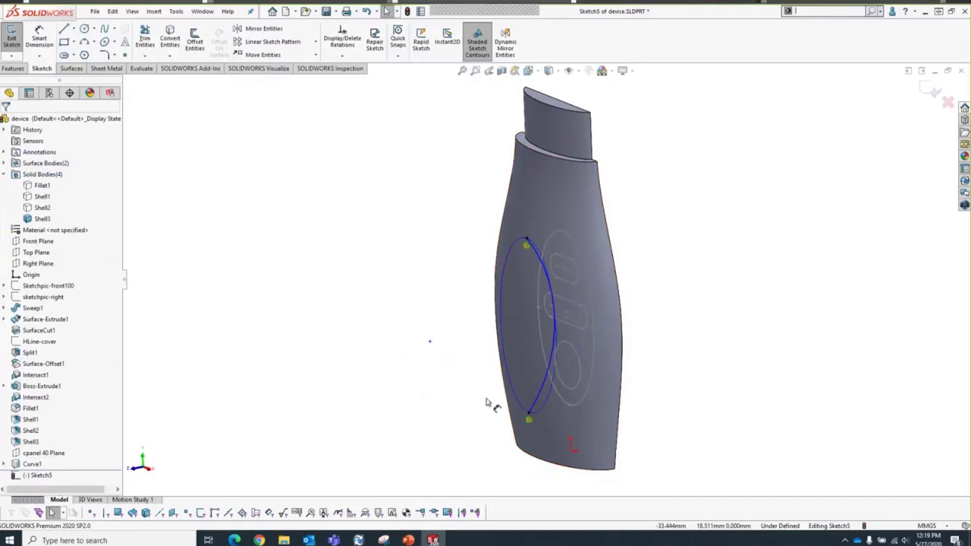
pyautogui.click(547, 387)
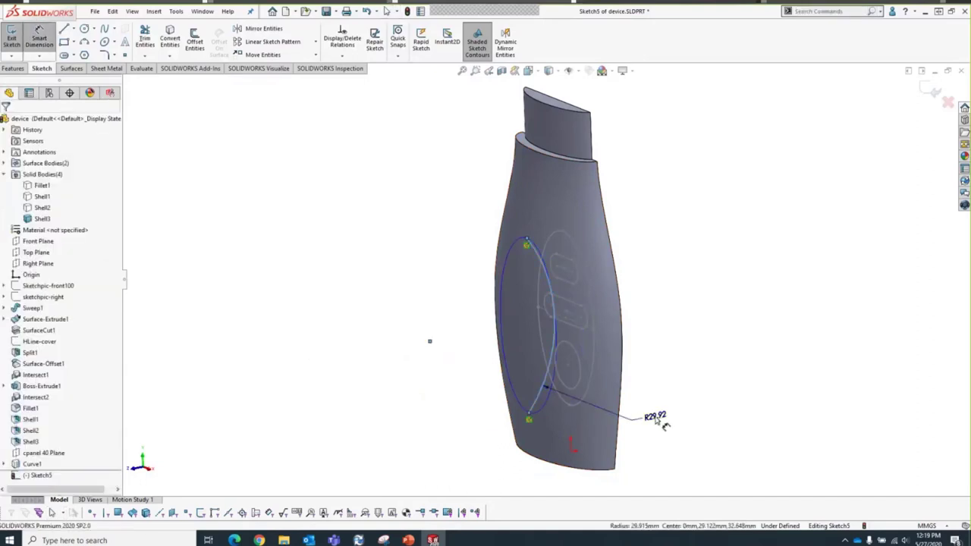
pyautogui.click(656, 420)
pyautogui.write('100')
pyautogui.press('Return')
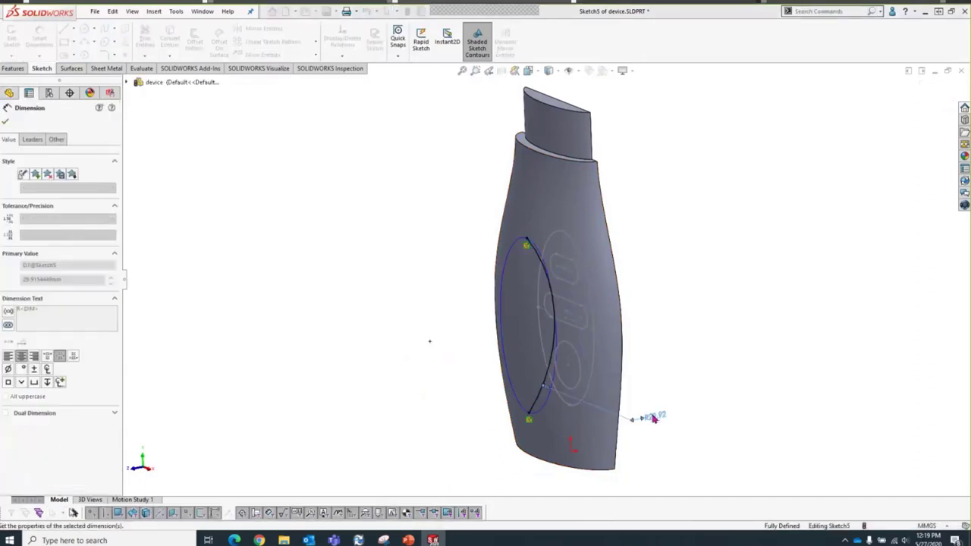
# Step: Finish the radius dimension and exit the Right Plane arc sketch
pyautogui.click(698, 377)
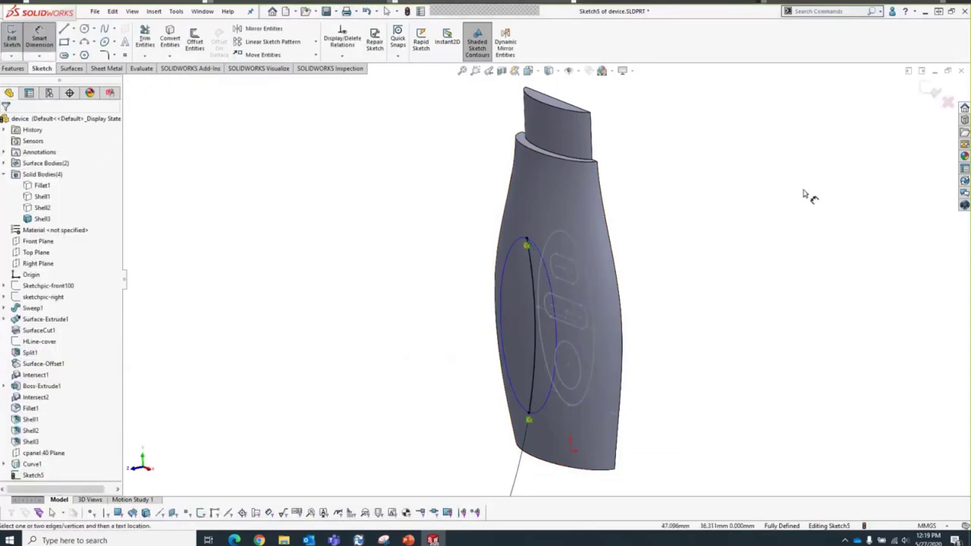
pyautogui.click(929, 88)
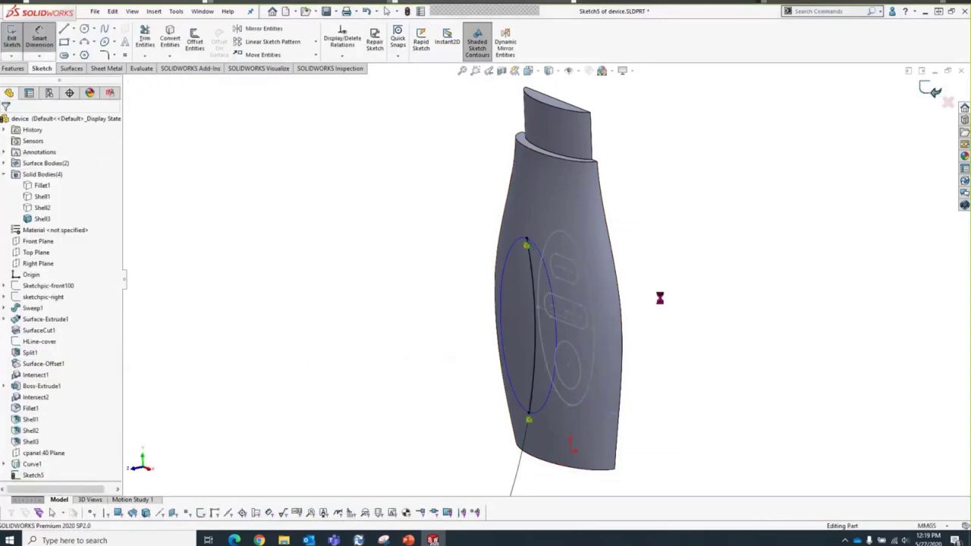
pyautogui.click(211, 405)
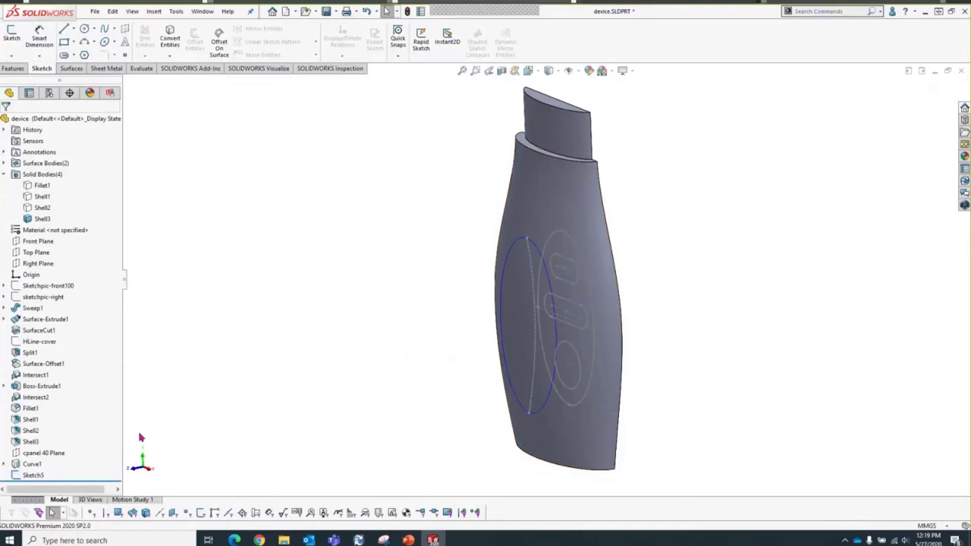
# Step: Sketch a three-point arc of about 26 mm radius on the cpanel 40 Plane, bulging into the body across the projected ellipse
pyautogui.click(64, 456)
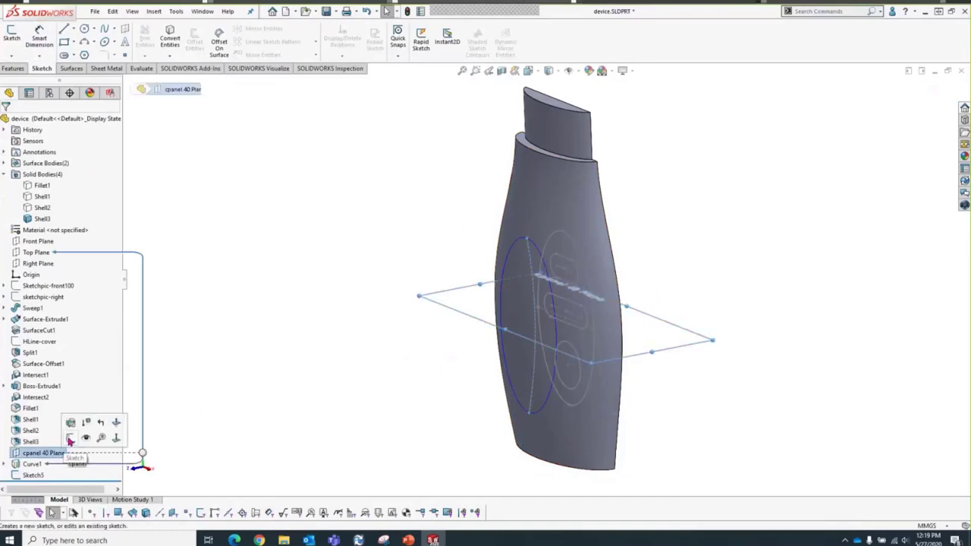
pyautogui.click(70, 443)
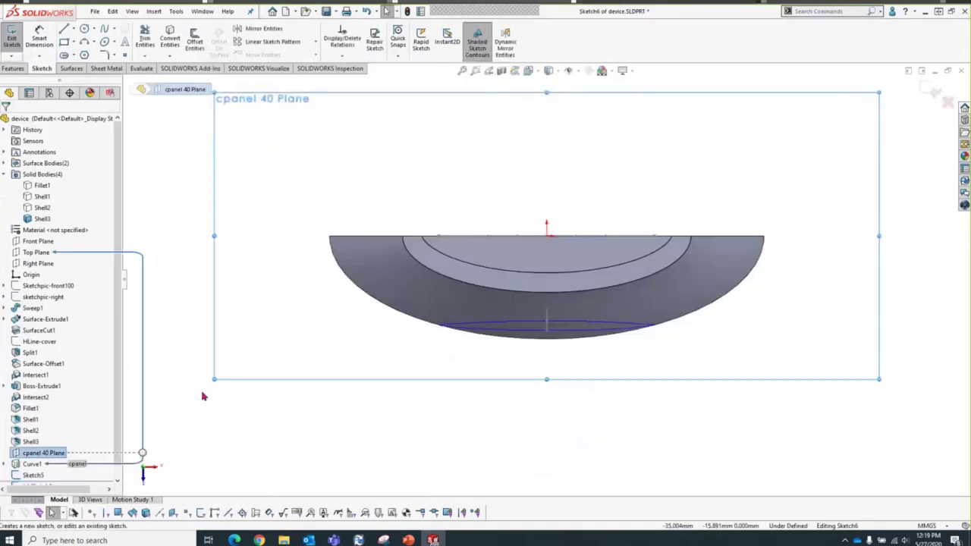
pyautogui.press('s')
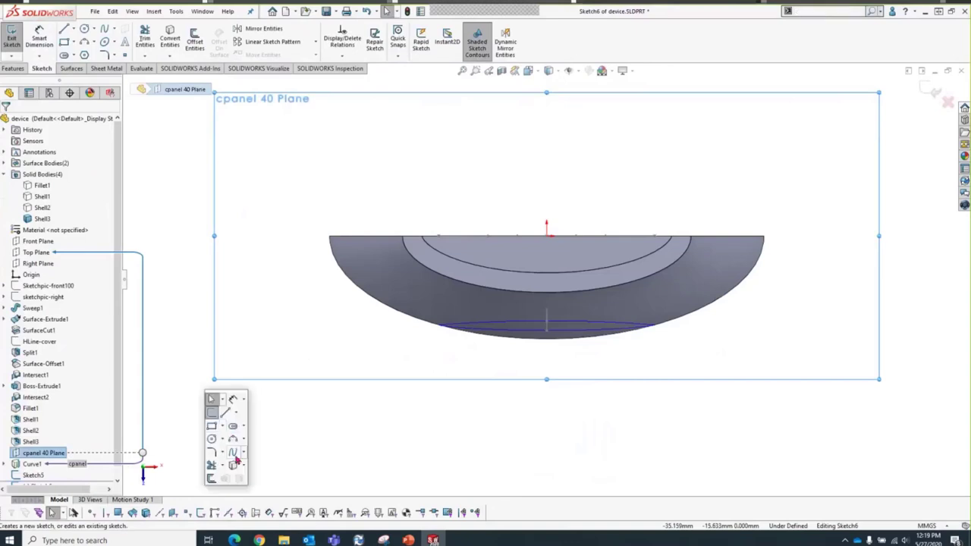
pyautogui.click(240, 438)
pyautogui.click(394, 355)
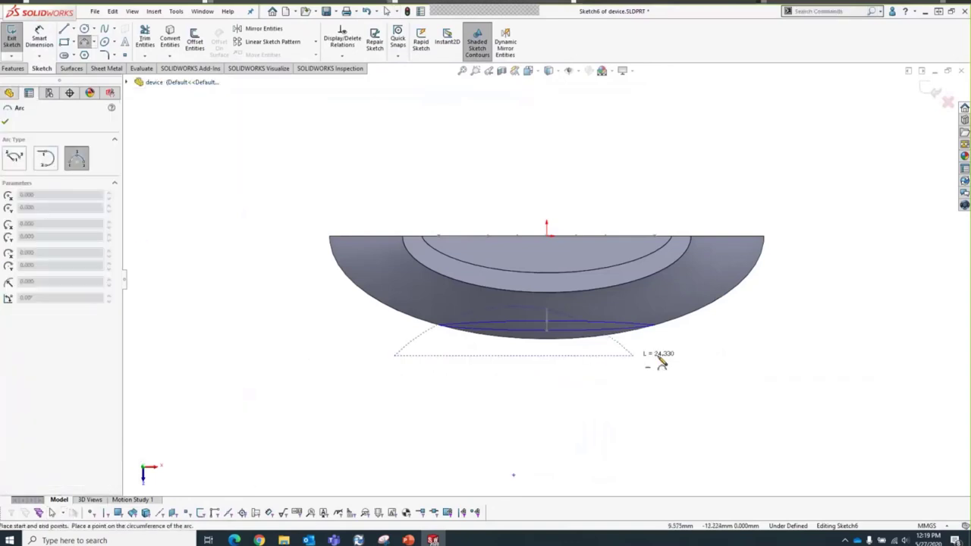
pyautogui.click(711, 362)
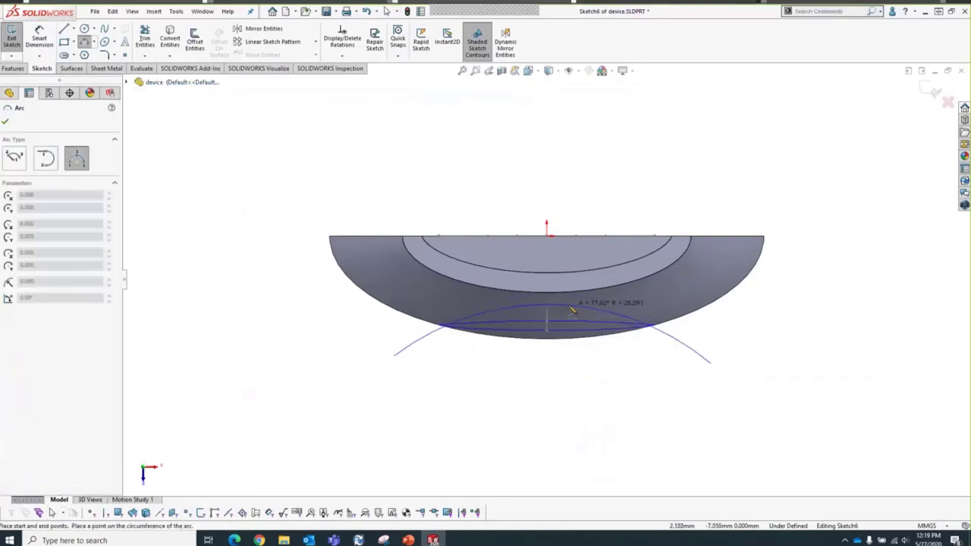
pyautogui.click(571, 311)
pyautogui.press('Escape')
# Step: Add Pierce relations tying both endpoints of the new arc to the projected ellipse curve
pyautogui.moveTo(475, 378); pyautogui.dragTo(460, 368, button='middle')
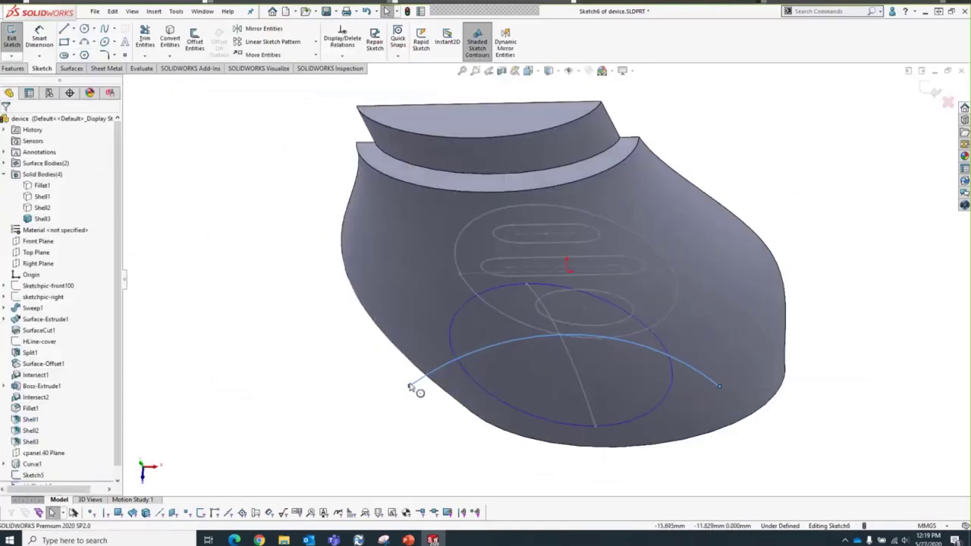
pyautogui.click(410, 389)
pyautogui.keyDown('ctrl'); pyautogui.click(471, 376); pyautogui.keyUp('ctrl')
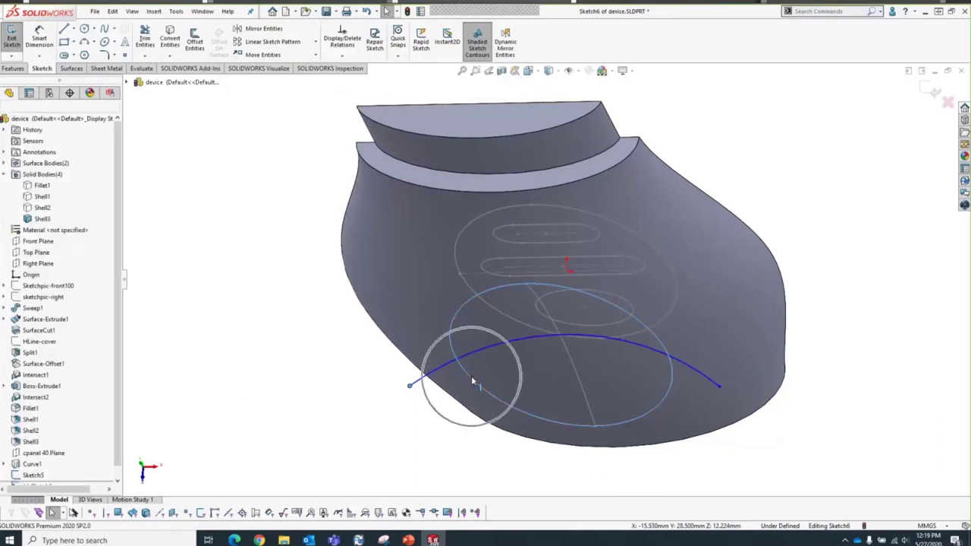
pyautogui.click(501, 332)
pyautogui.press('Escape')
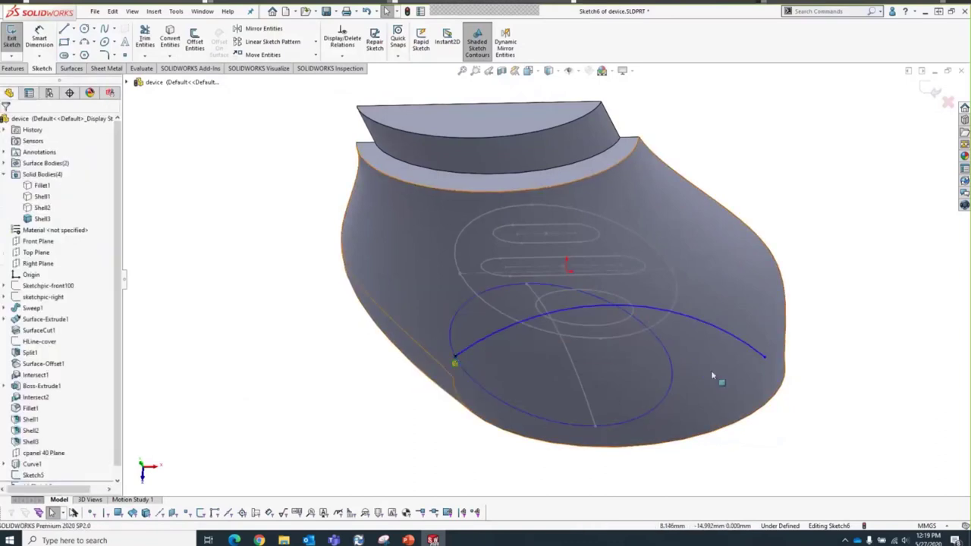
pyautogui.click(763, 357)
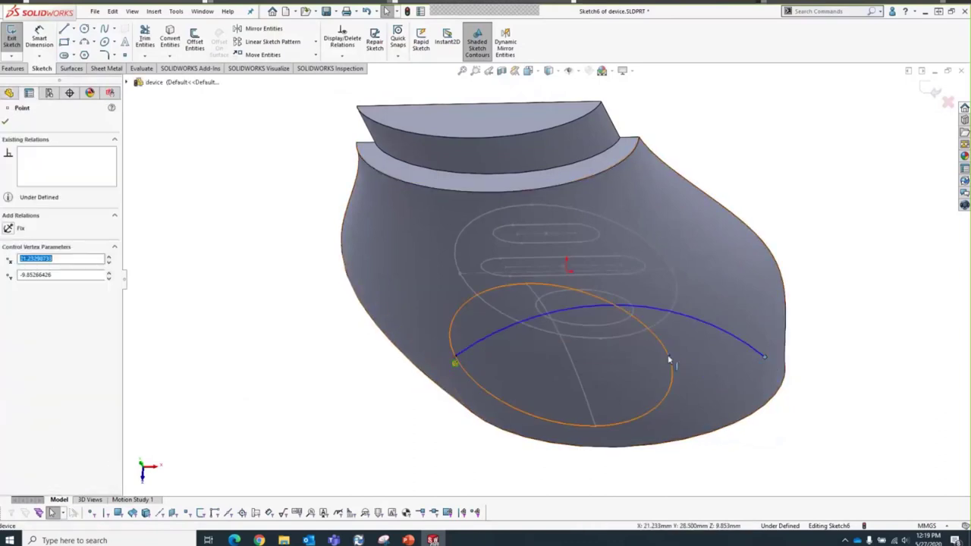
pyautogui.keyDown('ctrl'); pyautogui.click(673, 340); pyautogui.keyUp('ctrl')
pyautogui.click(709, 315)
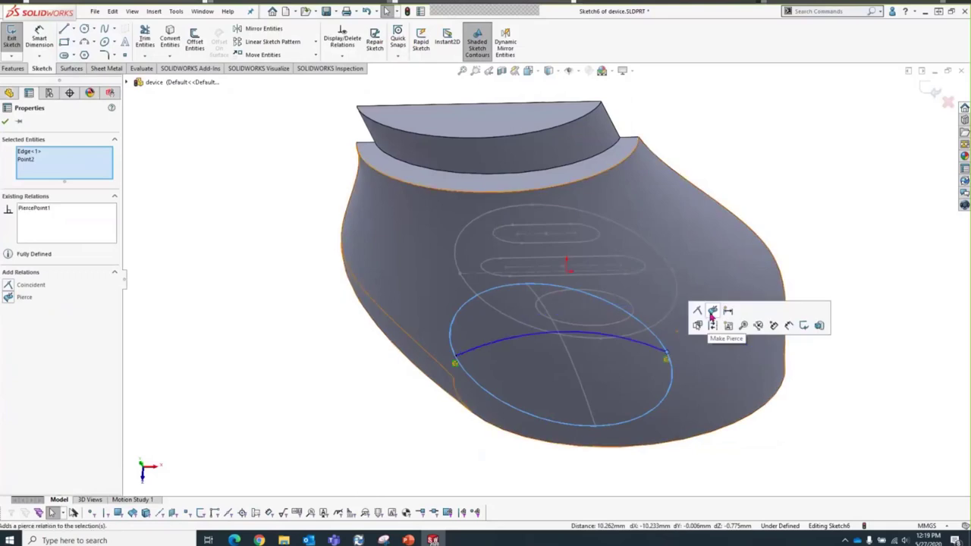
pyautogui.press('Escape')
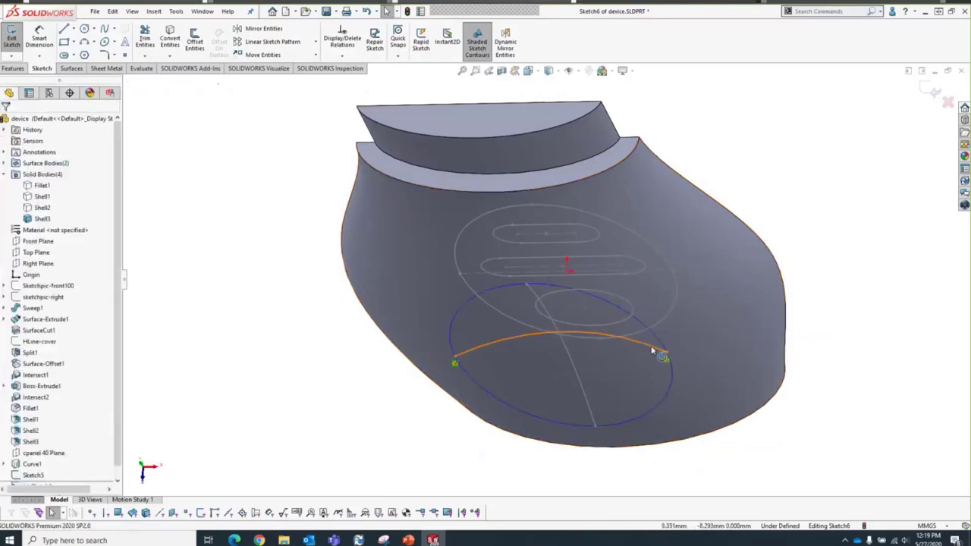
# Step: Pierce the new arc's midpoint to the Right Plane arc and exit the sketch with a rebuild
pyautogui.click(570, 335)
pyautogui.keyDown('ctrl'); pyautogui.click(573, 368); pyautogui.keyUp('ctrl')
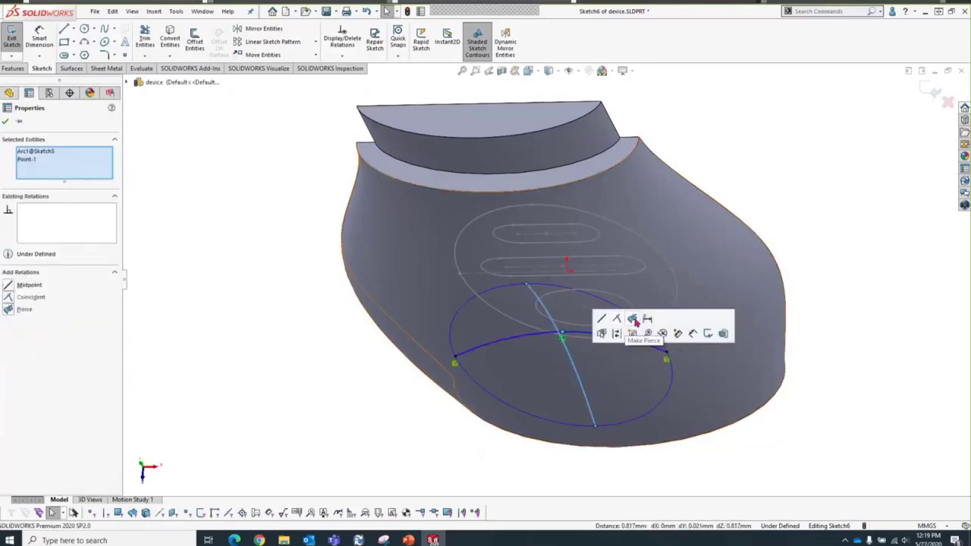
pyautogui.click(634, 321)
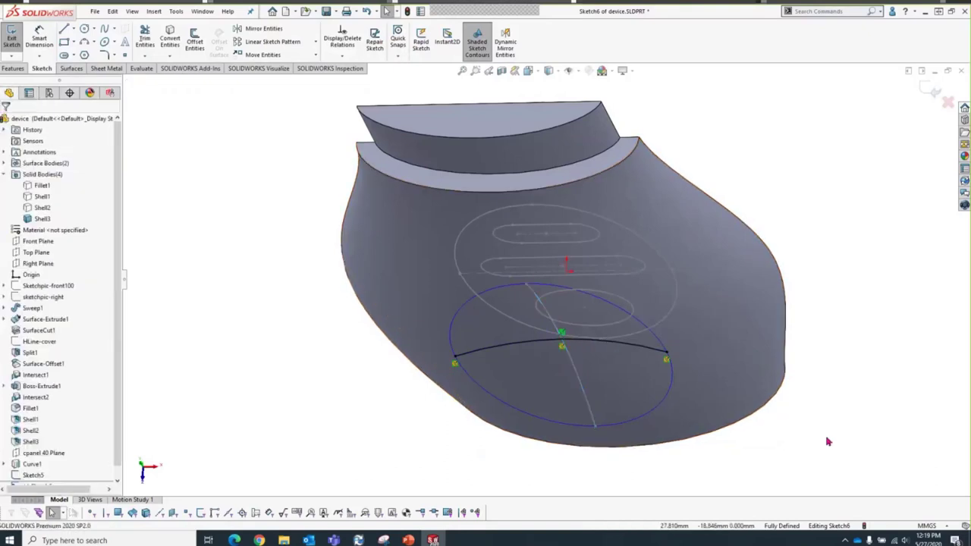
pyautogui.hotkey('ctrl', 'b')
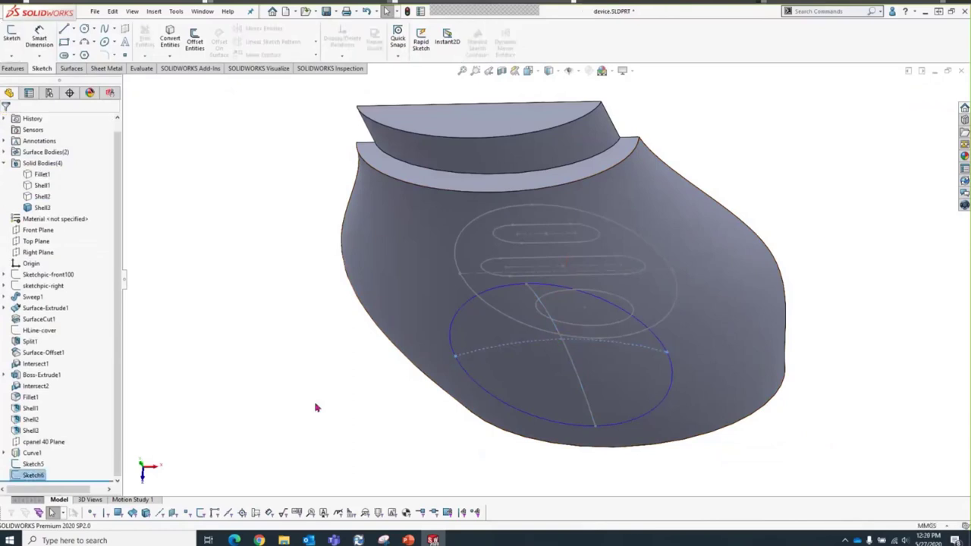
# Step: Create a Boundary Surface using the Right Plane arc as Direction 1 and the cpanel 40 Plane arc as Direction 2
pyautogui.click(273, 334)
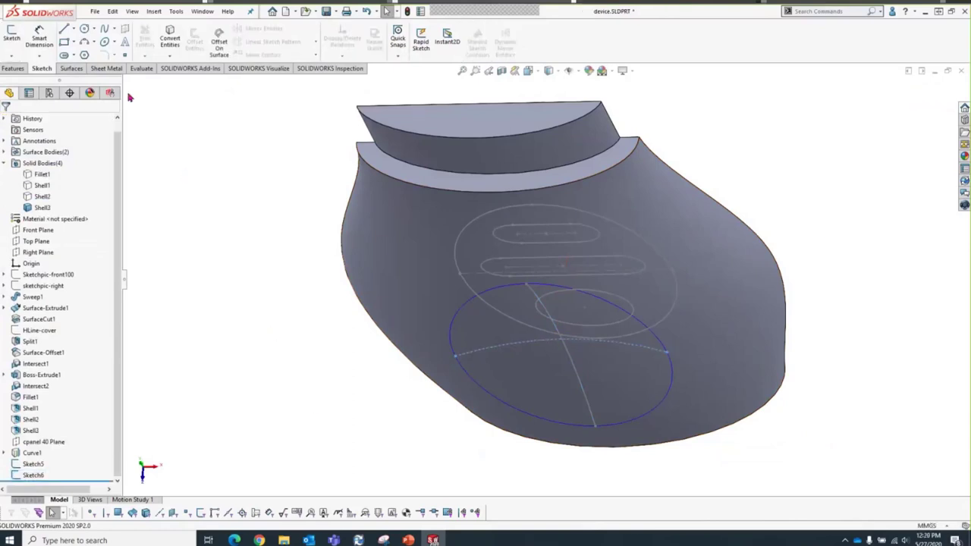
pyautogui.click(73, 69)
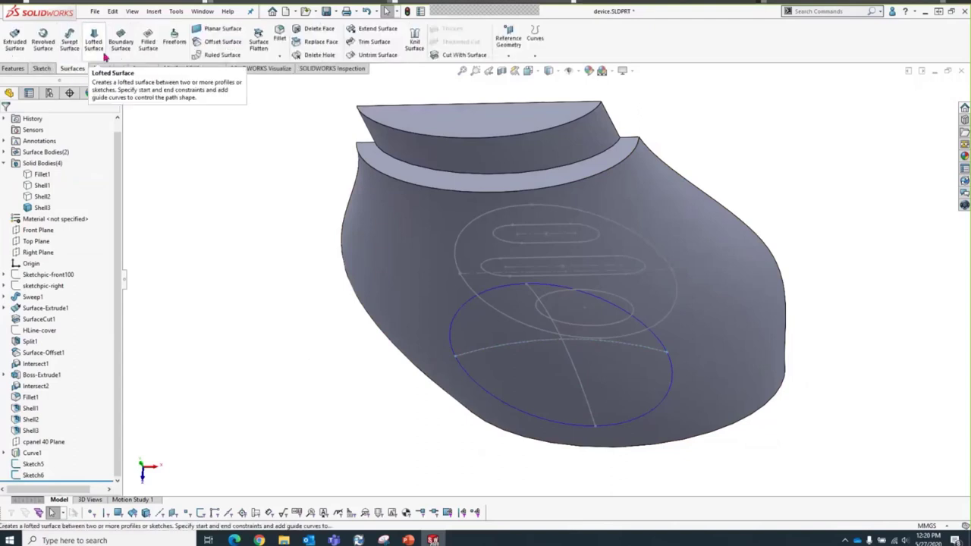
pyautogui.click(121, 38)
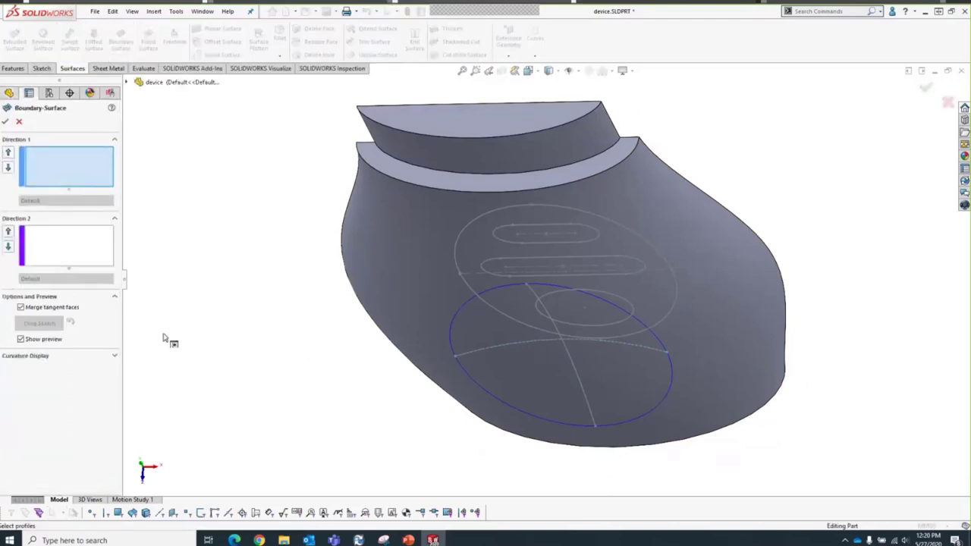
pyautogui.click(576, 375)
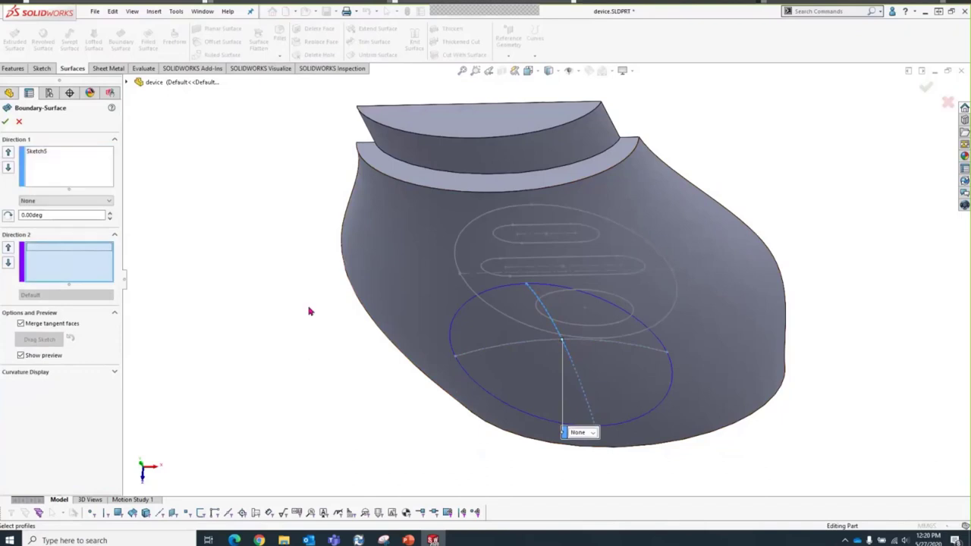
pyautogui.click(531, 347)
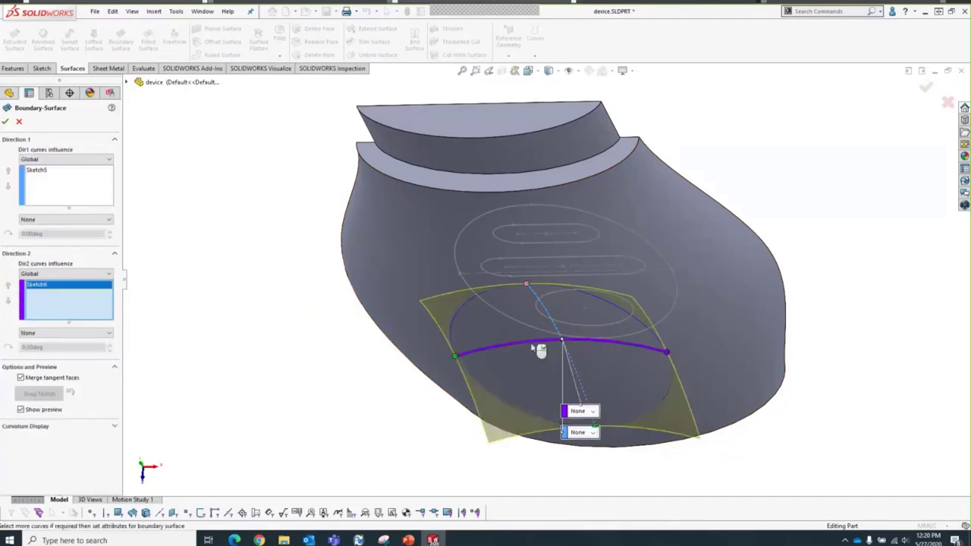
pyautogui.click(7, 122)
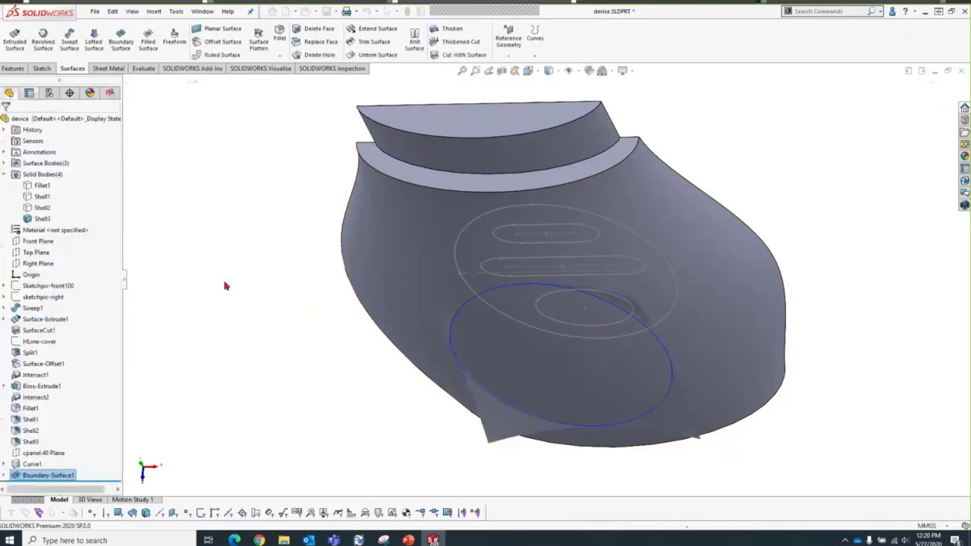
# Step: Cut the front half body with the new boundary surface using Cut With Surface
pyautogui.click(460, 54)
pyautogui.click(446, 305)
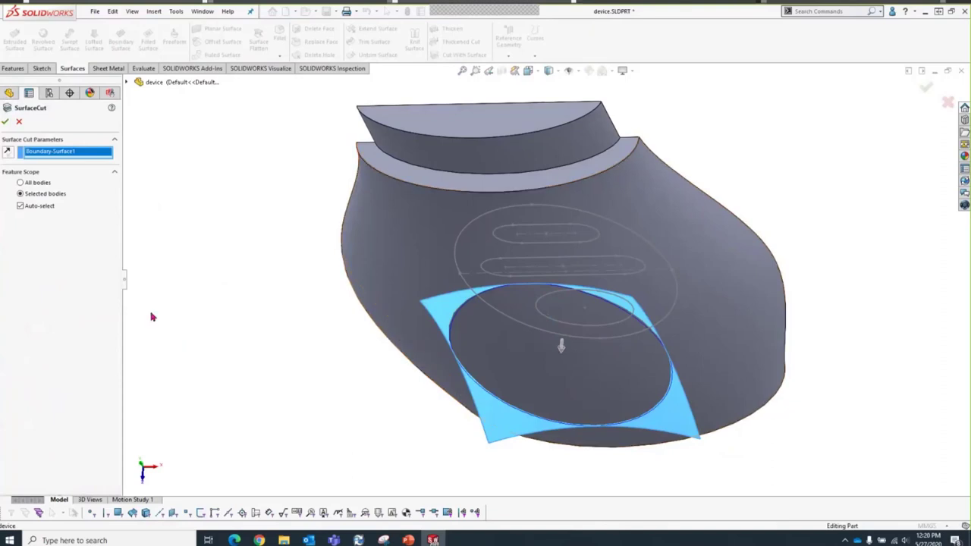
pyautogui.click(11, 124)
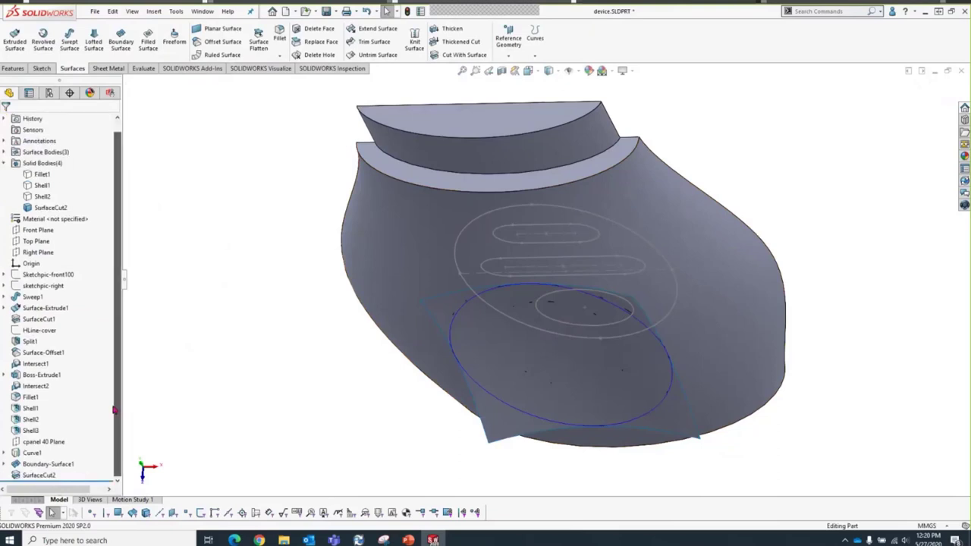
# Step: Hide the boundary surface and the projected ellipse curve to expose the cut
pyautogui.click(4, 454)
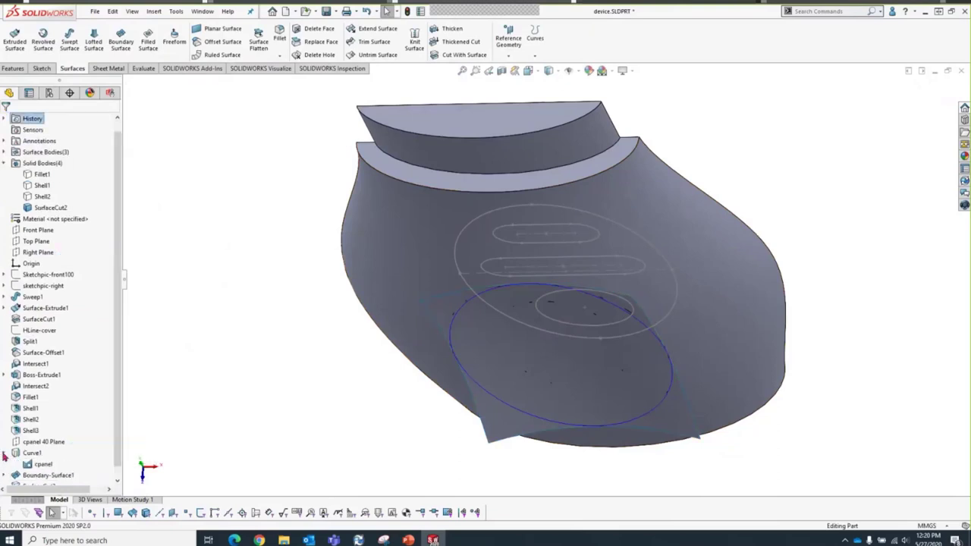
pyautogui.click(46, 475)
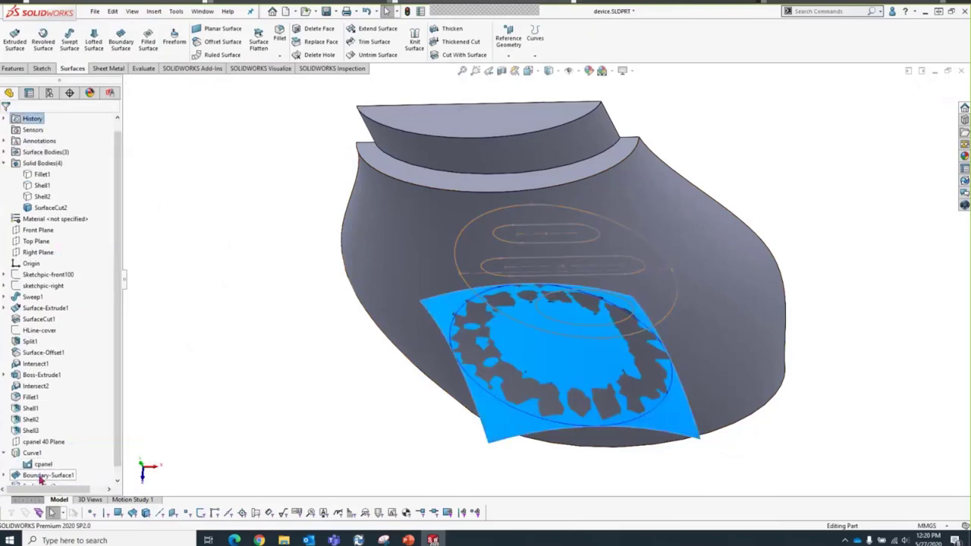
pyautogui.click(47, 466)
pyautogui.click(32, 453)
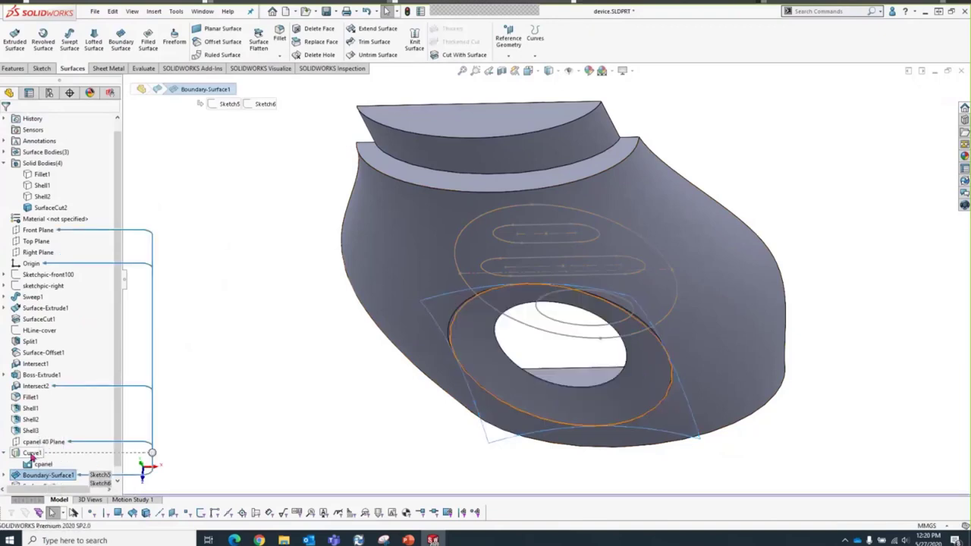
pyautogui.click(263, 386)
pyautogui.moveTo(263, 386); pyautogui.dragTo(392, 269, button='middle')
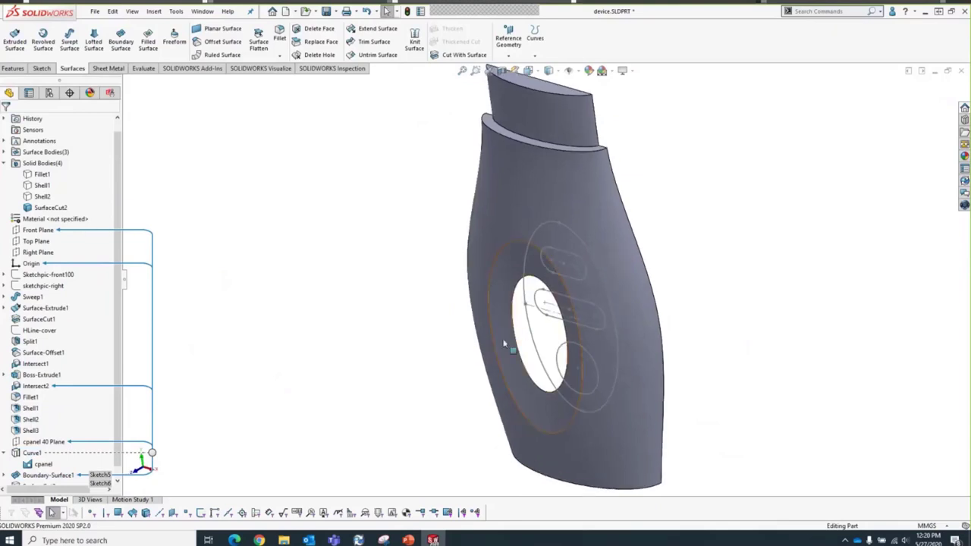
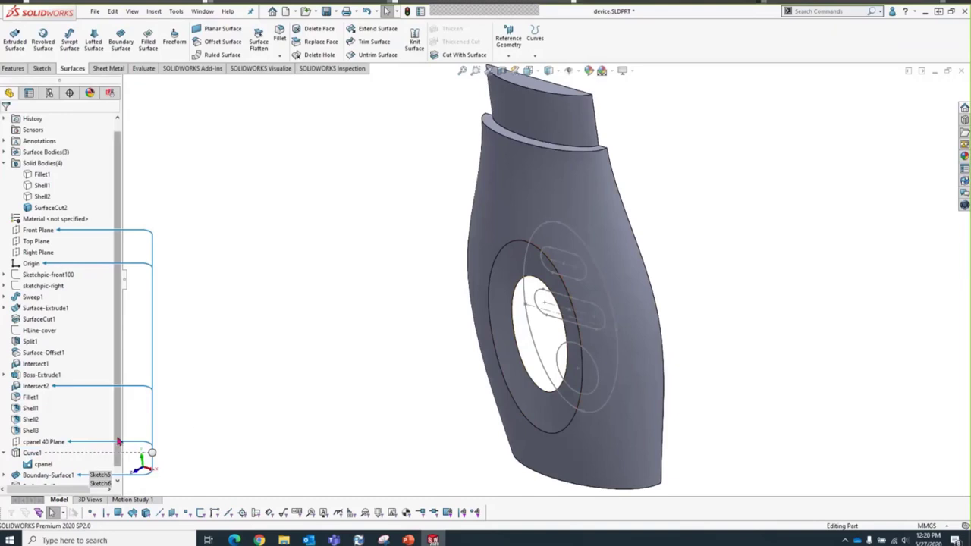
# Step: Reorder the Shell3 feature to come after SurfaceCut2 in the feature history
pyautogui.scroll(-1, 114, 437)
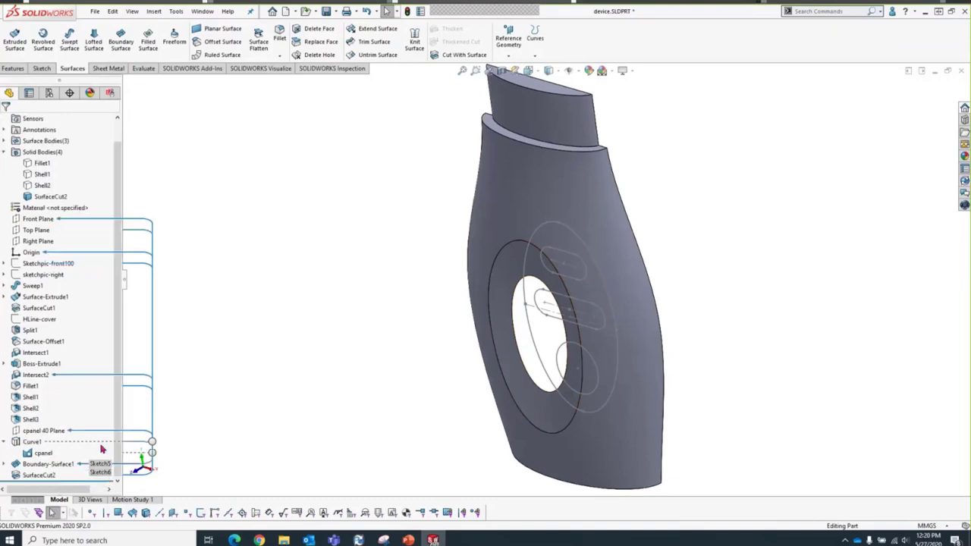
pyautogui.click(30, 419)
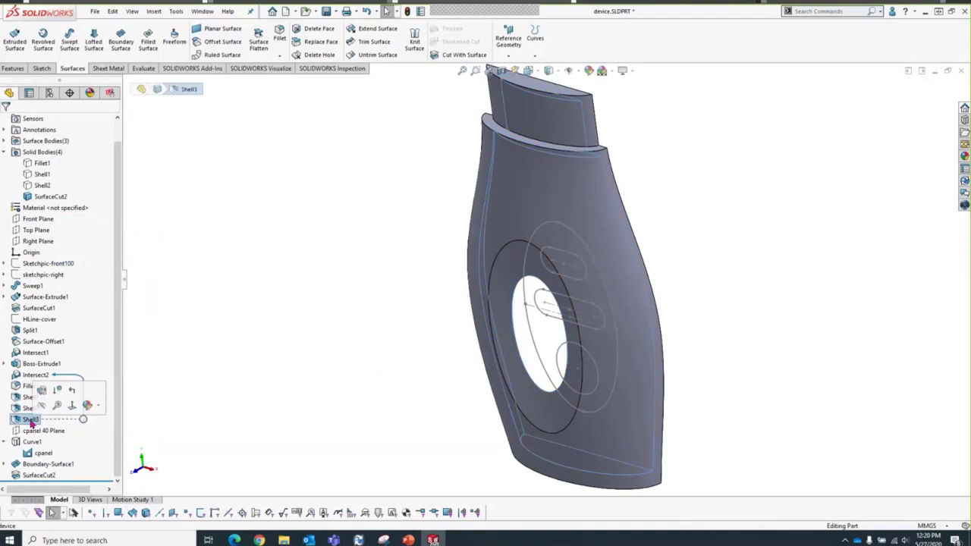
pyautogui.moveTo(31, 423); pyautogui.dragTo(24, 478)
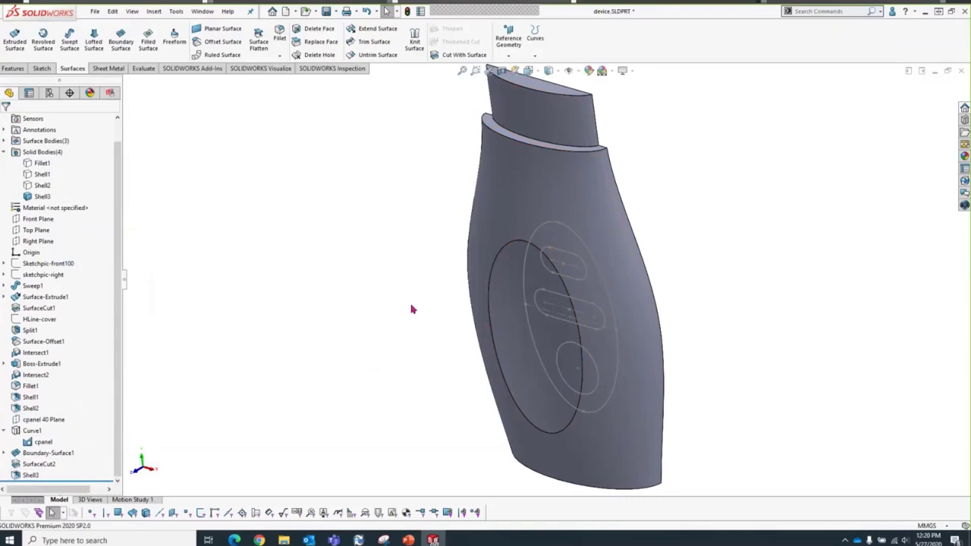
# Step: Inspect the recessed front half body's wall in a temporary section view through the Right Plane
pyautogui.moveTo(412, 309); pyautogui.dragTo(356, 251, button='middle')
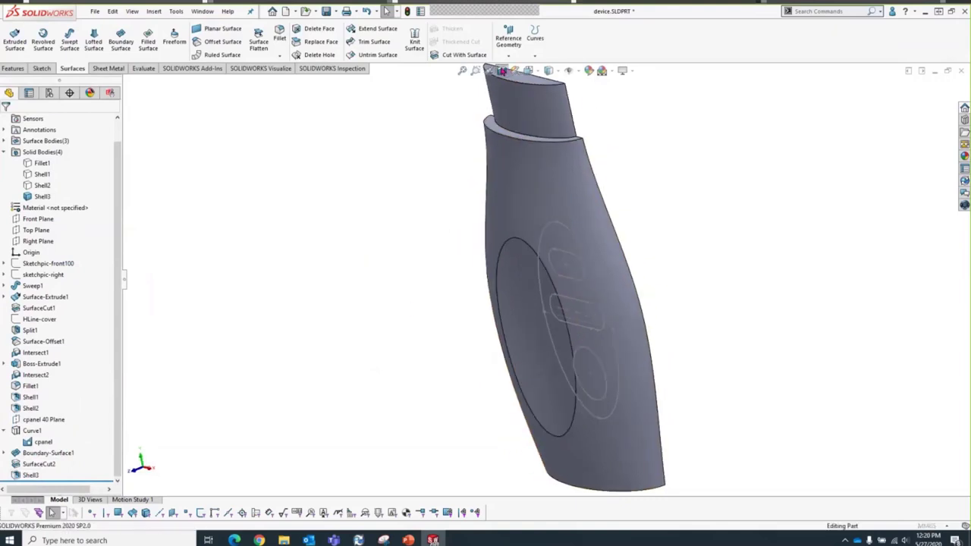
pyautogui.click(502, 71)
pyautogui.click(51, 306)
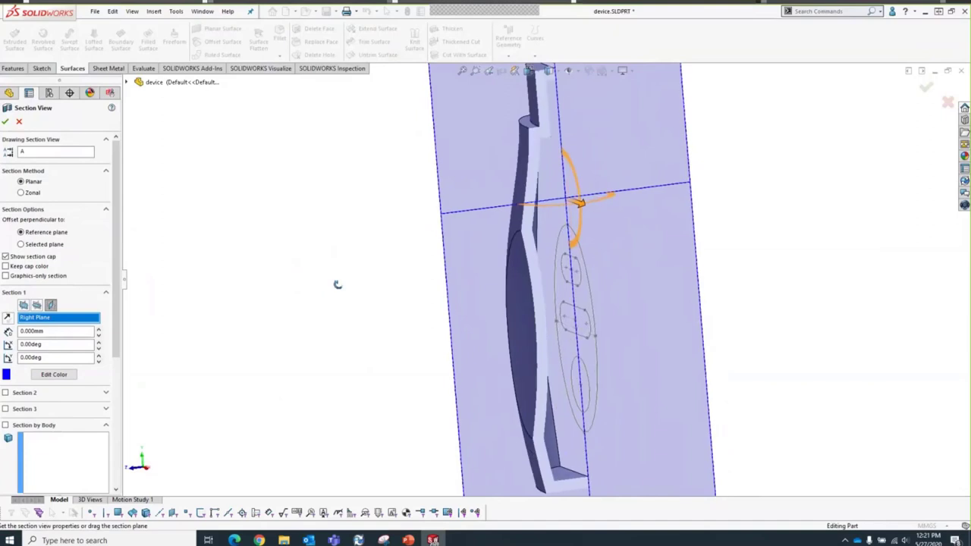
pyautogui.click(19, 122)
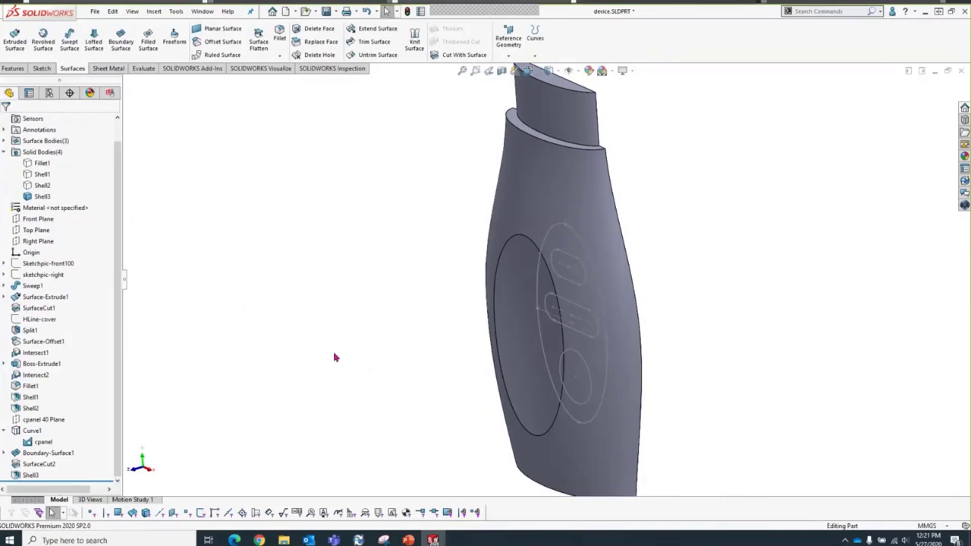
# Step: Cut the two slot contours and the circle of the cpanel sketch Through All, limiting the feature scope to the front half body
pyautogui.rightClick(569, 285)
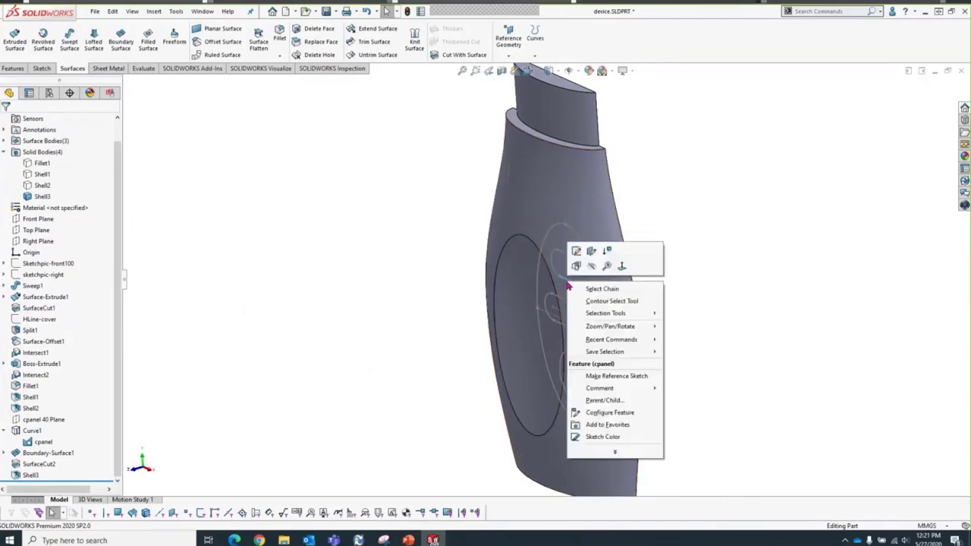
pyautogui.click(600, 301)
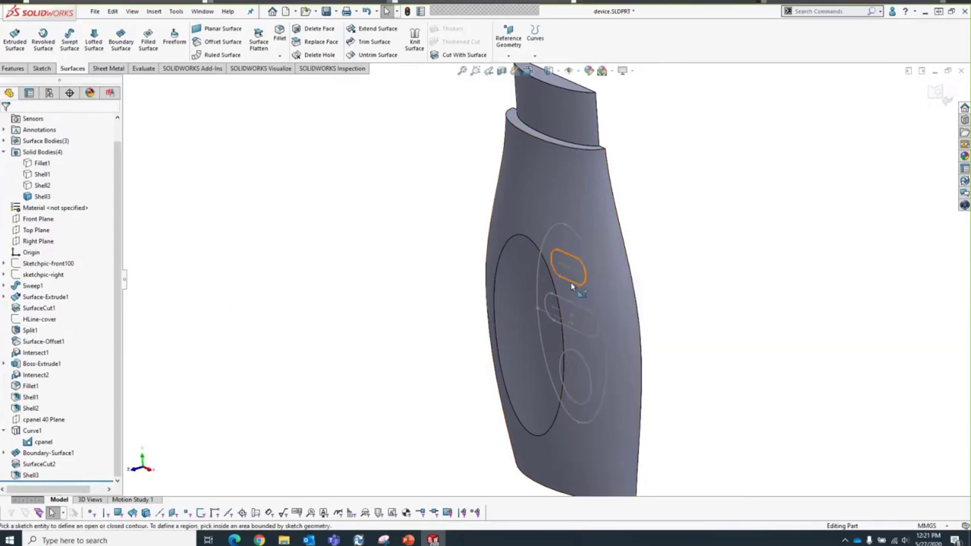
pyautogui.click(572, 285)
pyautogui.click(581, 321)
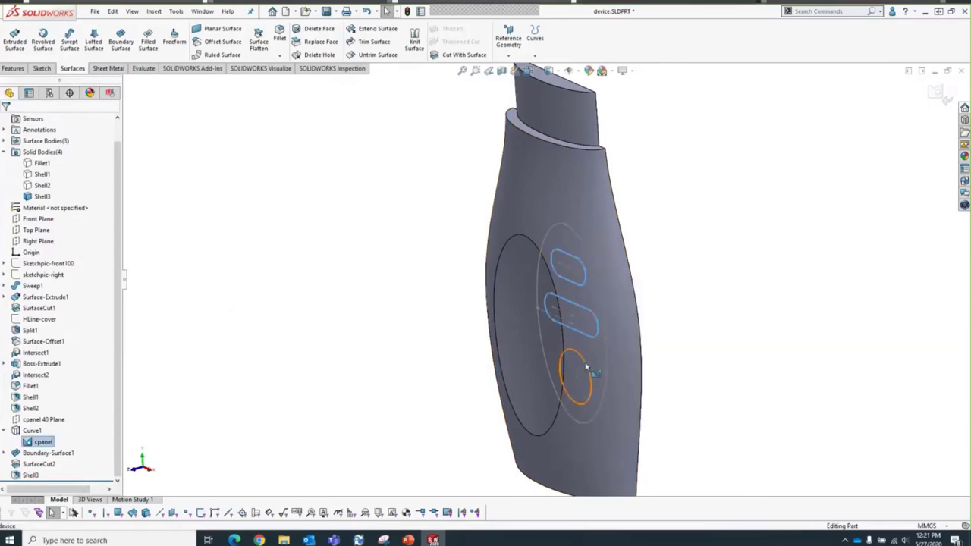
pyautogui.click(586, 368)
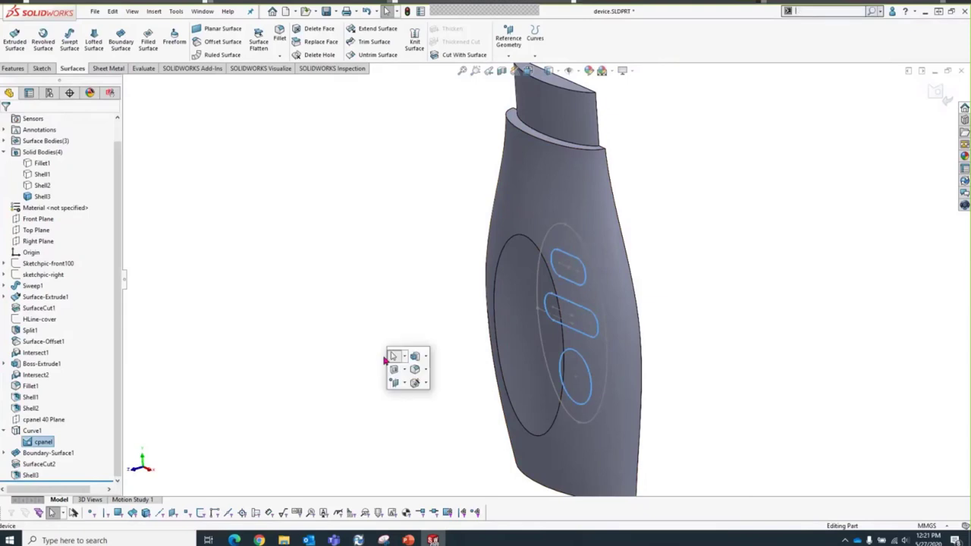
pyautogui.click(392, 370)
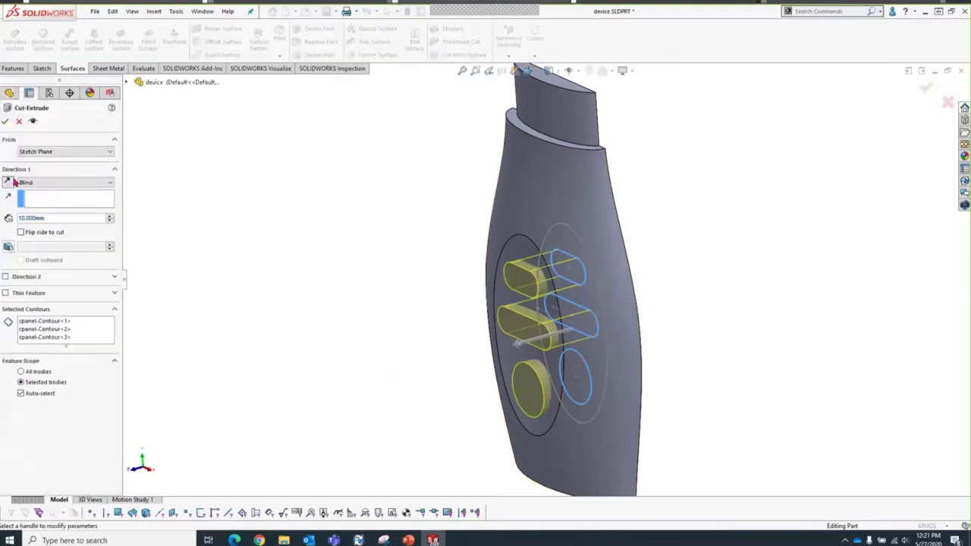
pyautogui.click(53, 183)
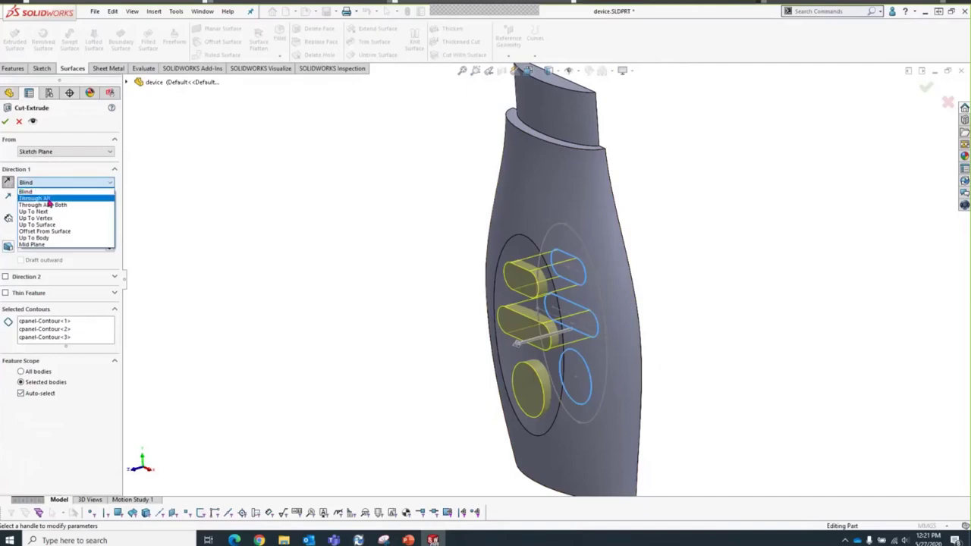
pyautogui.click(47, 199)
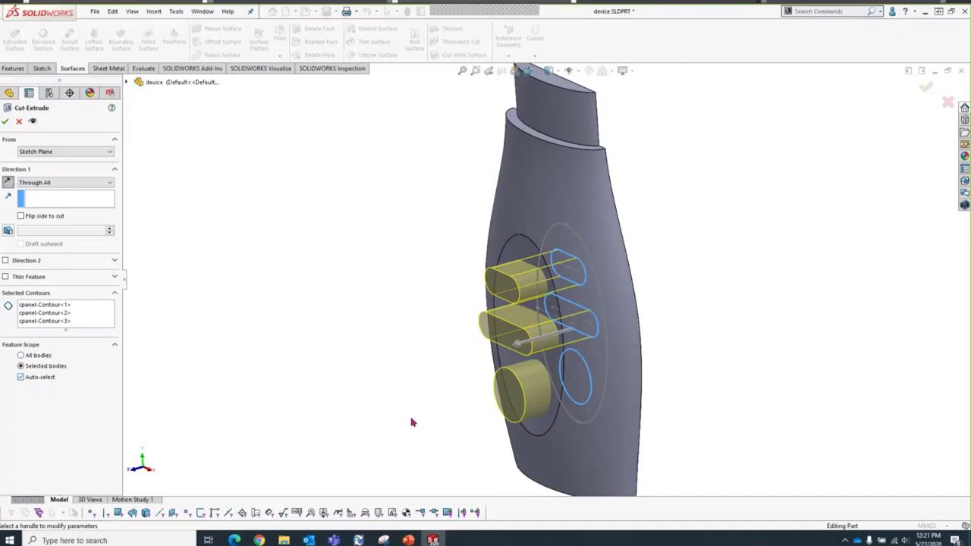
pyautogui.click(21, 378)
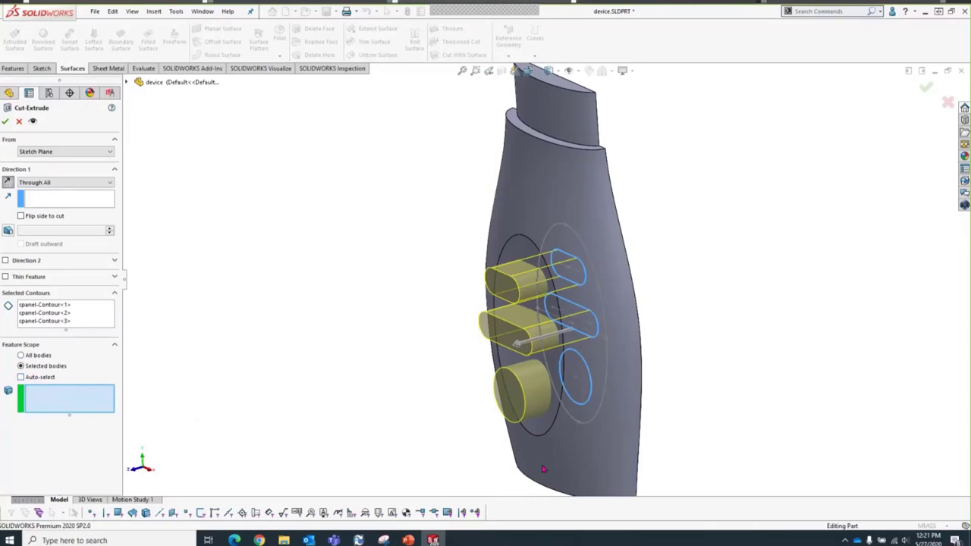
pyautogui.click(579, 455)
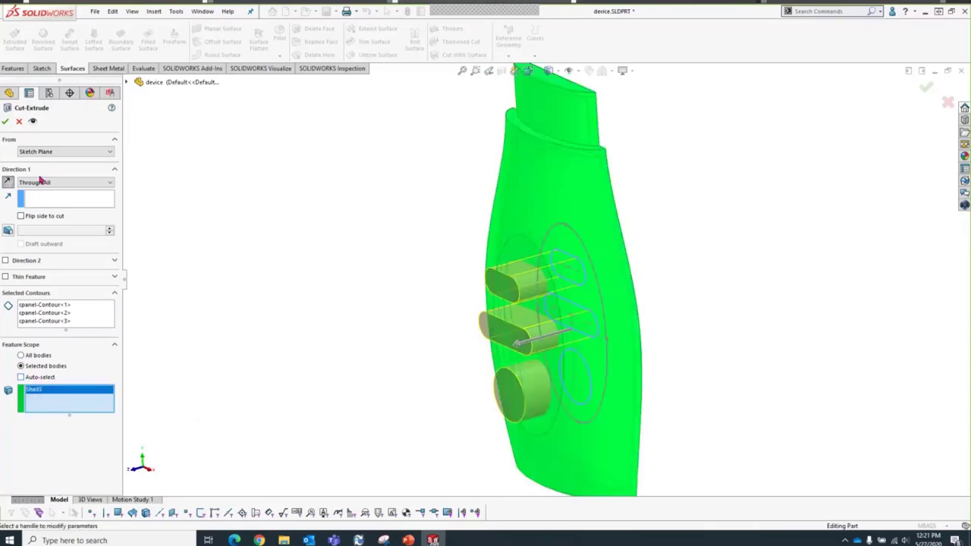
pyautogui.click(5, 121)
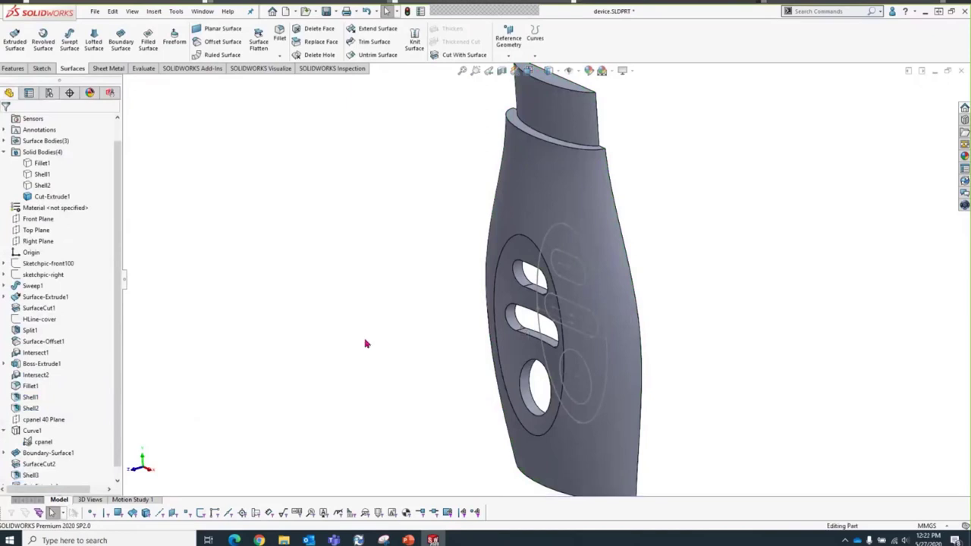
# Step: Start a sketch on the Front Plane and convert the cpanel ellipse into it
pyautogui.moveTo(365, 344); pyautogui.dragTo(382, 330, button='middle')
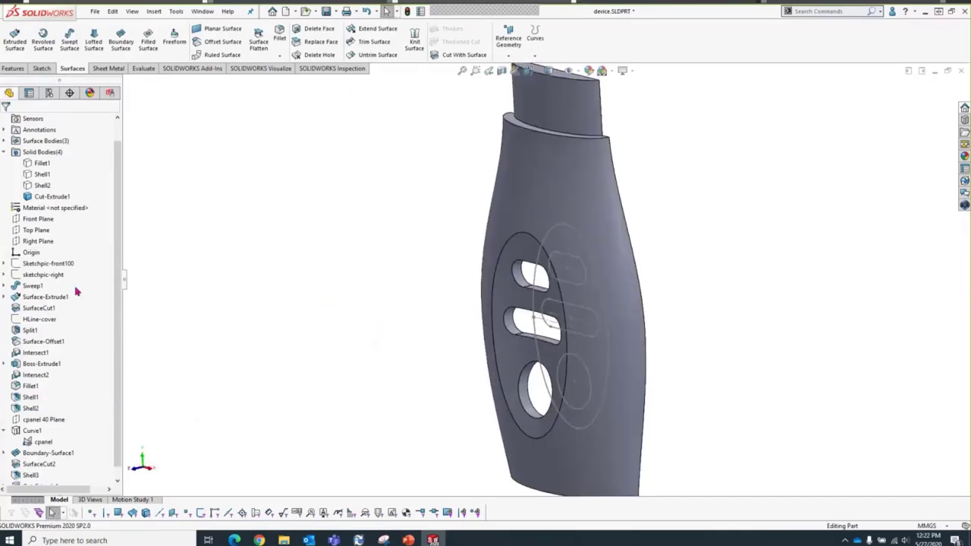
pyautogui.click(41, 219)
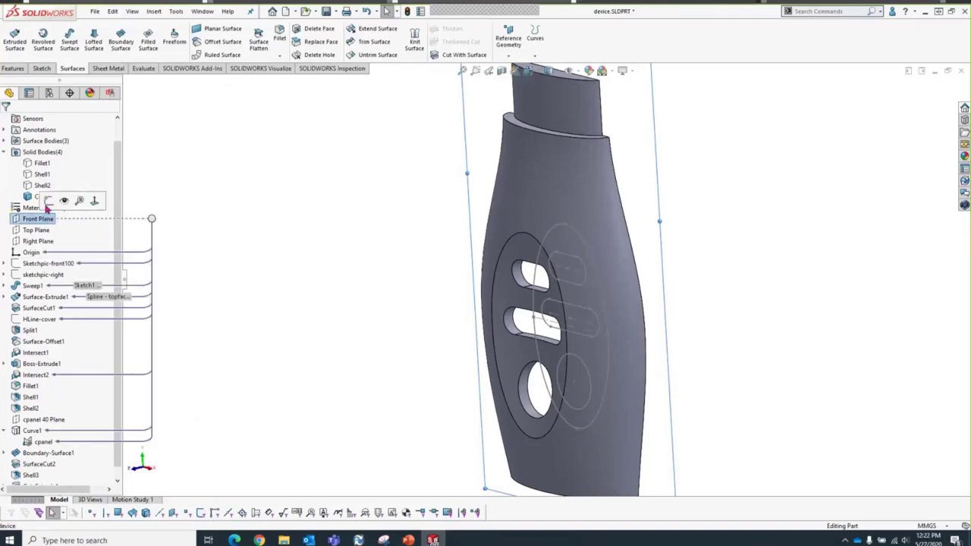
pyautogui.hotkey('ctrl', '8')
pyautogui.press('s')
pyautogui.moveTo(291, 286)
pyautogui.mouseDown(button='middle')
pyautogui.moveTo(301, 280)
pyautogui.moveTo(198, 295)
pyautogui.moveTo(210, 295)
pyautogui.mouseUp(button='middle')
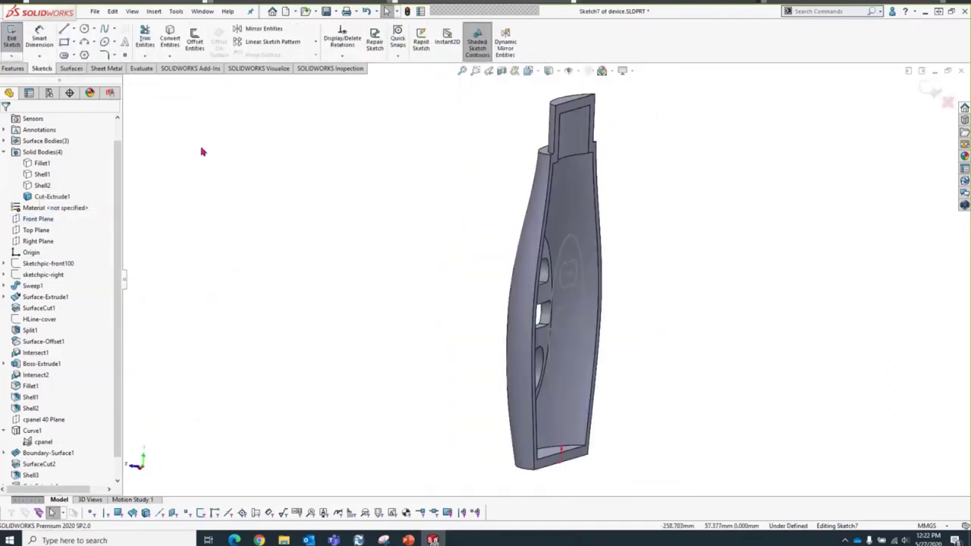
pyautogui.click(170, 41)
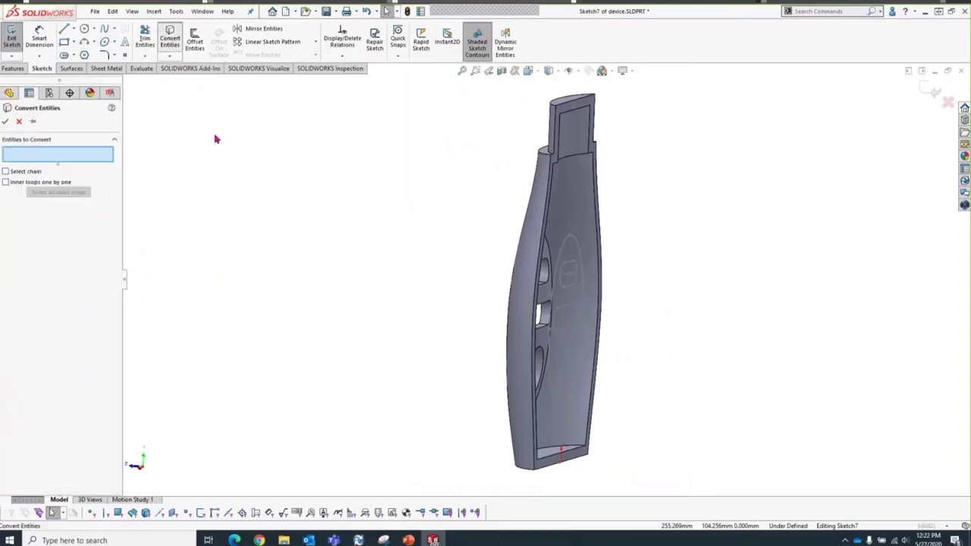
pyautogui.click(574, 240)
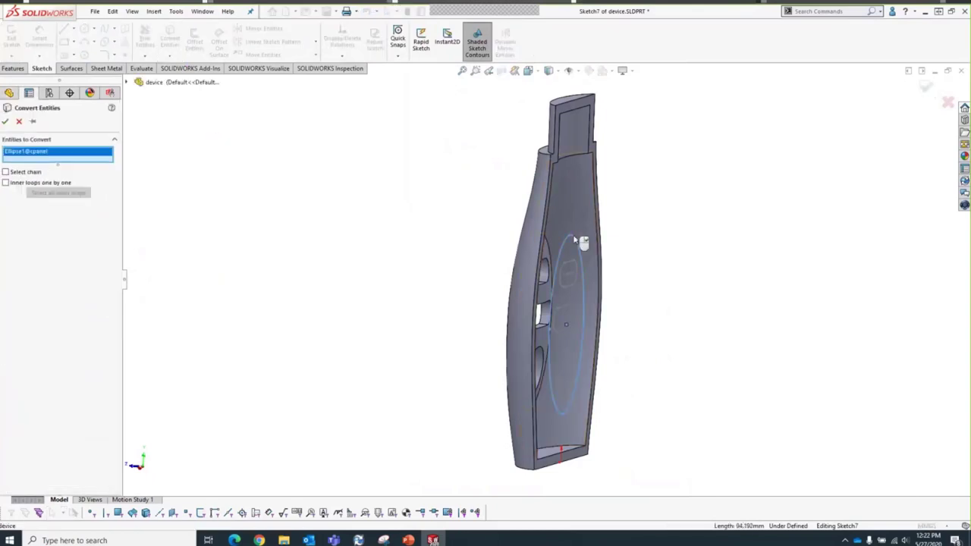
pyautogui.press('Return')
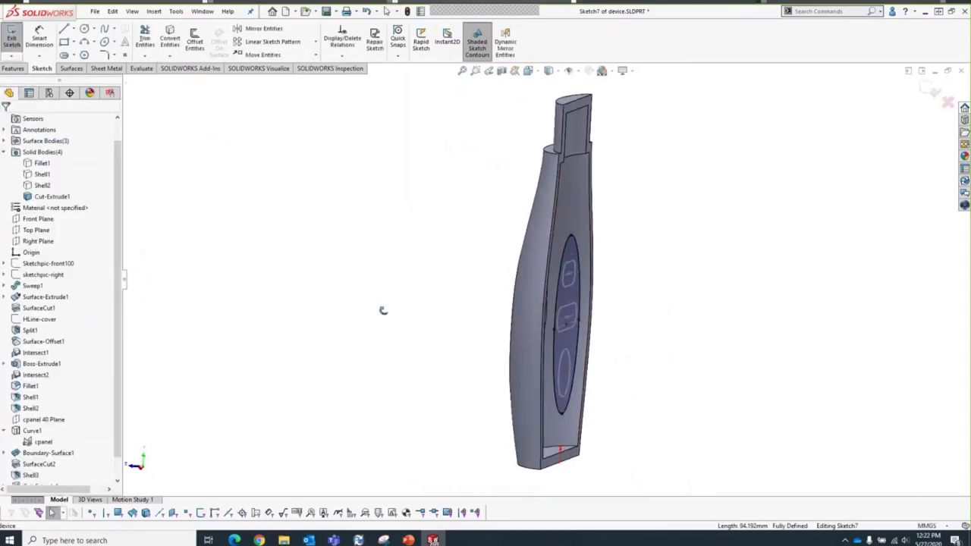
# Step: Start a boss extrusion of the converted ellipse, beginning at a 3.5 mm offset from the sketch plane
pyautogui.moveTo(385, 311)
pyautogui.mouseDown(button='middle')
pyautogui.moveTo(373, 311)
pyautogui.moveTo(390, 306)
pyautogui.mouseUp(button='middle')
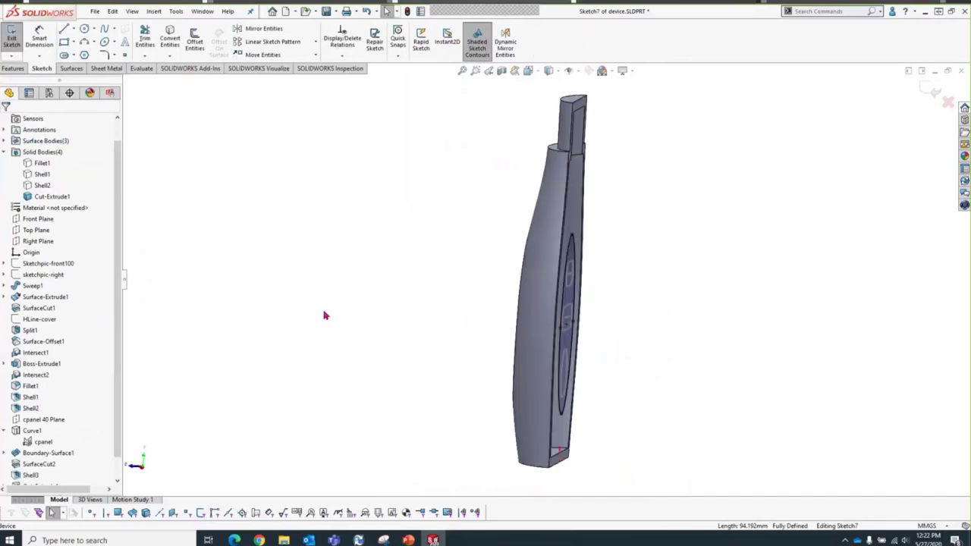
pyautogui.press('s')
pyautogui.click(342, 399)
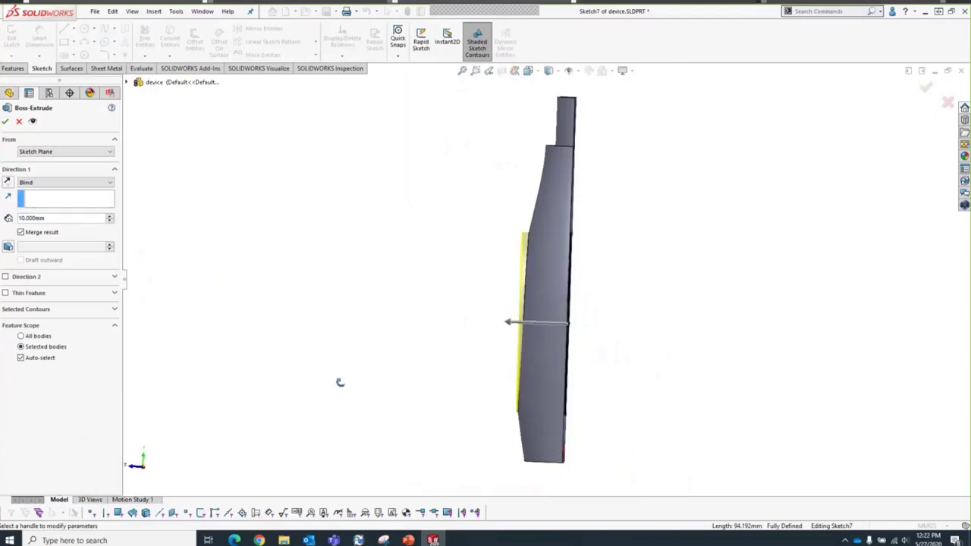
pyautogui.click(43, 152)
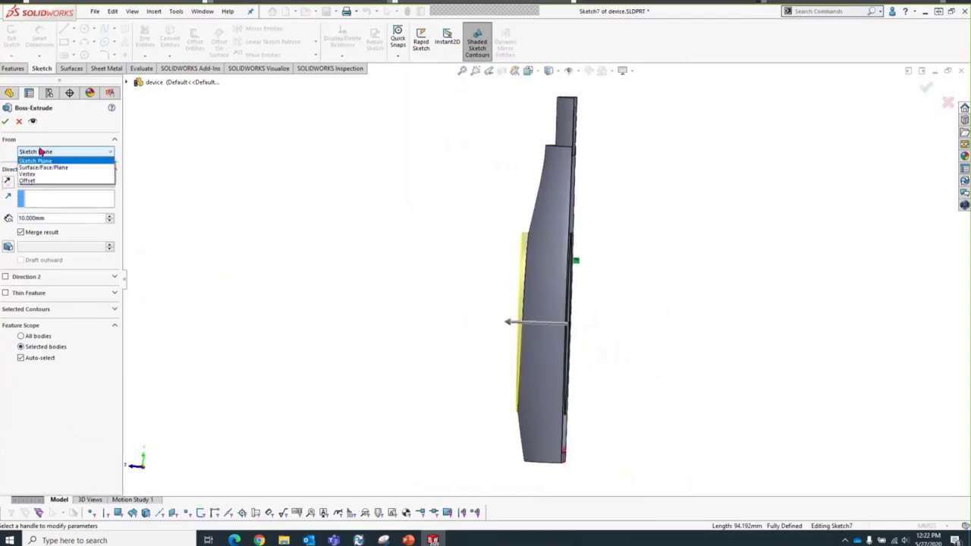
pyautogui.click(30, 181)
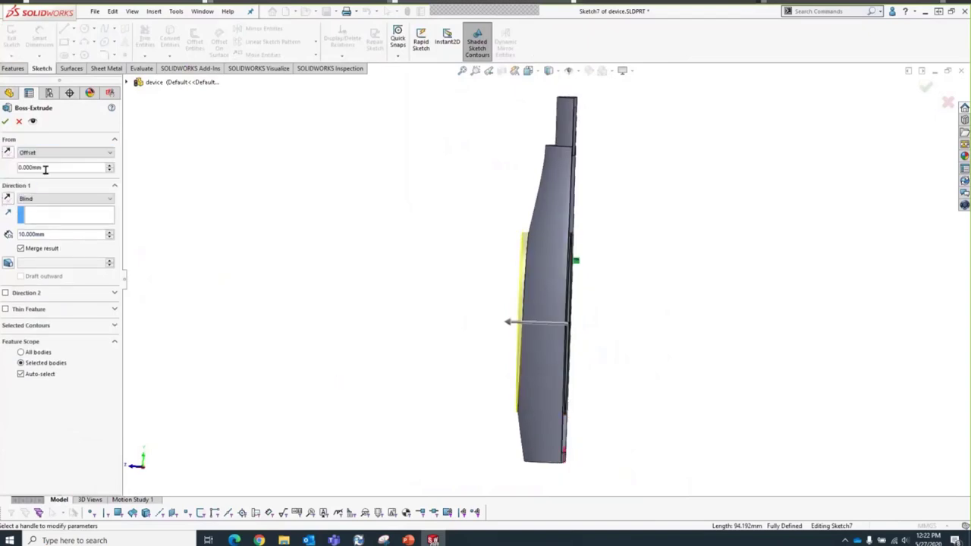
pyautogui.doubleClick(45, 168)
pyautogui.write('3.5')
pyautogui.press('Return')
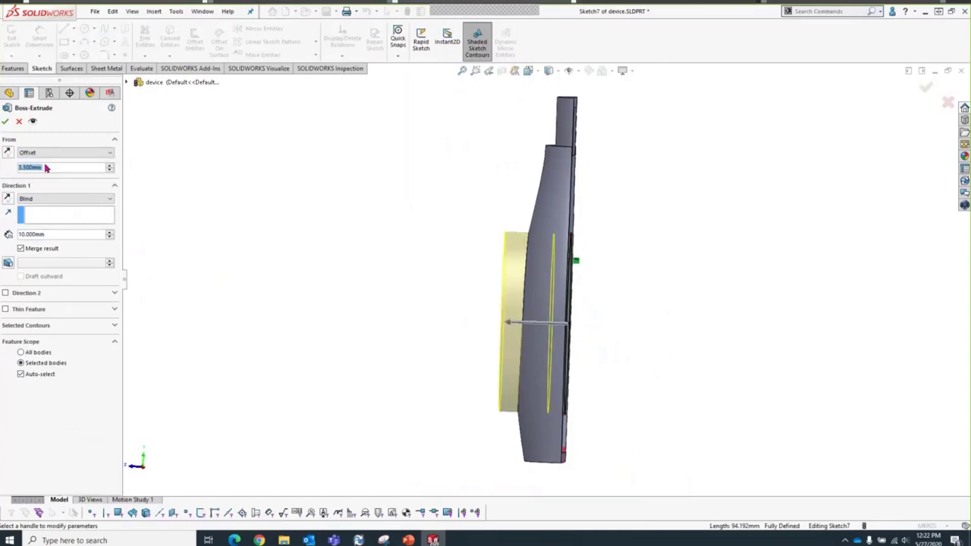
# Step: Set the ellipse extrusion to a blind depth of 1.5 mm and create it as a separate body without merging
pyautogui.doubleClick(34, 234)
pyautogui.write('1.5')
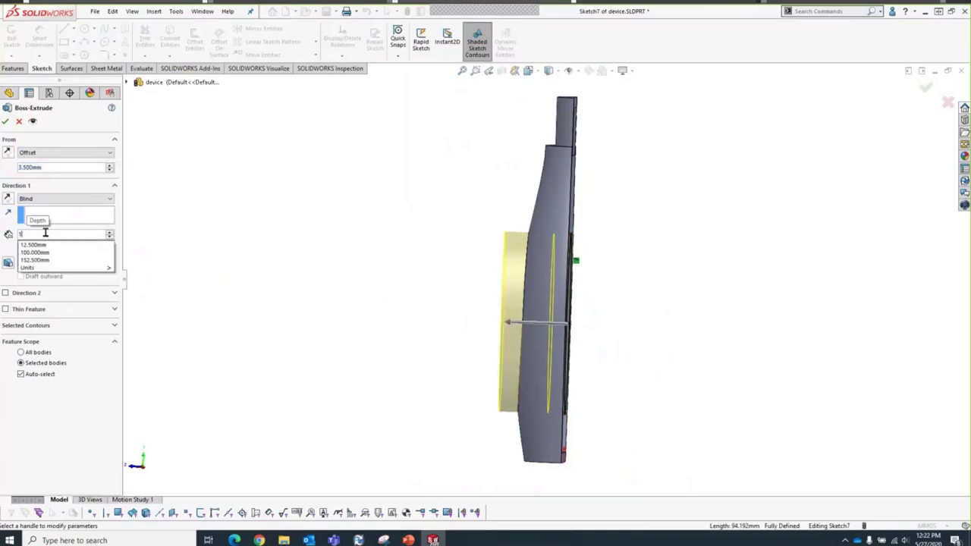
pyautogui.press('Return')
pyautogui.moveTo(342, 284); pyautogui.dragTo(383, 331, button='middle')
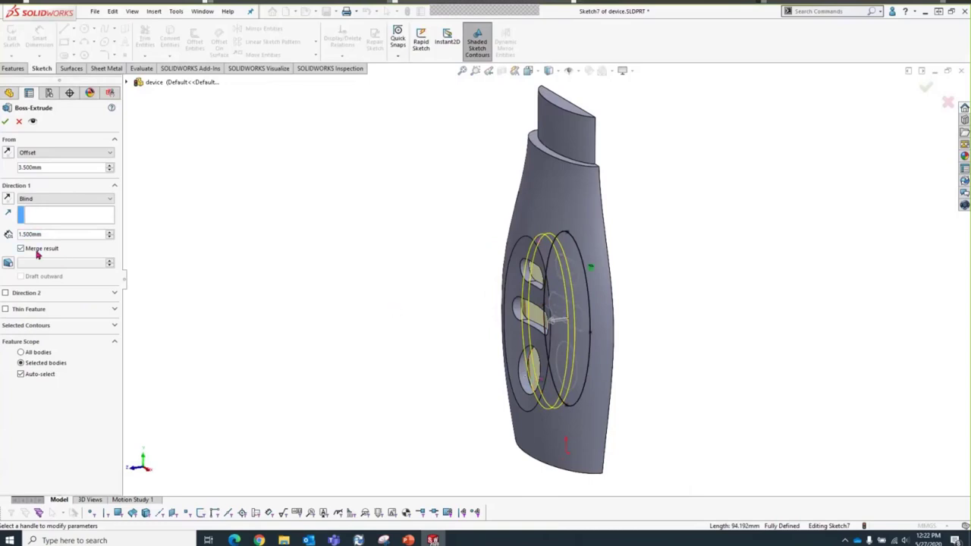
pyautogui.click(21, 249)
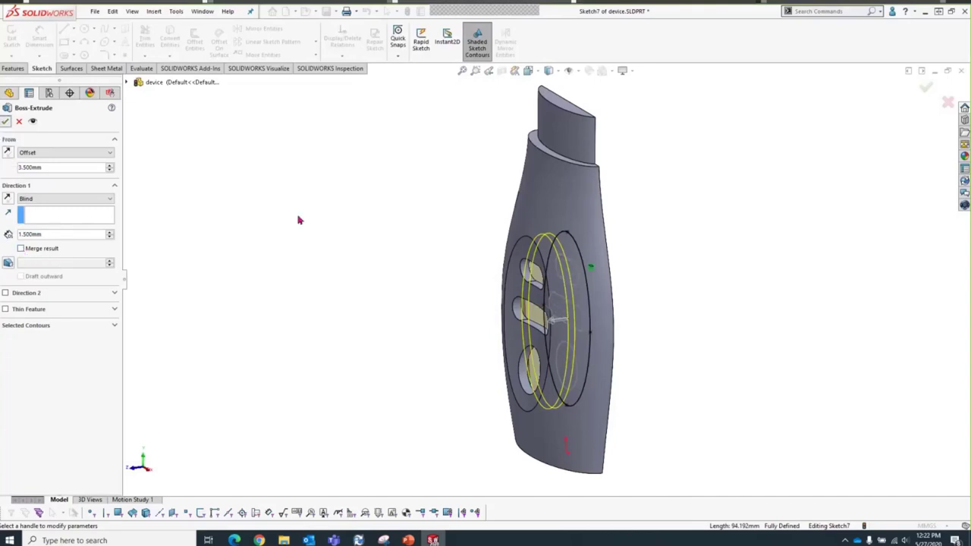
pyautogui.press('Return')
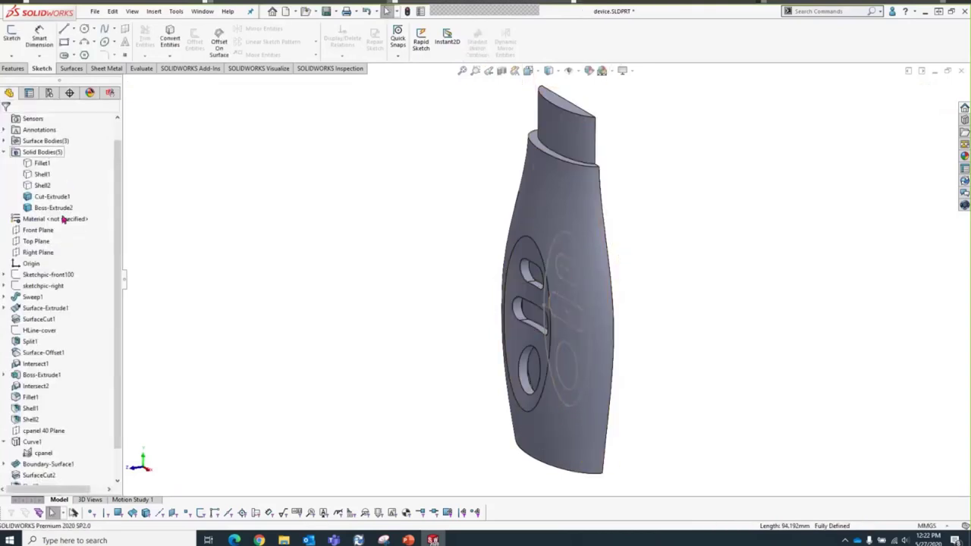
# Step: Highlight the new elliptical plate body and the front half body in turn to check their separation
pyautogui.click(63, 208)
pyautogui.moveTo(311, 288); pyautogui.dragTo(329, 271, button='middle')
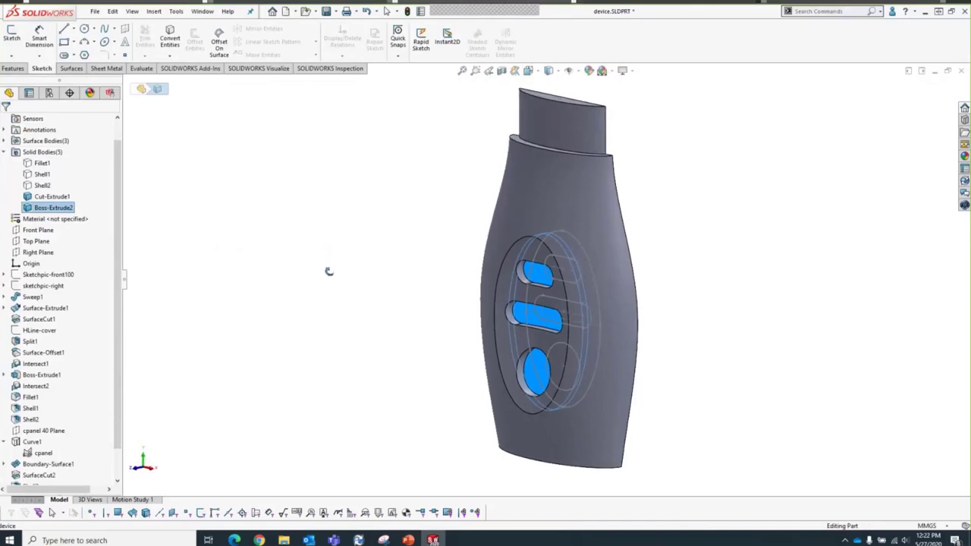
pyautogui.click(52, 197)
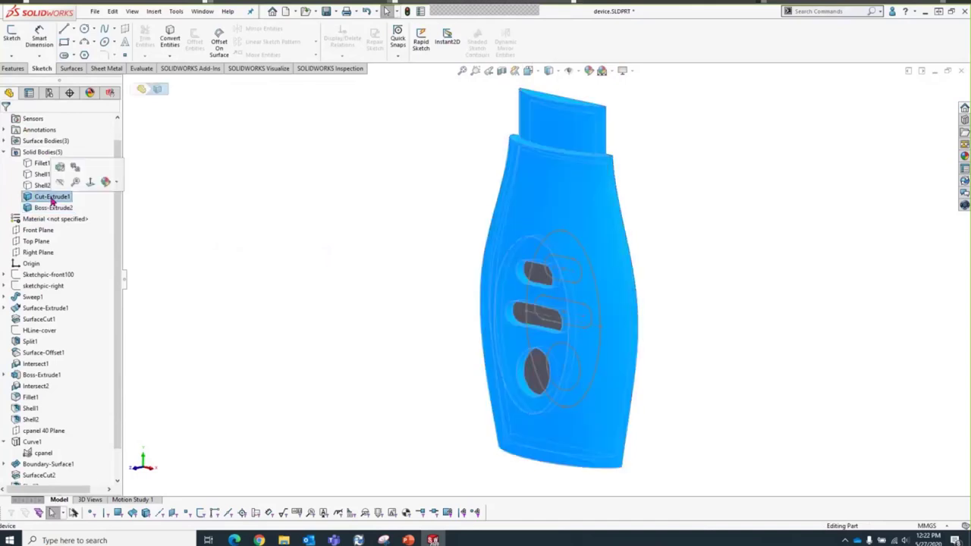
pyautogui.click(190, 258)
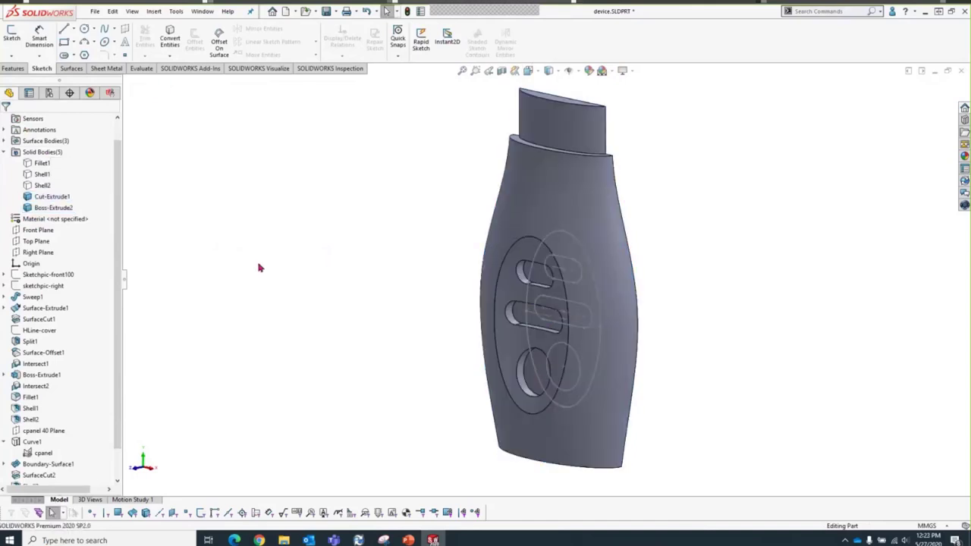
# Step: Start a sketch on the elliptical plate's front face and offset the cpanel sketch's upper slot inward by 0.25 mm as a chain
pyautogui.click(542, 278)
pyautogui.click(589, 245)
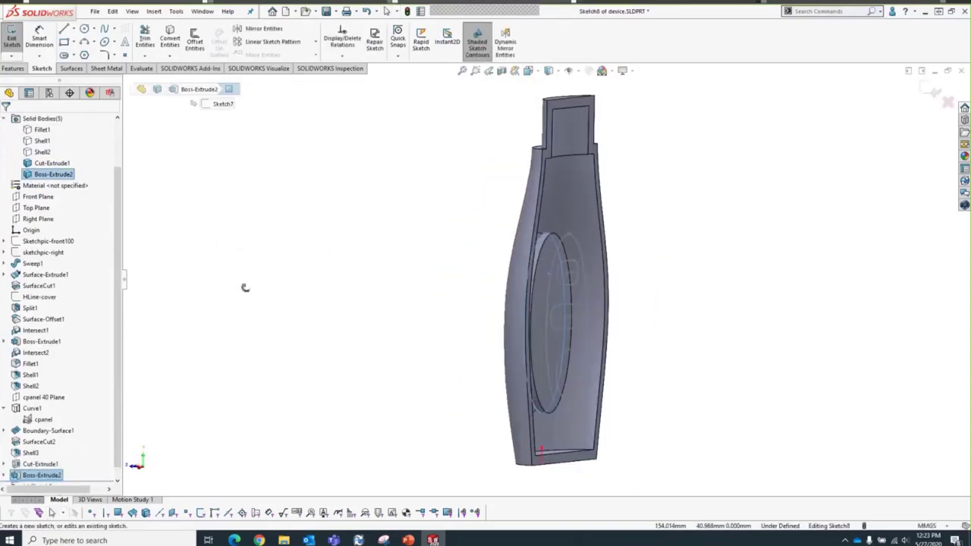
pyautogui.click(195, 42)
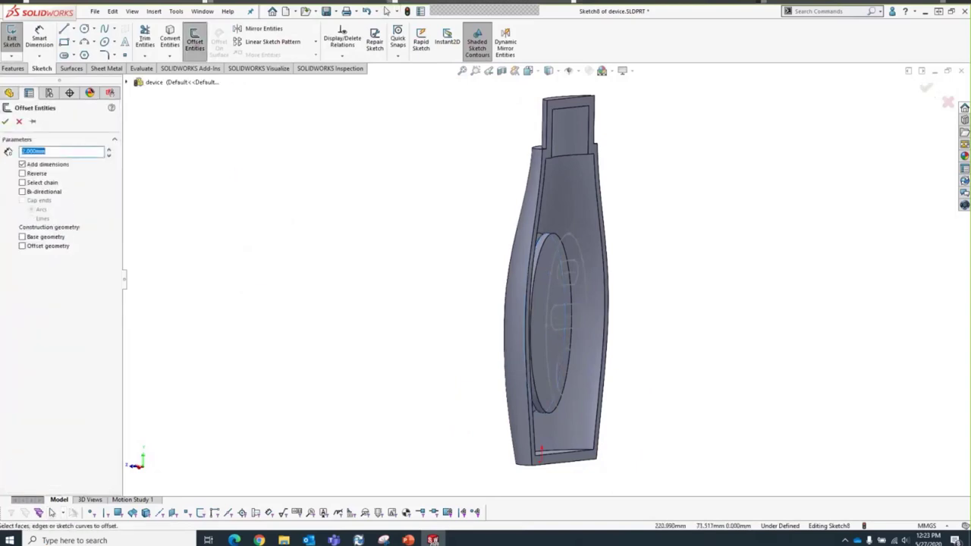
pyautogui.write('0.25')
pyautogui.press('Return')
pyautogui.click(22, 173)
pyautogui.click(22, 183)
pyautogui.click(561, 287)
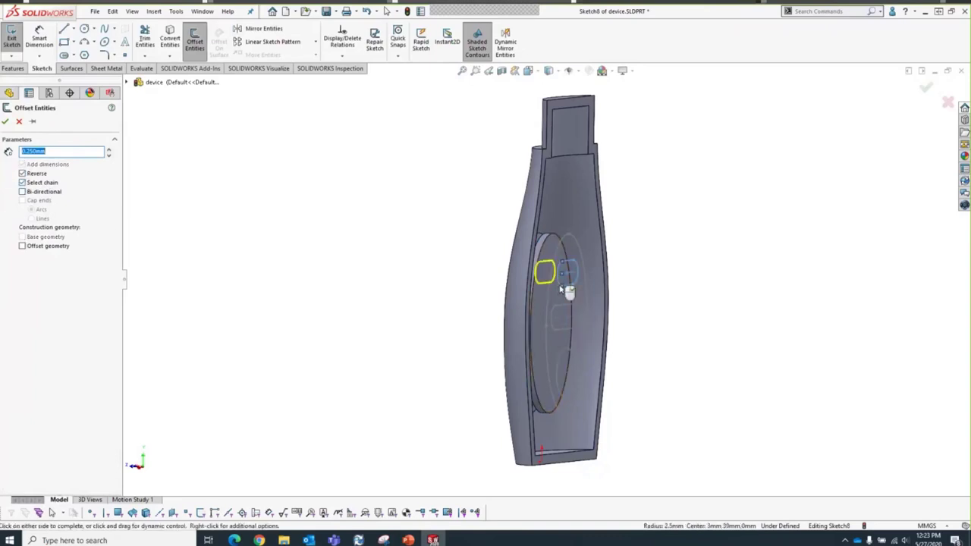
# Step: Offset the cpanel sketch's middle slot and lower circle inward by 0.25 mm as further button profiles
pyautogui.click(195, 42)
pyautogui.click(195, 44)
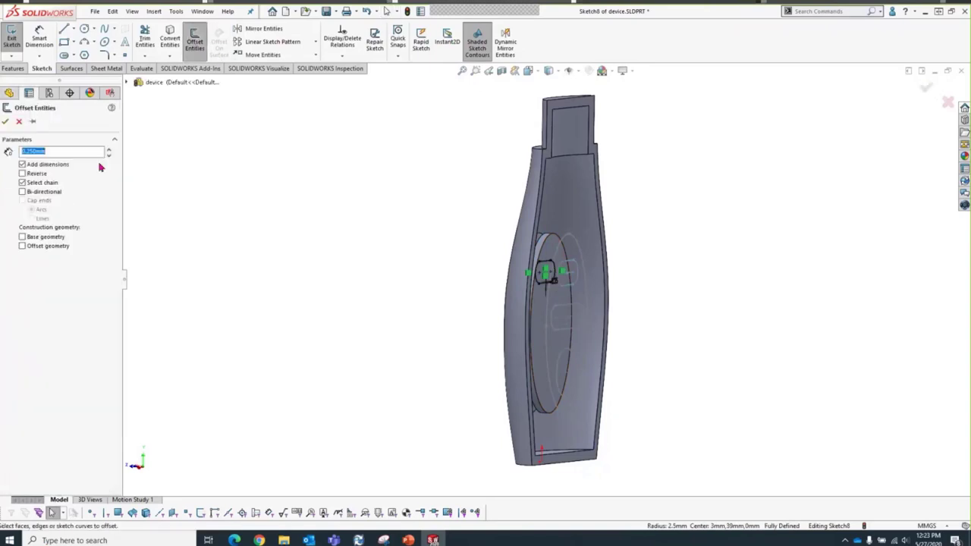
pyautogui.click(576, 325)
pyautogui.click(574, 325)
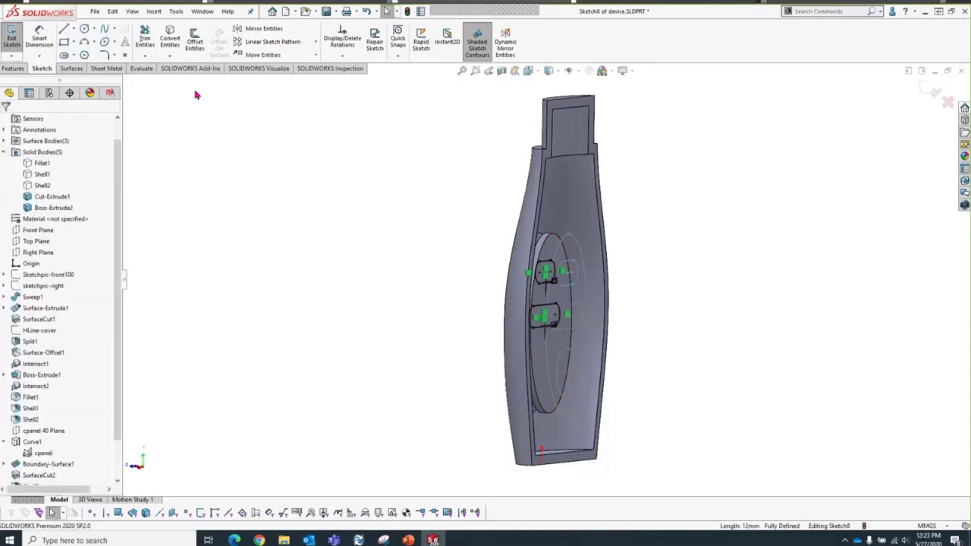
pyautogui.click(195, 43)
pyautogui.click(23, 174)
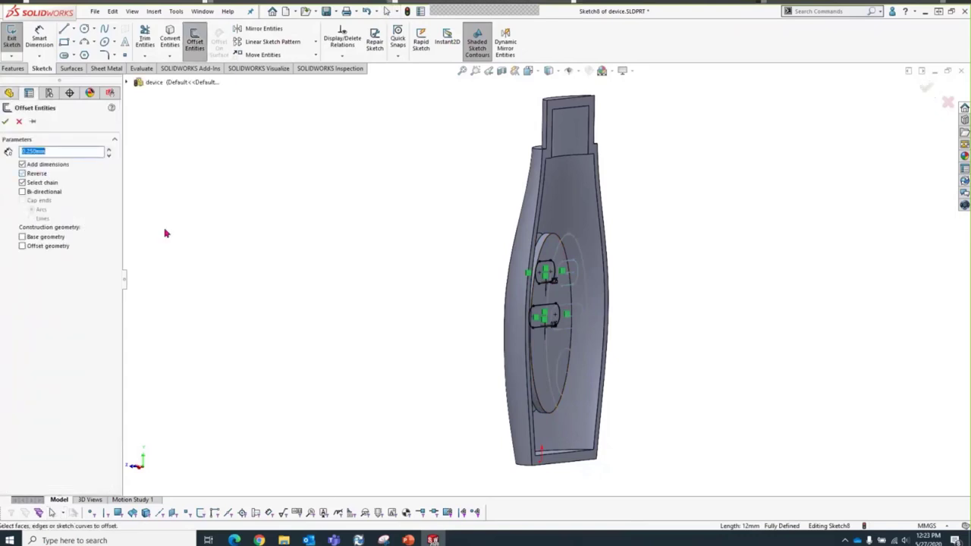
pyautogui.click(568, 353)
pyautogui.click(573, 355)
pyautogui.moveTo(573, 355)
pyautogui.mouseDown(button='middle')
pyautogui.moveTo(403, 342)
pyautogui.moveTo(390, 332)
pyautogui.moveTo(477, 329)
pyautogui.moveTo(427, 341)
pyautogui.moveTo(425, 369)
pyautogui.mouseUp(button='middle')
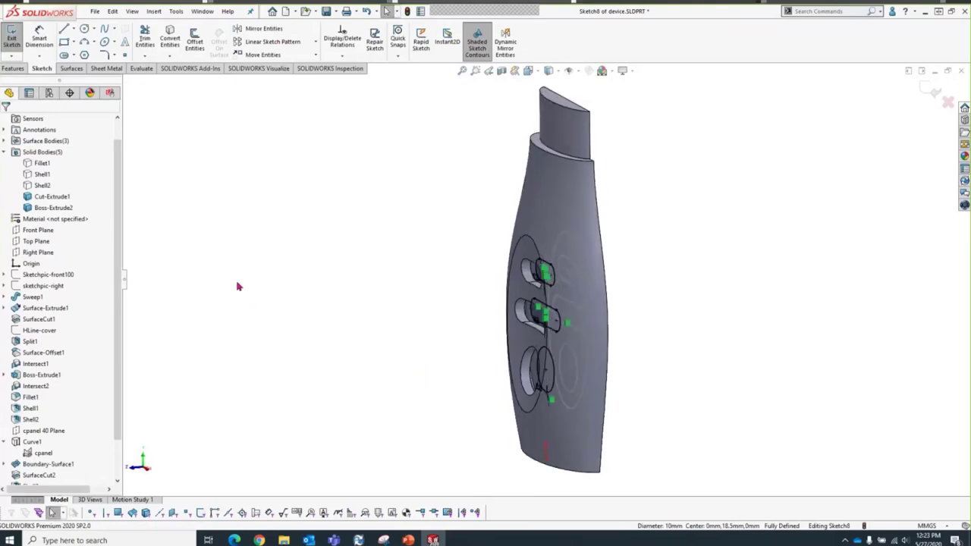
# Step: Start a boss extrusion of the three button profiles, ending at an offset from the recessed control panel face
pyautogui.press('s')
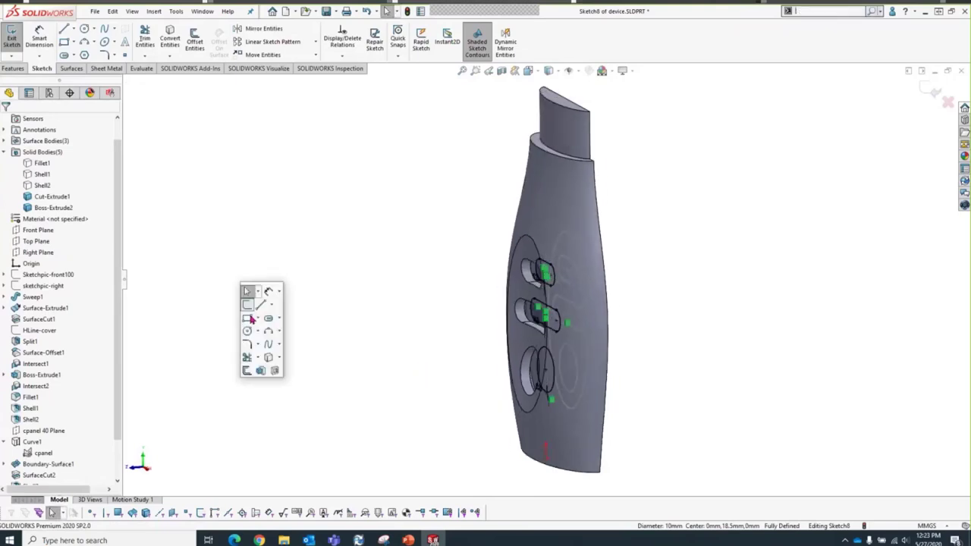
pyautogui.click(262, 371)
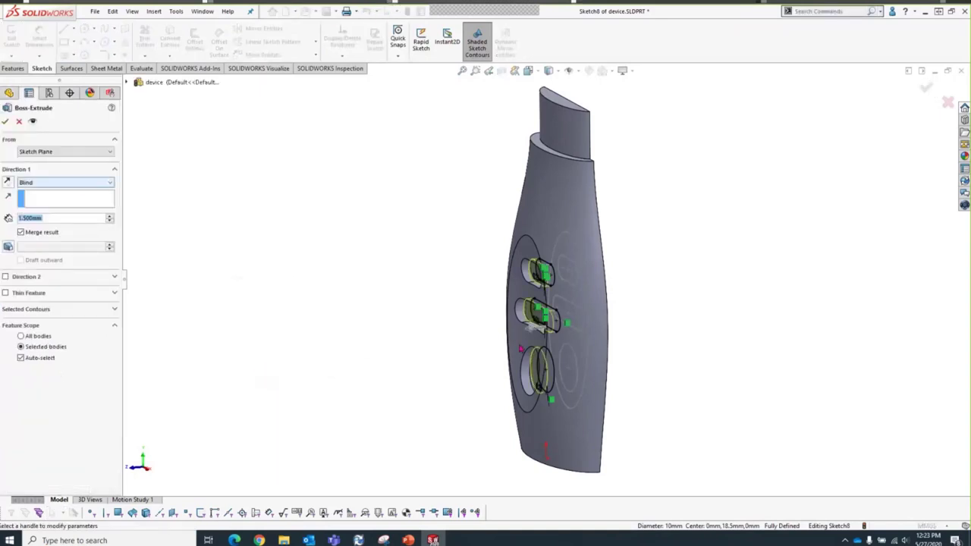
pyautogui.click(48, 183)
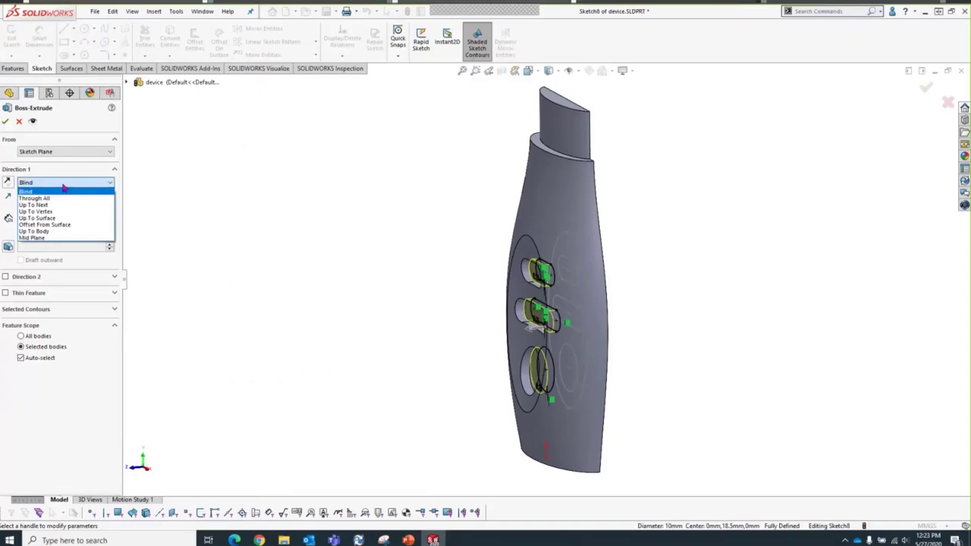
pyautogui.click(58, 224)
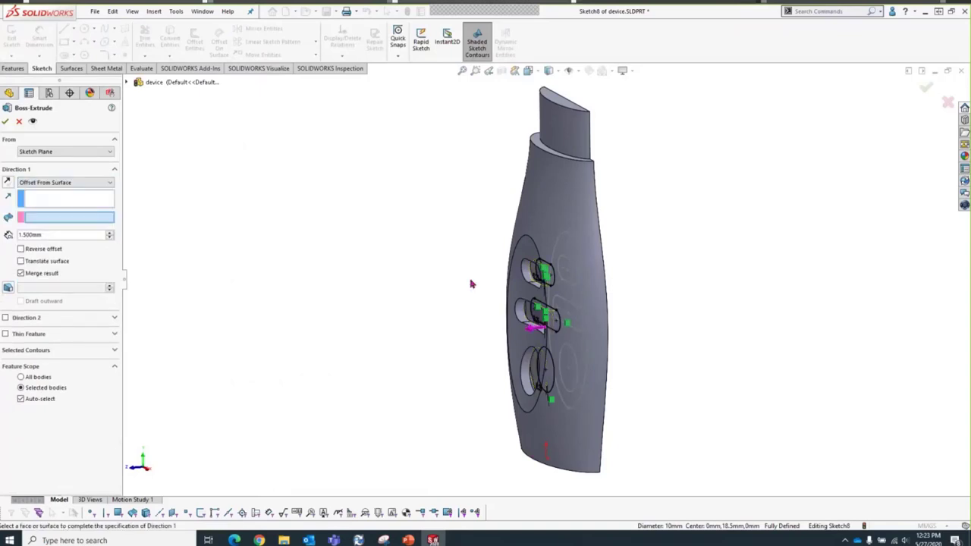
pyautogui.click(507, 290)
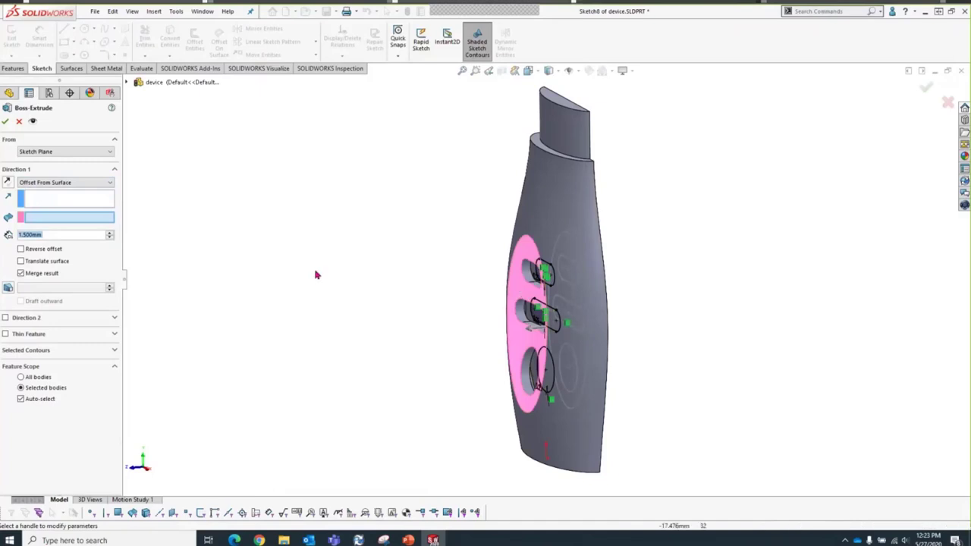
# Step: Set the extrusion's surface offset to 0.75 mm with Translate surface and Reverse offset enabled
pyautogui.click(52, 262)
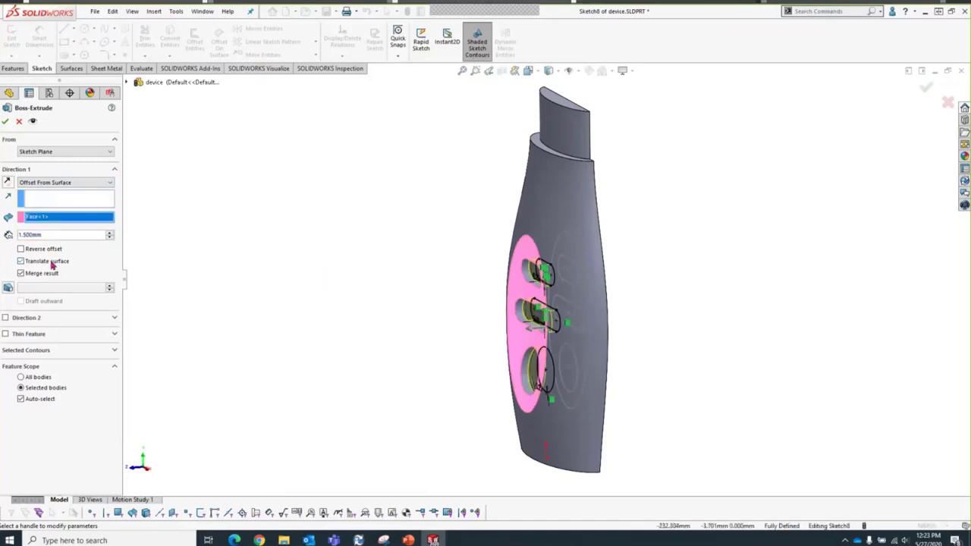
pyautogui.click(44, 249)
pyautogui.click(53, 234)
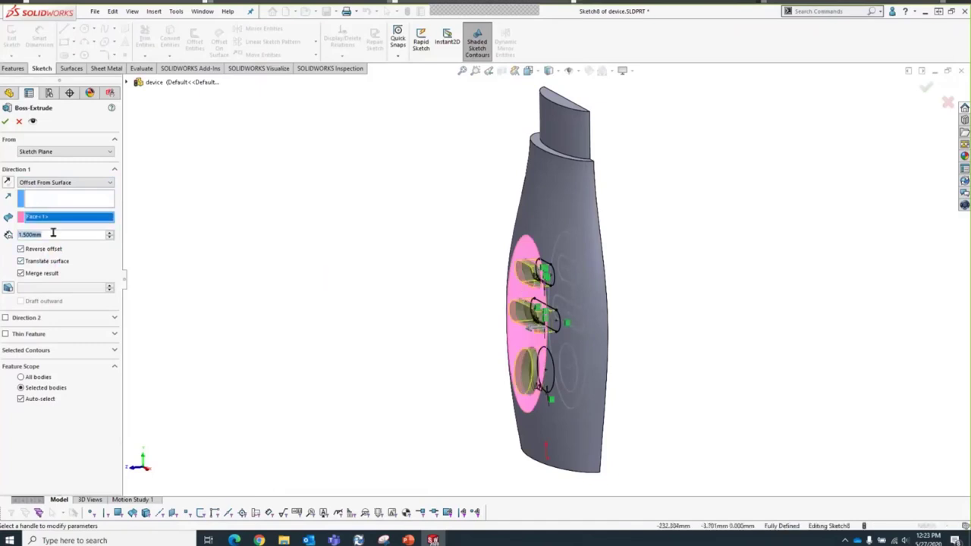
pyautogui.write('0.75')
pyautogui.press('Return')
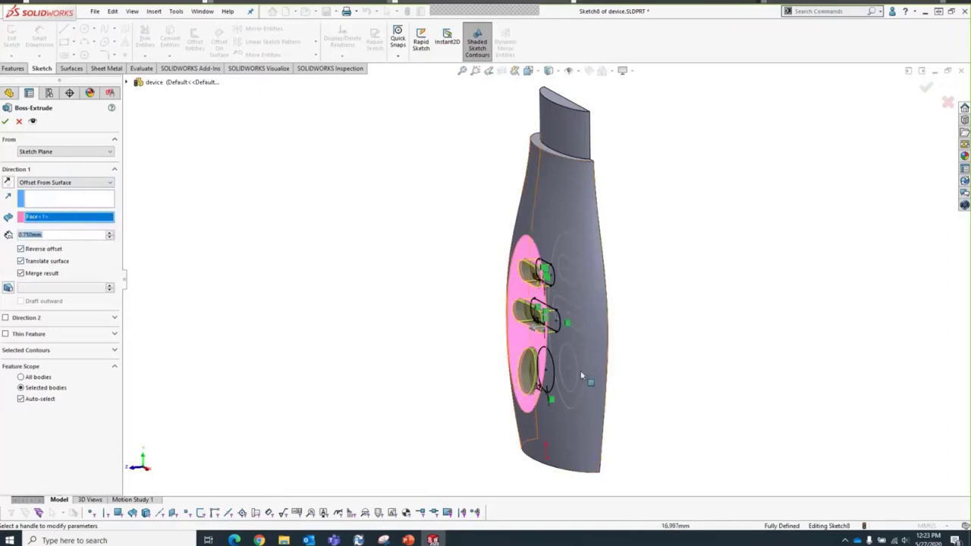
# Step: Limit the button extrusion's feature scope to the elliptical plate body without auto-selection and complete the feature
pyautogui.click(30, 401)
pyautogui.moveTo(303, 382); pyautogui.dragTo(507, 273, button='middle')
pyautogui.click(543, 247)
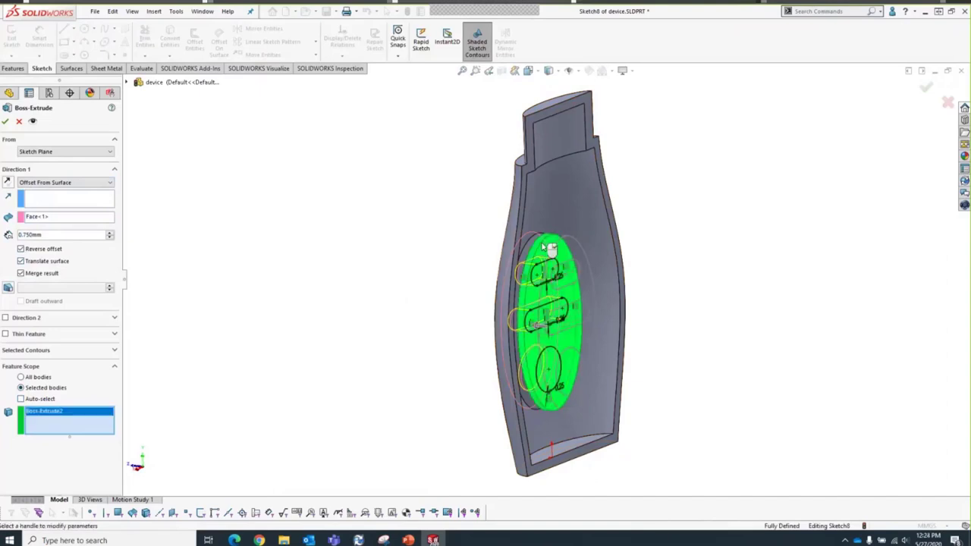
pyautogui.click(6, 123)
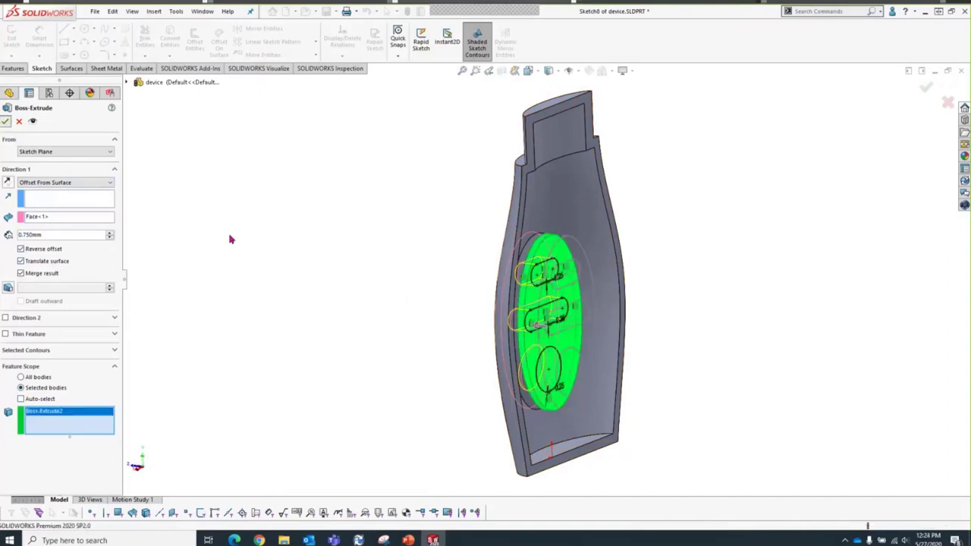
# Step: Highlight the button plate body and the front half body in turn to inspect the buttons in their openings
pyautogui.moveTo(261, 297); pyautogui.dragTo(336, 304, button='middle')
pyautogui.click(67, 209)
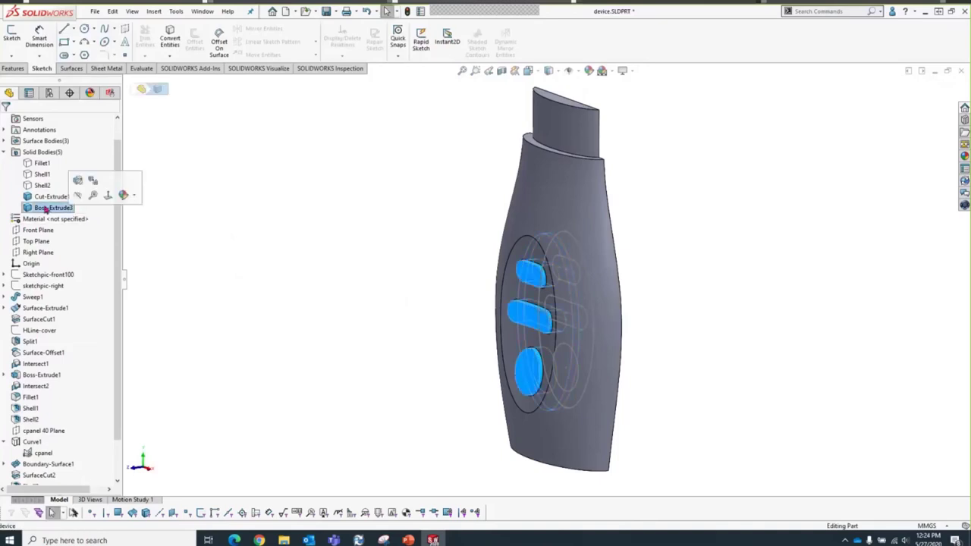
pyautogui.click(43, 199)
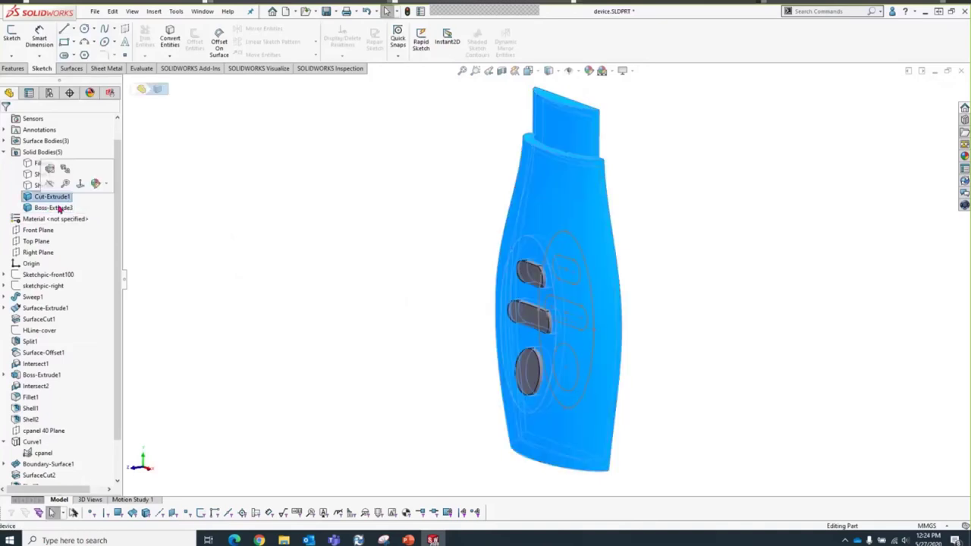
pyautogui.click(327, 297)
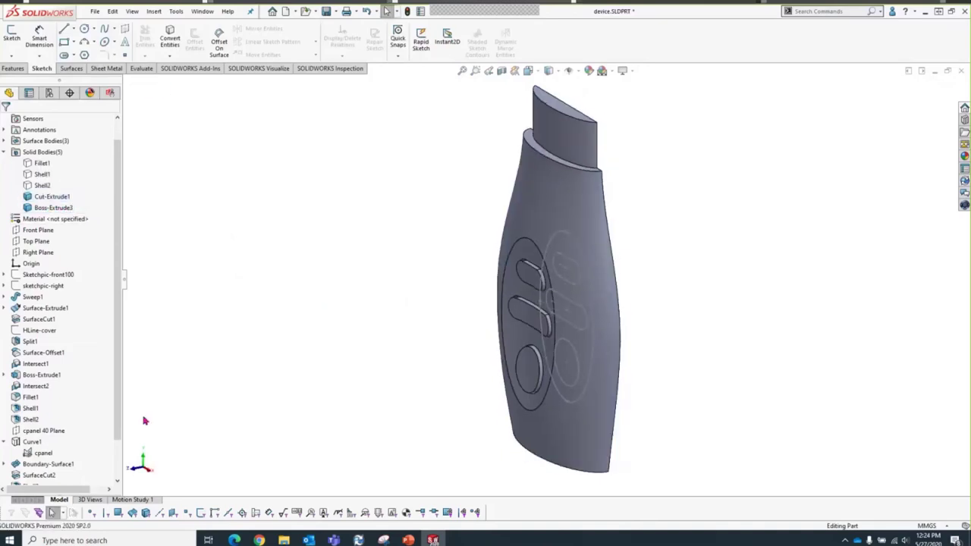
# Step: Hide the cpanel sketch and show the Shell2 back half body
pyautogui.click(44, 453)
pyautogui.click(60, 442)
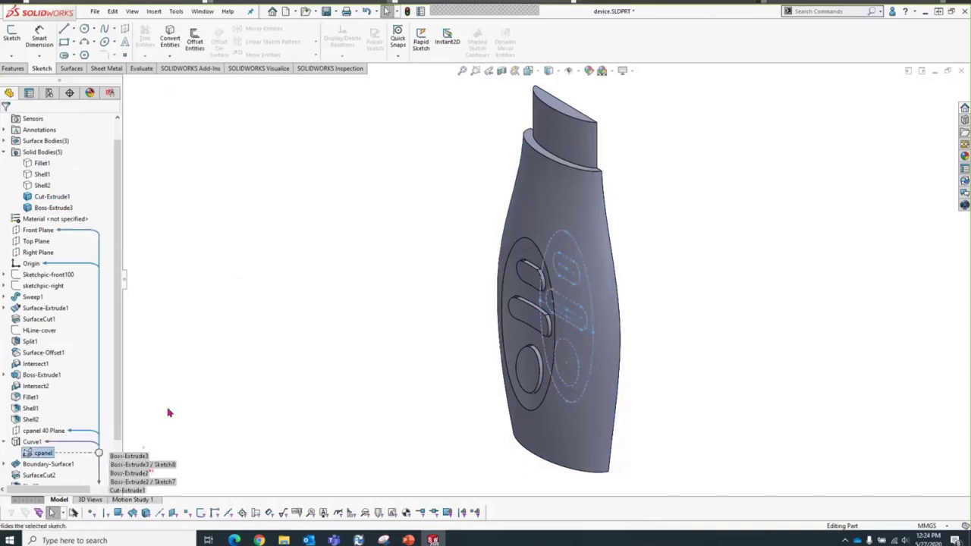
pyautogui.moveTo(238, 364)
pyautogui.mouseDown(button='middle')
pyautogui.moveTo(225, 343)
pyautogui.moveTo(238, 316)
pyautogui.moveTo(245, 369)
pyautogui.mouseUp(button='middle')
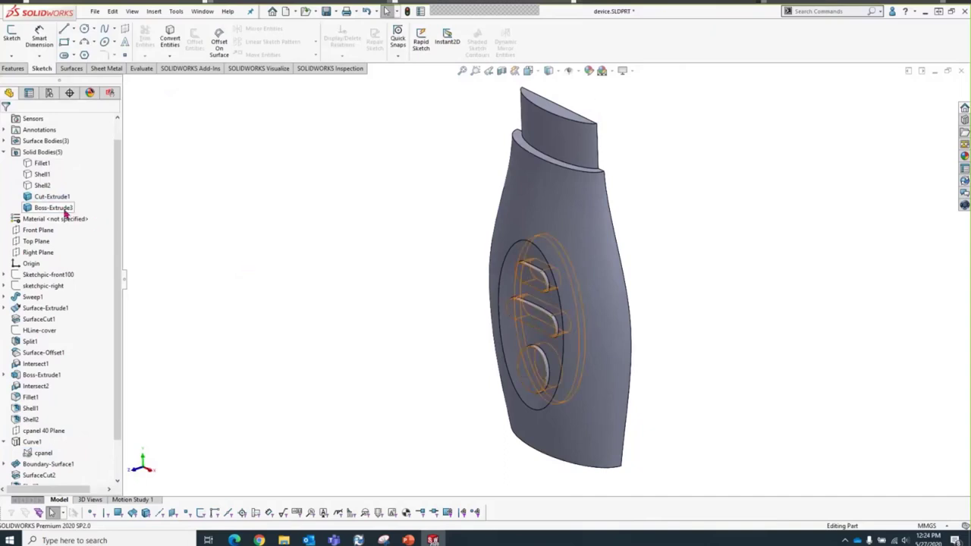
pyautogui.click(44, 186)
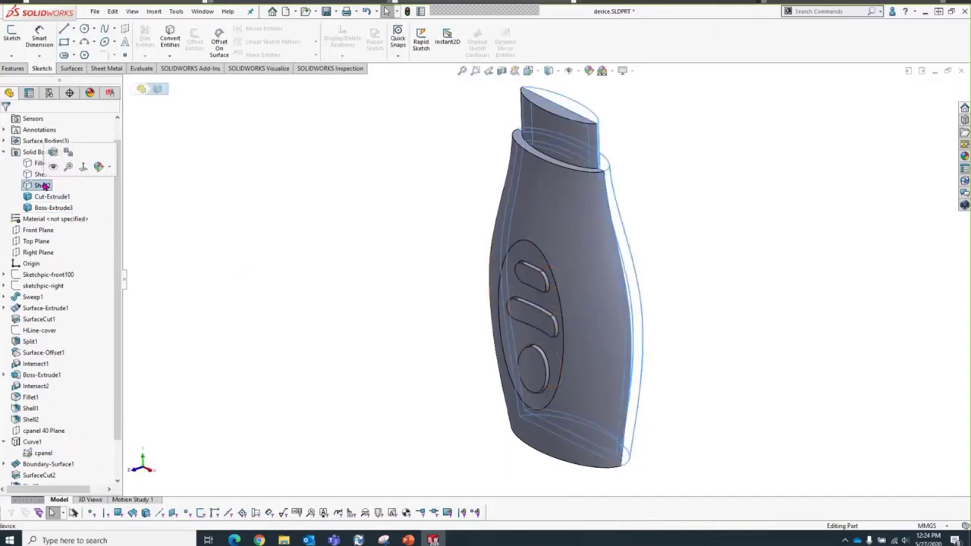
pyautogui.click(47, 162)
# Step: Sketch a horizontal centerpoint slot at the origin on the neck's top face, about 16.3 mm between centers and 3.1 mm wide
pyautogui.scroll(-4, 486, 129)
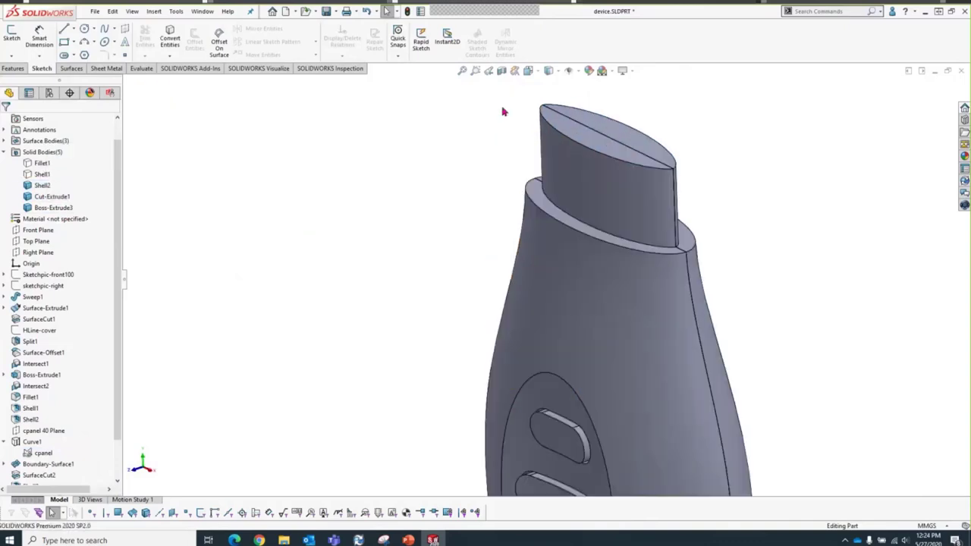
pyautogui.click(608, 140)
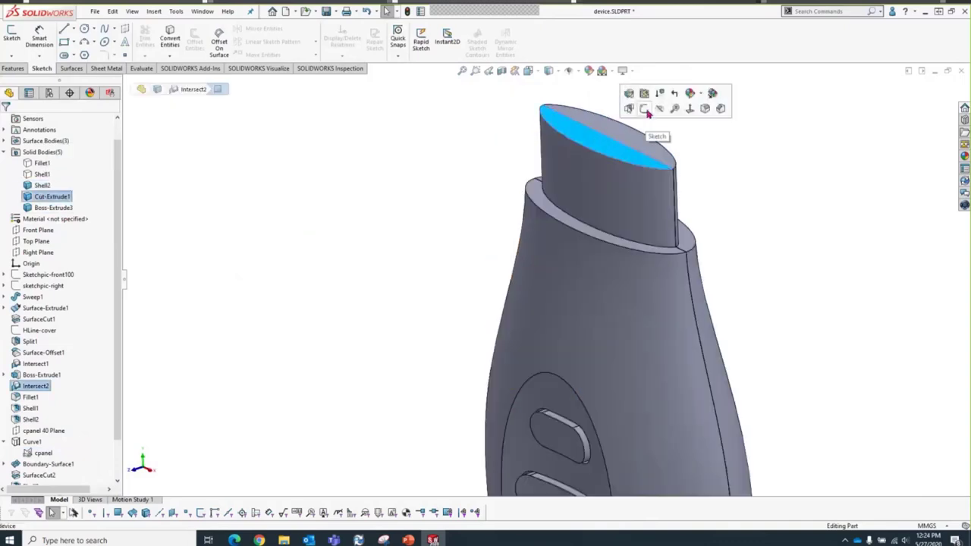
pyautogui.click(646, 110)
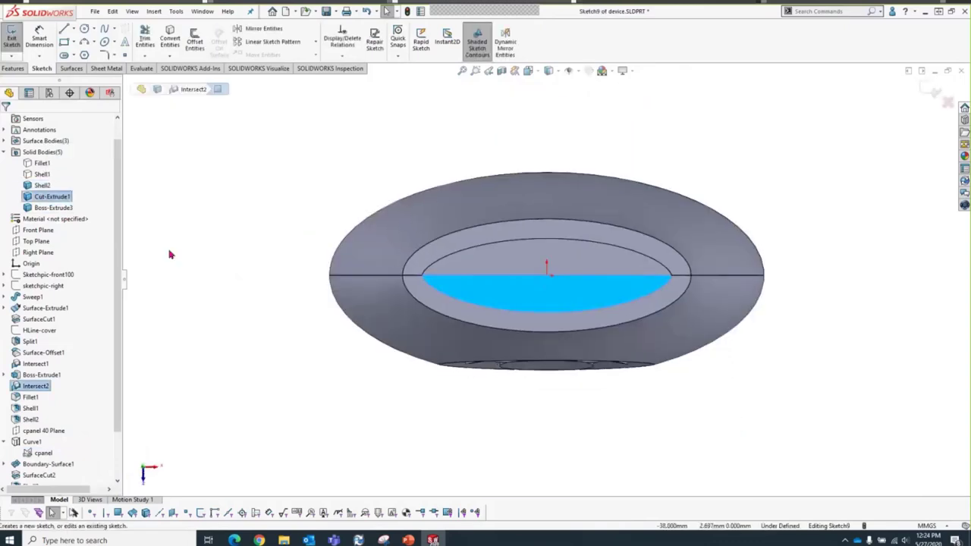
pyautogui.press('s')
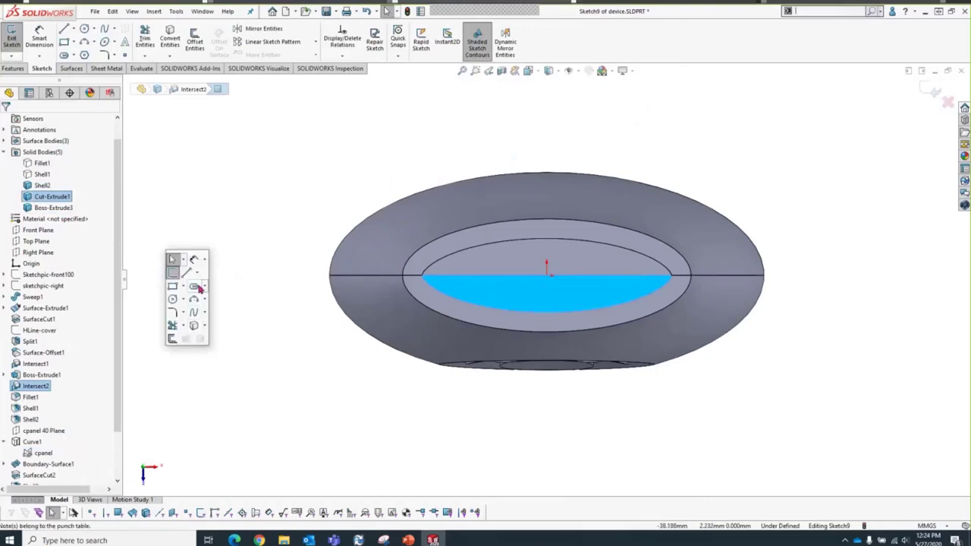
pyautogui.click(194, 299)
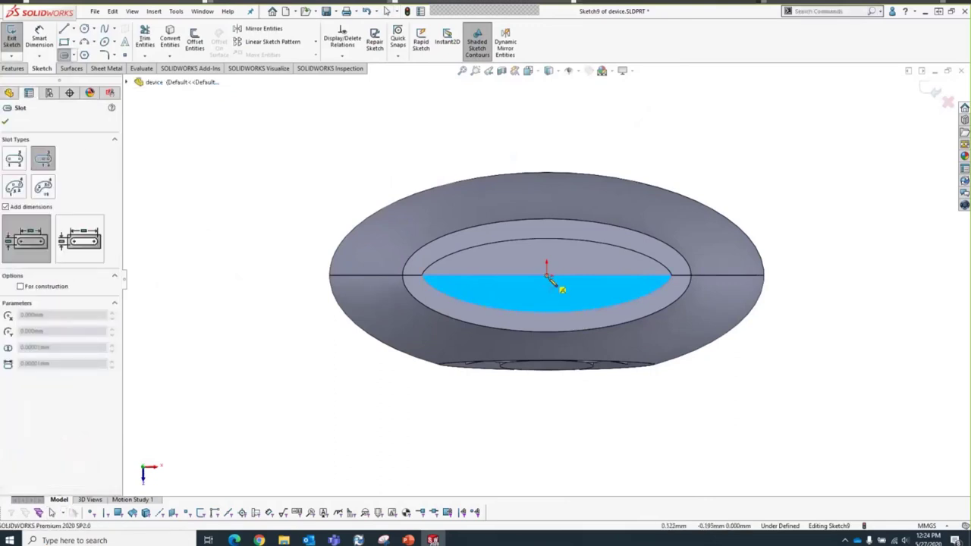
pyautogui.click(547, 275)
pyautogui.click(628, 275)
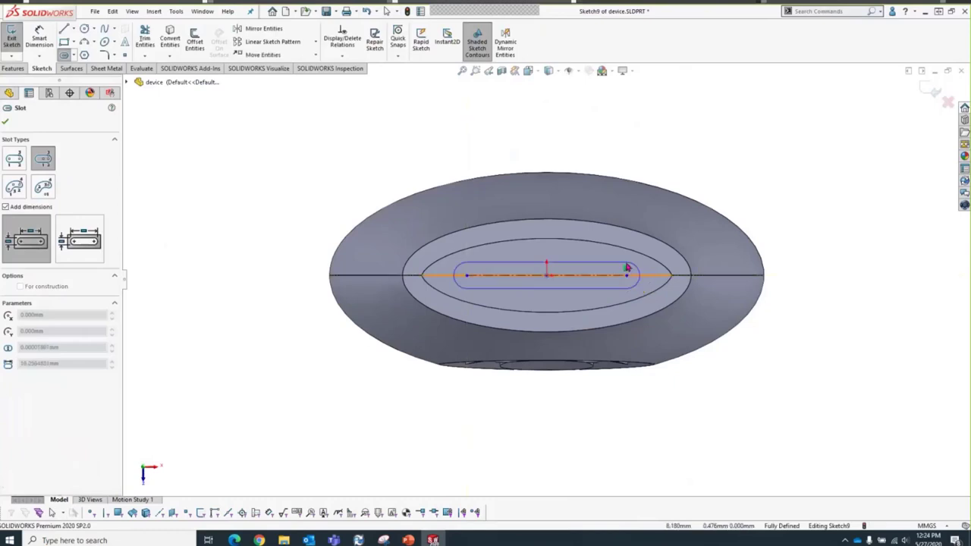
pyautogui.click(628, 263)
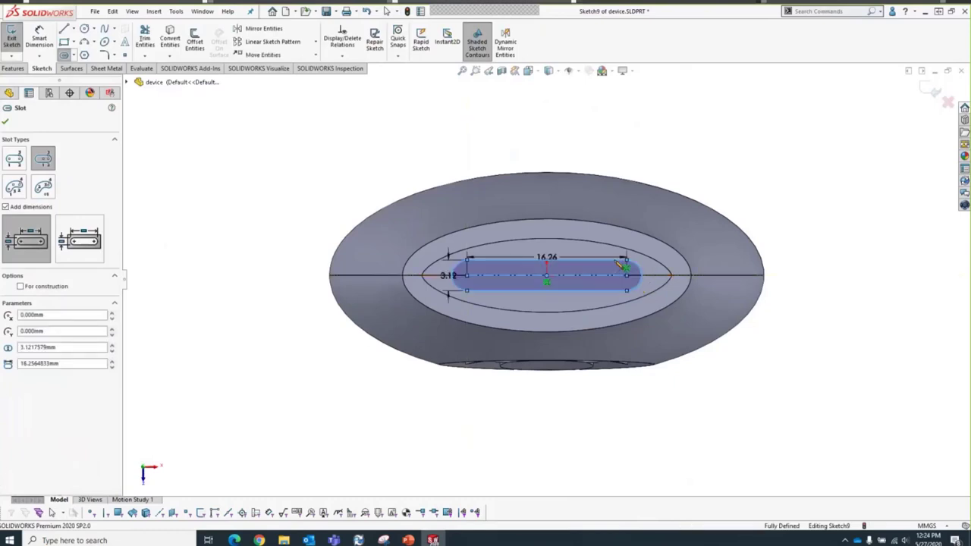
# Step: Set the neck slot's center-to-center length to 12.5 mm and its width to 3.5 mm
pyautogui.press('Escape')
pyautogui.click(548, 256)
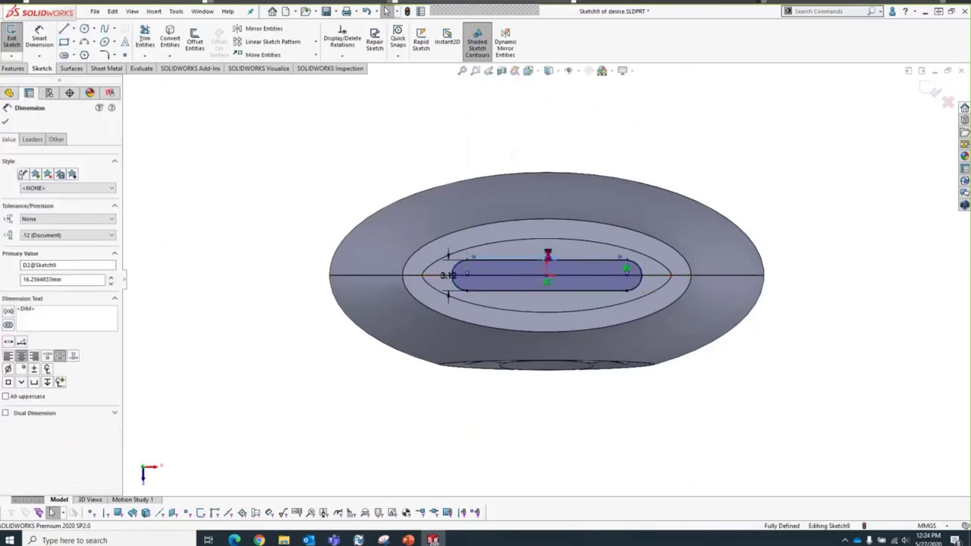
pyautogui.doubleClick(548, 255)
pyautogui.write('12.5')
pyautogui.press('Return')
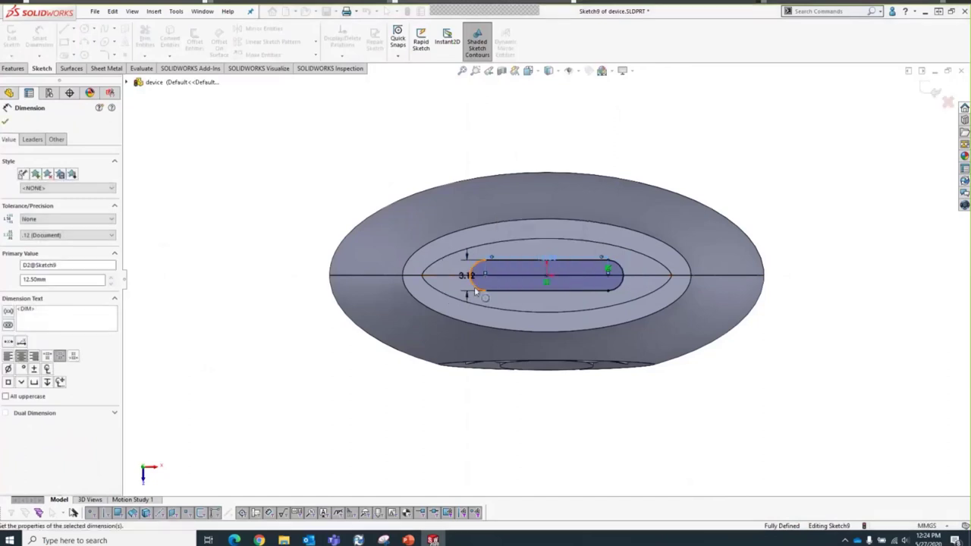
pyautogui.doubleClick(466, 275)
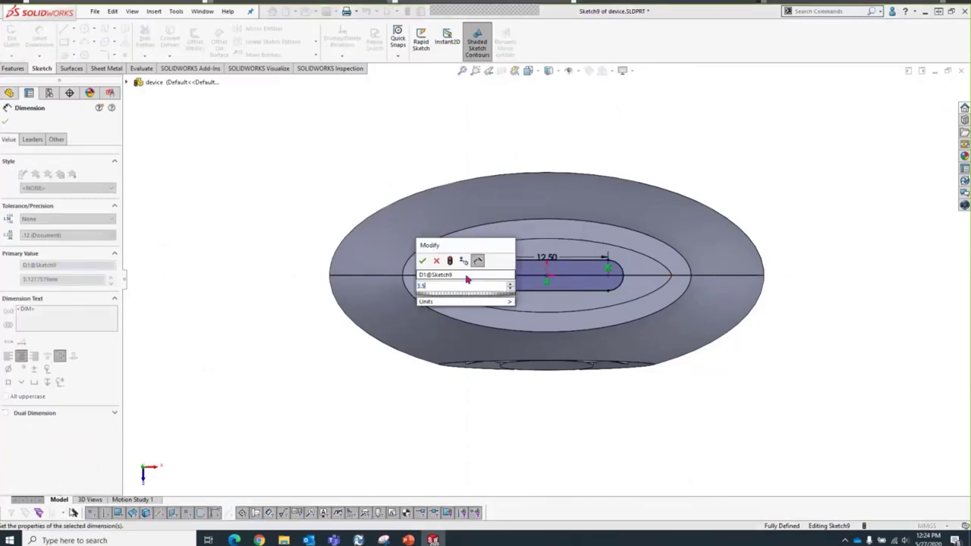
pyautogui.press('Return')
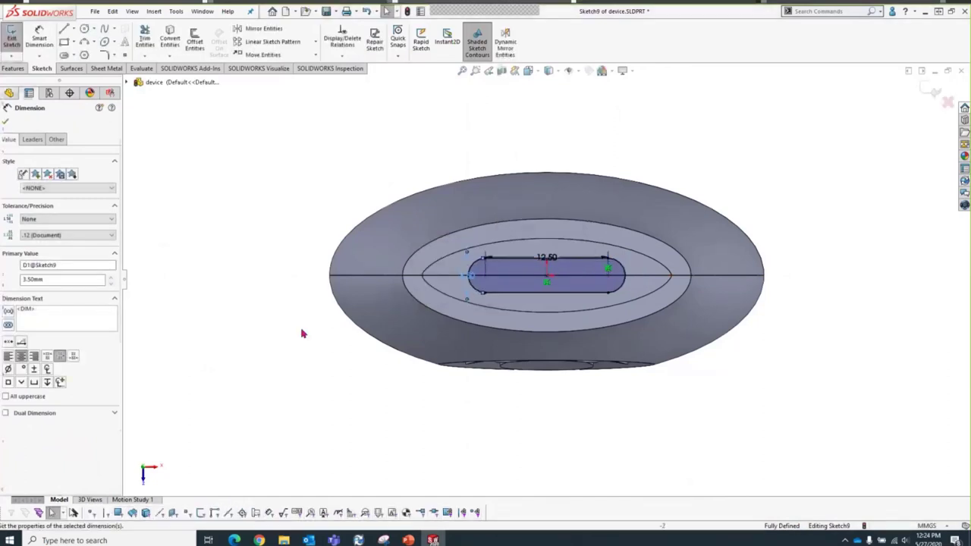
pyautogui.click(303, 331)
# Step: Cut the neck slot 20 mm deep with a blind Extruded Cut limited to the Cut-Extrude1 and Shell2 bodies
pyautogui.press('s')
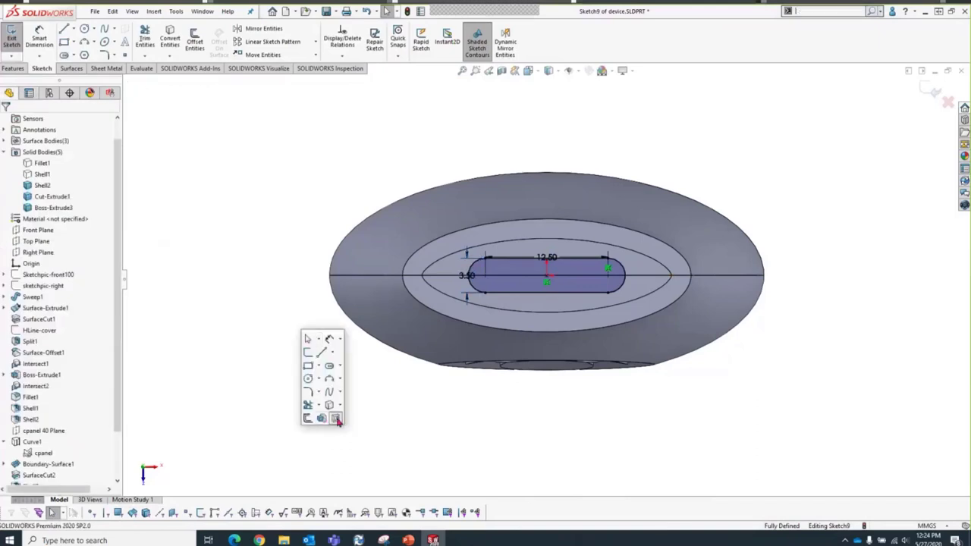
pyautogui.click(322, 420)
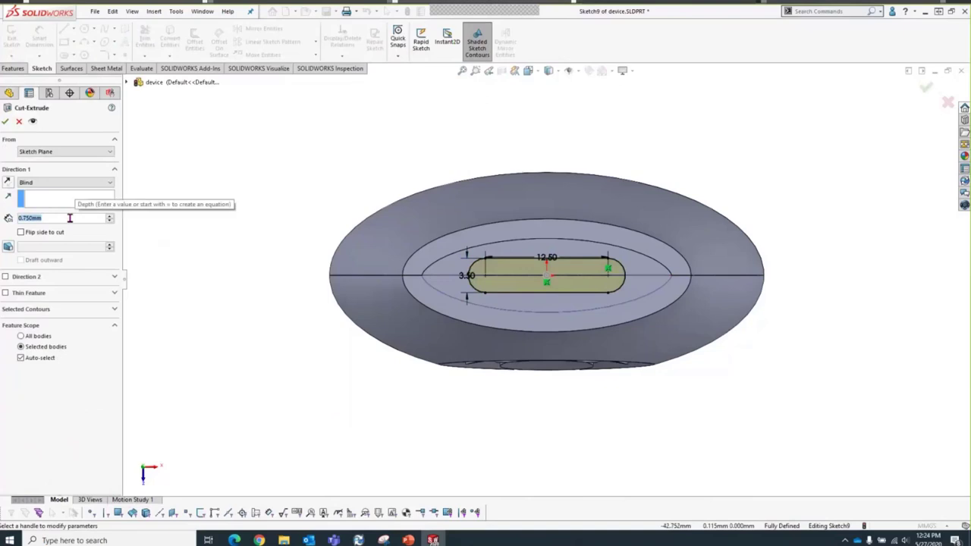
pyautogui.write('20')
pyautogui.press('Return')
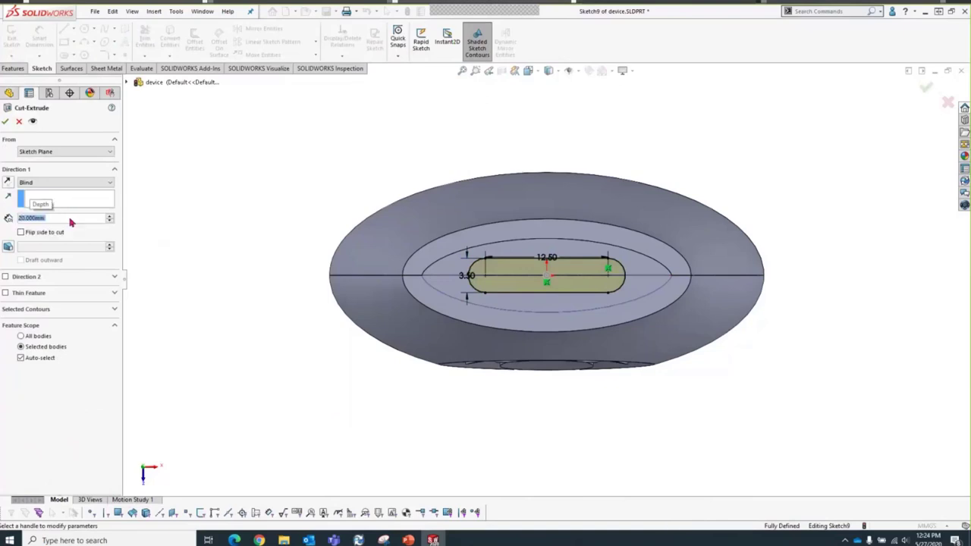
pyautogui.click(21, 357)
pyautogui.click(412, 325)
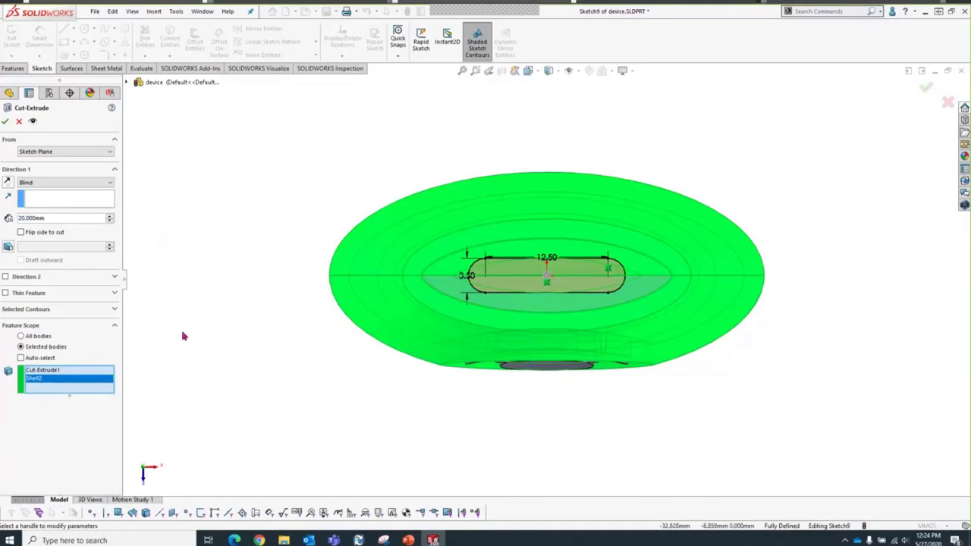
pyautogui.click(5, 122)
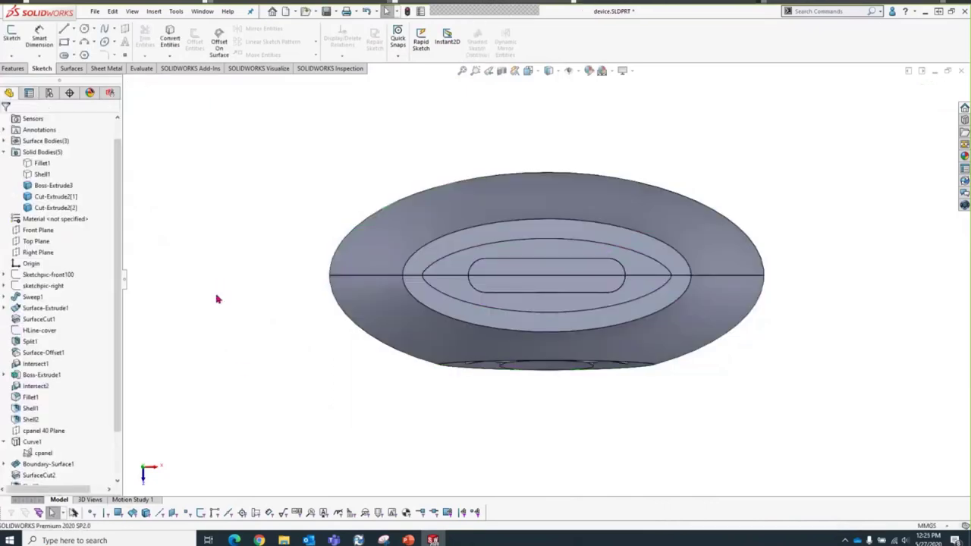
# Step: Show the hidden Fillet1 and Shell1 solid bodies above the handle
pyautogui.hotkey('ctrl', '7')
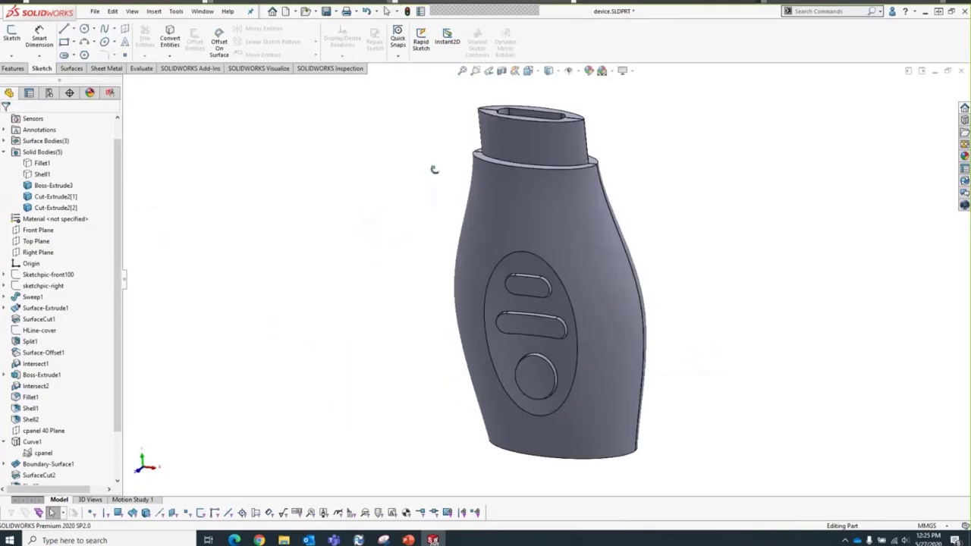
pyautogui.scroll(-2, 603, 119)
pyautogui.scroll(2, 616, 183)
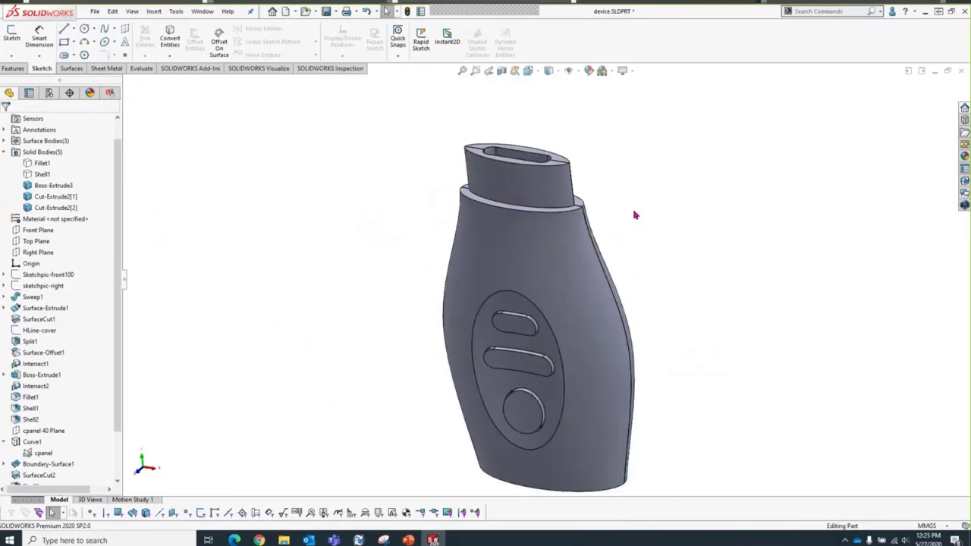
pyautogui.moveTo(635, 221); pyautogui.dragTo(641, 222, button='middle')
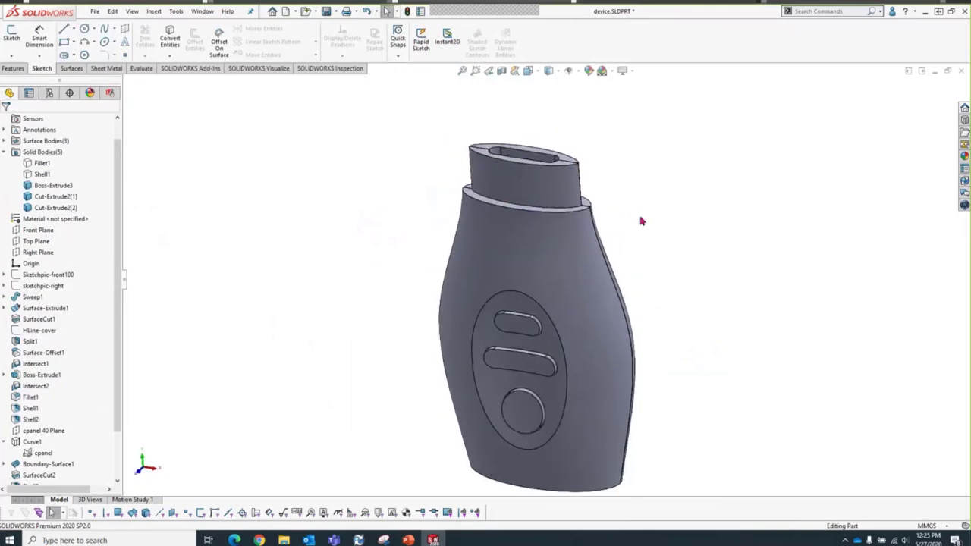
pyautogui.click(40, 174)
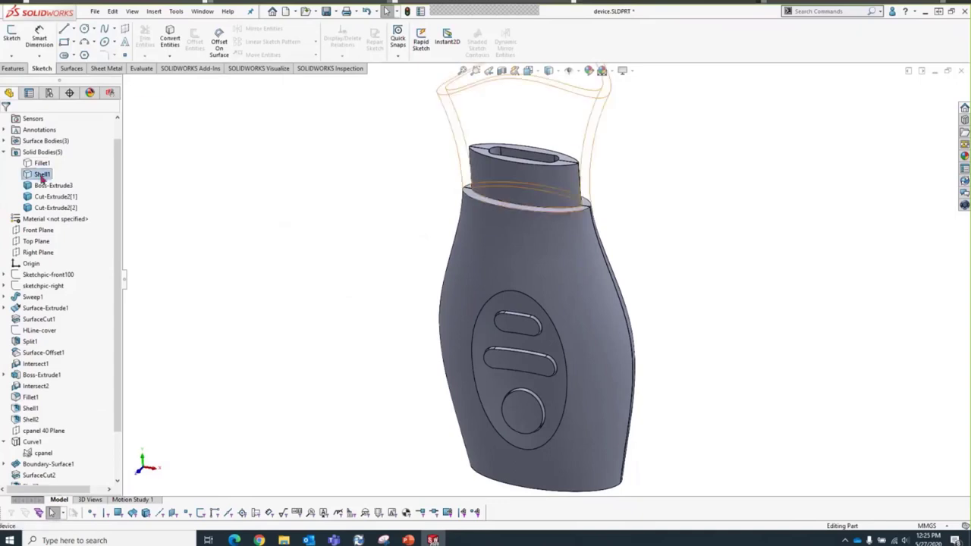
pyautogui.click(47, 154)
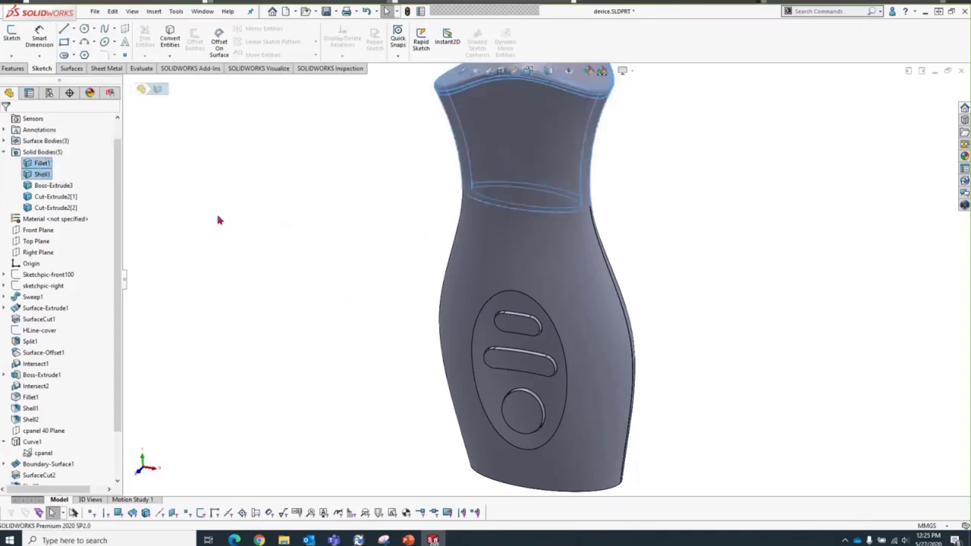
pyautogui.click(220, 220)
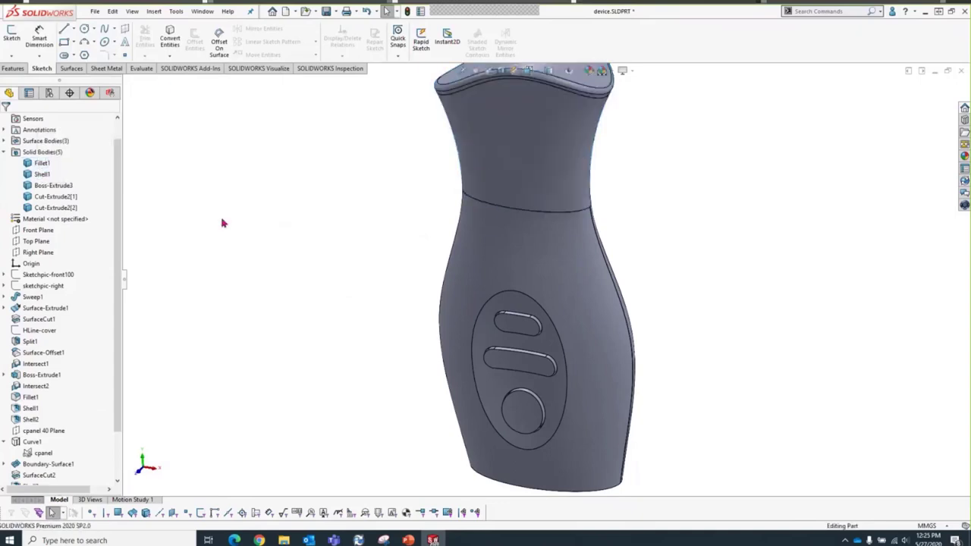
# Step: Run Interference Detection on the whole device part and highlight each resulting interference in the model
pyautogui.hotkey('ctrl', '7')
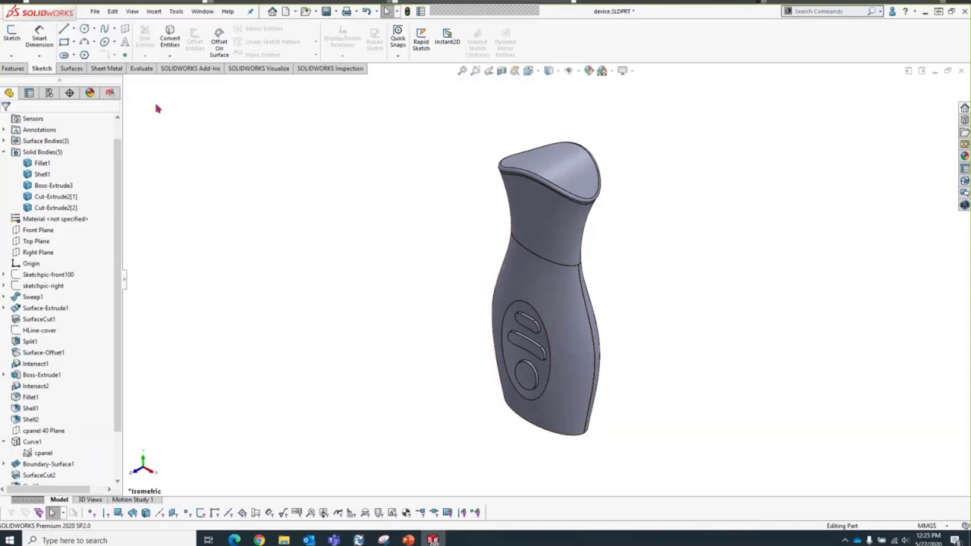
pyautogui.click(142, 69)
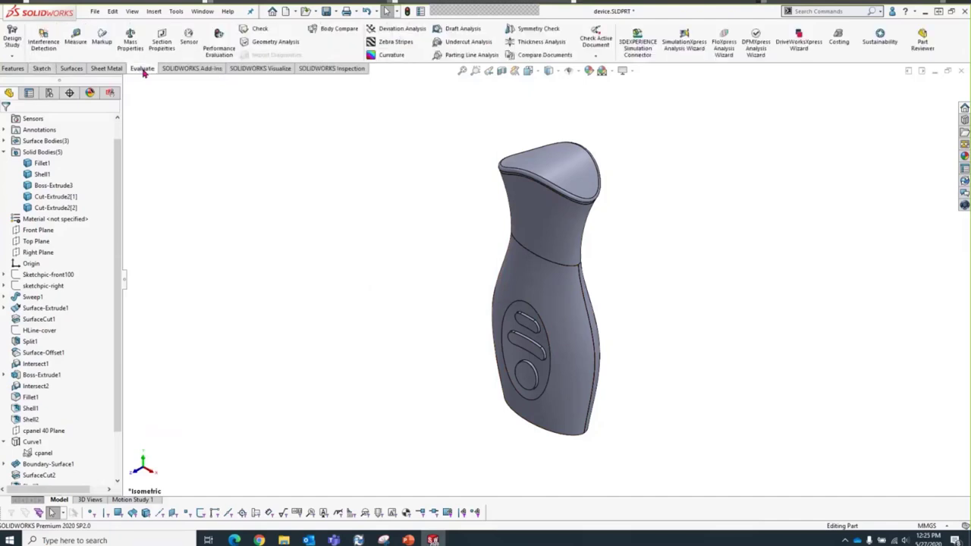
pyautogui.click(43, 38)
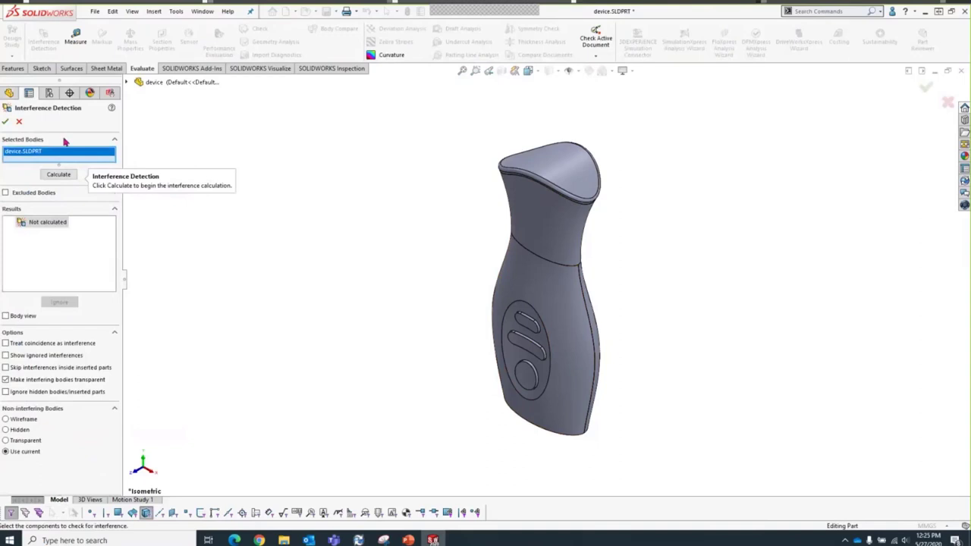
pyautogui.click(55, 176)
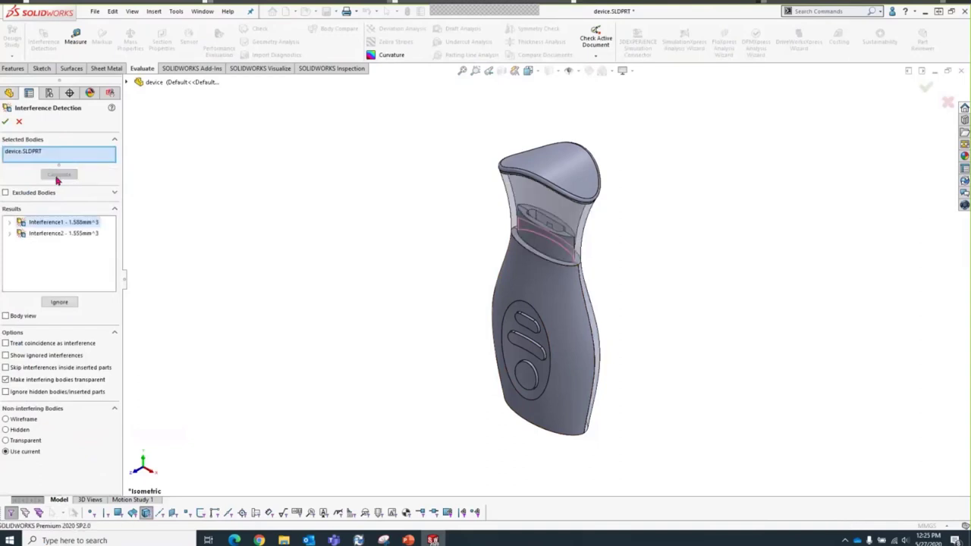
pyautogui.click(51, 236)
pyautogui.click(24, 222)
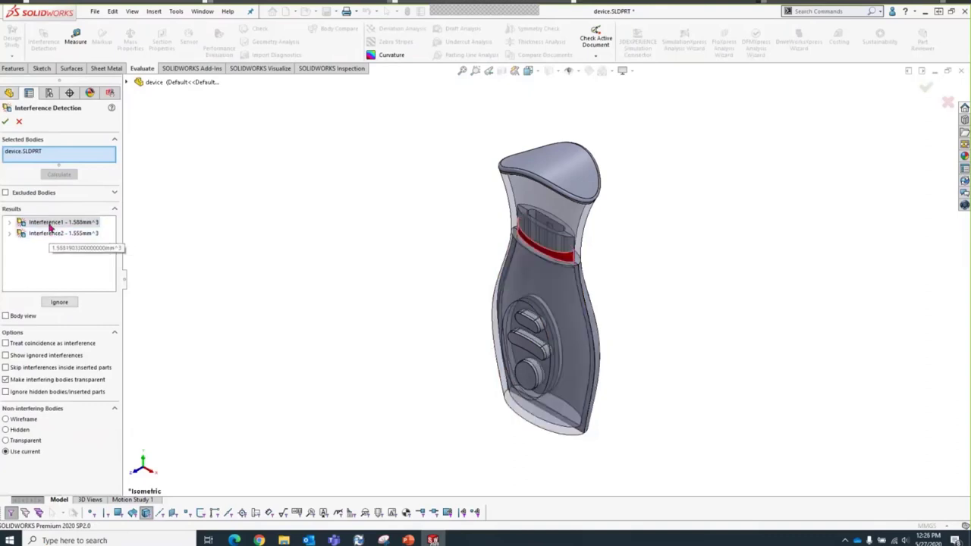
pyautogui.click(23, 232)
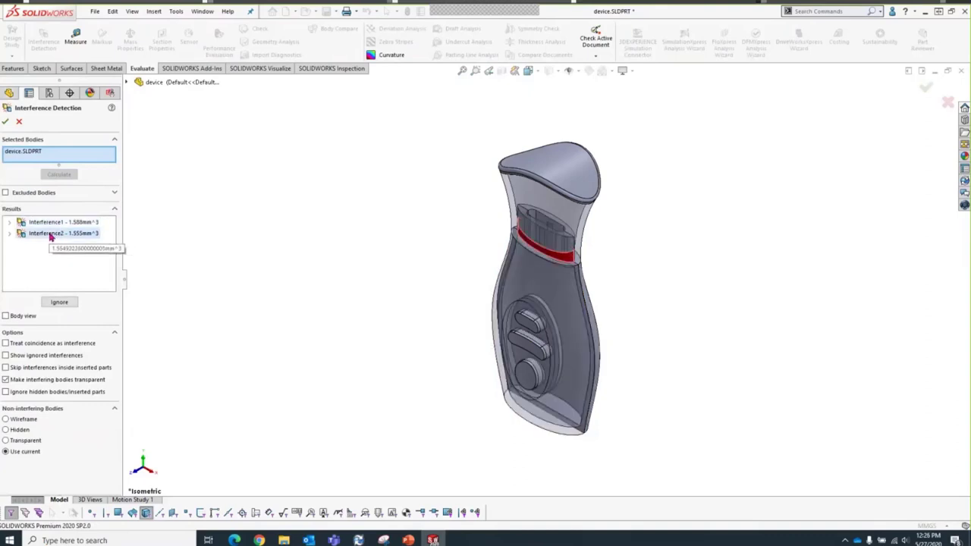
# Step: Expand both interferences and highlight their bodies in turn to examine which parts overlap, then leave the check
pyautogui.click(9, 222)
pyautogui.click(47, 235)
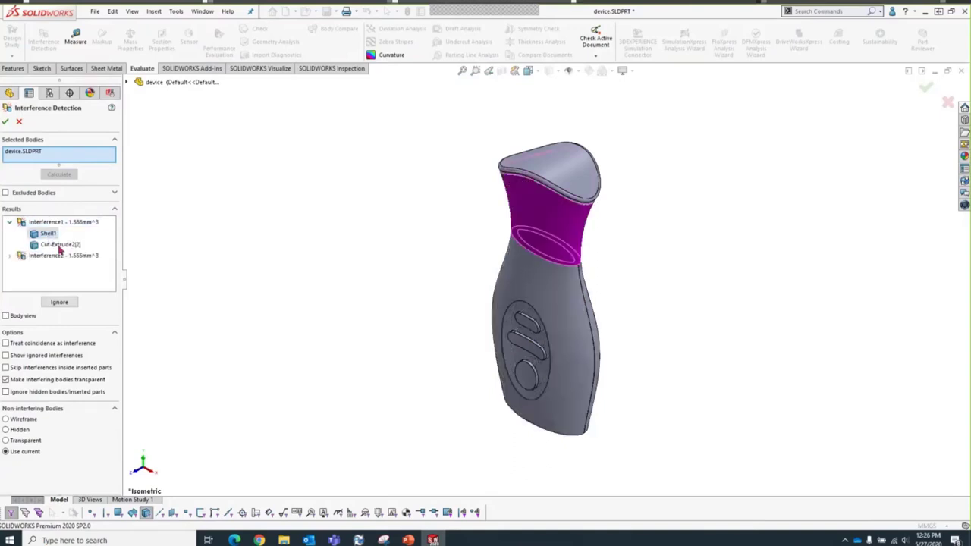
pyautogui.click(57, 245)
pyautogui.click(47, 234)
pyautogui.click(9, 256)
pyautogui.click(46, 255)
pyautogui.click(48, 267)
pyautogui.click(58, 279)
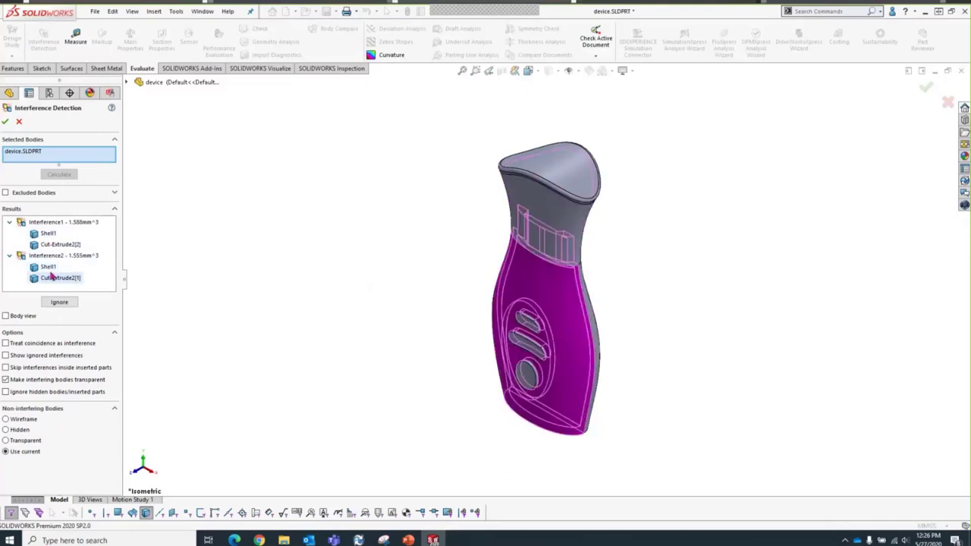
pyautogui.click(47, 267)
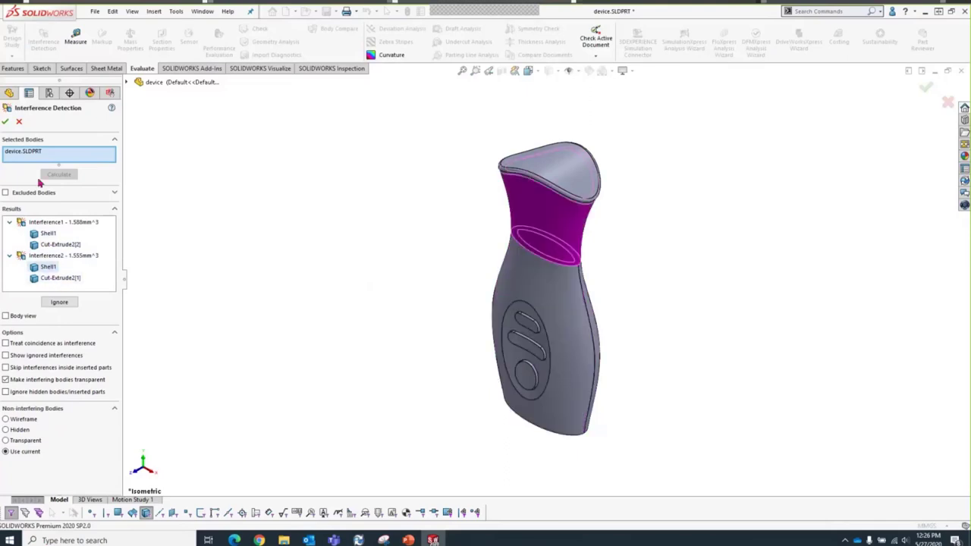
pyautogui.click(19, 122)
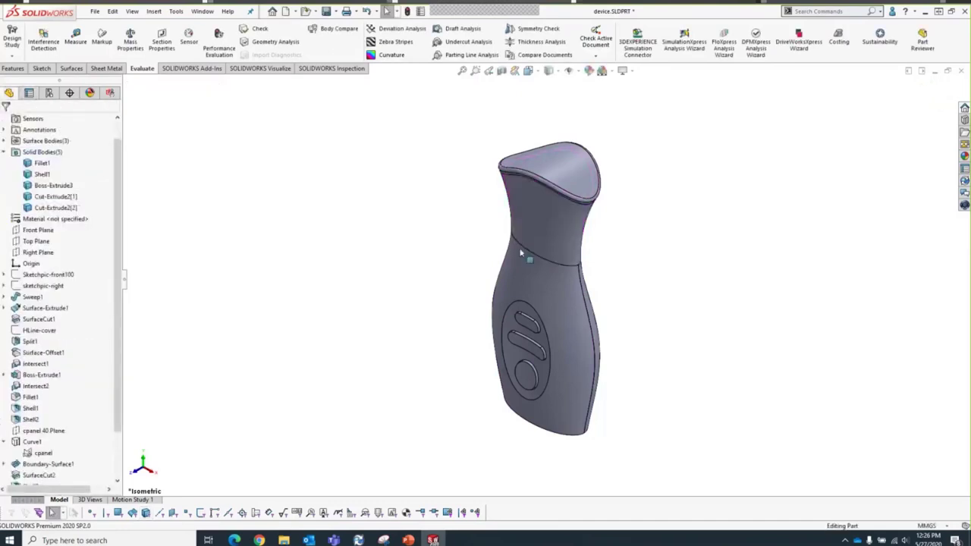
# Step: Isolate the Shell1 body to expose its lower ring face
pyautogui.rightClick(544, 215)
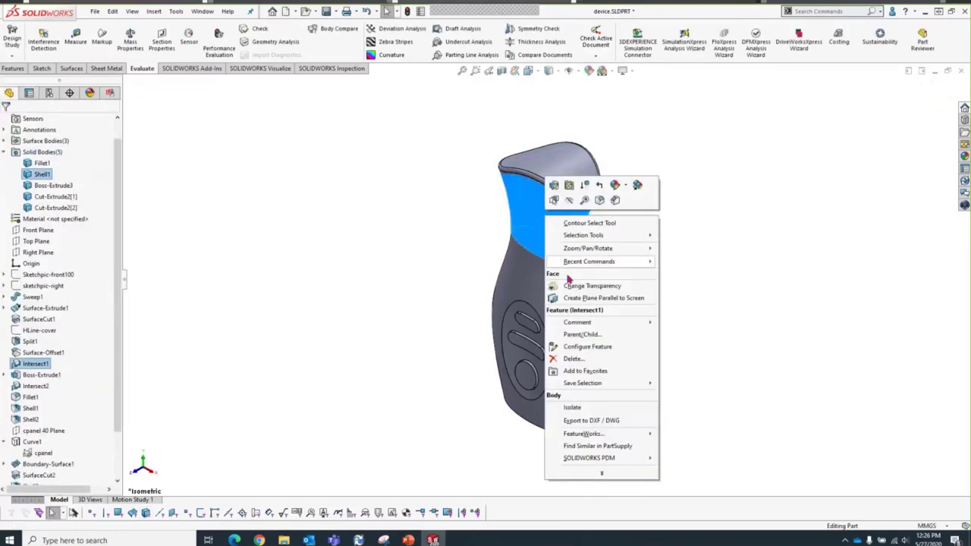
pyautogui.click(519, 370)
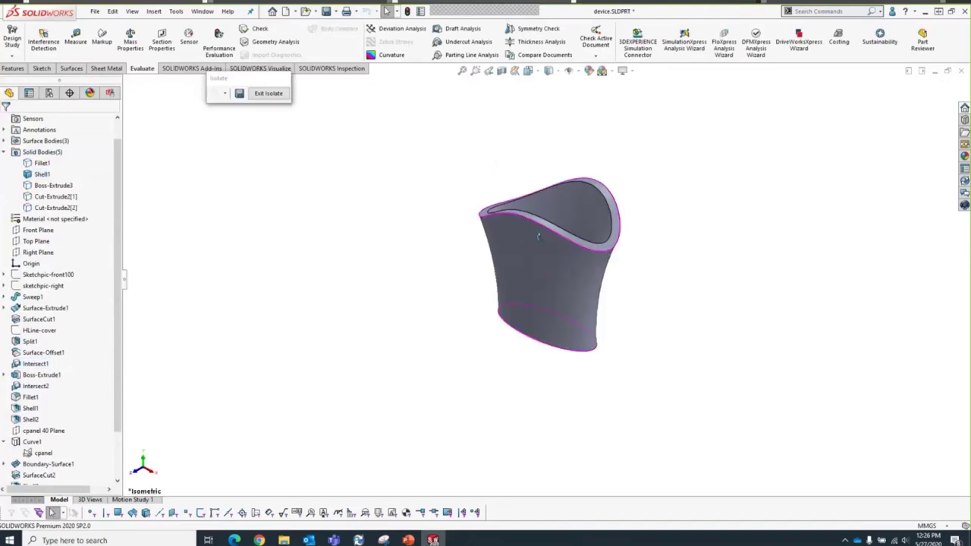
pyautogui.moveTo(550, 228); pyautogui.dragTo(618, 354, button='middle')
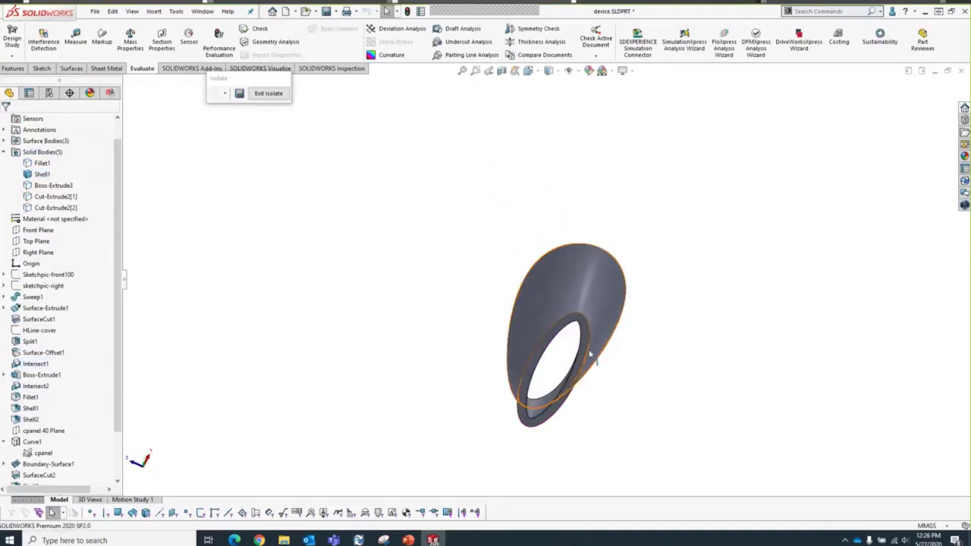
# Step: Start a sketch on the Shell1 body's lower ring face and begin offsetting the face's outer edge
pyautogui.click(590, 346)
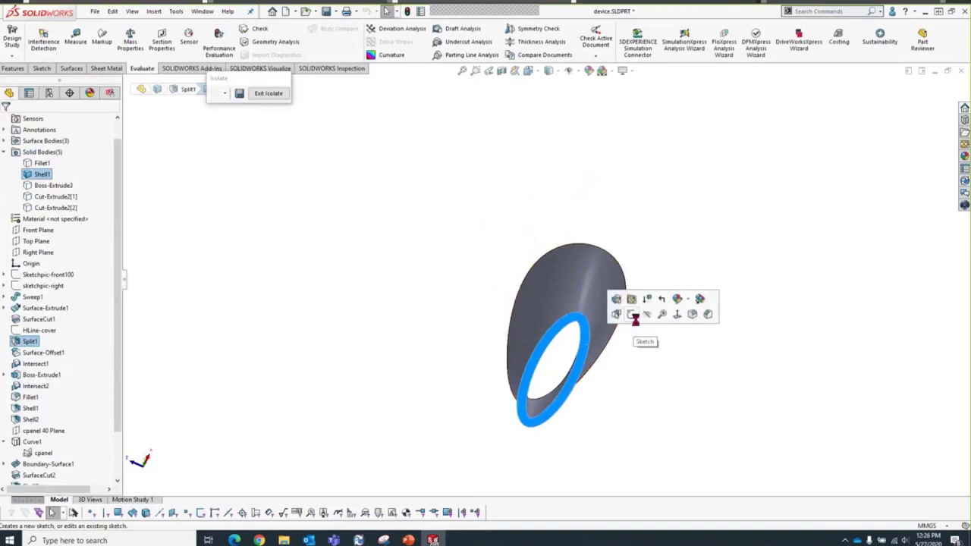
pyautogui.click(631, 314)
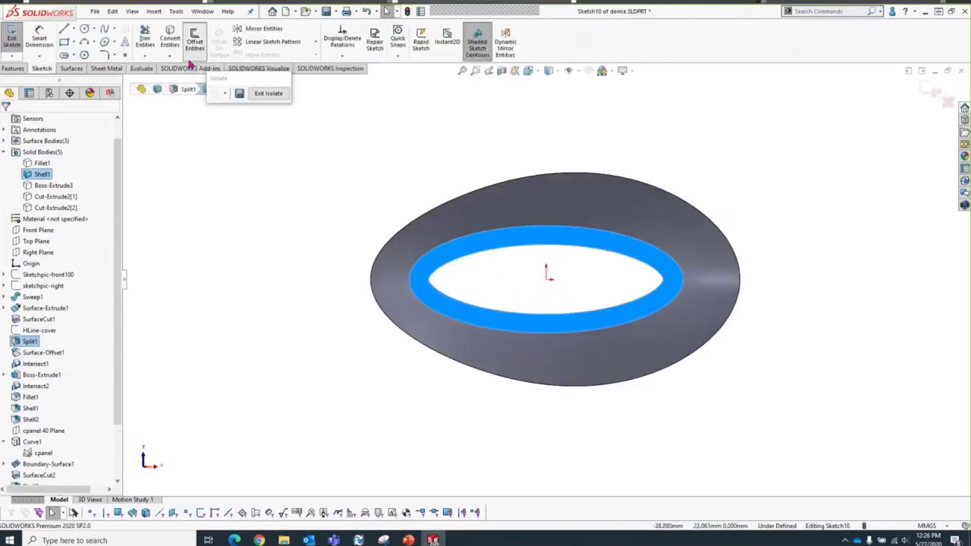
pyautogui.click(195, 41)
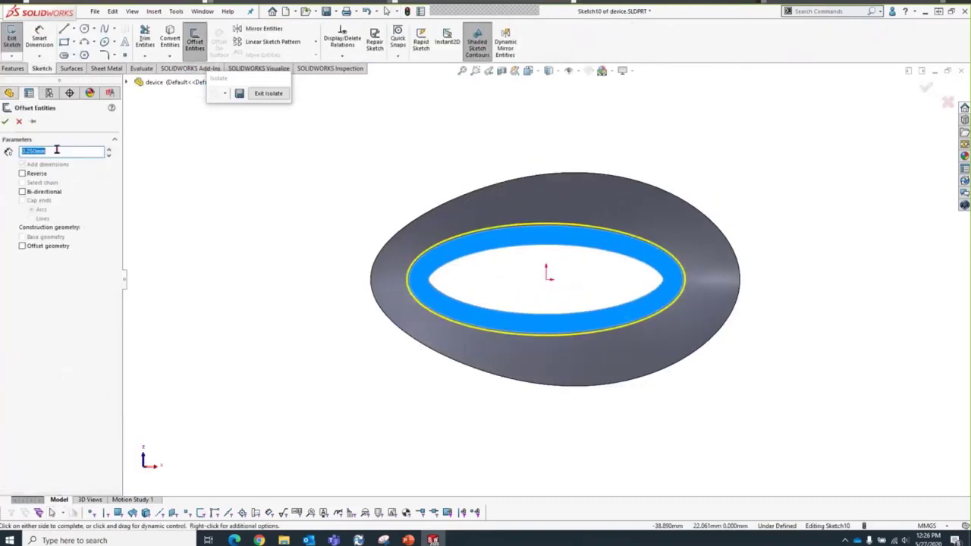
# Step: Offset the outer edge of the ring-shaped end face 2 mm inward in the sketch
pyautogui.click(22, 174)
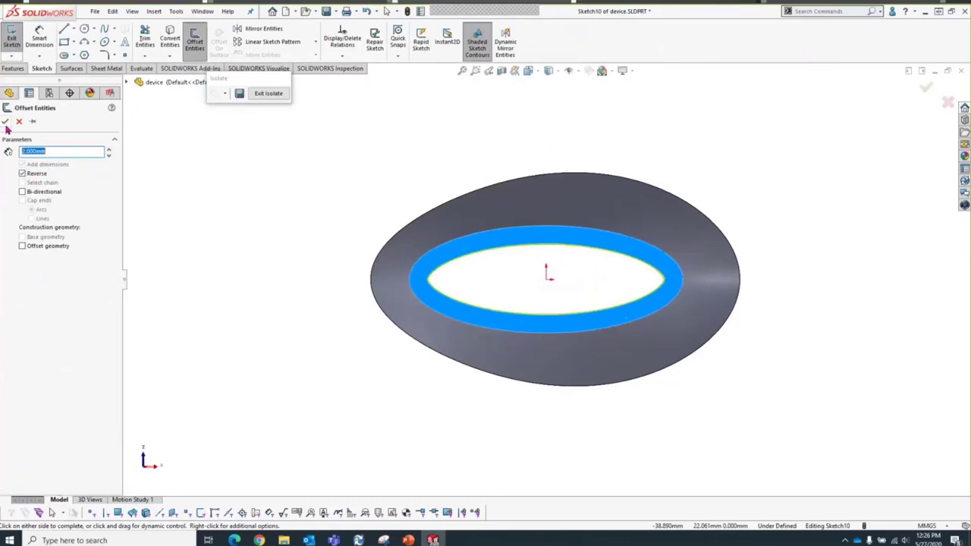
pyautogui.press('Return')
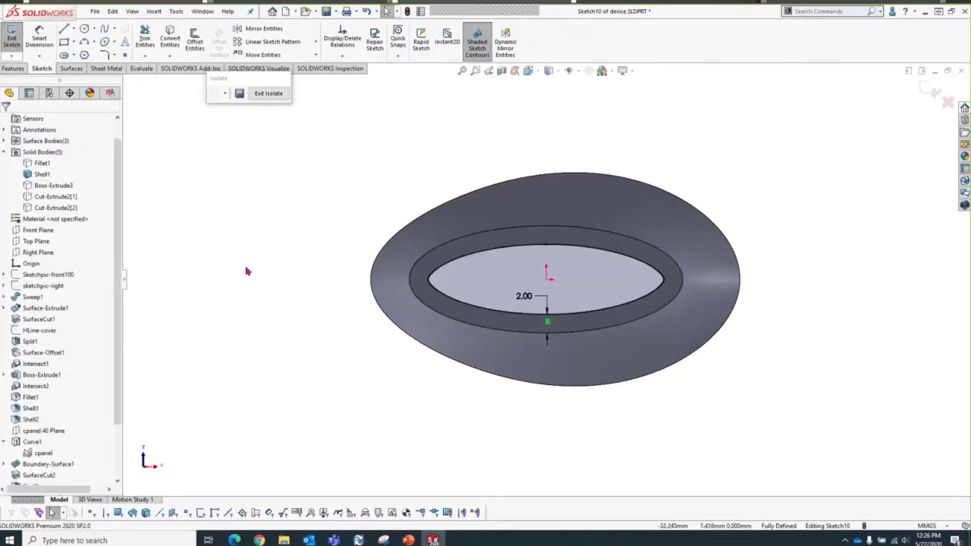
# Step: Extrude-cut the offset profile Through All with the feature scope limited to the Shell1 body, and exit the isolated view
pyautogui.press('s')
pyautogui.click(283, 357)
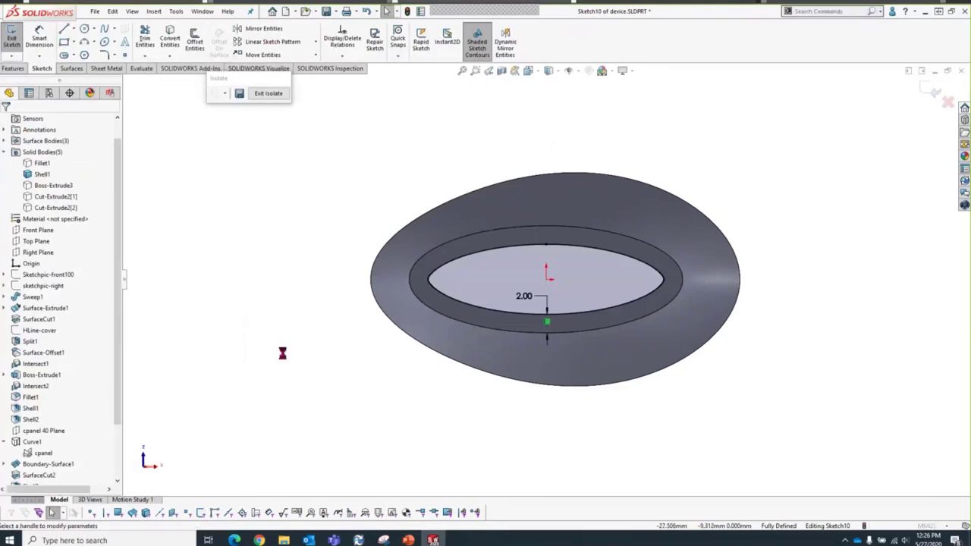
pyautogui.click(65, 183)
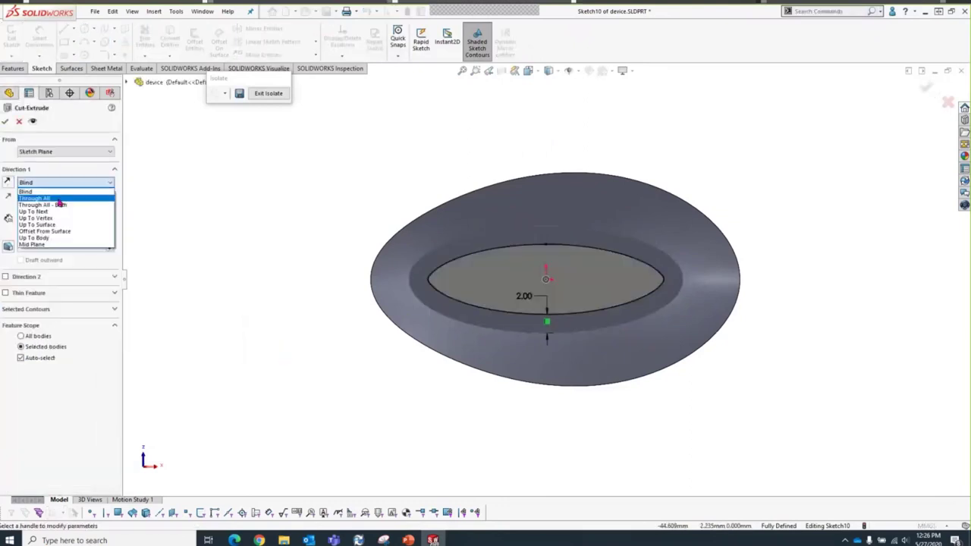
pyautogui.click(42, 199)
pyautogui.moveTo(314, 253); pyautogui.dragTo(319, 372, button='middle')
pyautogui.moveTo(565, 280); pyautogui.dragTo(561, 347, button='middle')
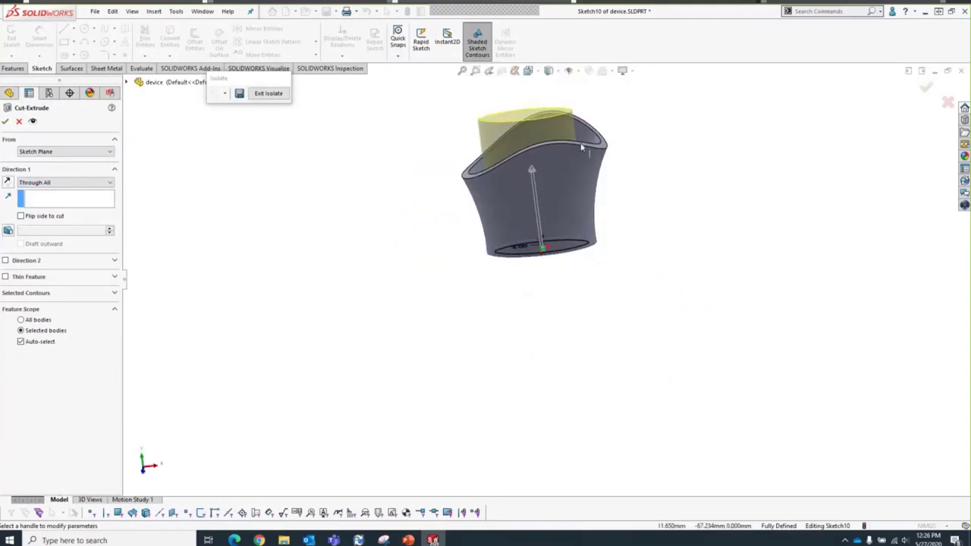
pyautogui.click(47, 342)
pyautogui.click(493, 202)
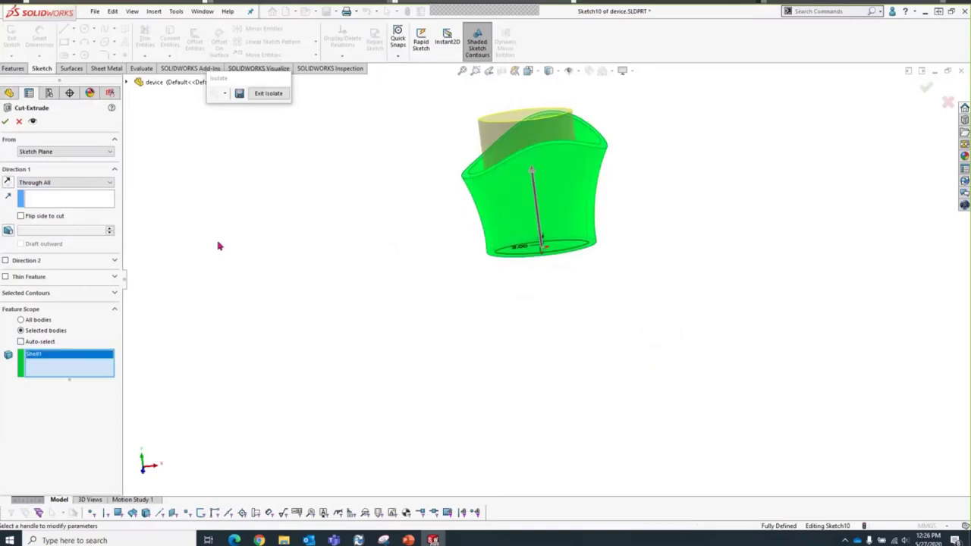
pyautogui.click(6, 124)
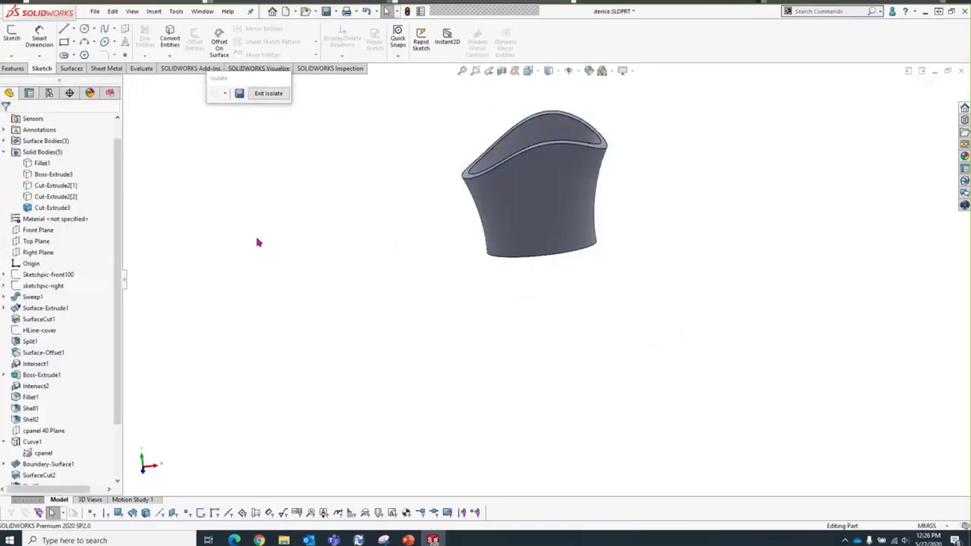
pyautogui.click(267, 95)
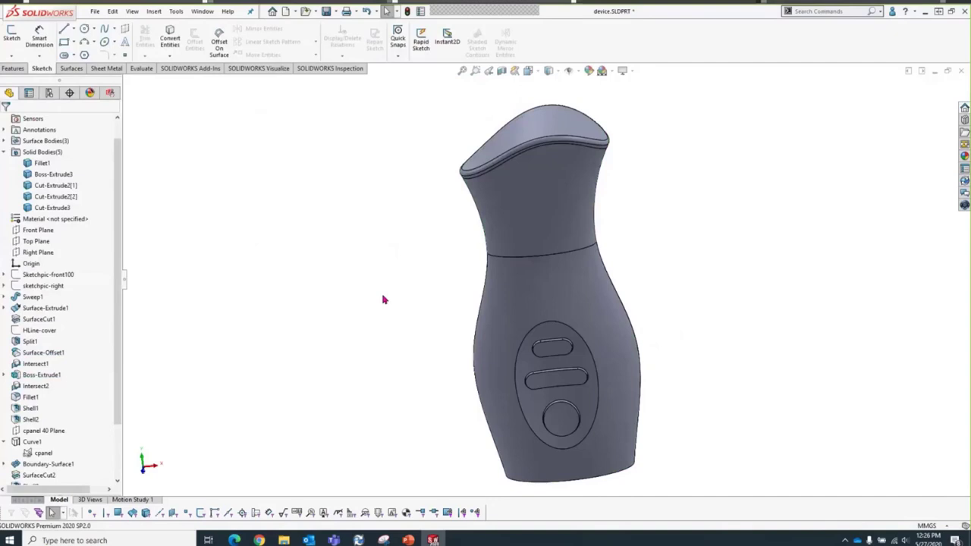
# Step: Set the appearance color of the whole device part to light pink, RGB 255, 192, 255
pyautogui.hotkey('ctrl', '7')
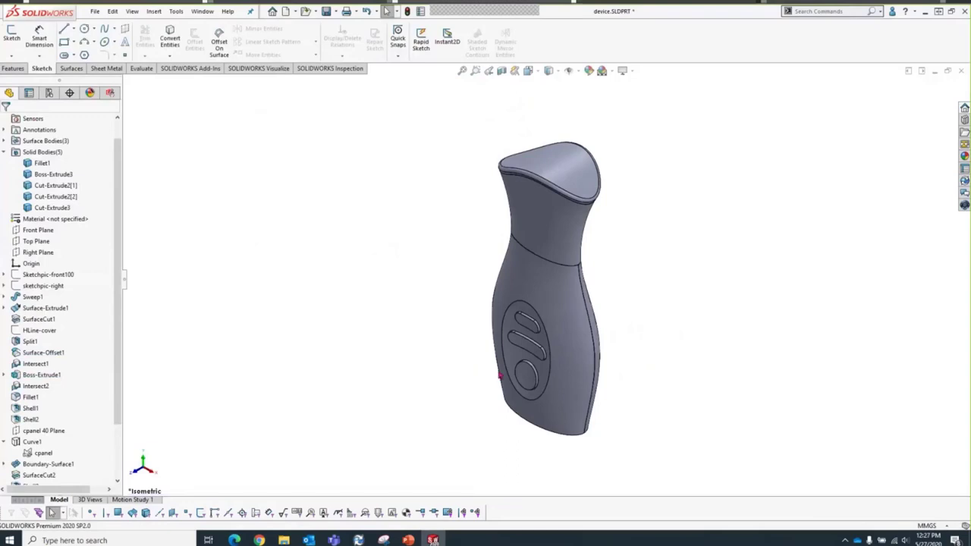
pyautogui.rightClick(573, 324)
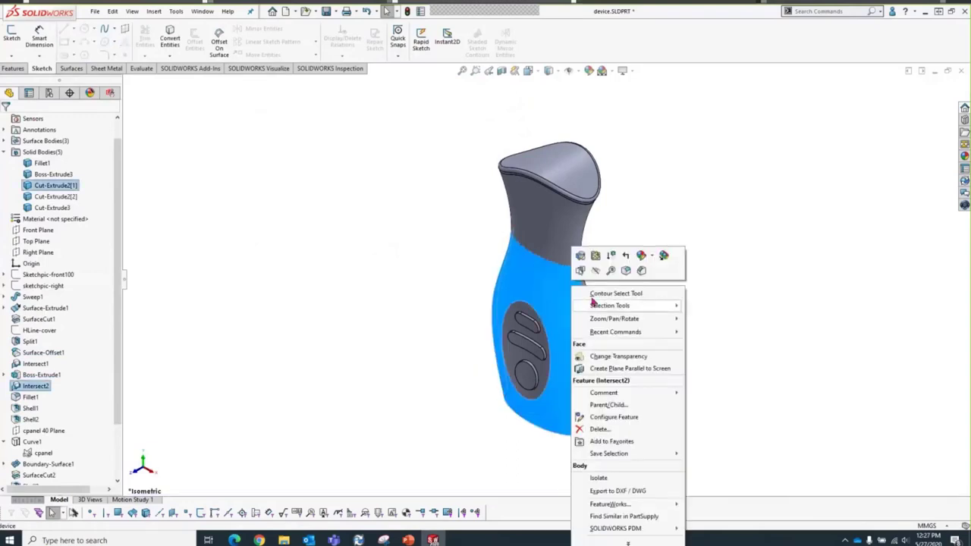
pyautogui.moveTo(654, 258)
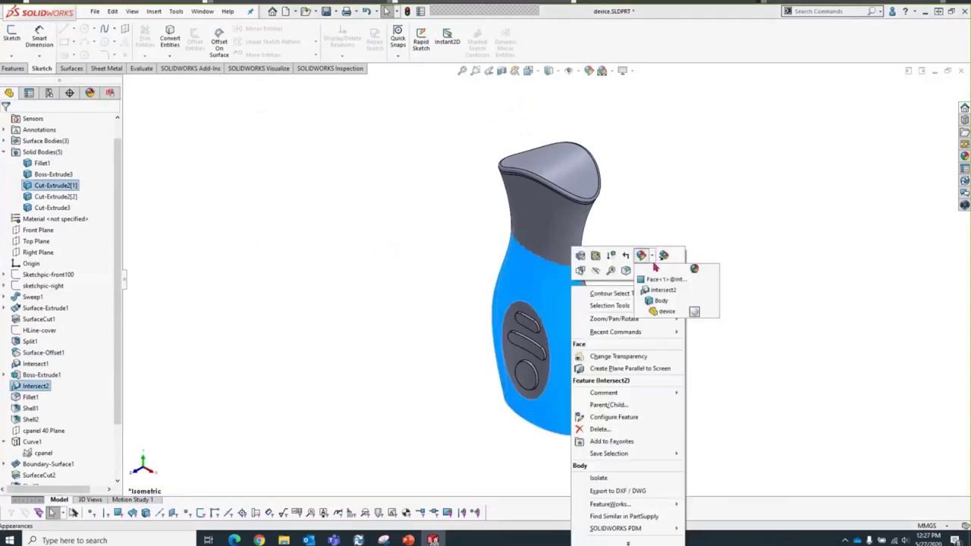
pyautogui.click(686, 319)
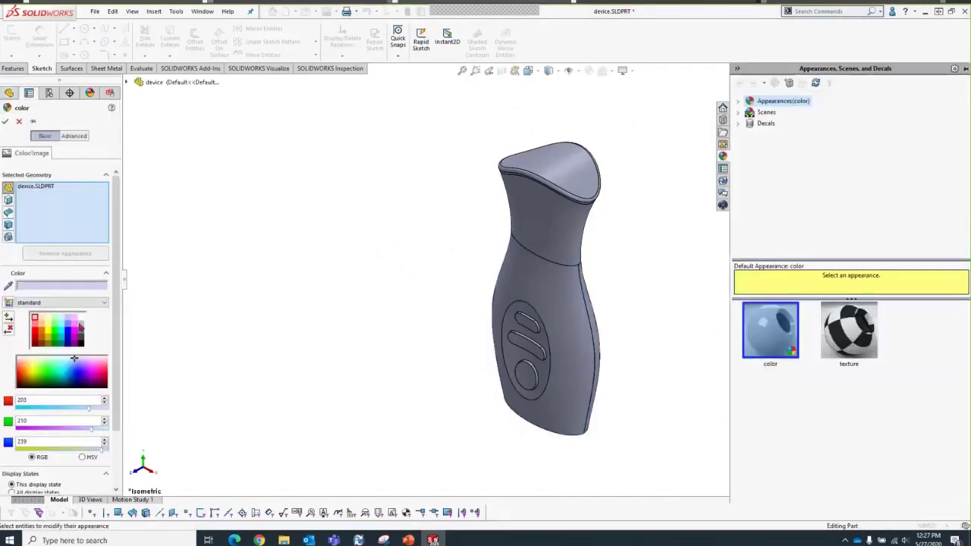
pyautogui.click(73, 319)
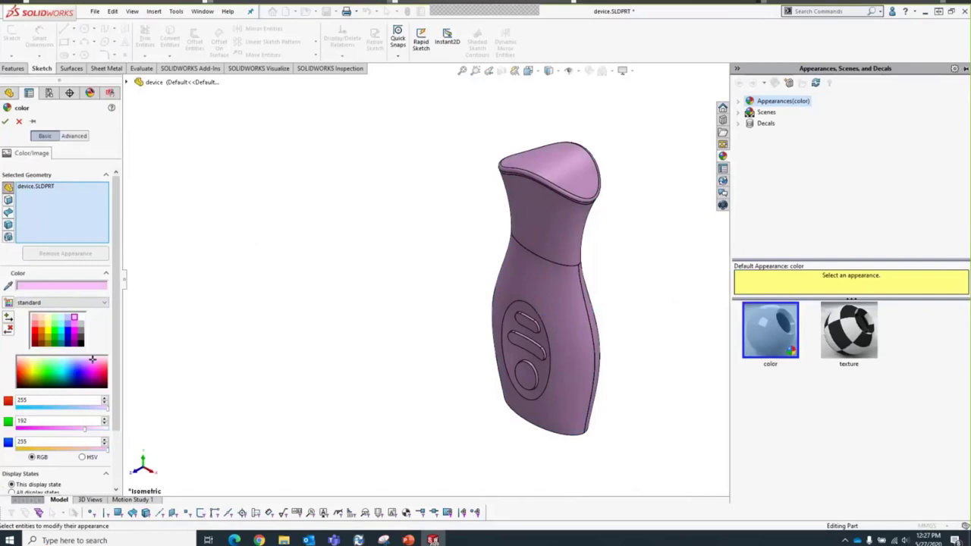
pyautogui.click(5, 122)
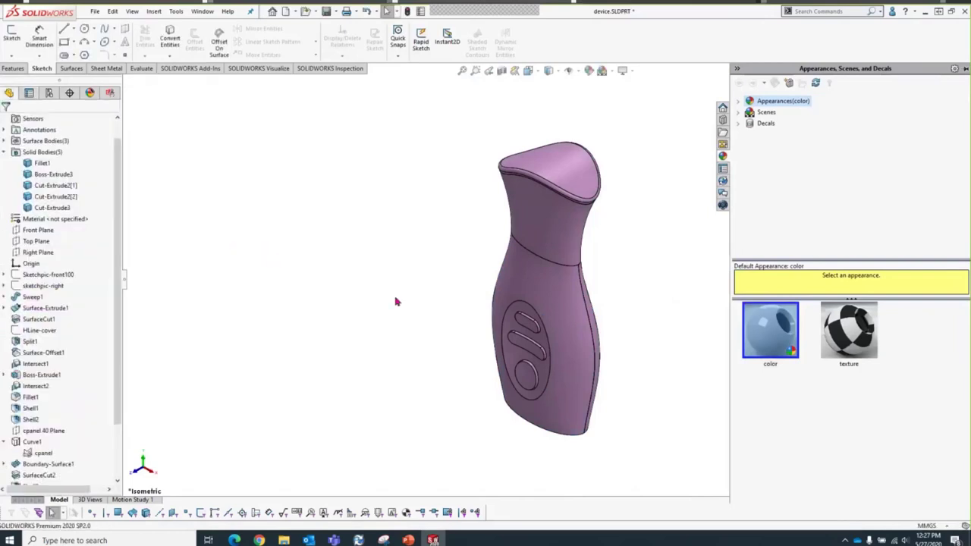
pyautogui.click(356, 303)
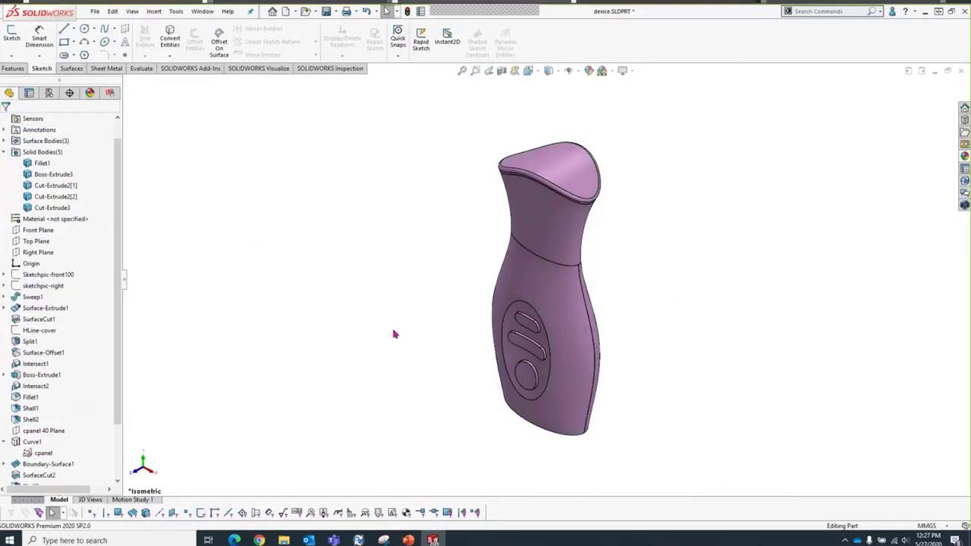
# Step: Switch to the PowerPoint slide show and advance to the Add Specific Features slide
pyautogui.moveTo(408, 541)
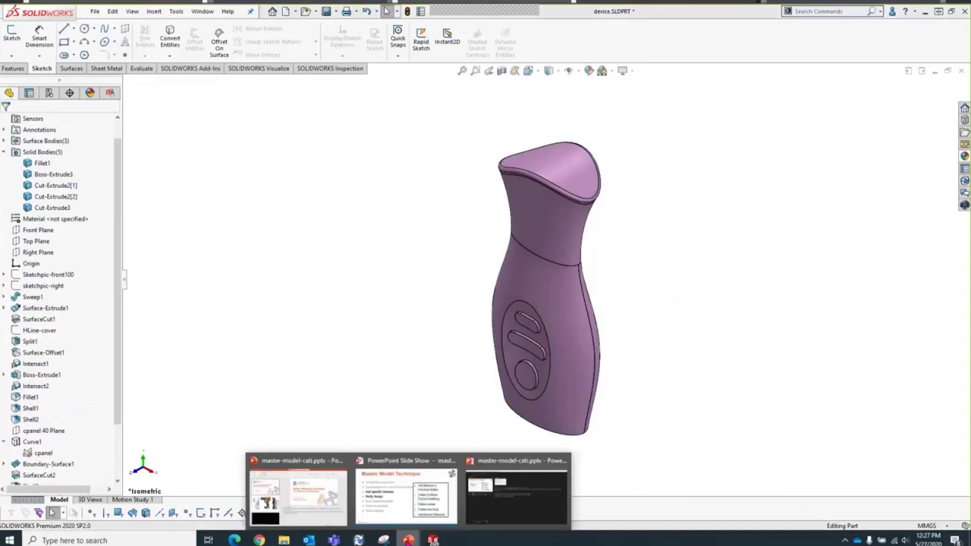
pyautogui.click(407, 497)
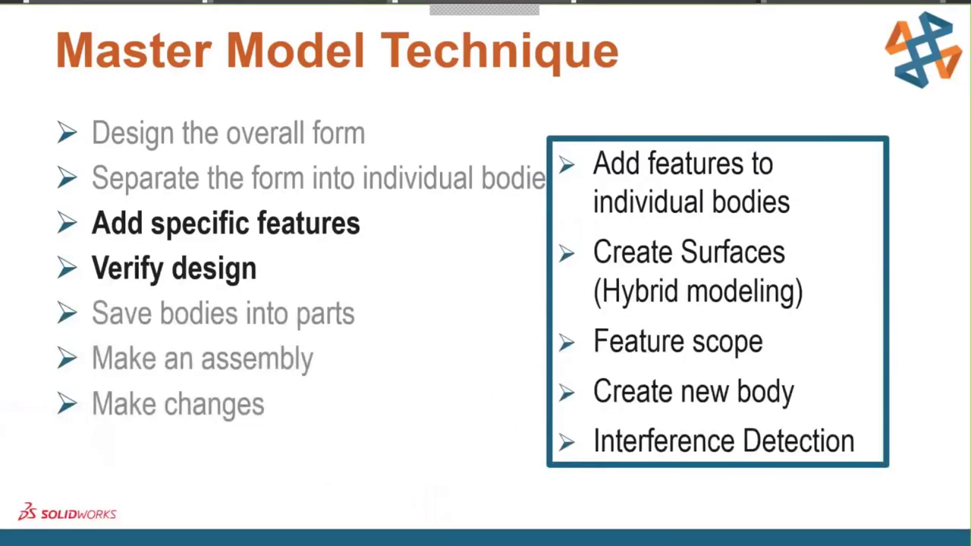
pyautogui.press('Right')
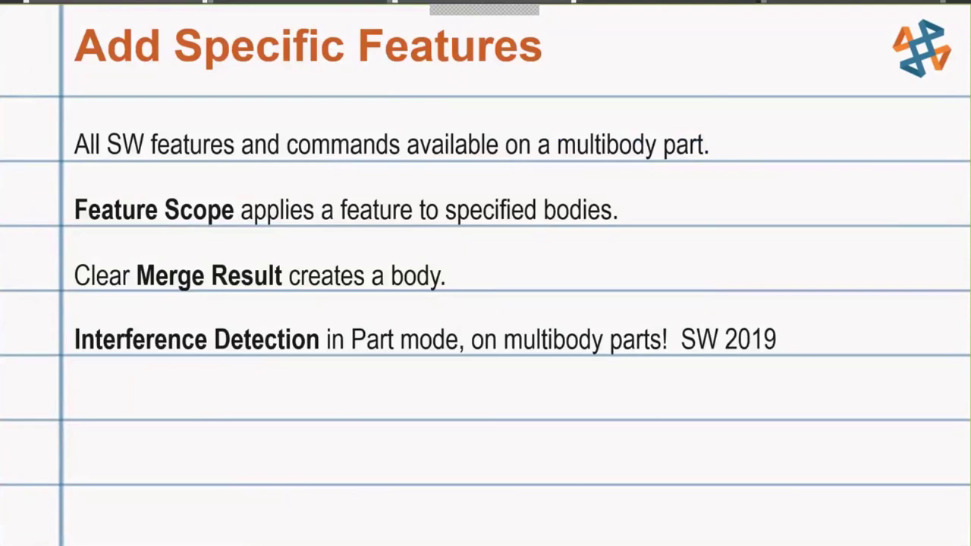
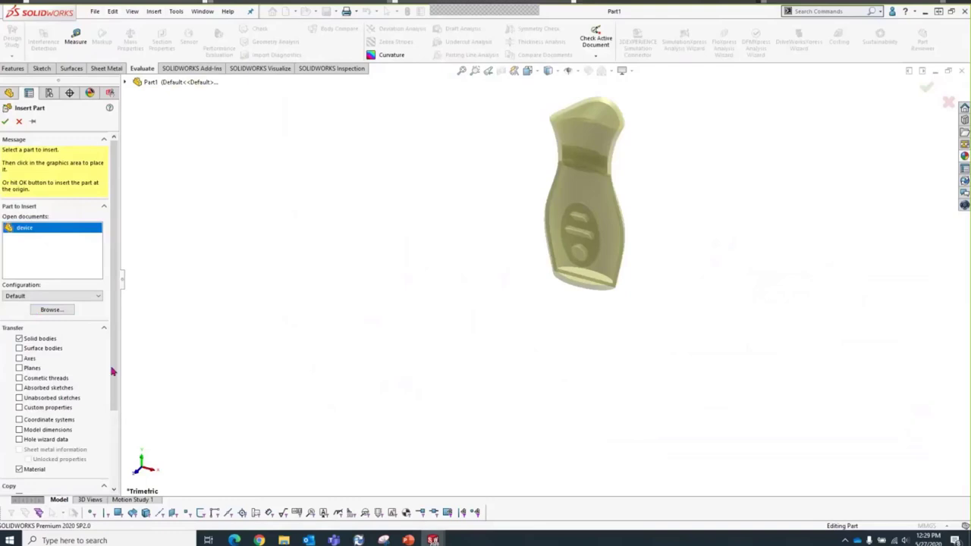
# Step: Insert the device part at the origin of Part1, transferring solid bodies and material and keeping the link to the original part
pyautogui.moveTo(114, 368); pyautogui.dragTo(129, 425)
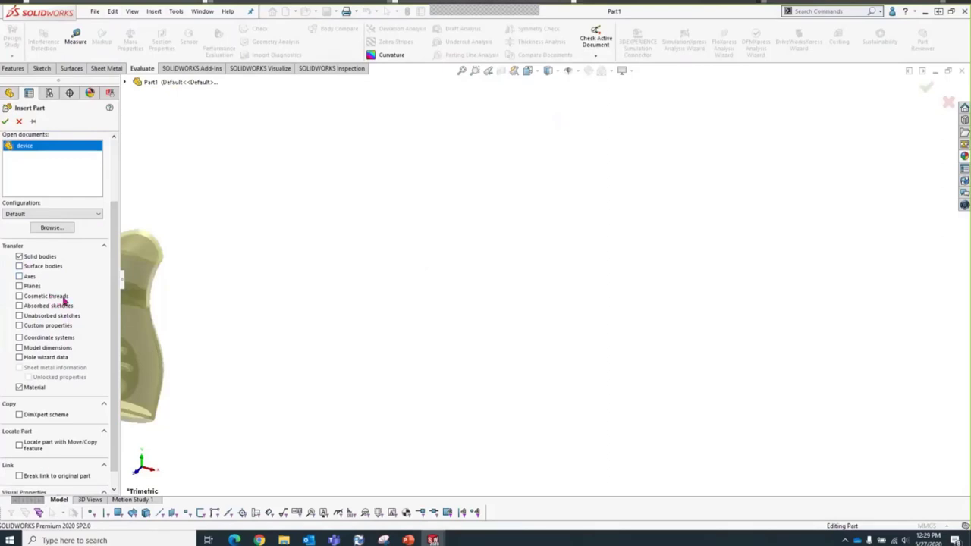
pyautogui.click(59, 482)
pyautogui.click(64, 481)
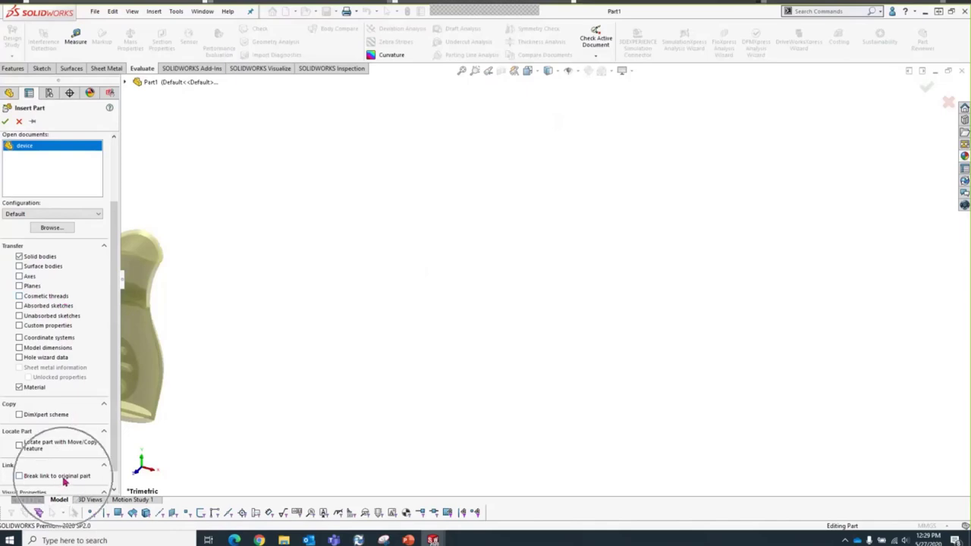
pyautogui.click(64, 481)
pyautogui.click(65, 481)
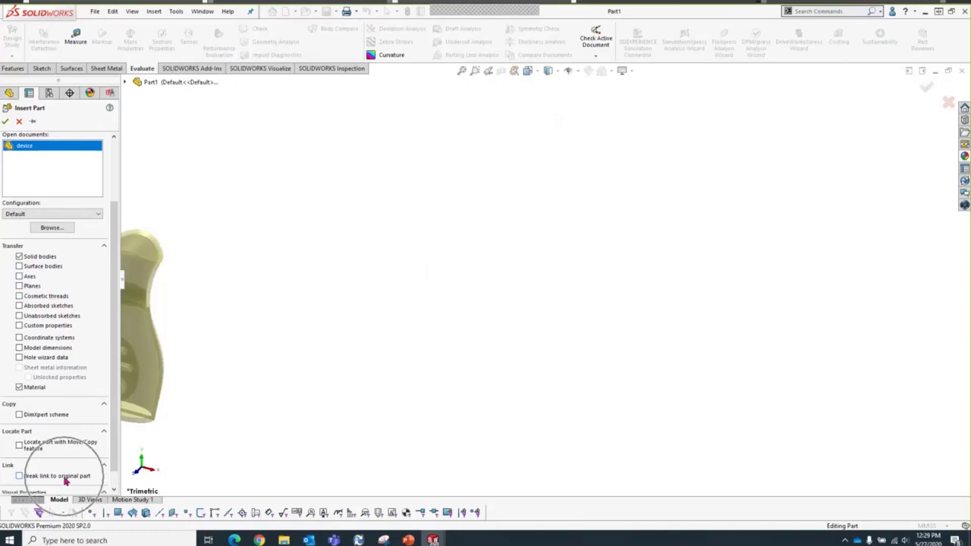
pyautogui.click(65, 480)
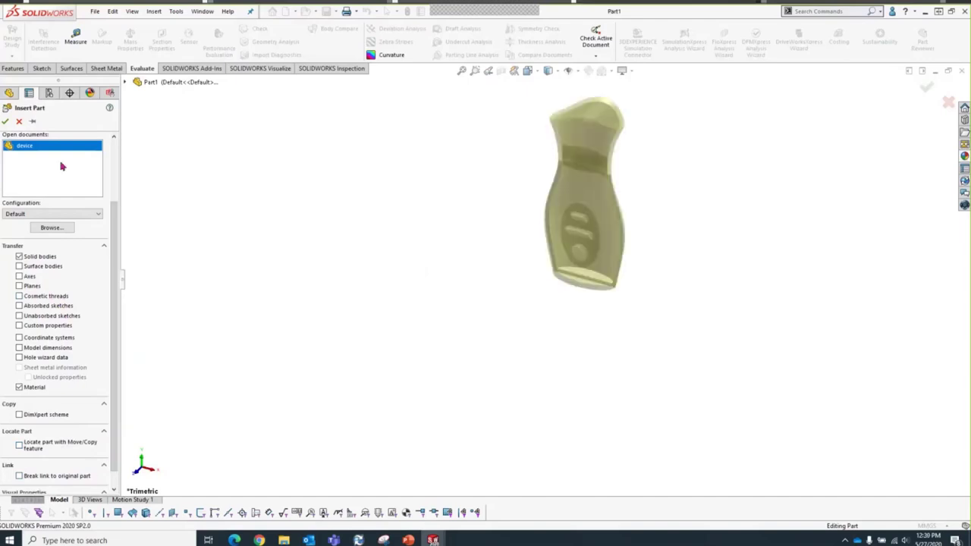
pyautogui.click(6, 123)
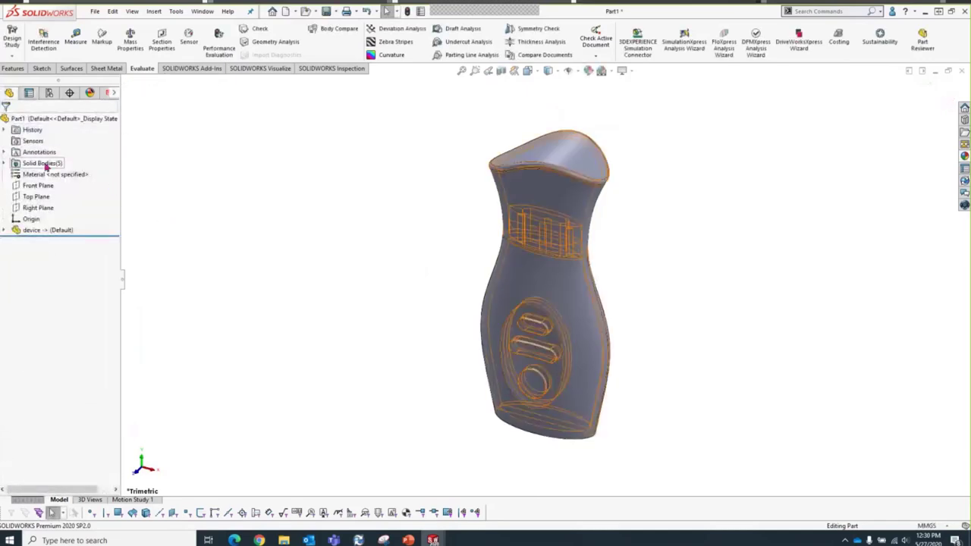
# Step: Use Delete/Keep Body to keep only the front lower housing body, Cut-Extrude2[1], in the new part
pyautogui.click(5, 163)
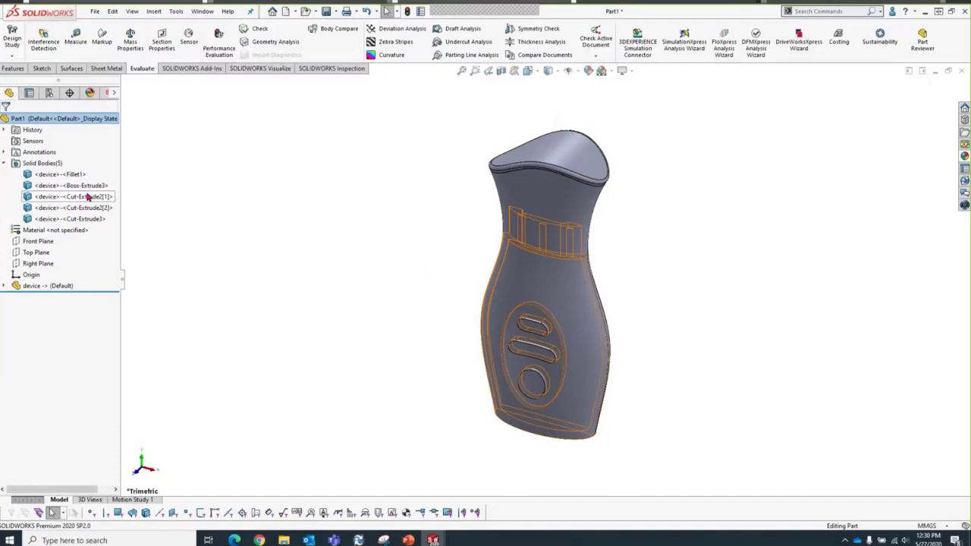
pyautogui.click(814, 12)
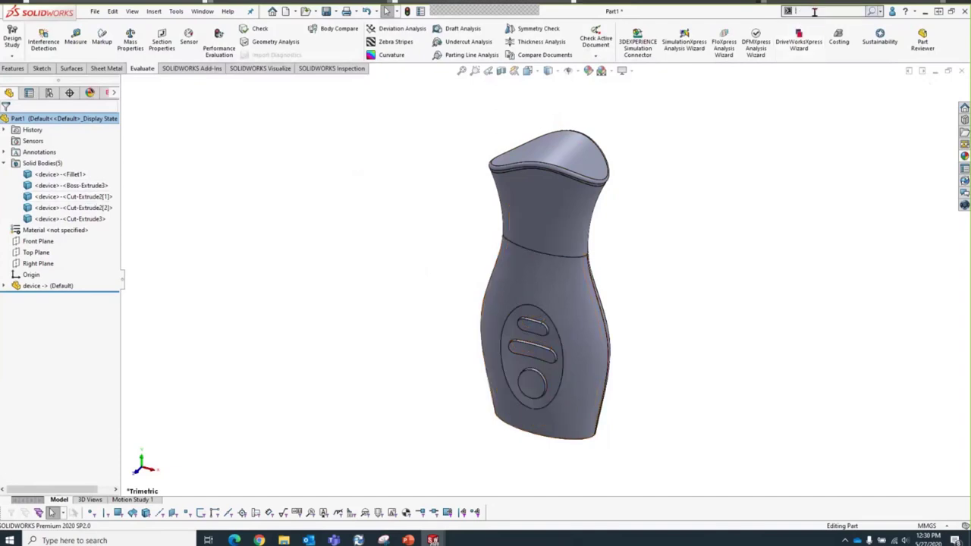
pyautogui.write('dele')
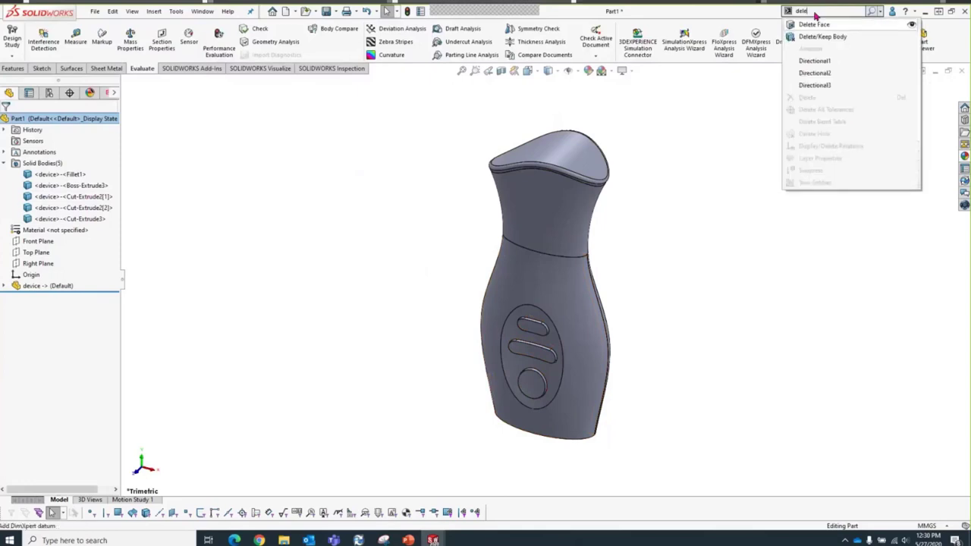
pyautogui.click(816, 37)
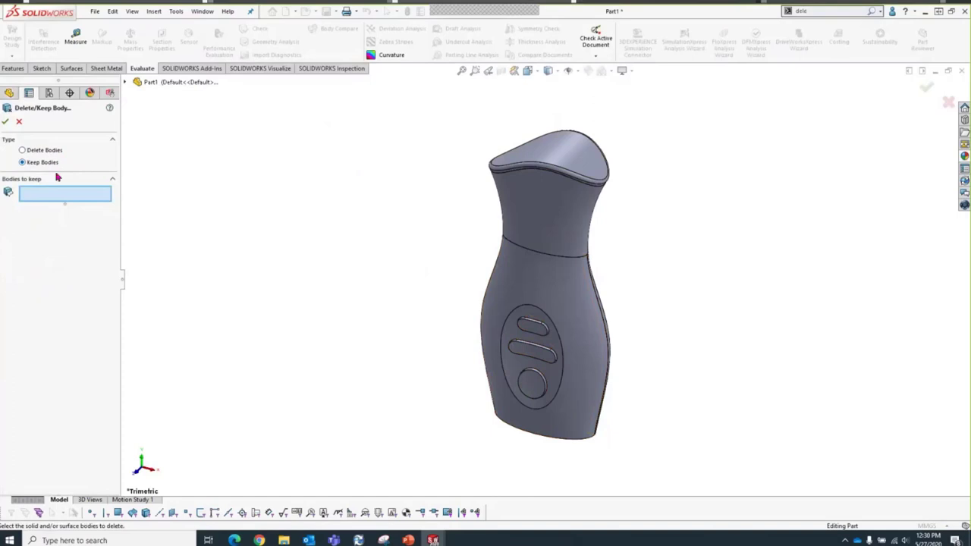
pyautogui.click(521, 277)
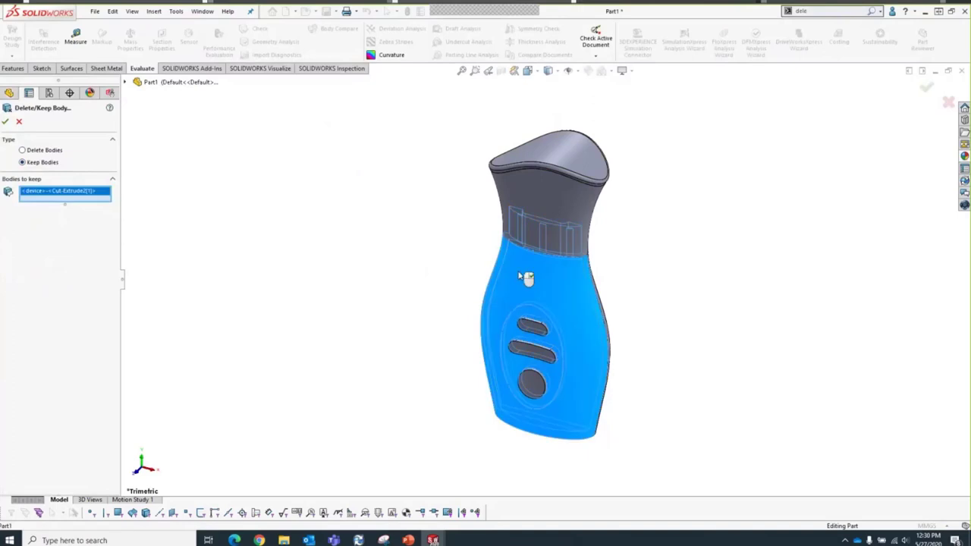
pyautogui.click(523, 198)
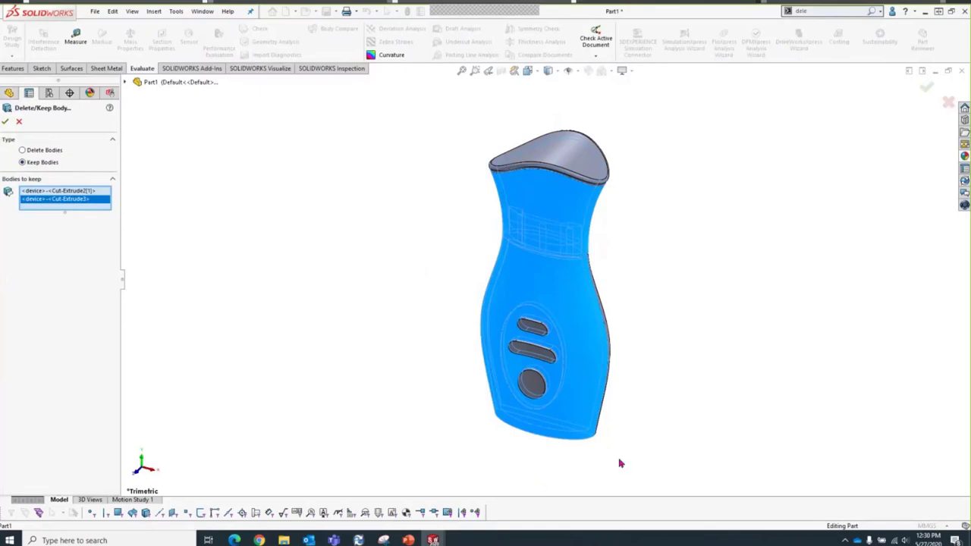
pyautogui.click(522, 198)
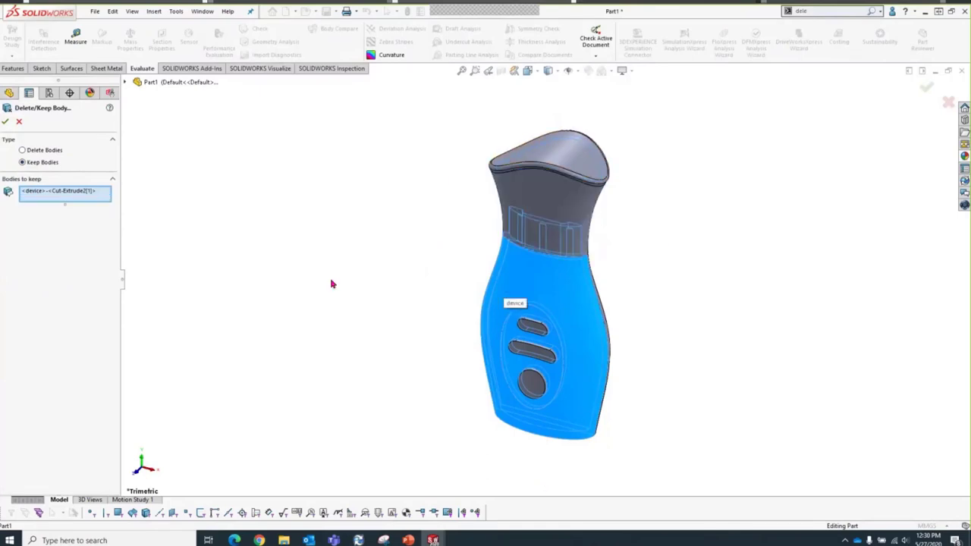
pyautogui.click(5, 122)
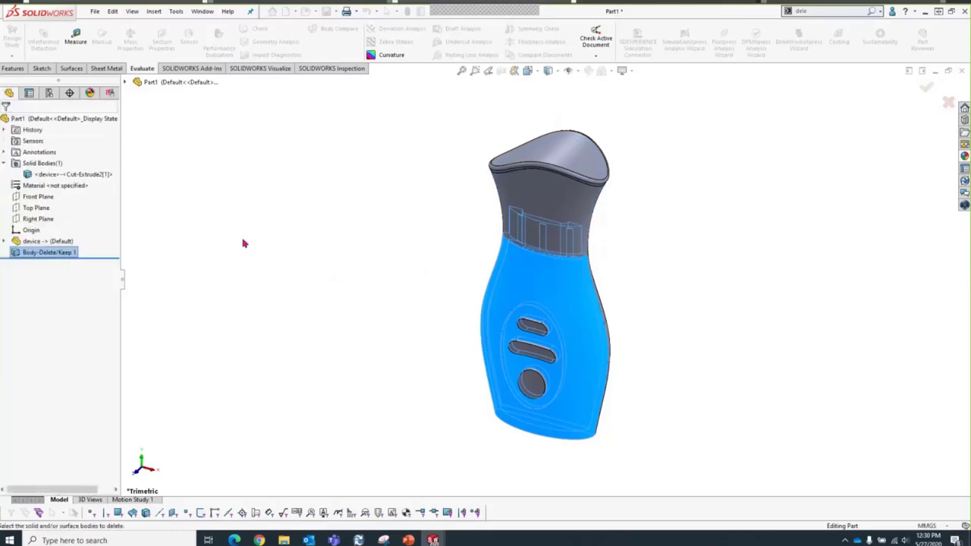
pyautogui.click(318, 304)
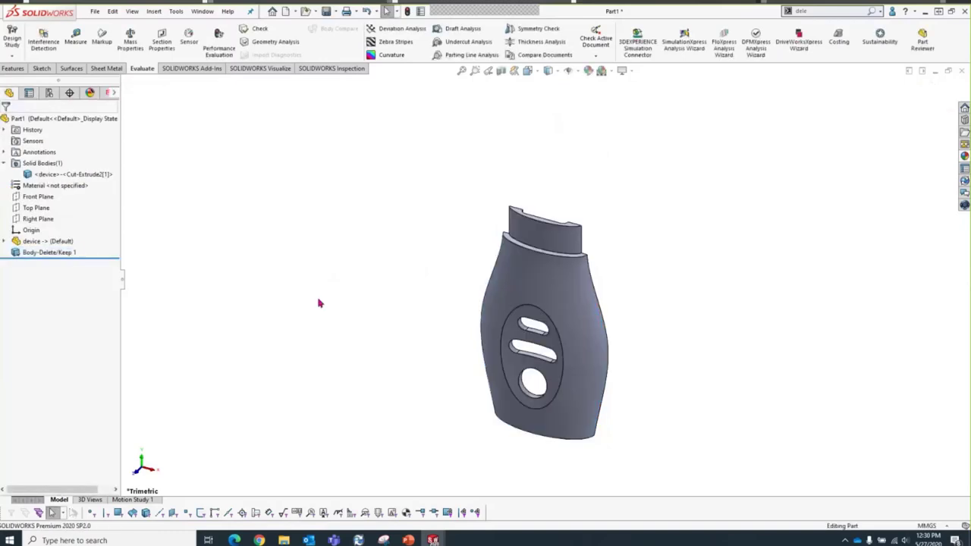
pyautogui.moveTo(345, 325); pyautogui.dragTo(445, 369, button='middle')
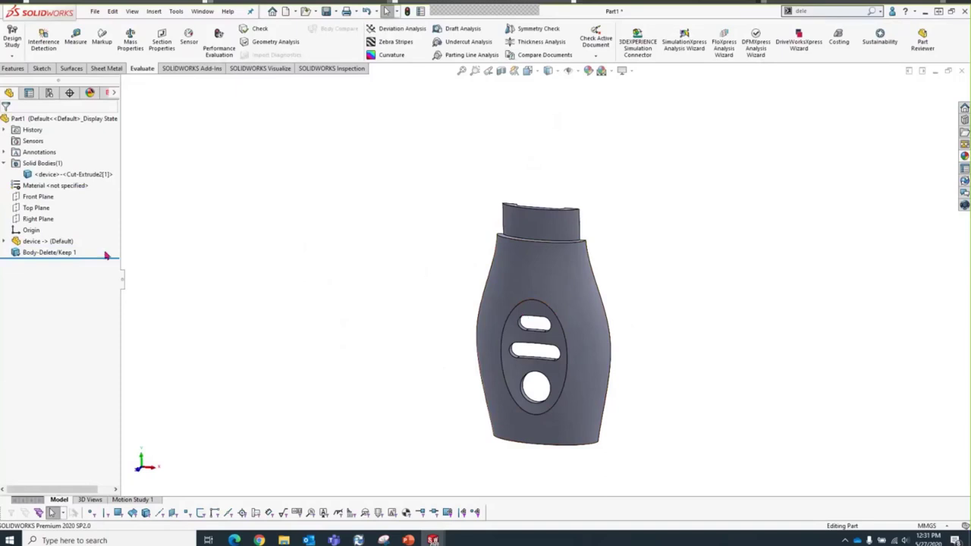
pyautogui.moveTo(33, 243)
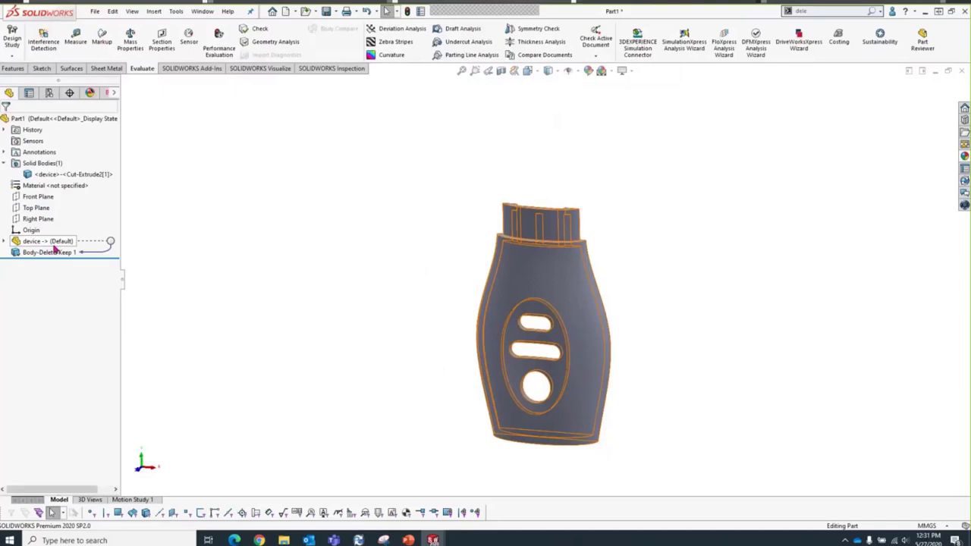
# Step: Open the master device part in context from the inserted device feature, review its feature tree, and return to Part1
pyautogui.rightClick(34, 243)
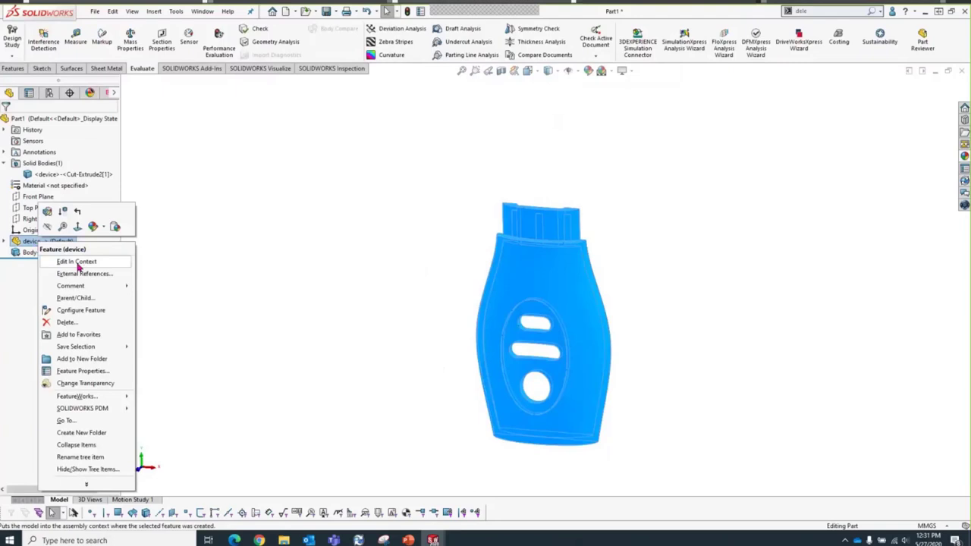
pyautogui.click(76, 262)
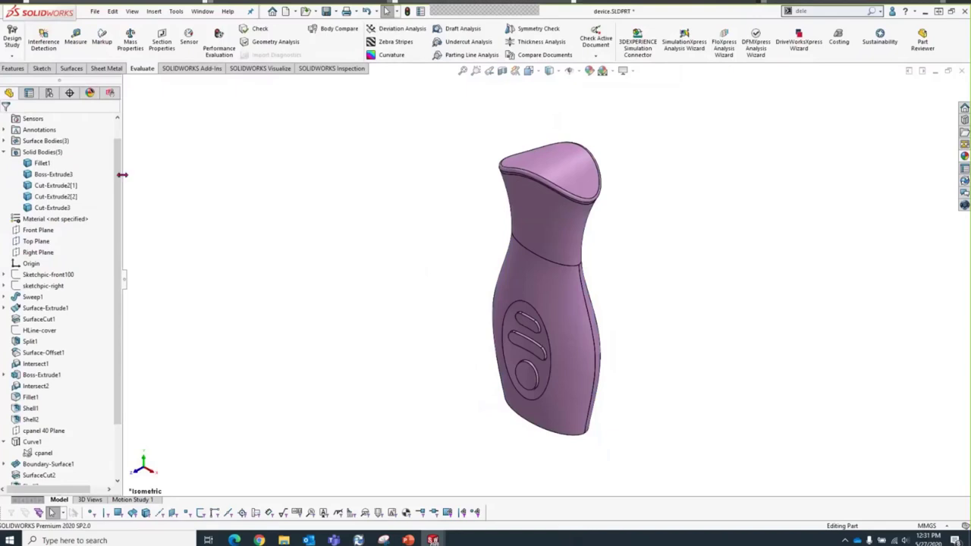
pyautogui.scroll(-2, 116, 189)
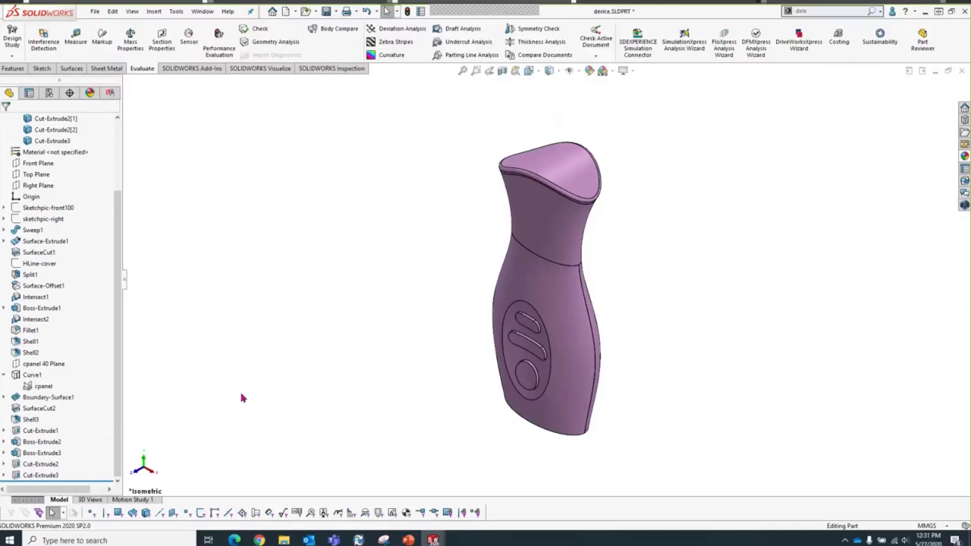
pyautogui.click(201, 10)
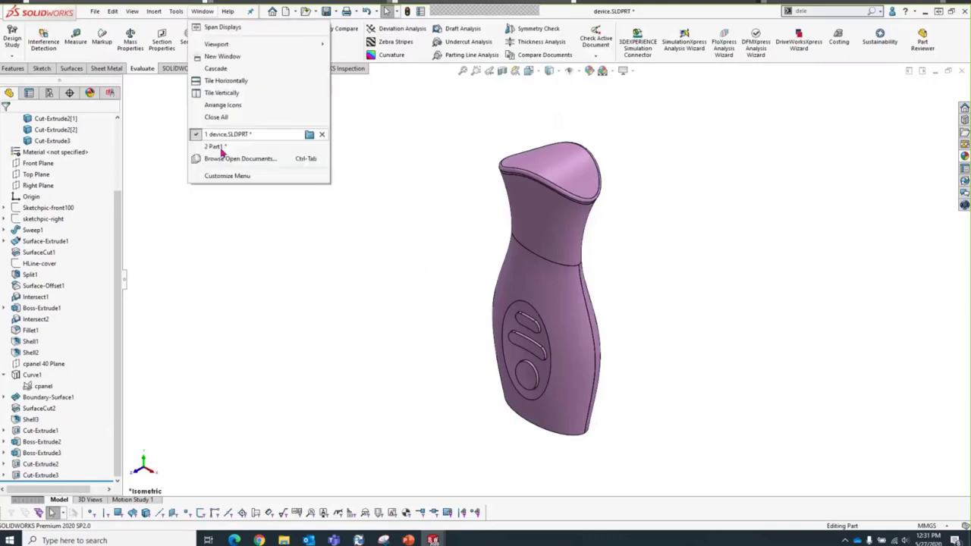
pyautogui.click(219, 146)
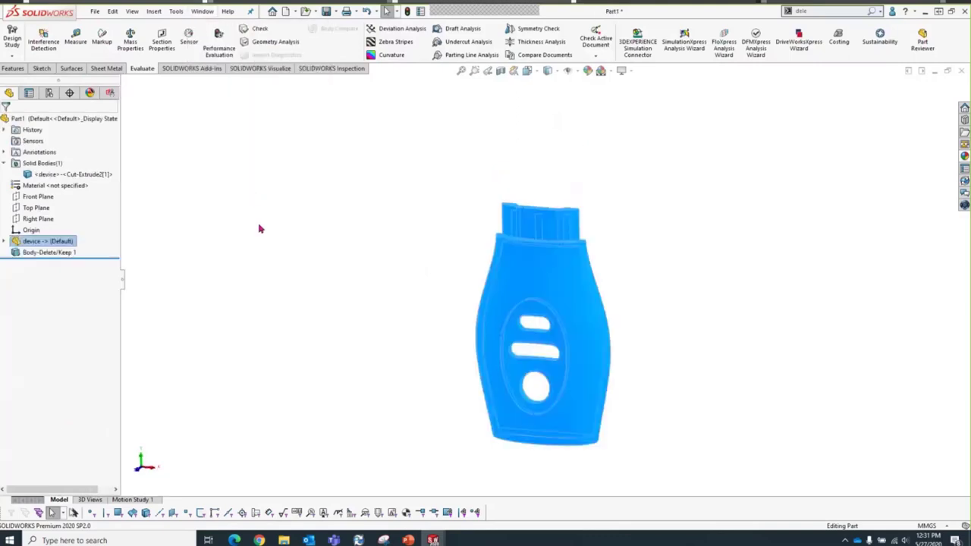
pyautogui.click(250, 222)
# Step: Save the front housing part as device-front-ip in the test-sunday folder, saving the modified master part along with it
pyautogui.click(95, 11)
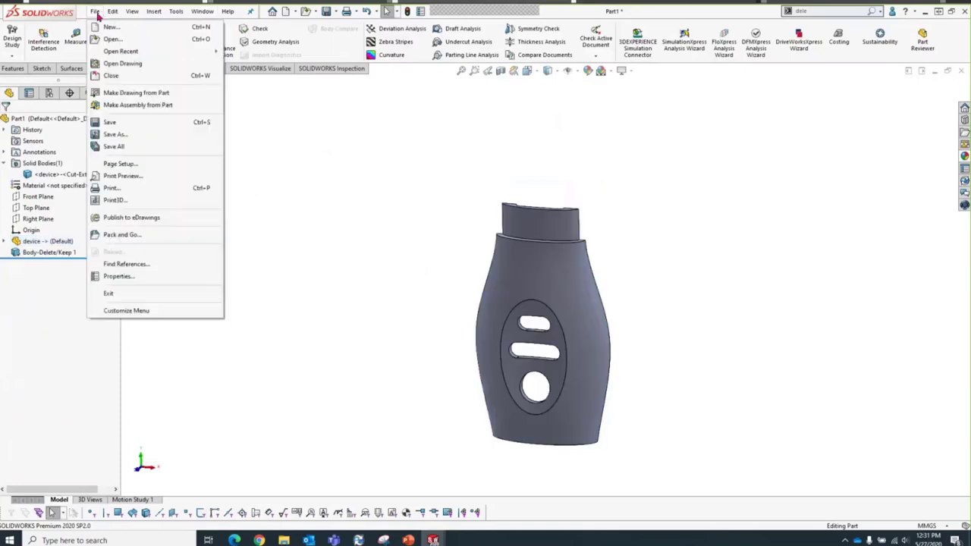
pyautogui.click(121, 135)
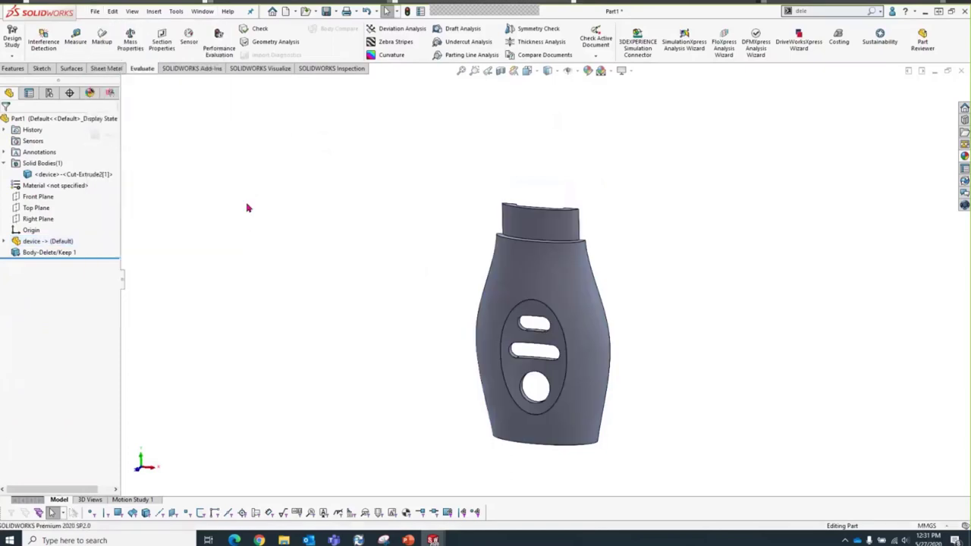
pyautogui.write('devicce')
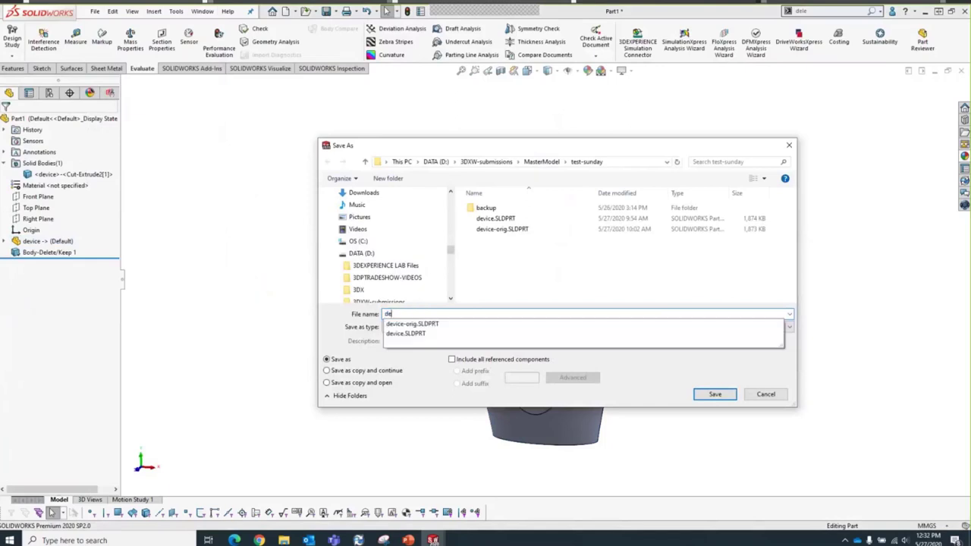
pyautogui.press('BackSpace')
pyautogui.press('BackSpace')
pyautogui.write('e-fo')
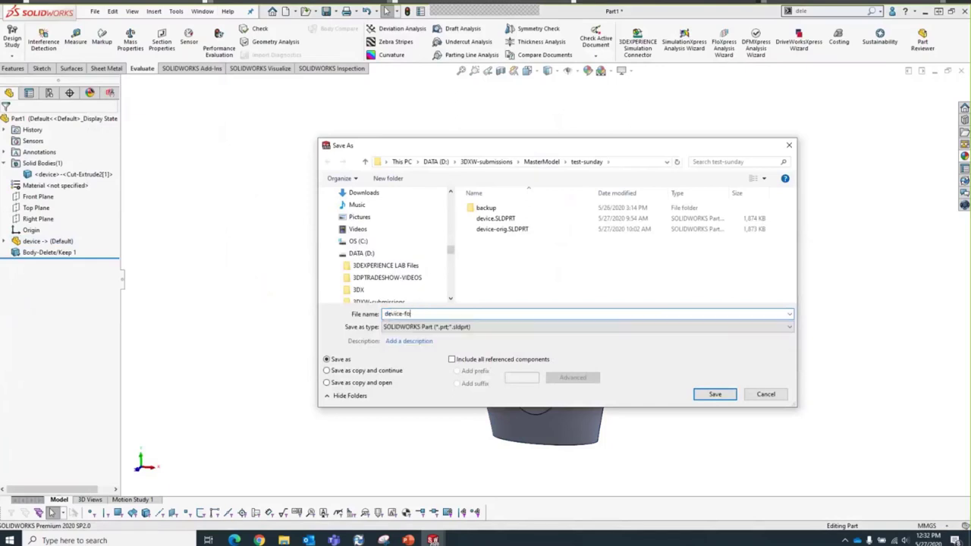
pyautogui.write('ont')
pyautogui.write('-c')
pyautogui.write('p')
pyautogui.click(714, 396)
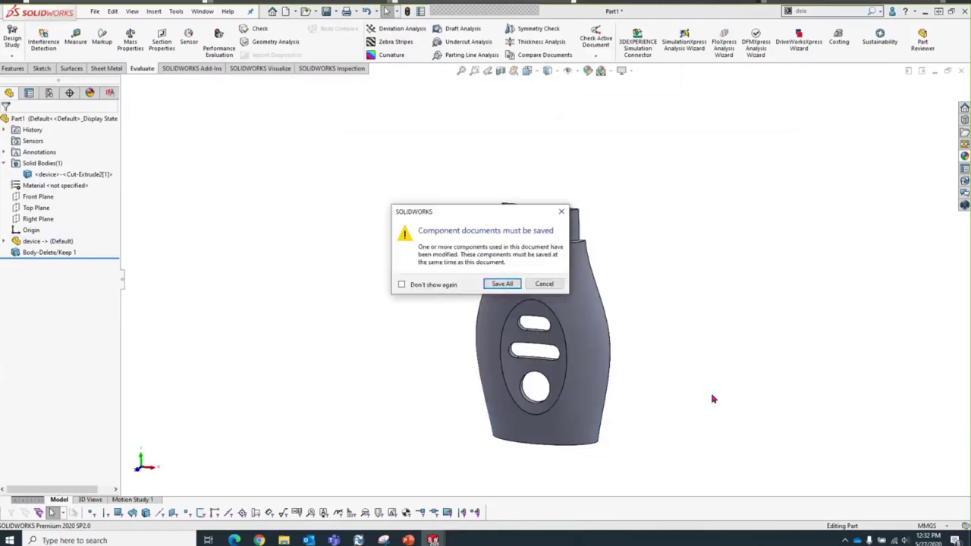
pyautogui.click(500, 284)
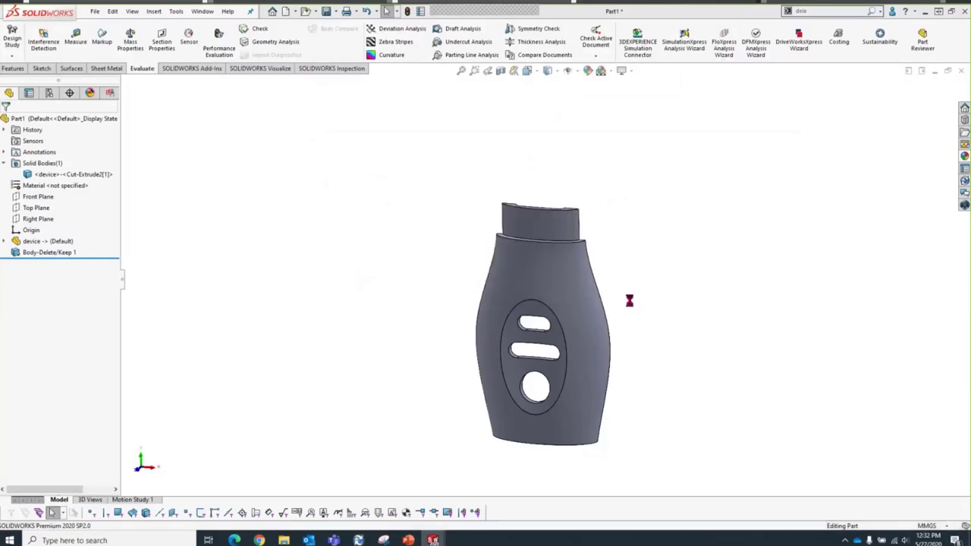
# Step: Create a new part from the Part_MM template and insert the device part at its origin, transferring solid bodies and material
pyautogui.moveTo(629, 302); pyautogui.dragTo(626, 329, button='middle')
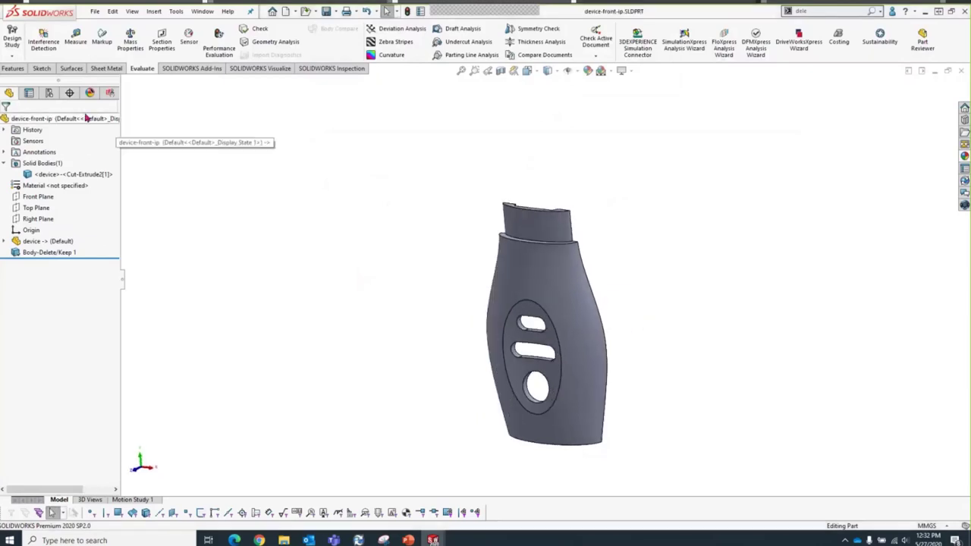
pyautogui.click(95, 11)
pyautogui.click(110, 25)
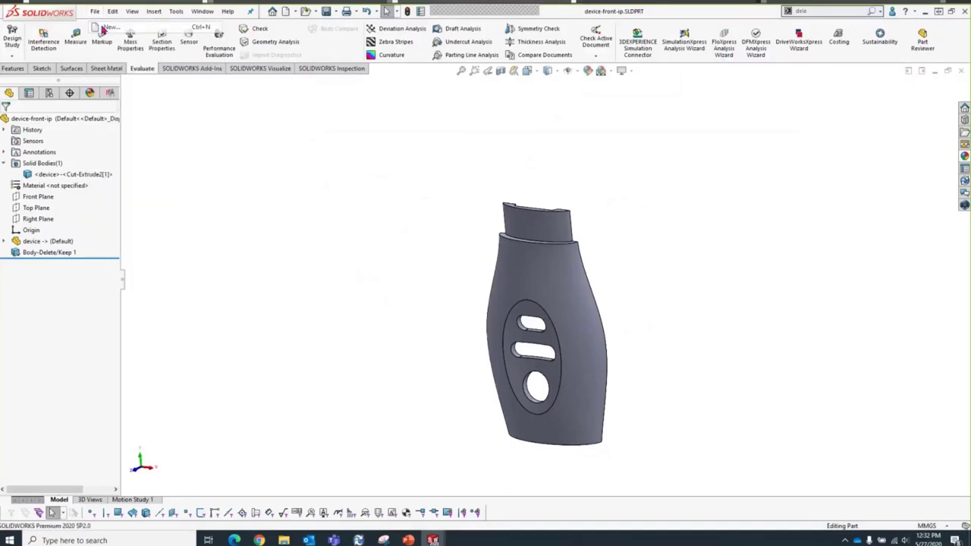
pyautogui.click(206, 210)
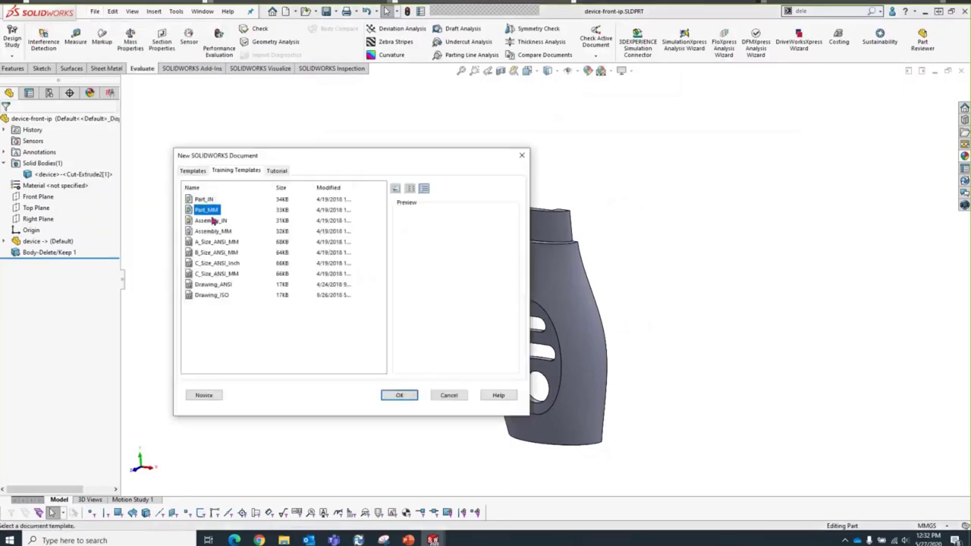
pyautogui.click(405, 396)
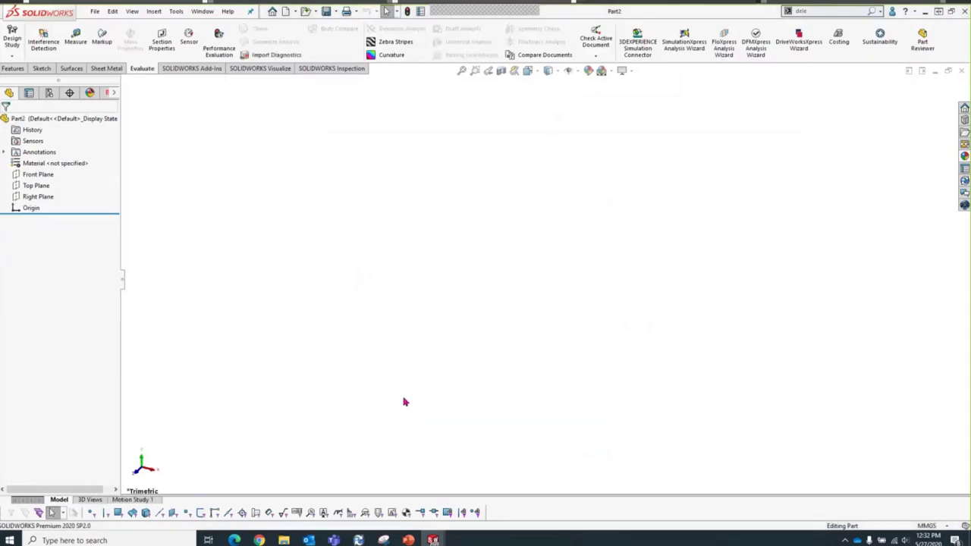
pyautogui.click(153, 11)
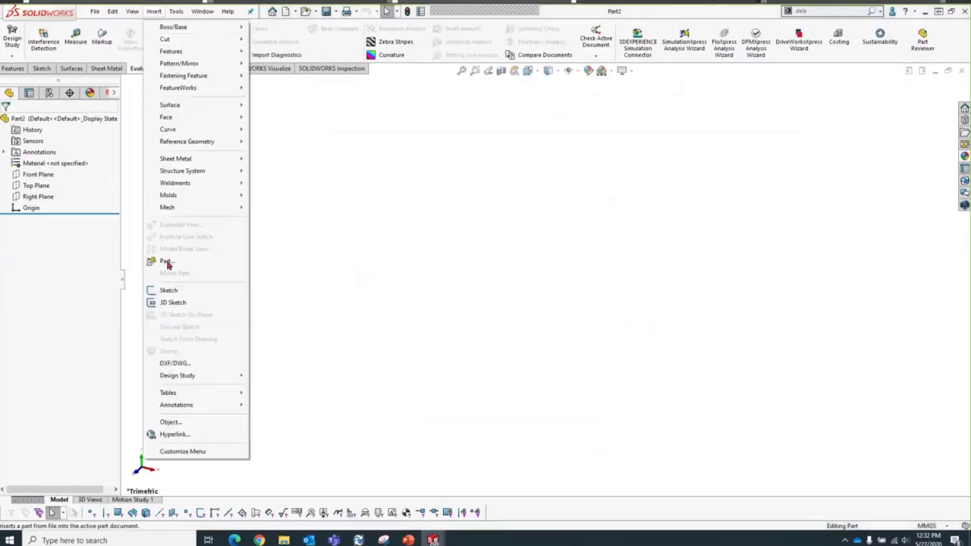
pyautogui.click(166, 262)
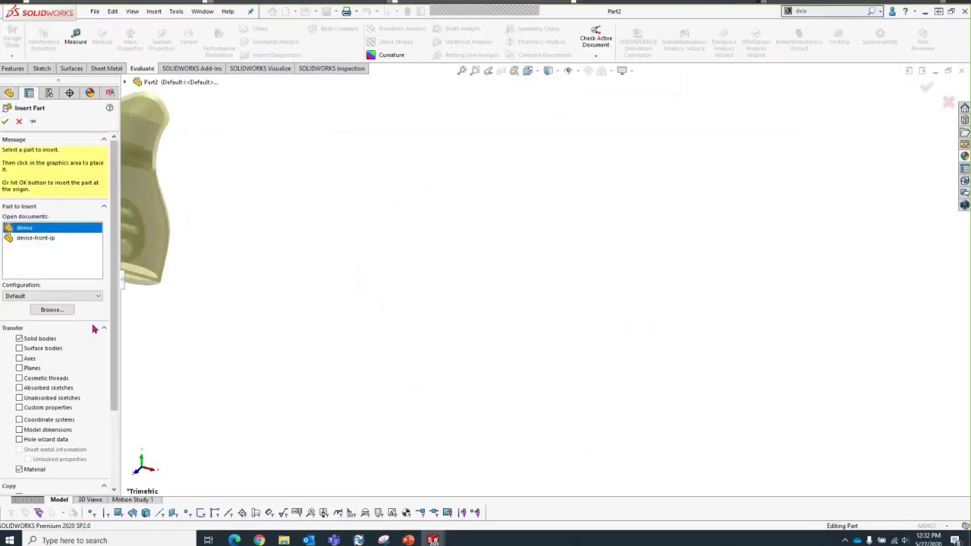
pyautogui.click(5, 122)
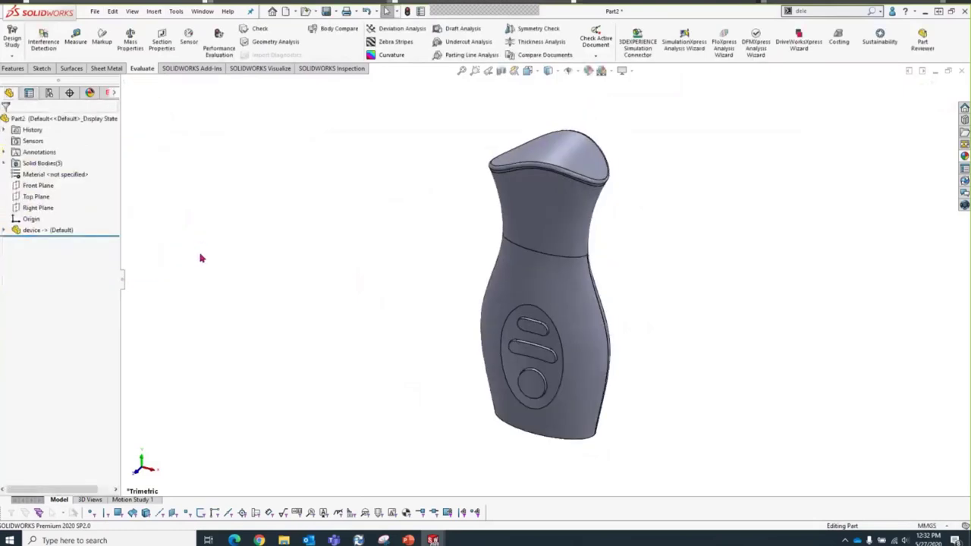
# Step: Use Delete/Keep Body to keep only the rear lower housing body, Cut-Extrude2[2], in the new part
pyautogui.click(4, 163)
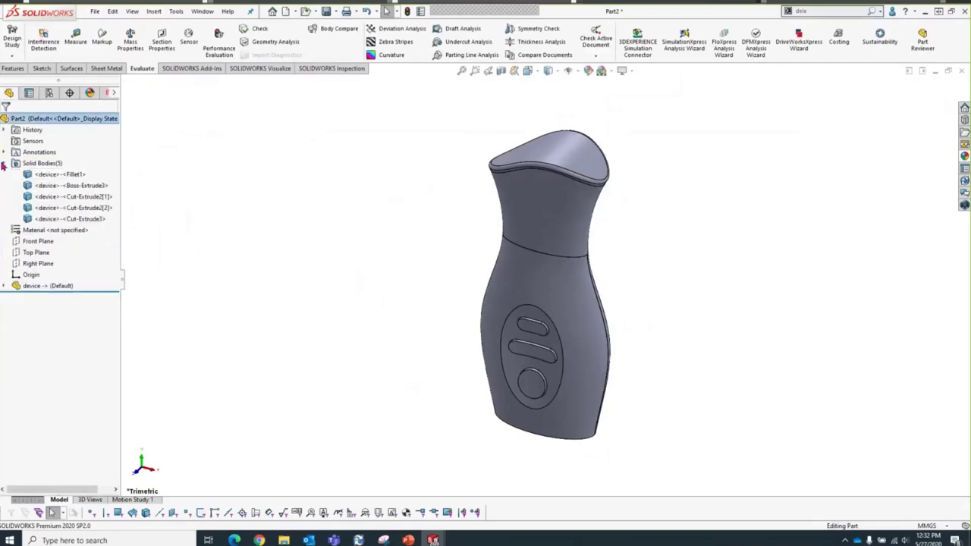
pyautogui.rightClick(55, 209)
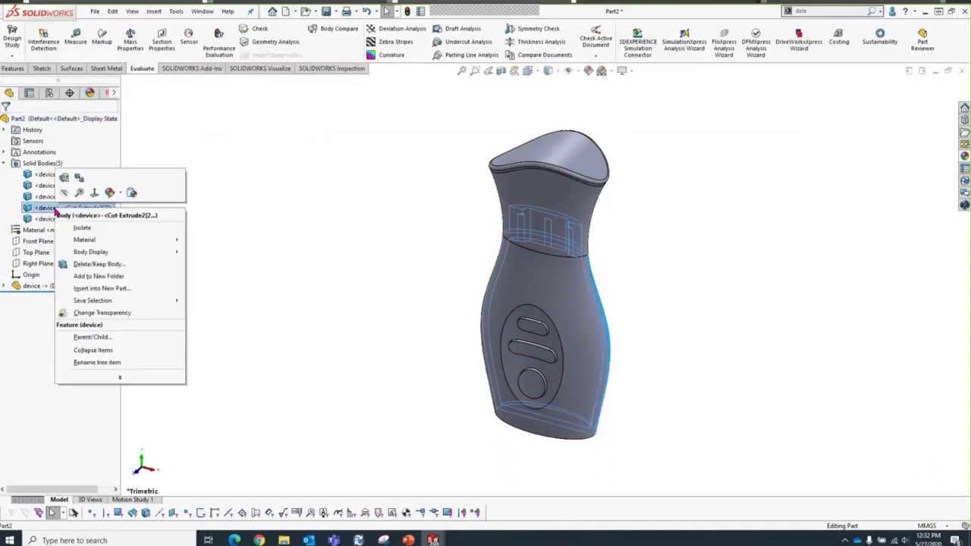
pyautogui.click(100, 265)
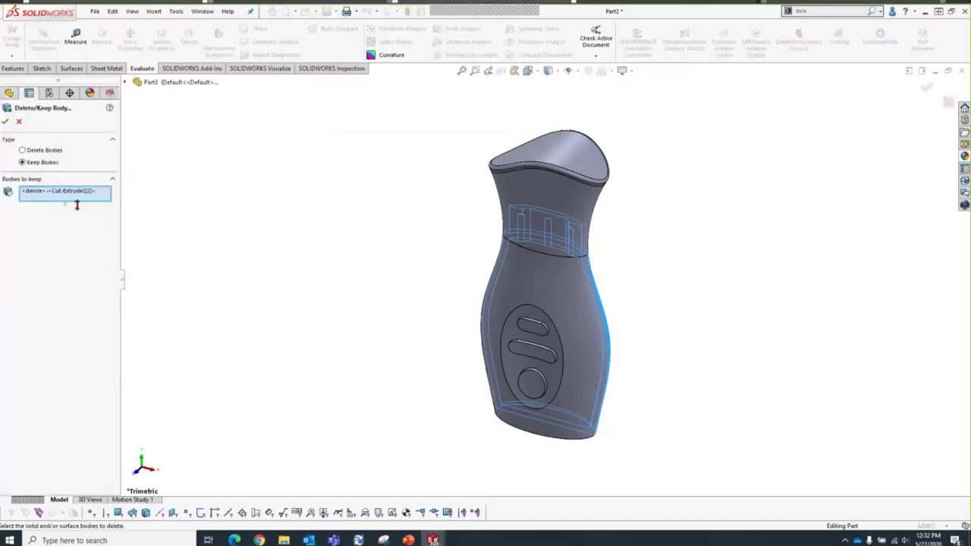
pyautogui.click(5, 122)
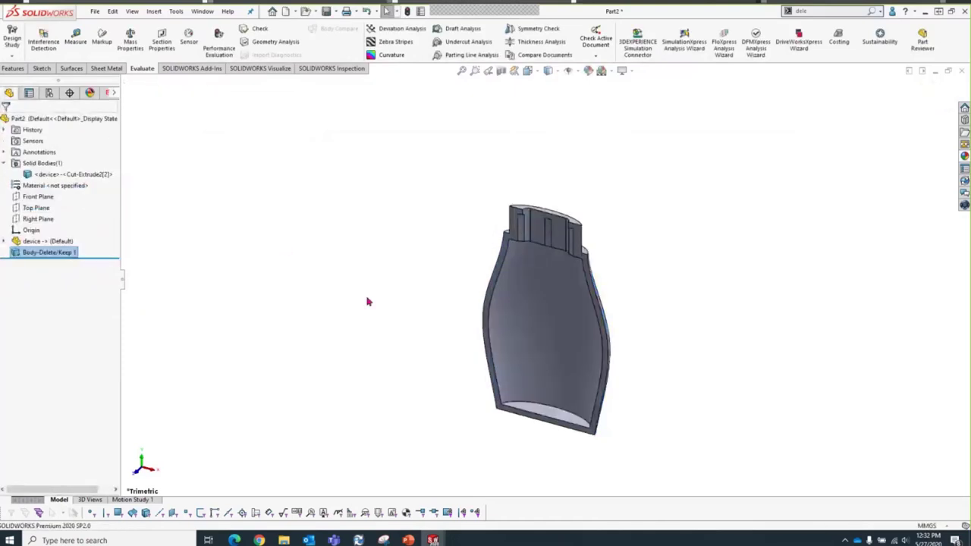
# Step: Save the rear housing part as device-rear-ip in the test-sunday folder
pyautogui.click(95, 12)
pyautogui.click(114, 135)
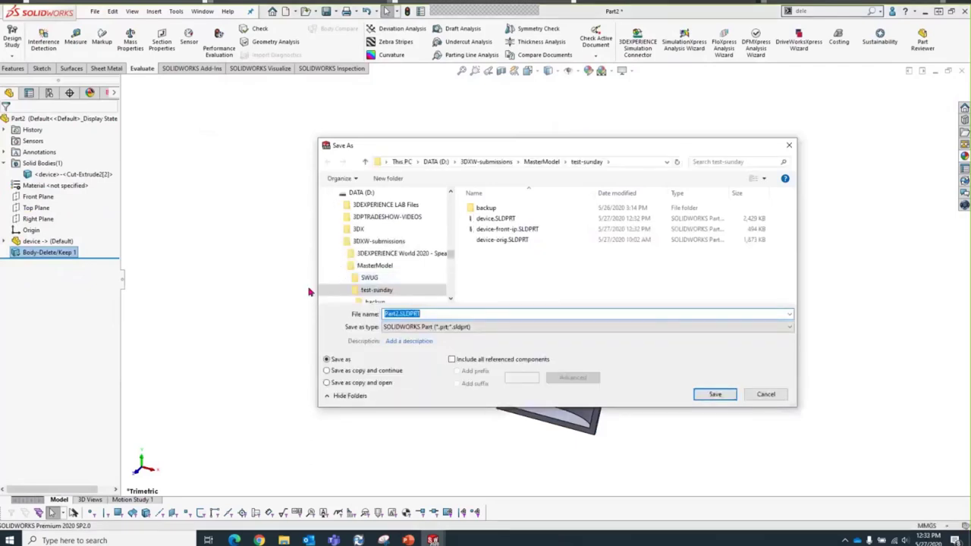
pyautogui.write('de')
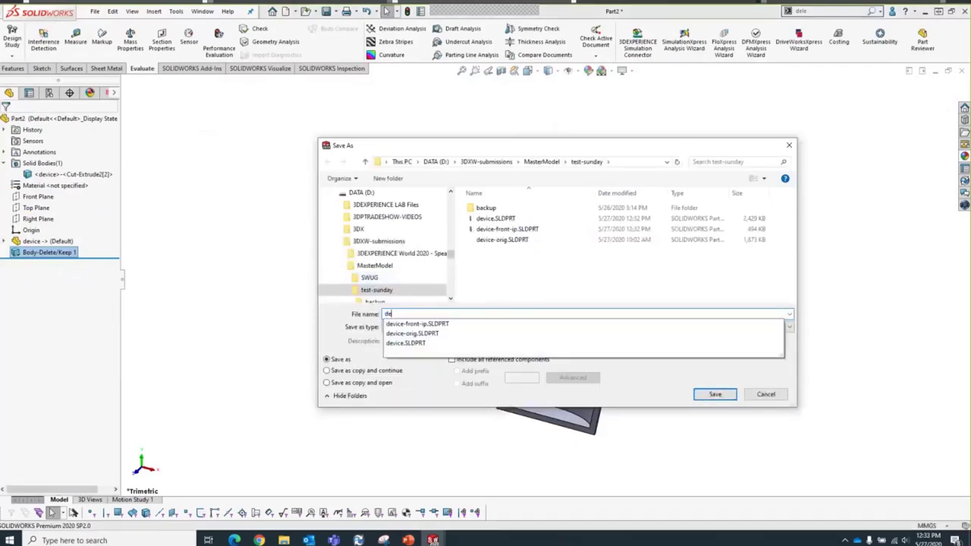
pyautogui.write('vice-rear-ip')
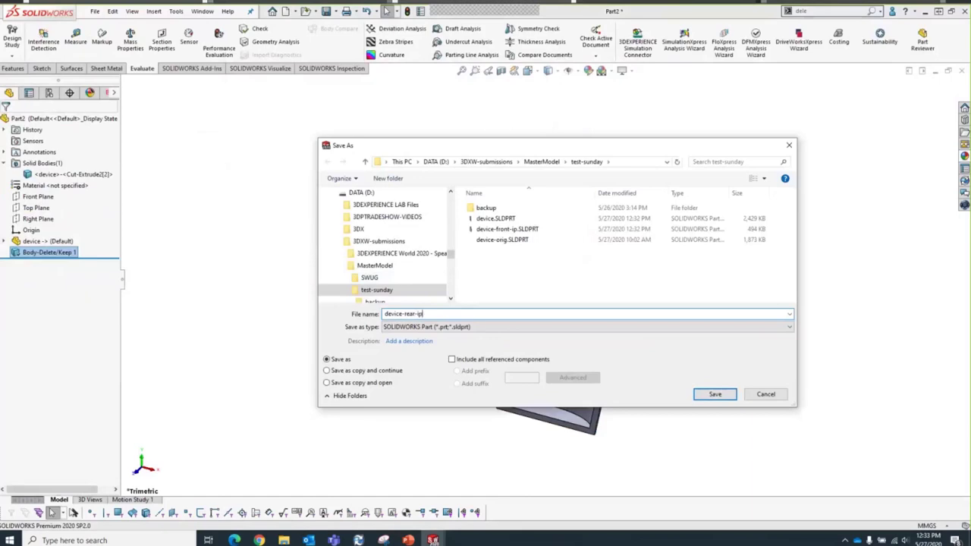
pyautogui.press('Return')
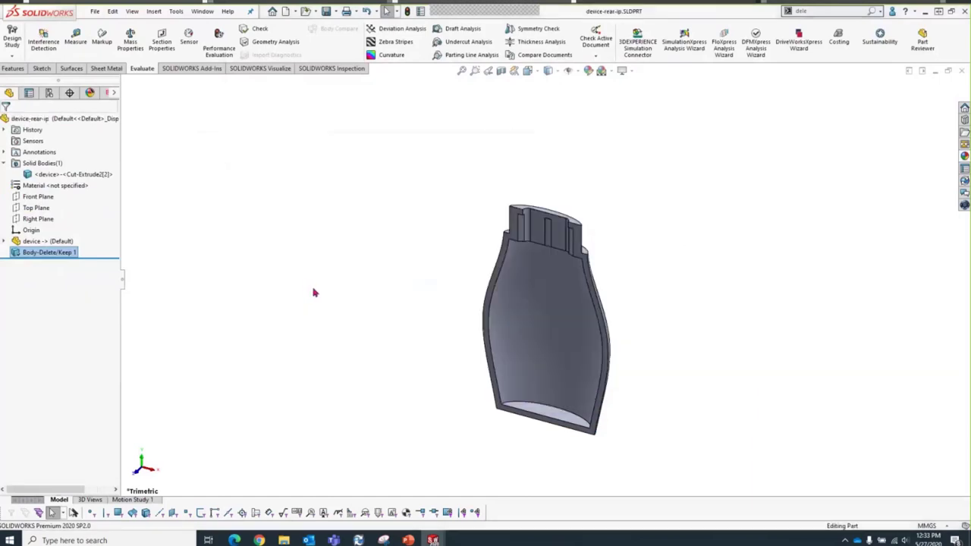
pyautogui.click(314, 291)
# Step: Make an assembly from the rear housing part using the Assembly_MM template, placing device-rear-ip at the assembly origin
pyautogui.click(295, 12)
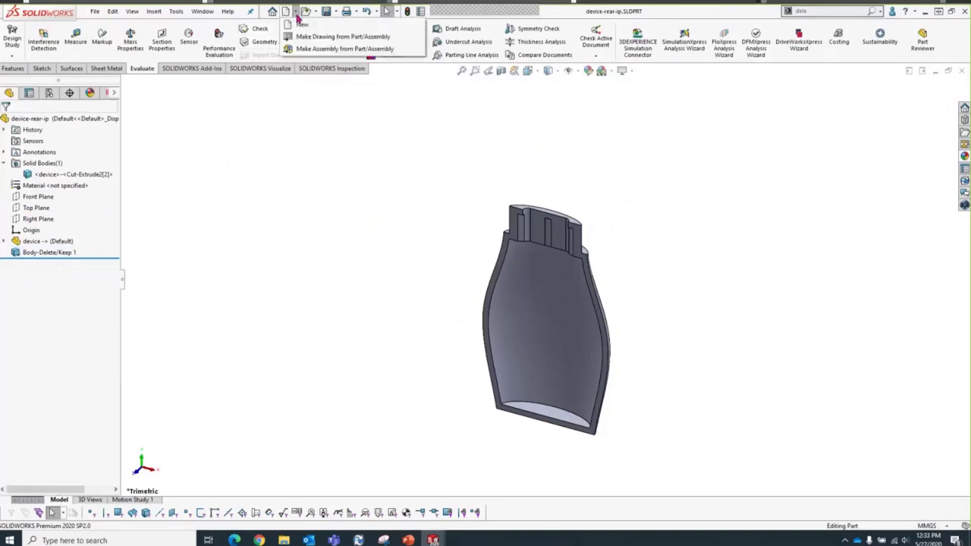
pyautogui.click(311, 48)
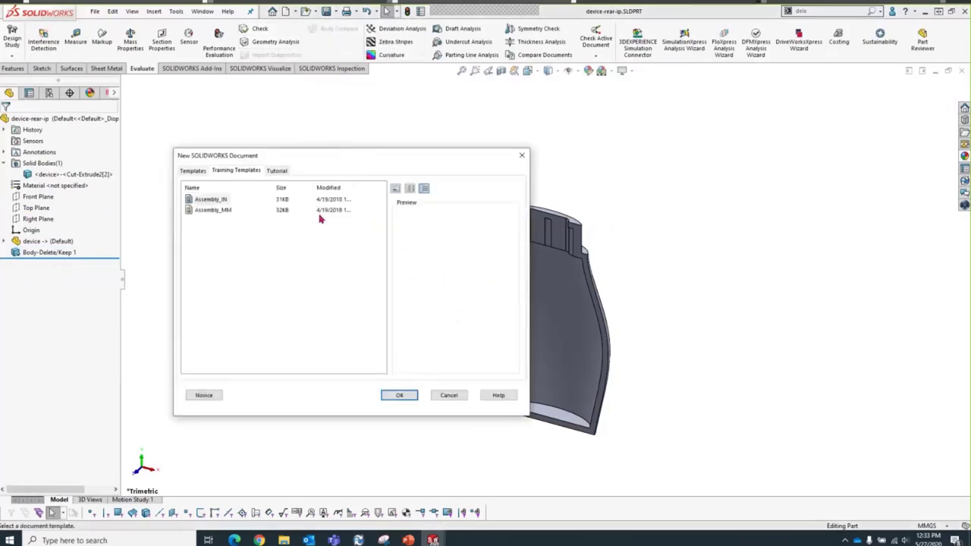
pyautogui.click(217, 210)
pyautogui.click(399, 394)
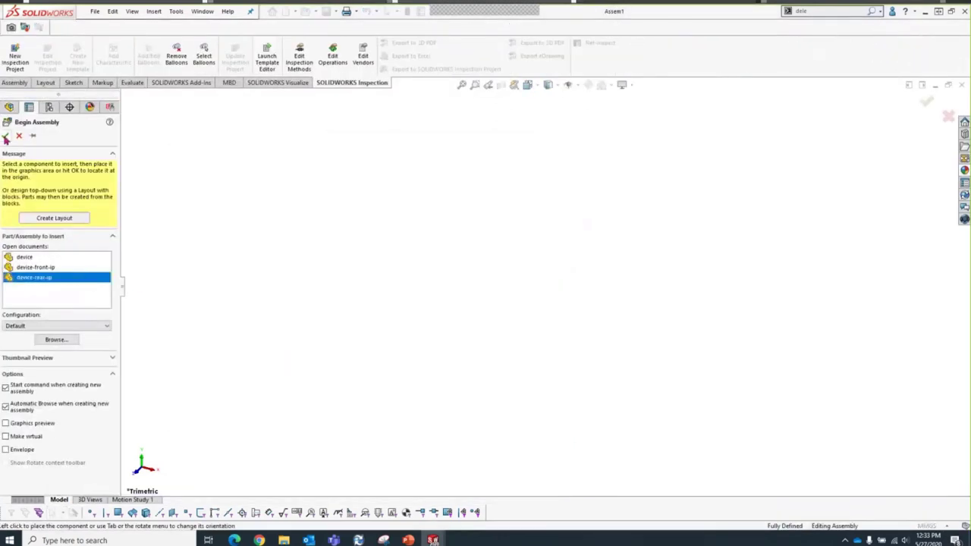
pyautogui.click(6, 135)
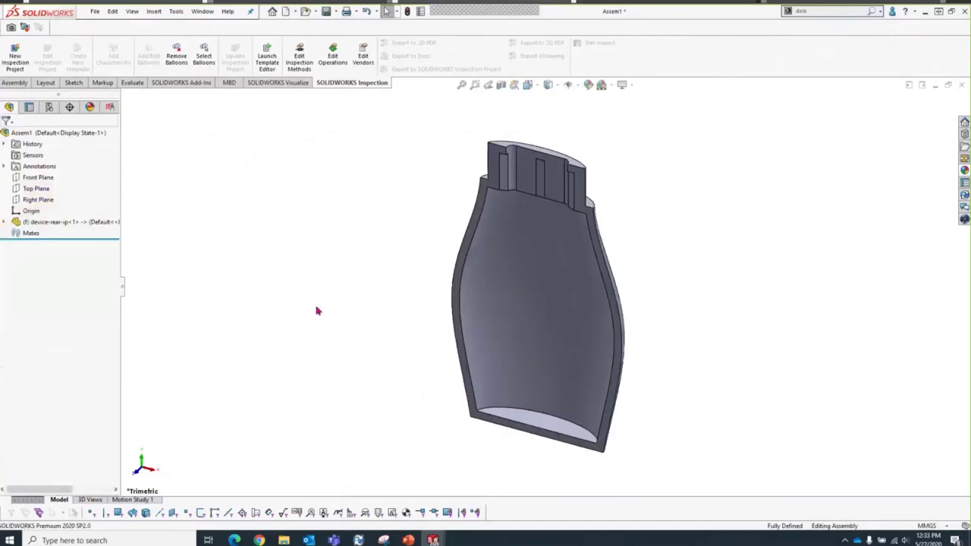
# Step: Insert the device-front-ip component at the assembly origin so it lines up with the rear housing
pyautogui.click(15, 83)
pyautogui.click(54, 58)
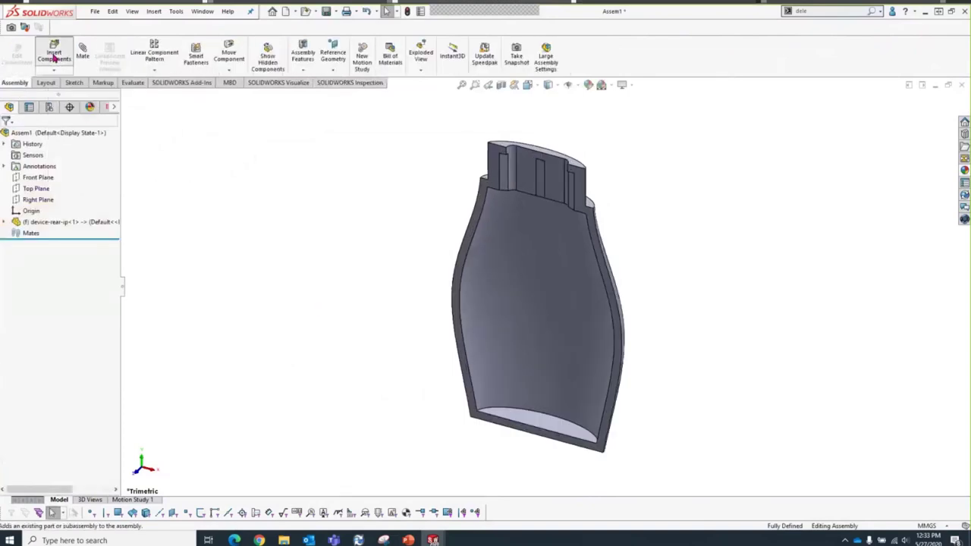
pyautogui.click(34, 252)
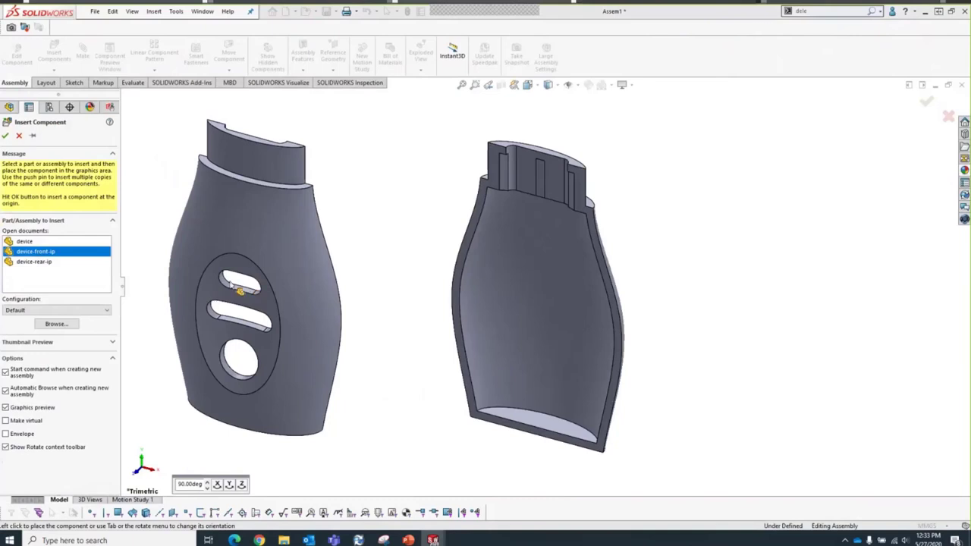
pyautogui.click(6, 136)
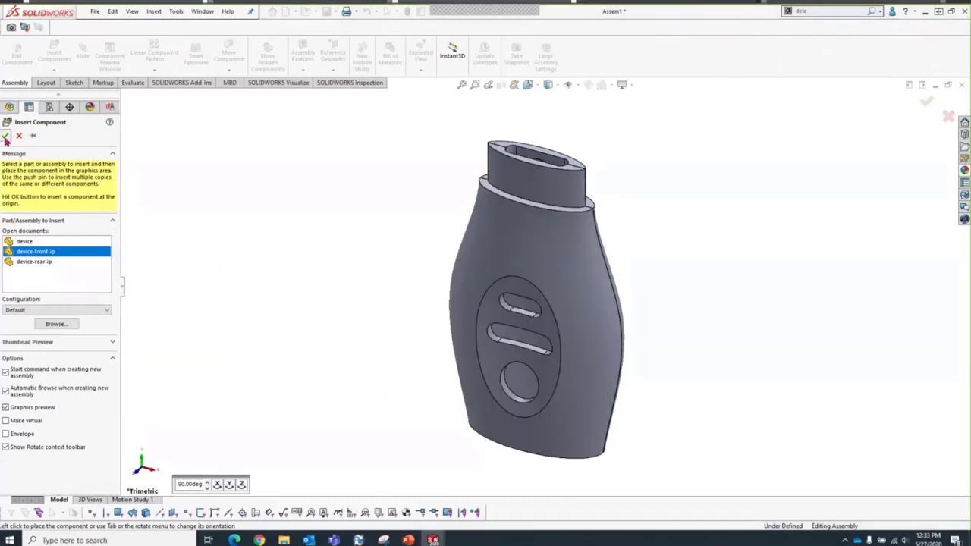
pyautogui.click(6, 137)
pyautogui.moveTo(379, 261)
pyautogui.mouseDown(button='middle')
pyautogui.moveTo(395, 246)
pyautogui.moveTo(347, 223)
pyautogui.moveTo(317, 228)
pyautogui.moveTo(373, 223)
pyautogui.moveTo(383, 266)
pyautogui.mouseUp(button='middle')
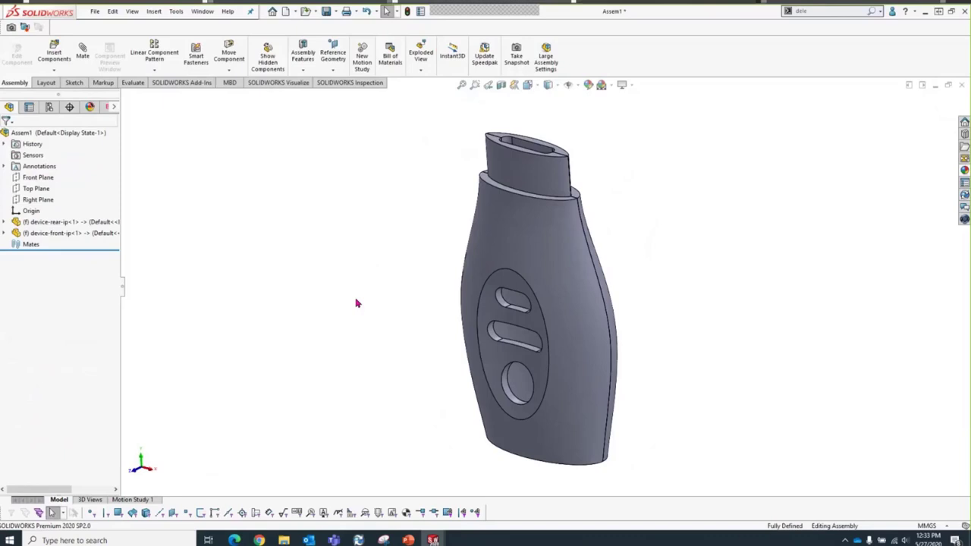
# Step: Save the new assembly as ip-assy in the test-sunday folder
pyautogui.click(95, 11)
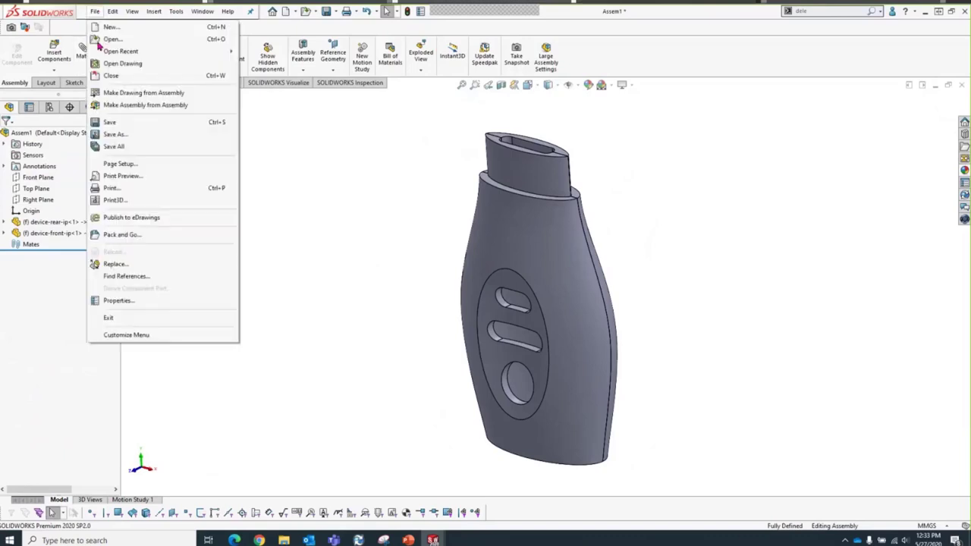
pyautogui.click(118, 134)
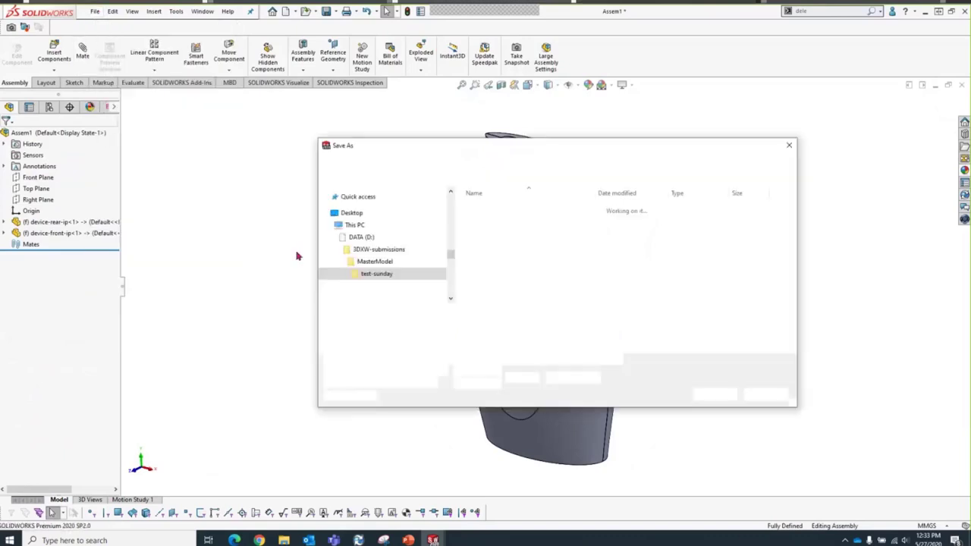
pyautogui.write('ip-s')
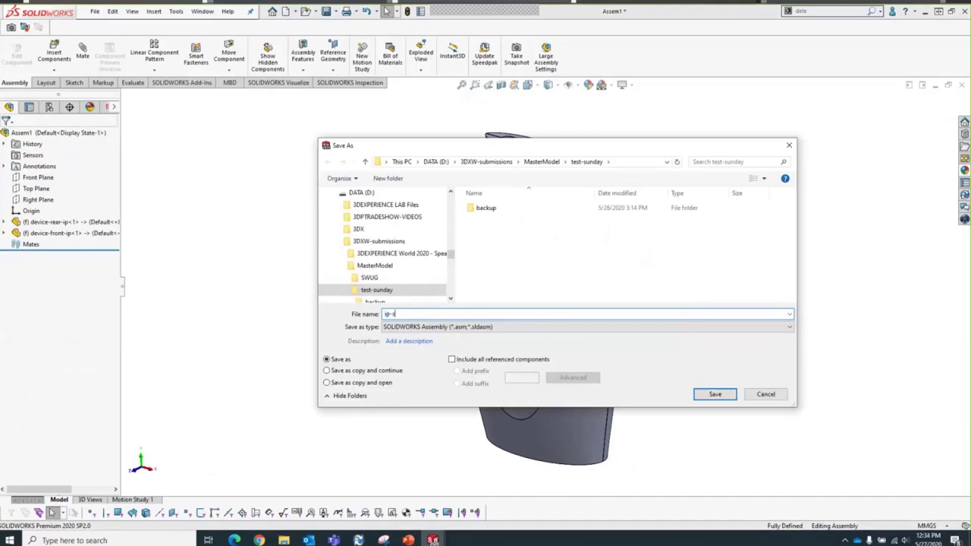
pyautogui.press('BackSpace')
pyautogui.write('assy')
pyautogui.press('Return')
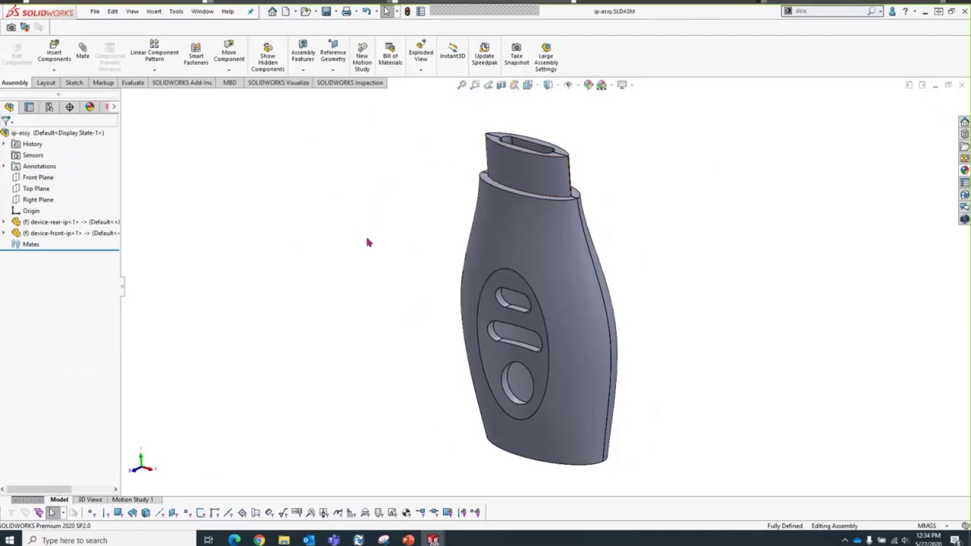
# Step: In the device master part, insert the keypad body Boss-Extrude3 into a new part saved as device-keypad-inp in the test-sunday folder
pyautogui.click(202, 13)
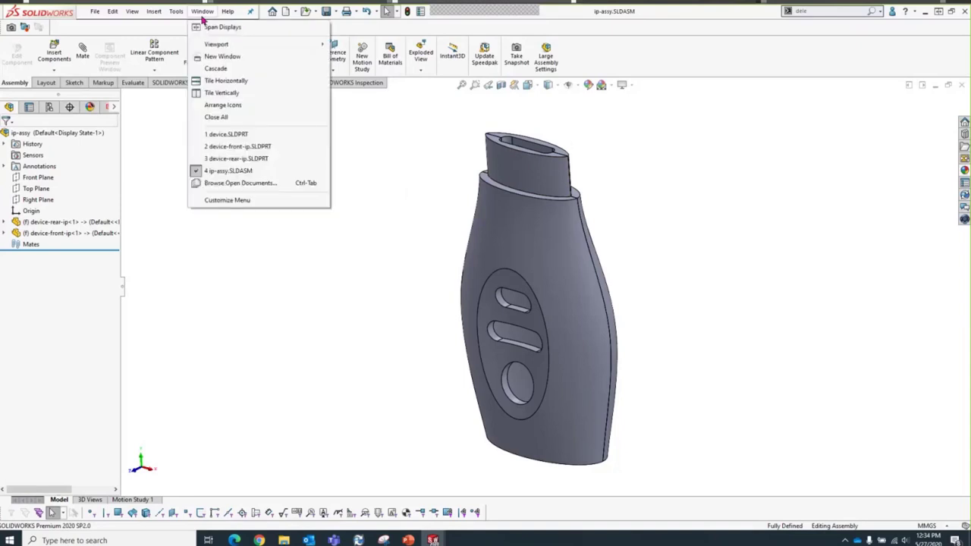
pyautogui.click(223, 135)
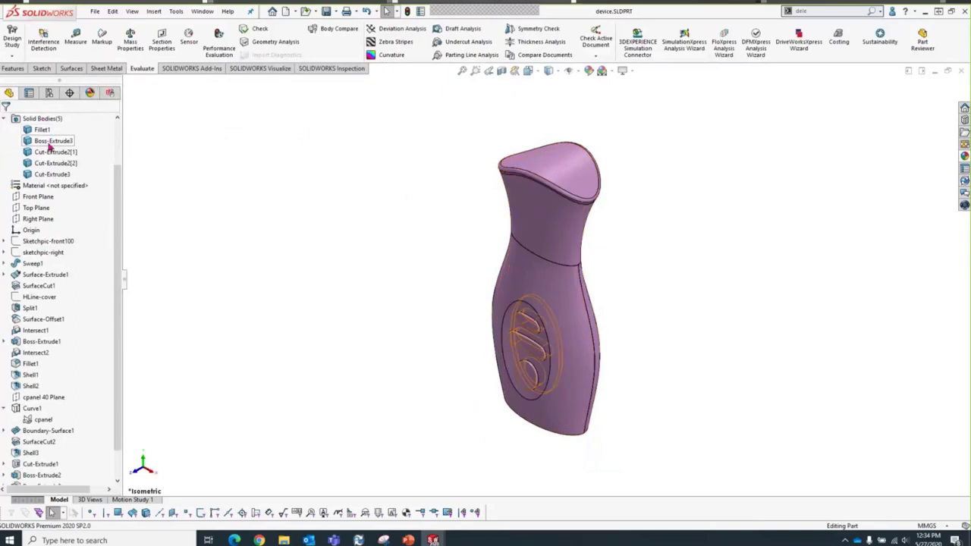
pyautogui.rightClick(50, 148)
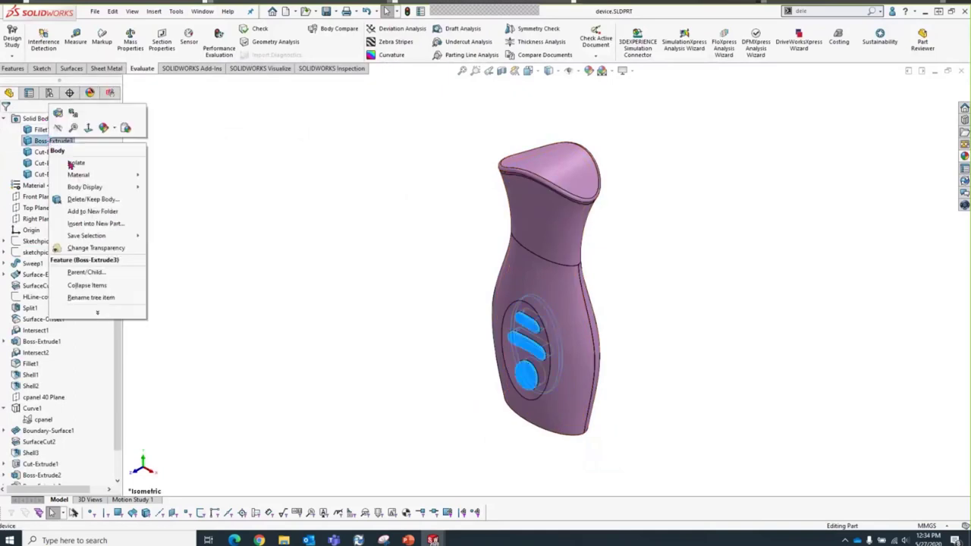
pyautogui.click(115, 227)
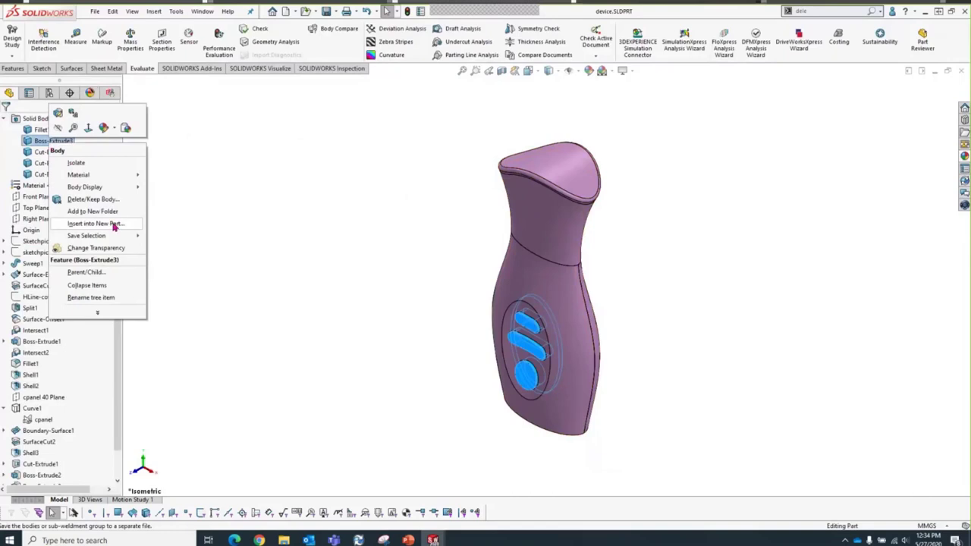
pyautogui.click(114, 226)
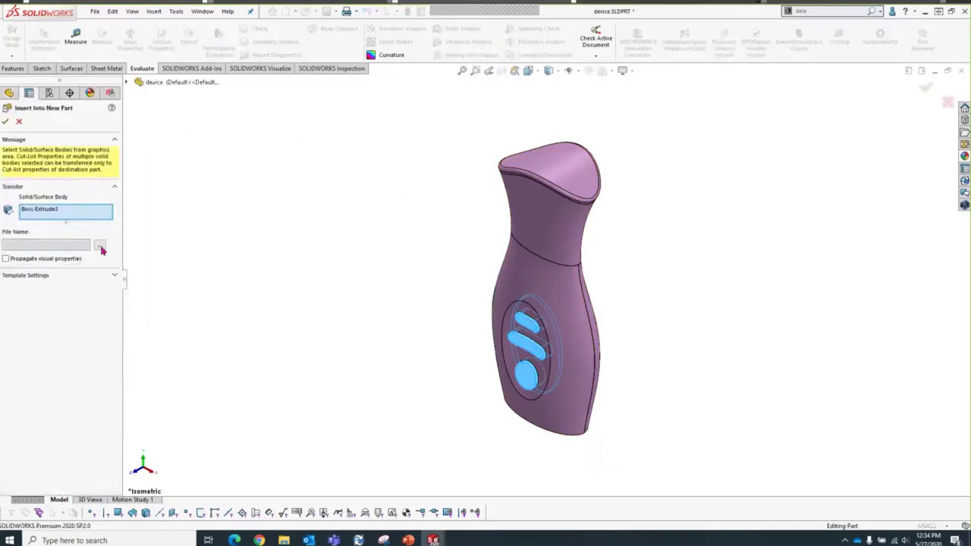
pyautogui.click(99, 246)
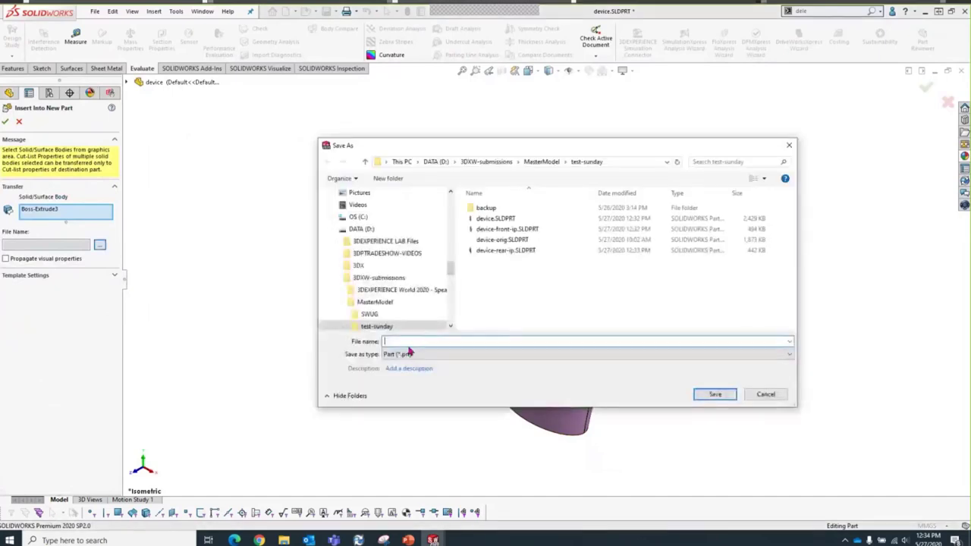
pyautogui.write('dev')
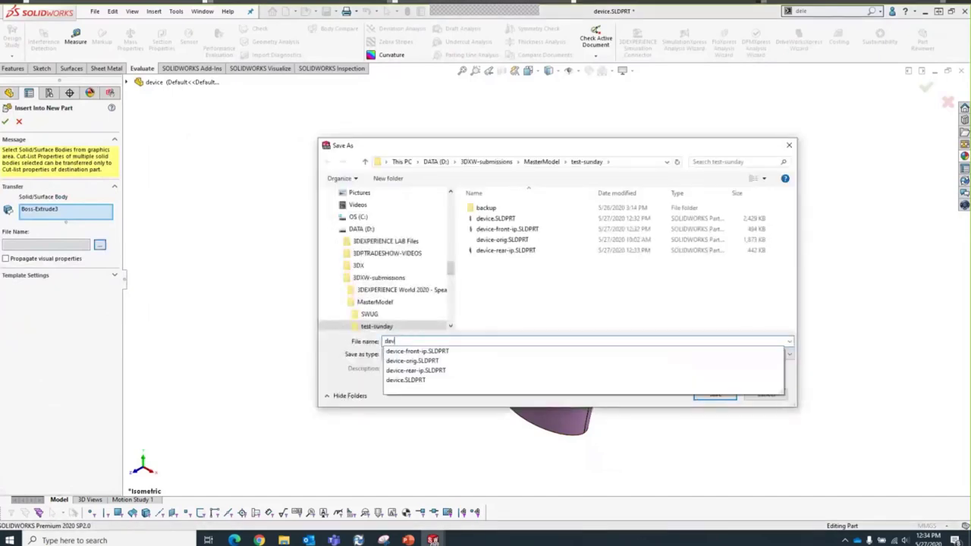
pyautogui.write('ice-')
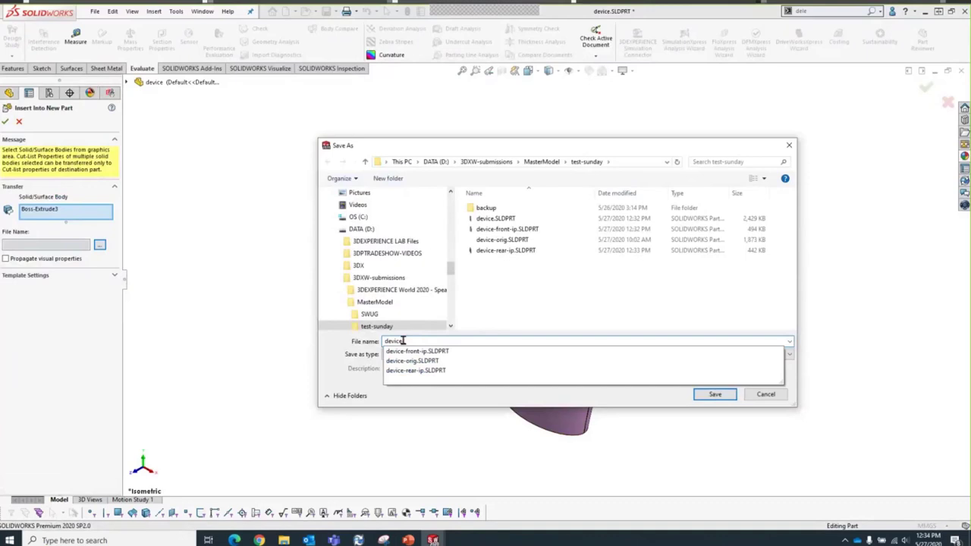
pyautogui.write('keypad-')
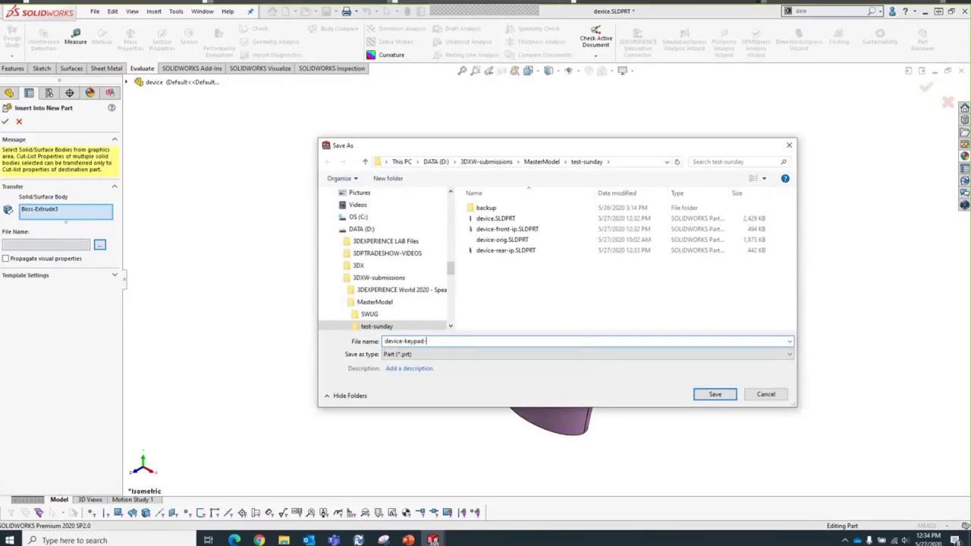
pyautogui.write('inp')
pyautogui.press('Return')
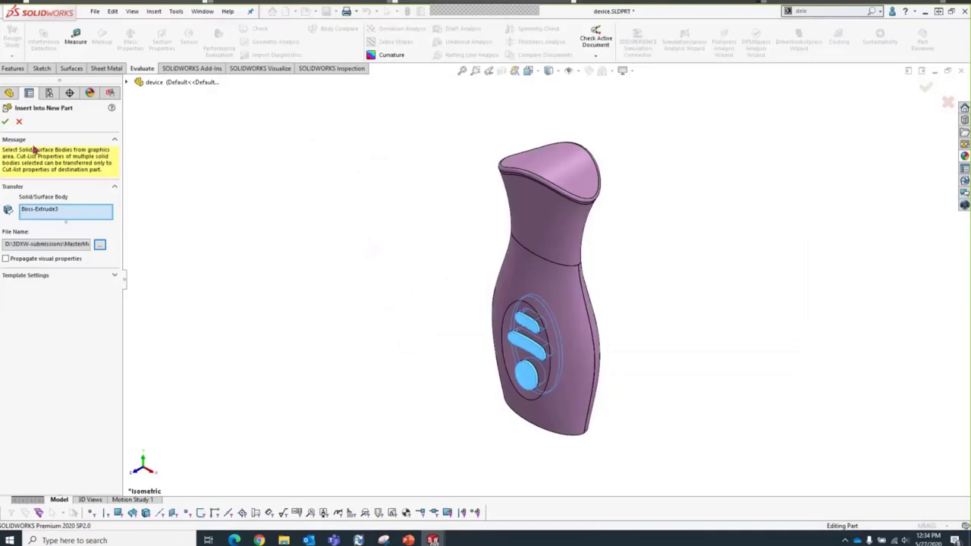
pyautogui.click(5, 121)
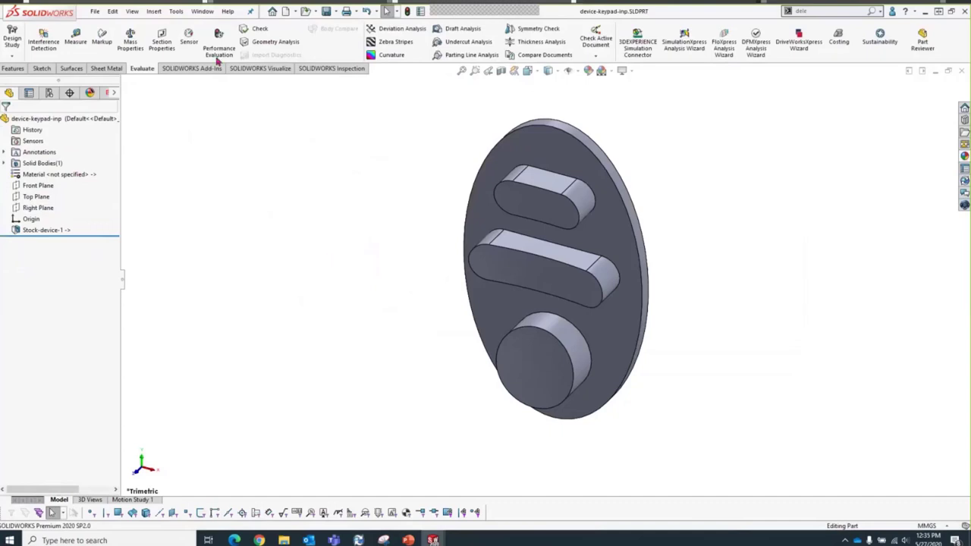
# Step: Return to ip-assy and insert the device-keypad-inp component at the assembly origin
pyautogui.click(202, 10)
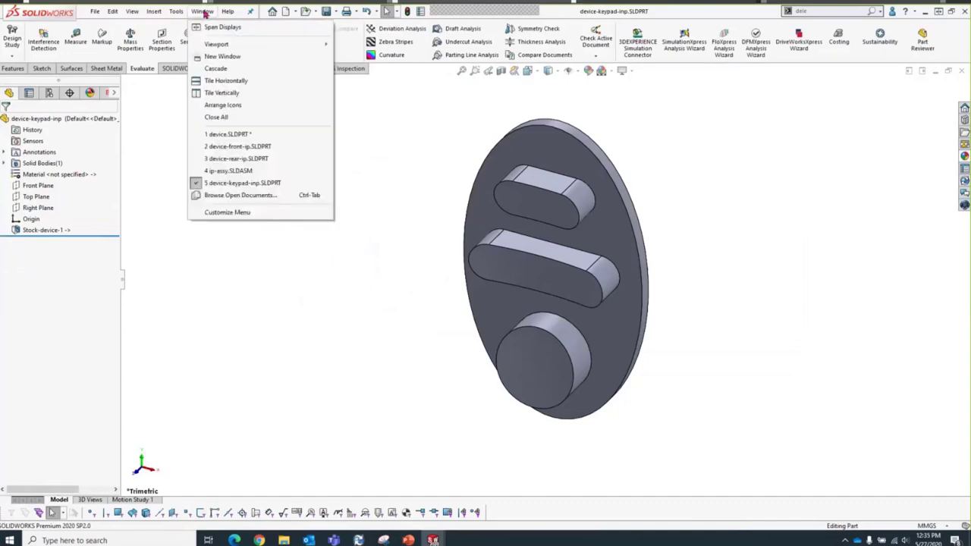
pyautogui.click(228, 171)
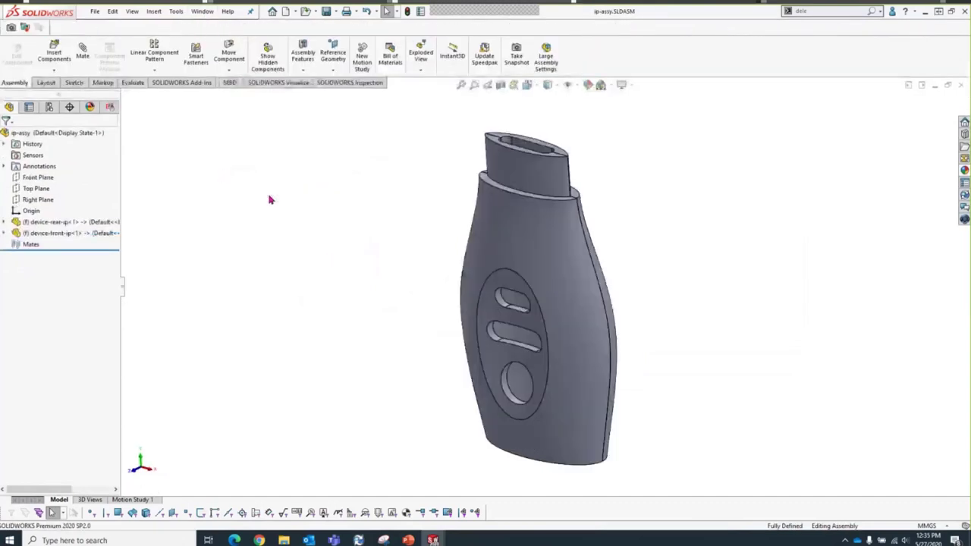
pyautogui.click(56, 51)
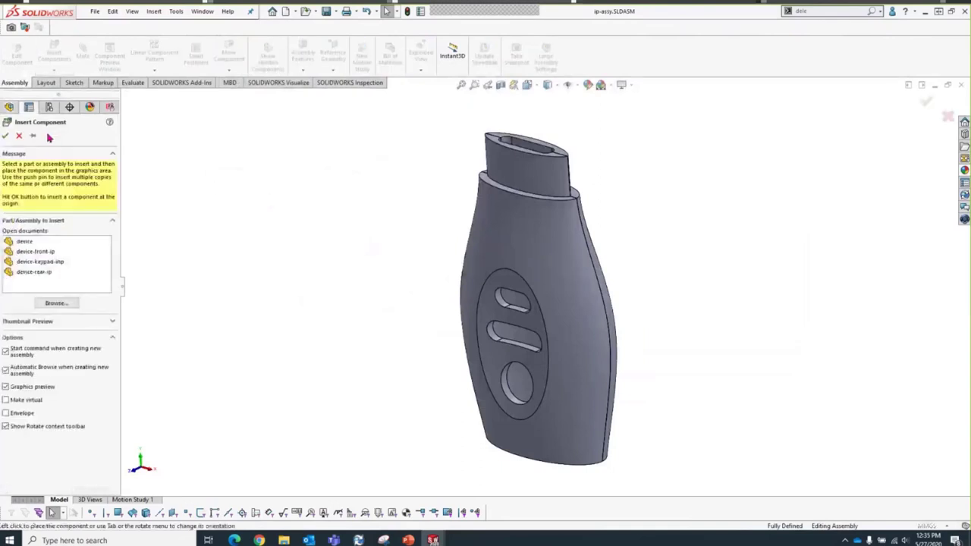
pyautogui.click(46, 261)
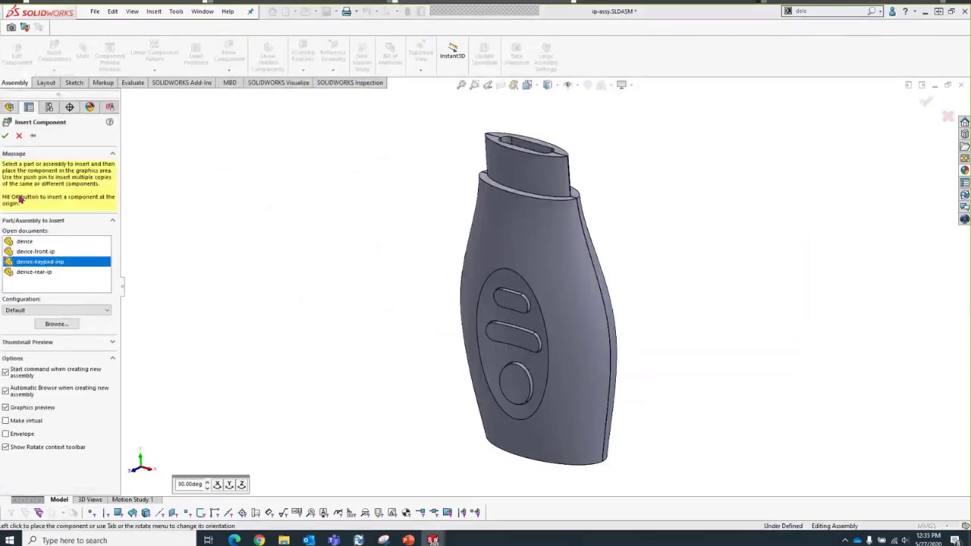
pyautogui.click(5, 135)
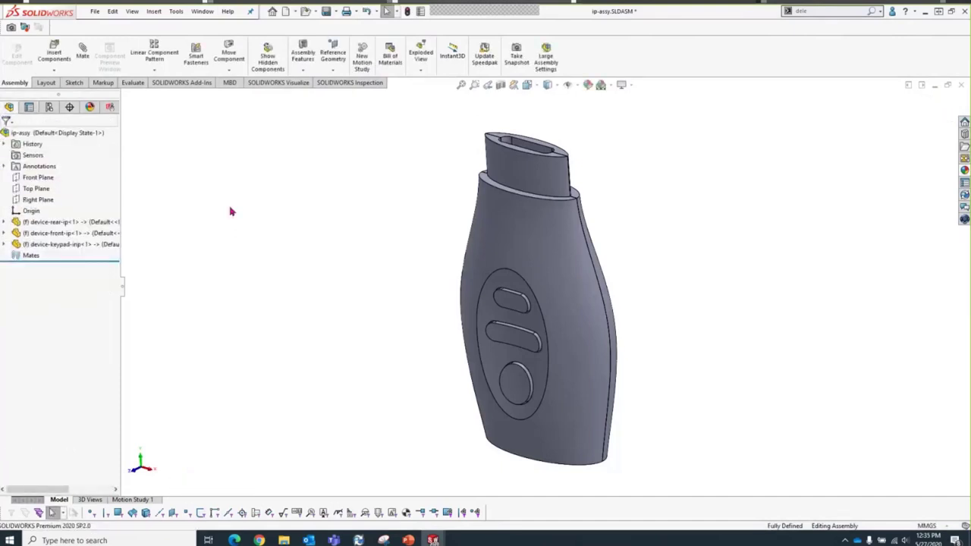
# Step: Examine how the rear, front and keypad components fit together in ip-assy and switch to the PowerPoint slide show
pyautogui.moveTo(321, 247)
pyautogui.mouseDown(button='middle')
pyautogui.moveTo(331, 217)
pyautogui.moveTo(271, 202)
pyautogui.moveTo(274, 219)
pyautogui.moveTo(336, 236)
pyautogui.mouseUp(button='middle')
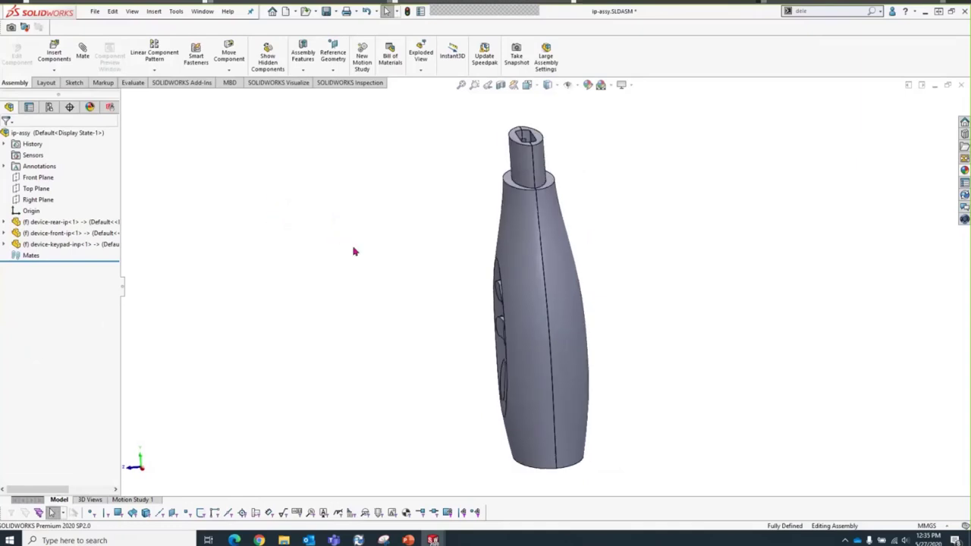
pyautogui.click(66, 224)
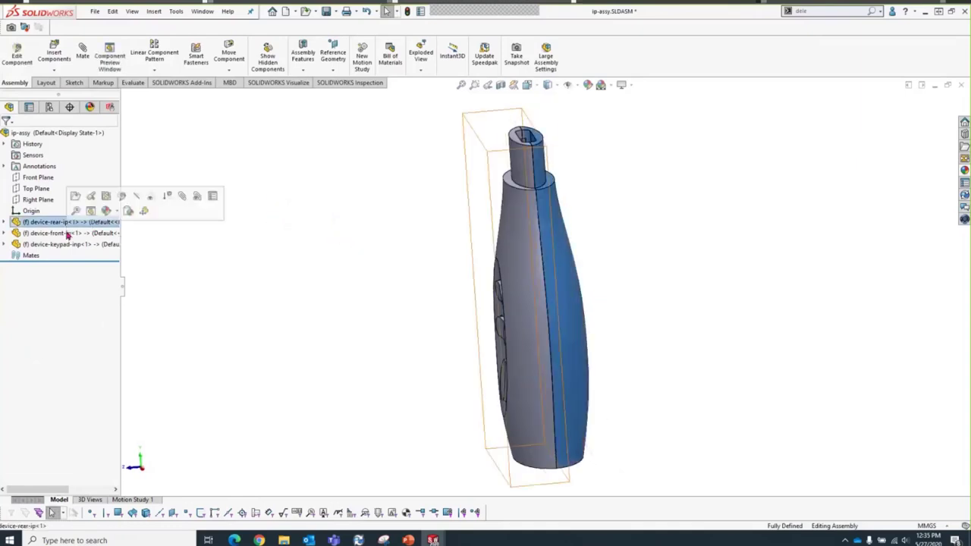
pyautogui.click(67, 234)
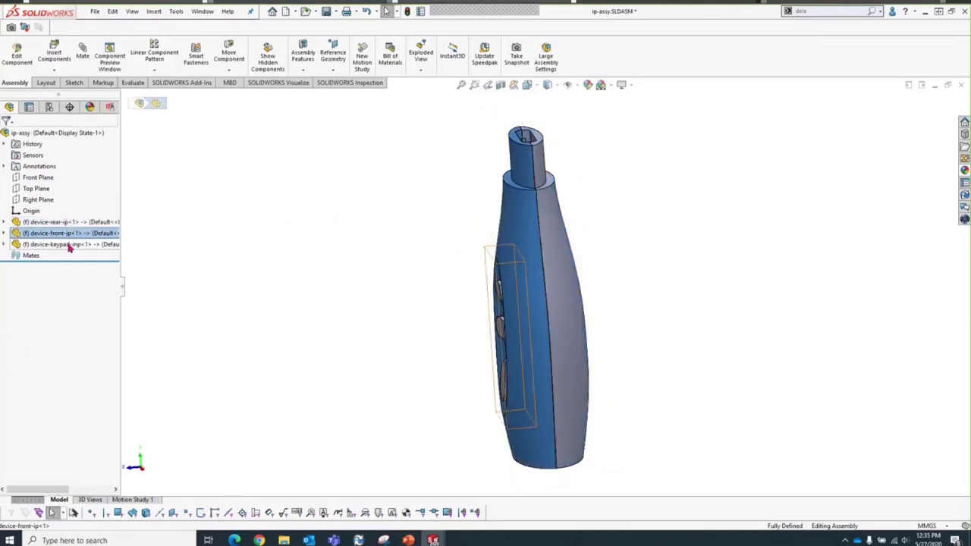
pyautogui.click(68, 244)
pyautogui.click(54, 223)
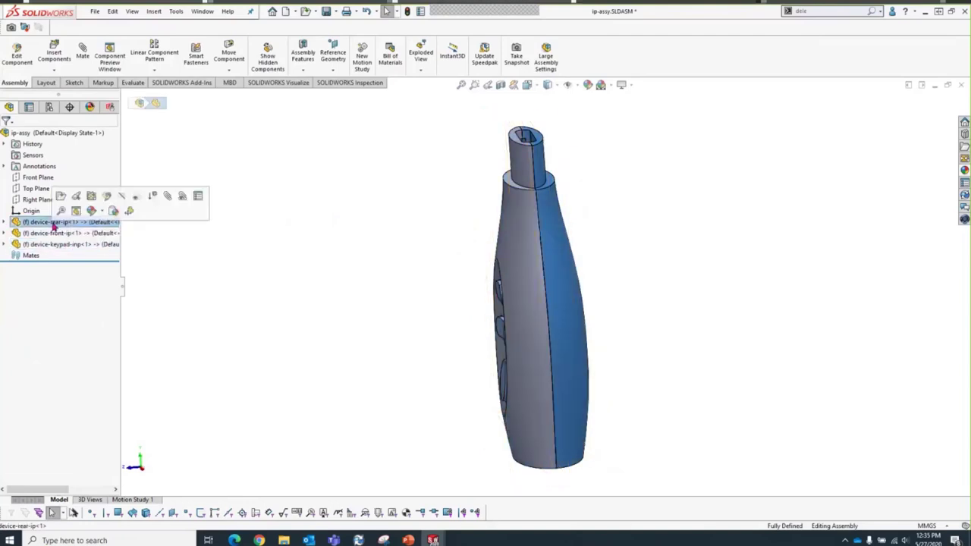
pyautogui.click(38, 134)
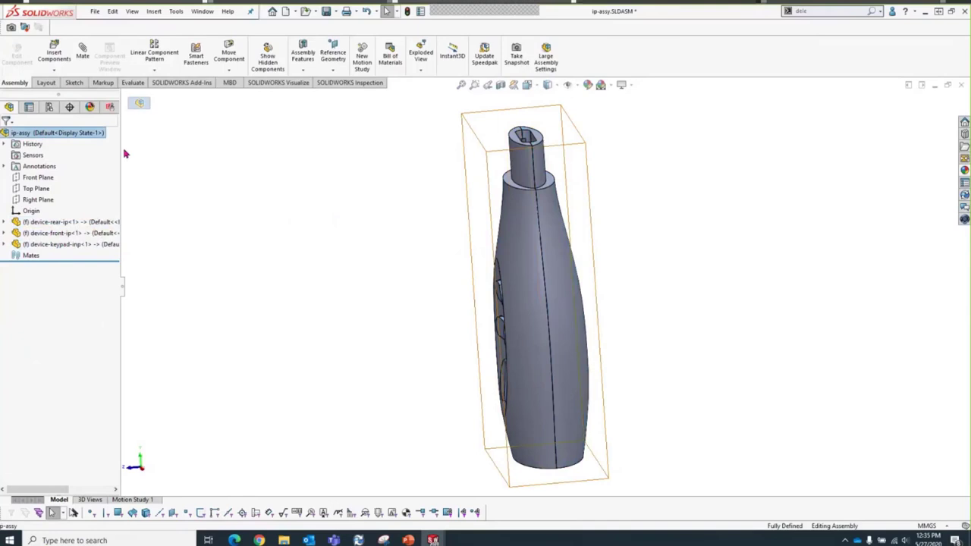
pyautogui.click(363, 241)
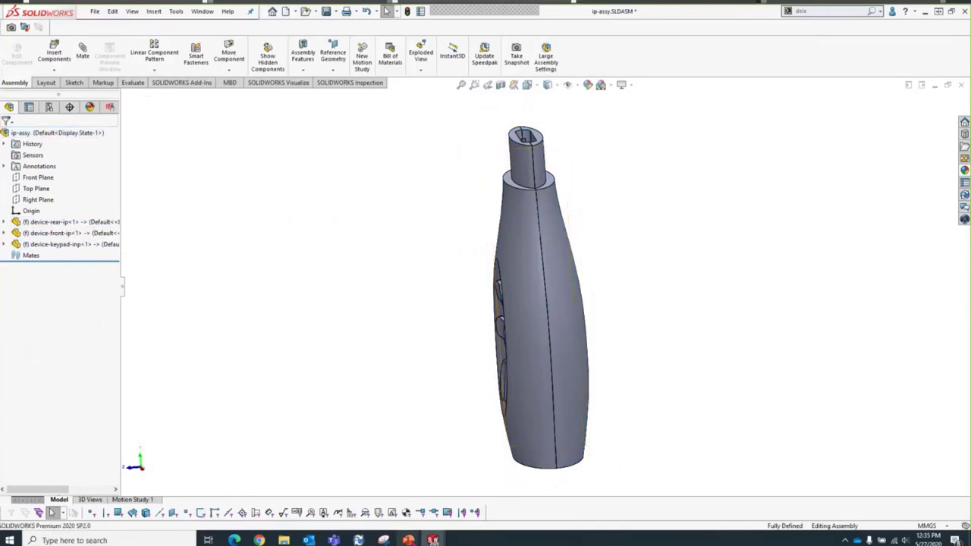
pyautogui.moveTo(408, 539)
pyautogui.click(414, 517)
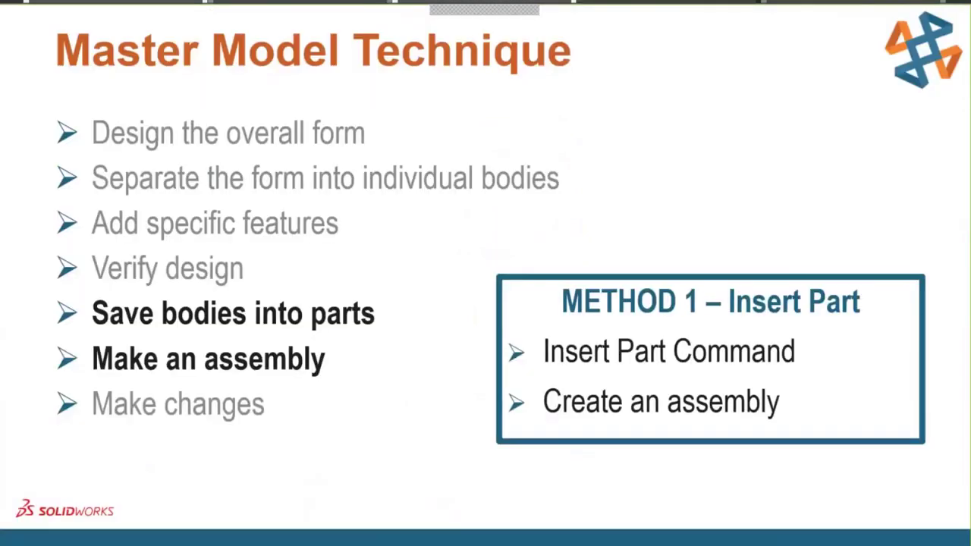
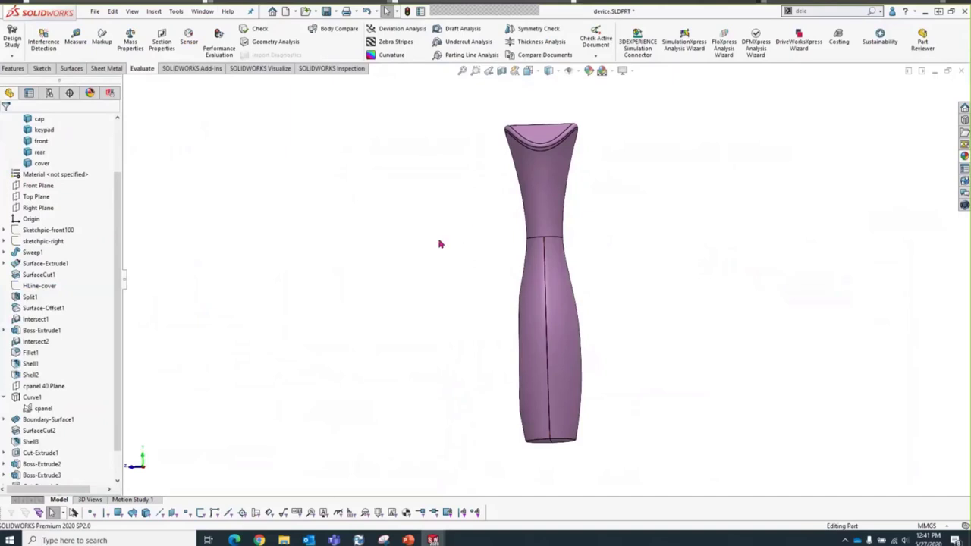
# Step: Edit the spline-right sketch under Sweep1 in the device part and move the lower bulge point outward to about X 14.6, Y 30.2 mm
pyautogui.click(4, 253)
pyautogui.click(70, 287)
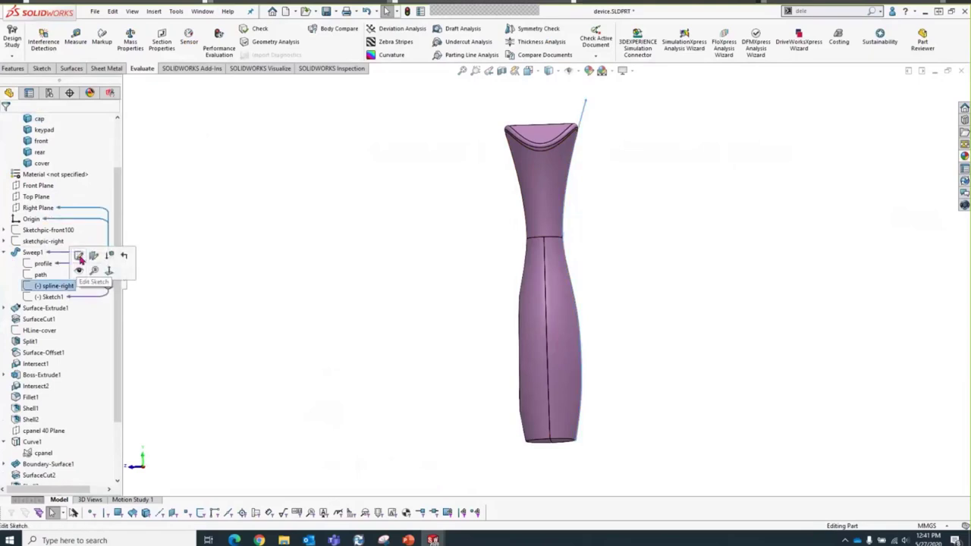
pyautogui.click(79, 257)
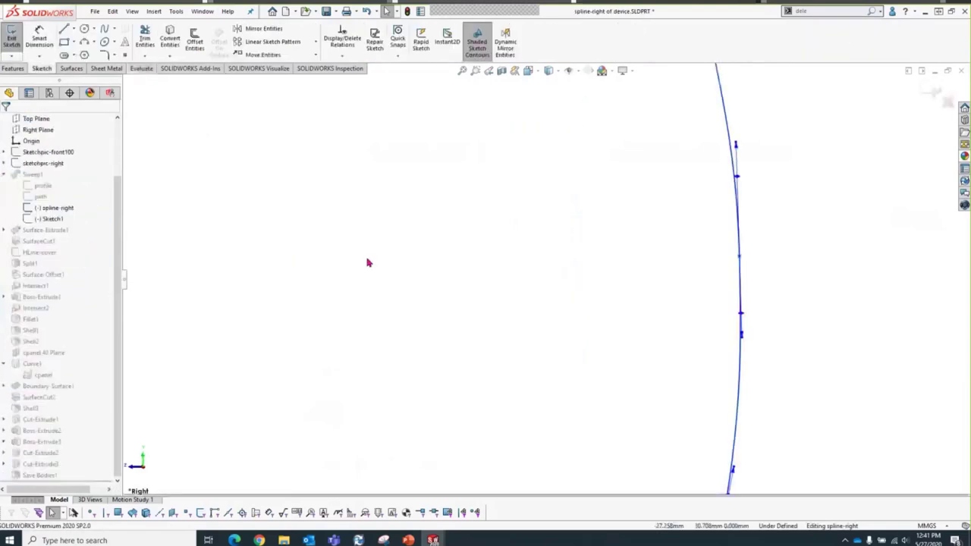
pyautogui.scroll(5, 475, 238)
pyautogui.scroll(-2, 624, 128)
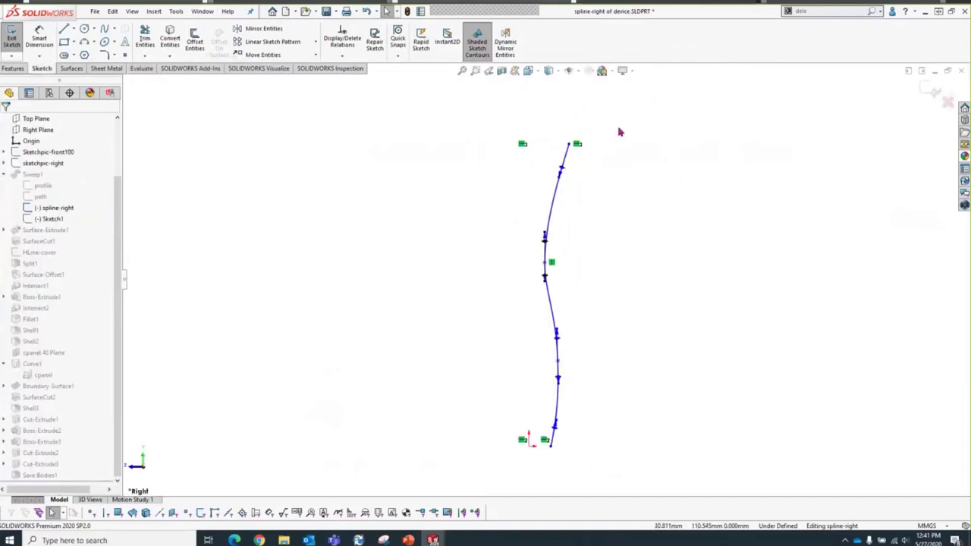
pyautogui.moveTo(559, 369); pyautogui.dragTo(572, 369)
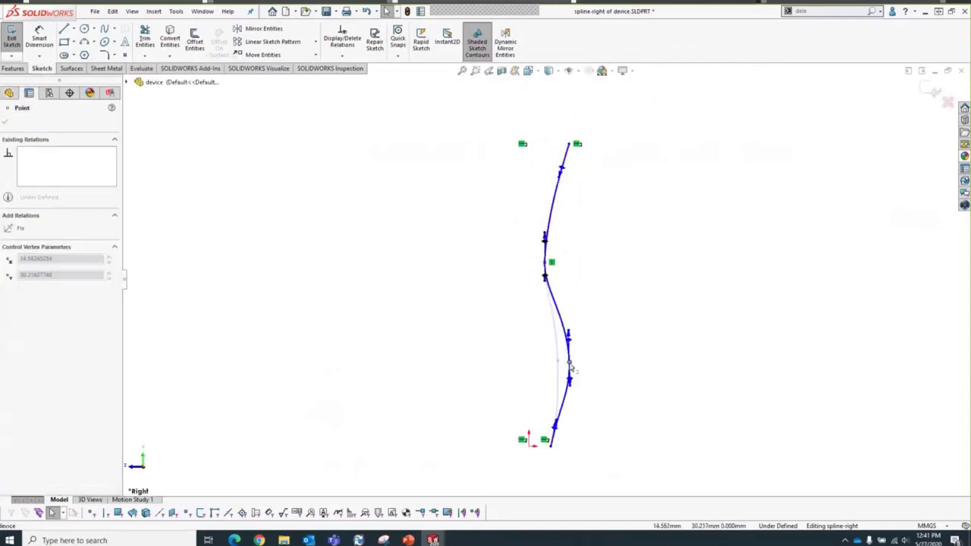
# Step: Move the spline's bottom endpoint outward to about X 13.1 mm and its middle neck point to about X 6.7, Y 66.1 mm
pyautogui.click(556, 450)
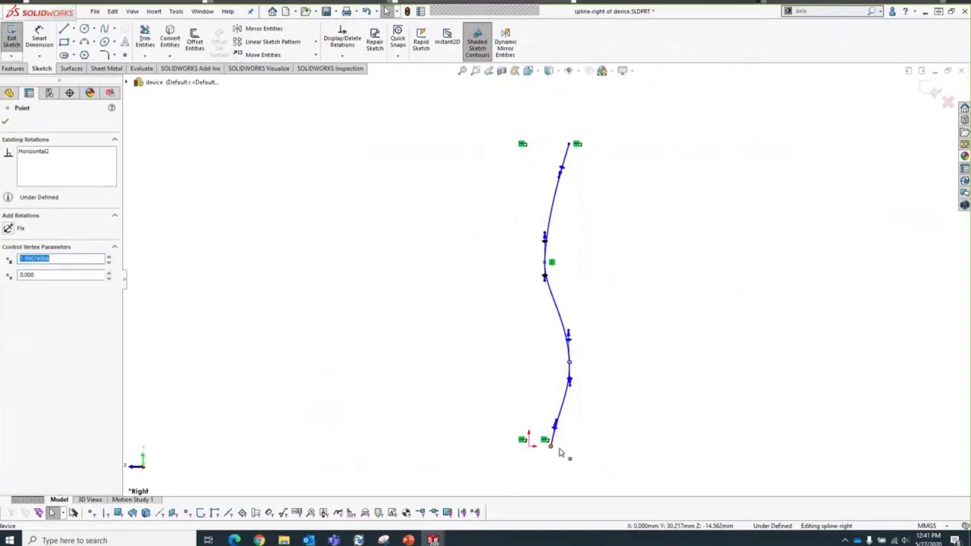
pyautogui.moveTo(551, 446); pyautogui.dragTo(567, 446)
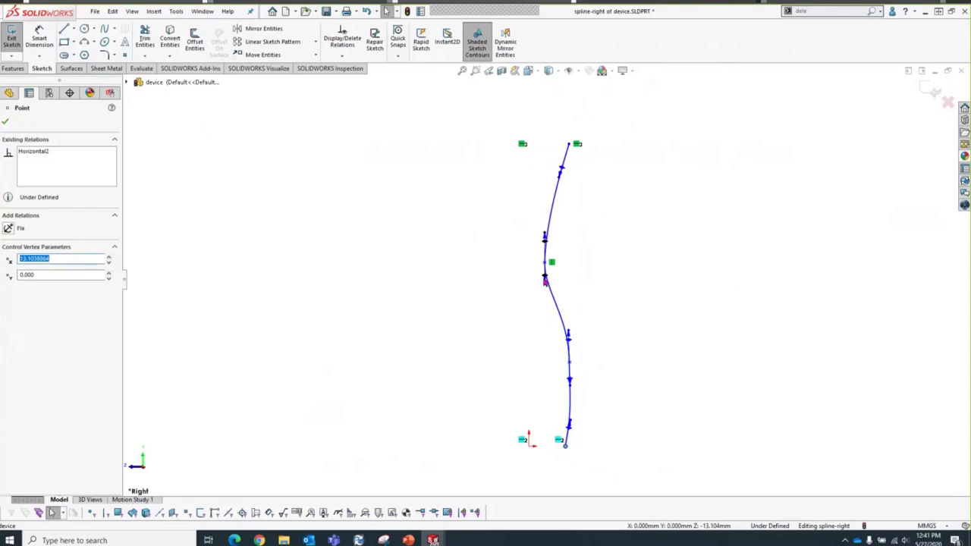
pyautogui.click(546, 262)
pyautogui.moveTo(551, 264); pyautogui.dragTo(547, 263)
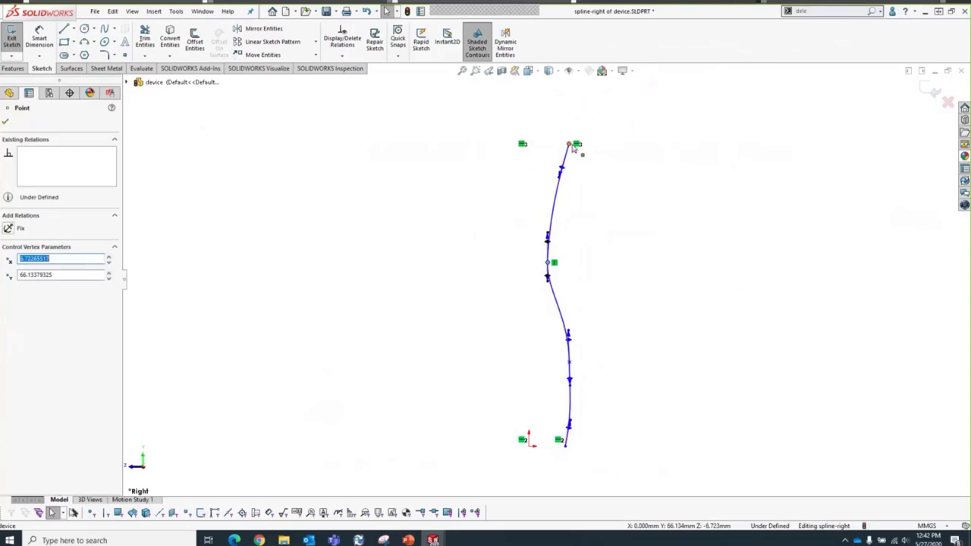
# Step: Move the spline's upper endpoint slightly outward, then exit the sketch and continue the rebuild, ignoring the SurfaceCut2 error
pyautogui.click(573, 145)
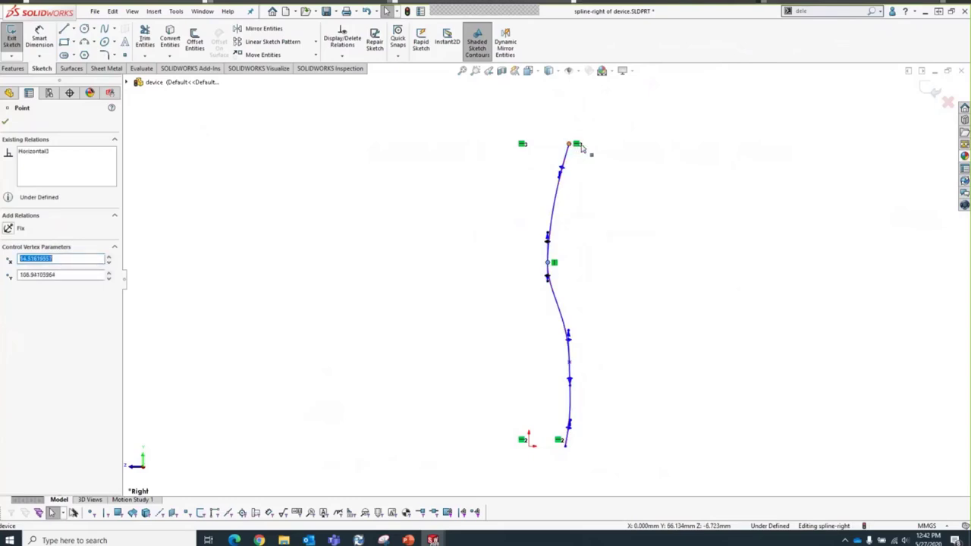
pyautogui.moveTo(570, 144)
pyautogui.mouseDown()
pyautogui.moveTo(586, 145)
pyautogui.moveTo(575, 146)
pyautogui.mouseUp()
pyautogui.click(672, 239)
pyautogui.click(943, 87)
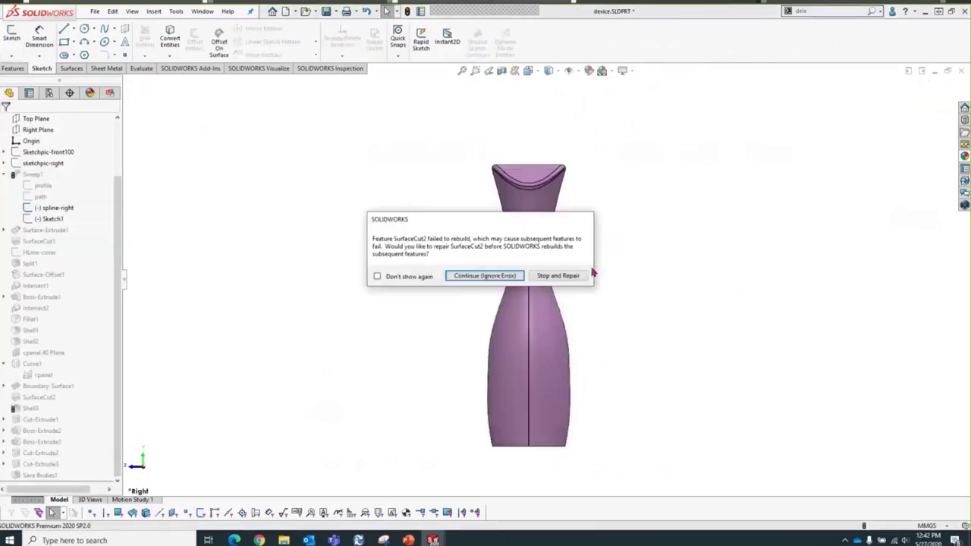
pyautogui.click(485, 275)
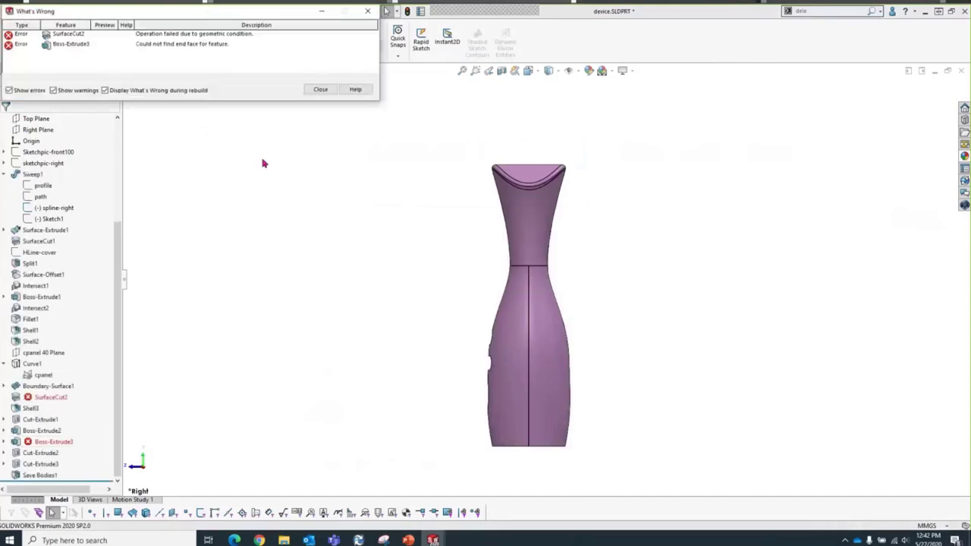
pyautogui.click(321, 89)
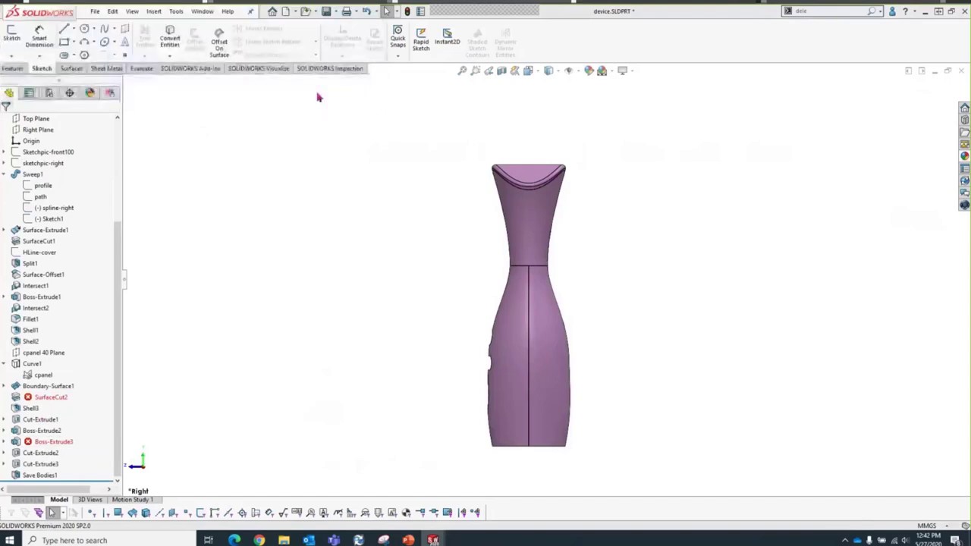
# Step: Reopen the spline-right sketch and move the spline's bottom endpoint inward to about X 11.1 mm
pyautogui.moveTo(301, 305); pyautogui.dragTo(343, 319, button='middle')
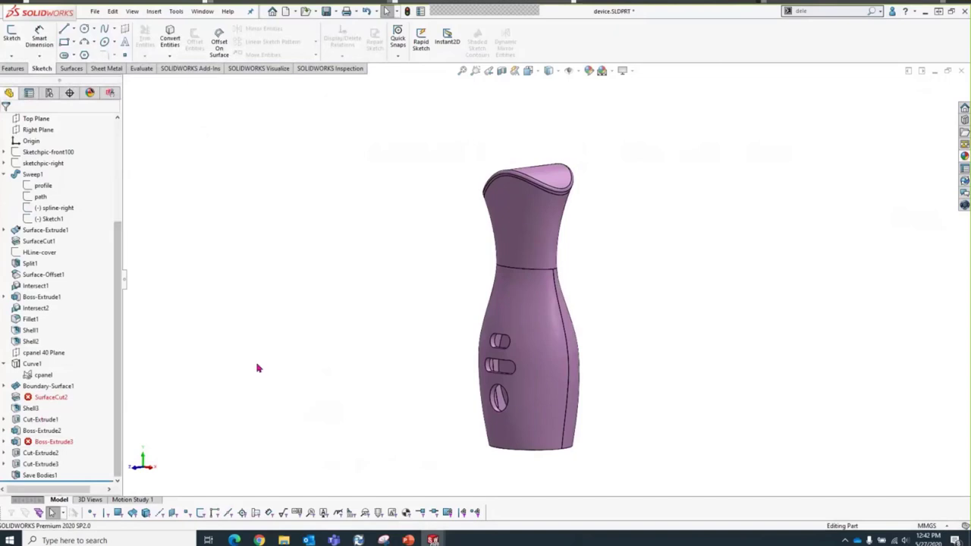
pyautogui.moveTo(119, 377)
pyautogui.mouseDown()
pyautogui.moveTo(118, 362)
pyautogui.moveTo(119, 373)
pyautogui.mouseUp()
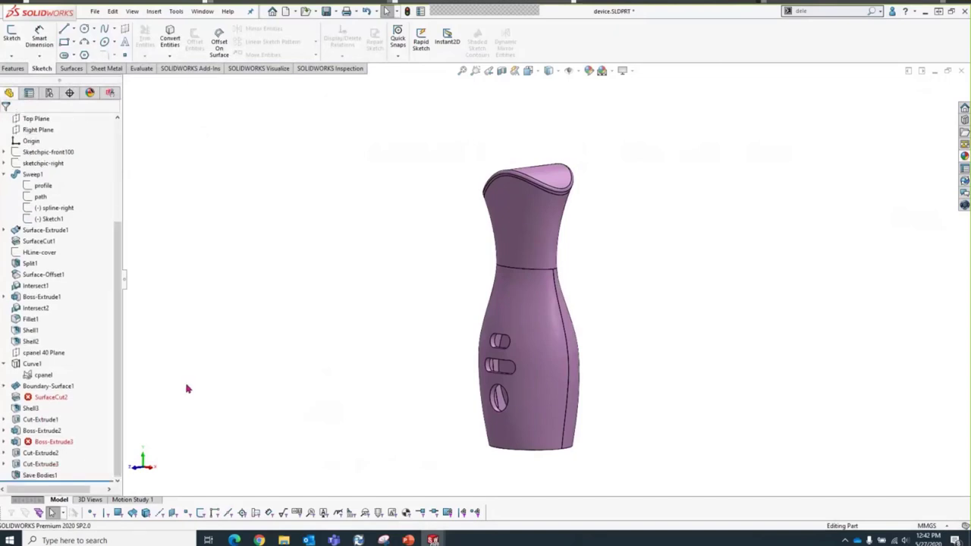
pyautogui.click(68, 208)
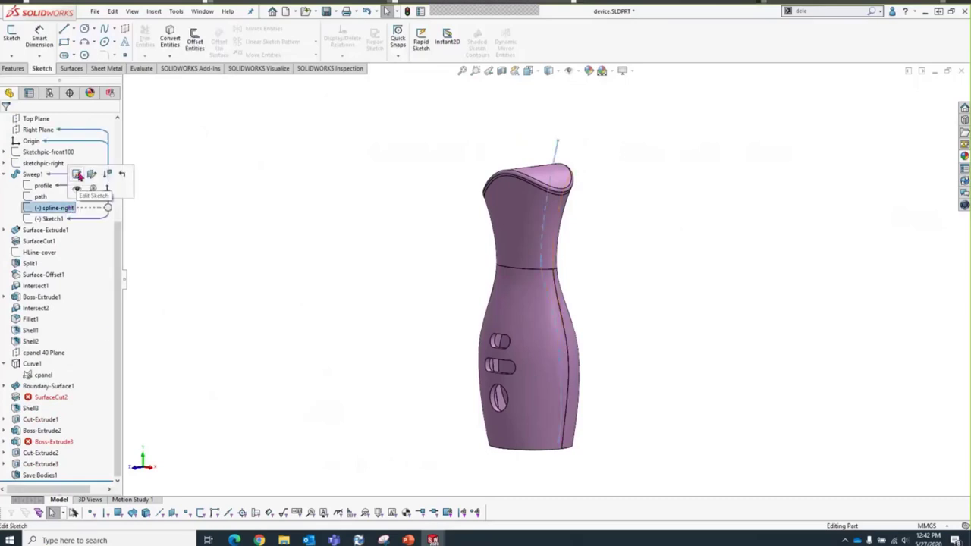
pyautogui.click(76, 174)
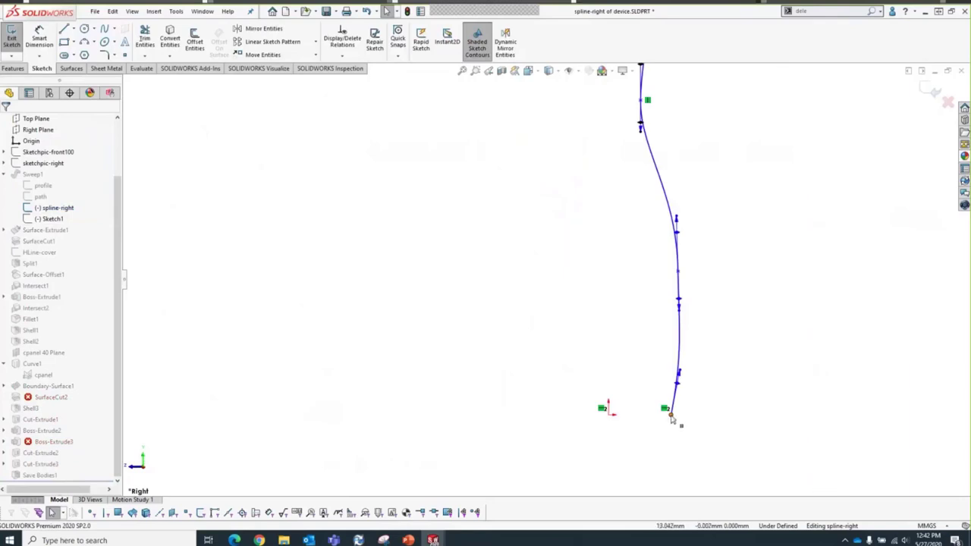
pyautogui.moveTo(671, 420); pyautogui.dragTo(662, 415)
pyautogui.scroll(4, 582, 139)
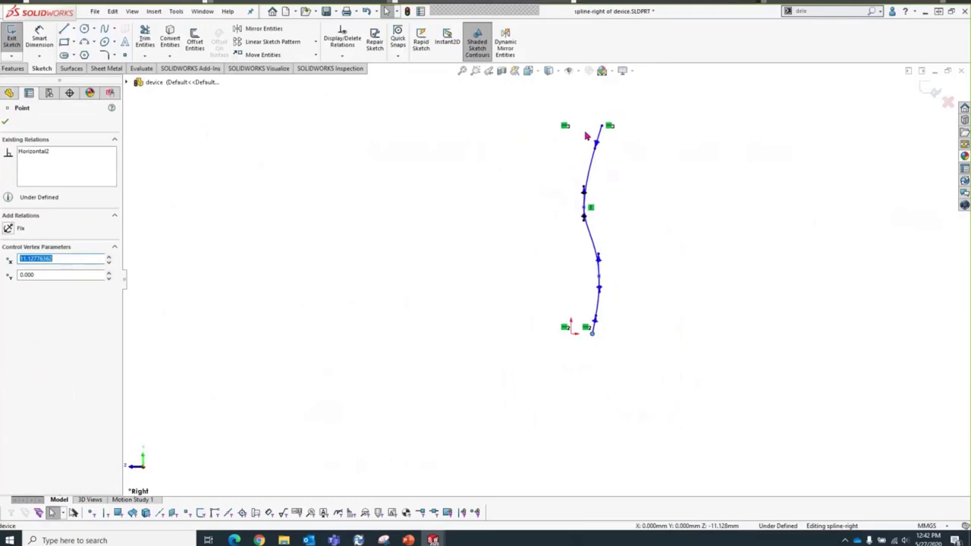
# Step: Move the spline's middle neck point slightly inward and exit the sketch to rebuild the device
pyautogui.scroll(-2, 588, 136)
pyautogui.click(582, 259)
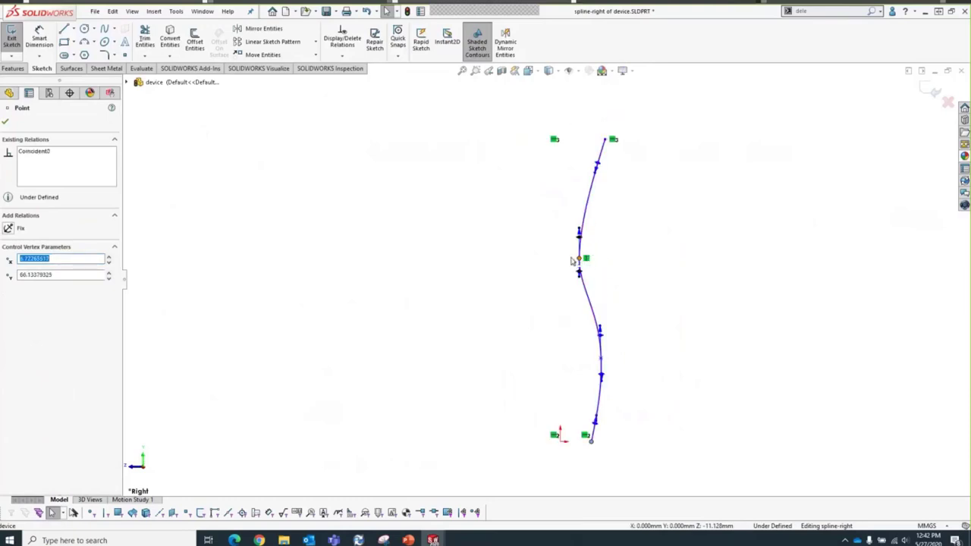
pyautogui.click(572, 261)
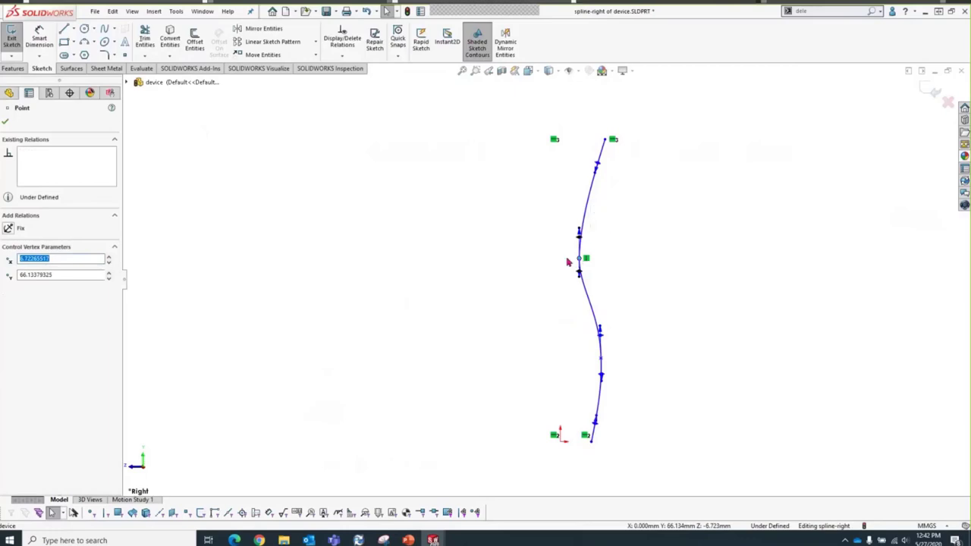
pyautogui.moveTo(568, 262); pyautogui.dragTo(560, 289)
pyautogui.click(661, 256)
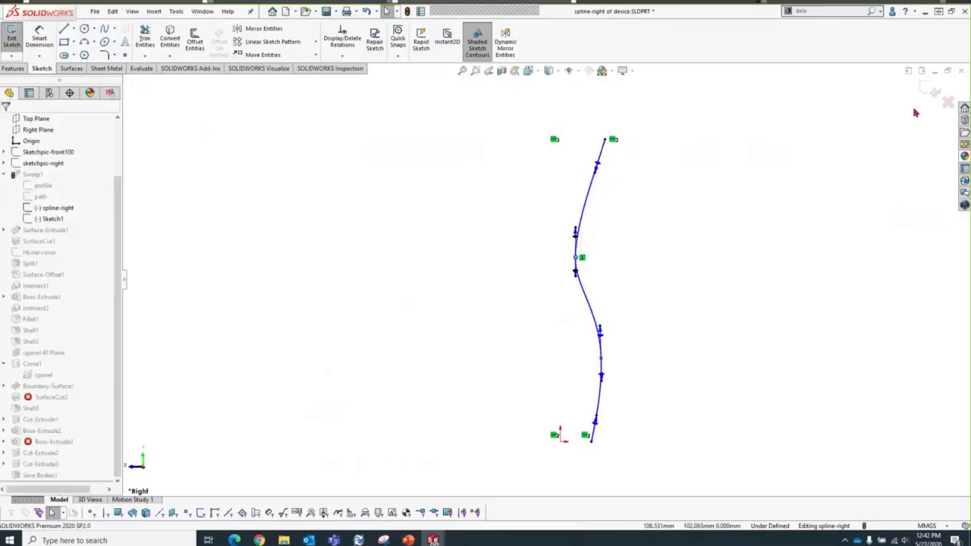
pyautogui.click(930, 91)
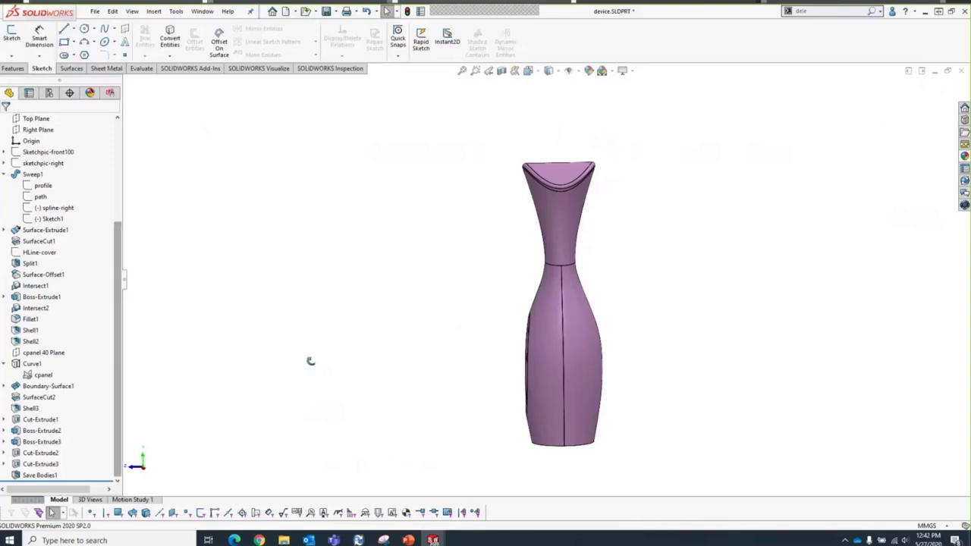
pyautogui.moveTo(310, 361); pyautogui.dragTo(377, 387, button='middle')
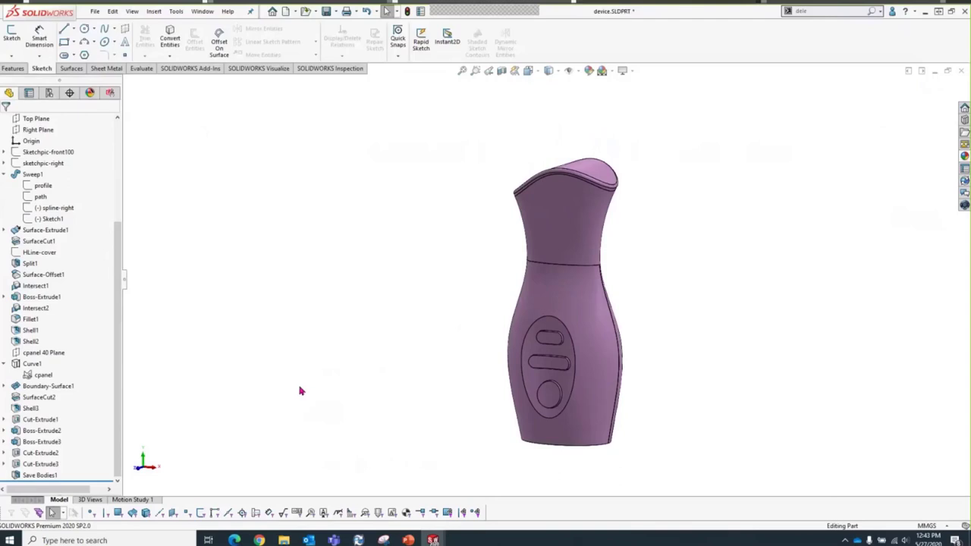
# Step: Roll the feature history back to just before Save Bodies1 and isolate the rear body with its inside facing forward
pyautogui.click(107, 483)
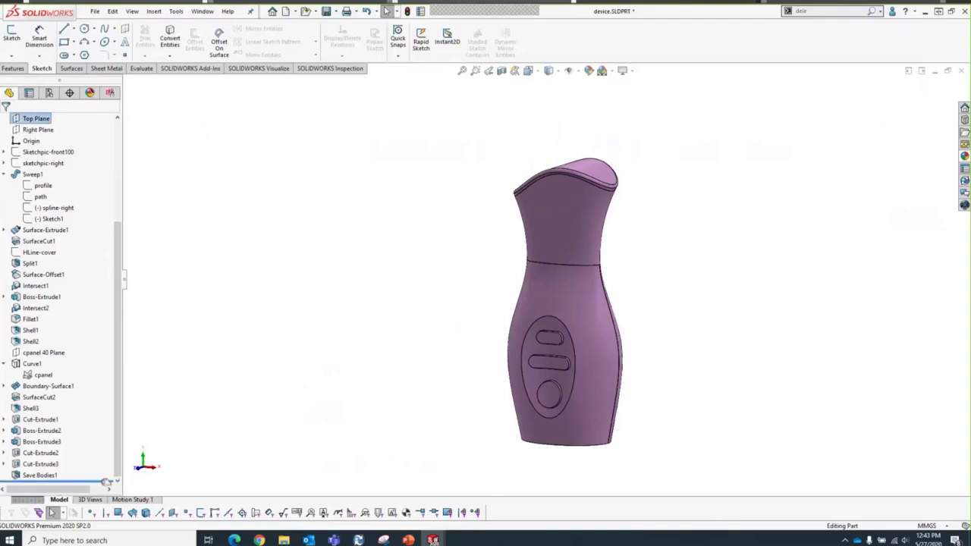
pyautogui.moveTo(106, 483); pyautogui.dragTo(105, 469)
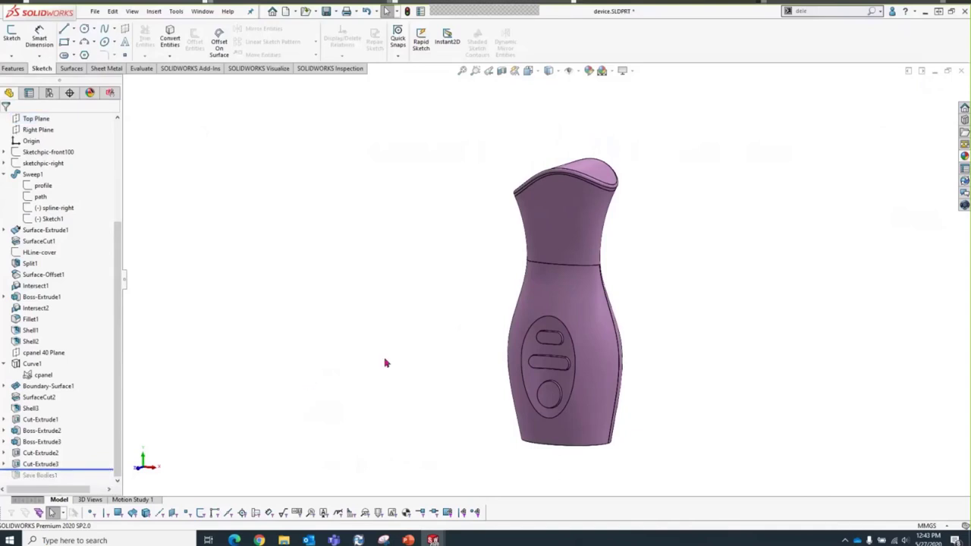
pyautogui.moveTo(390, 345); pyautogui.dragTo(459, 364, button='middle')
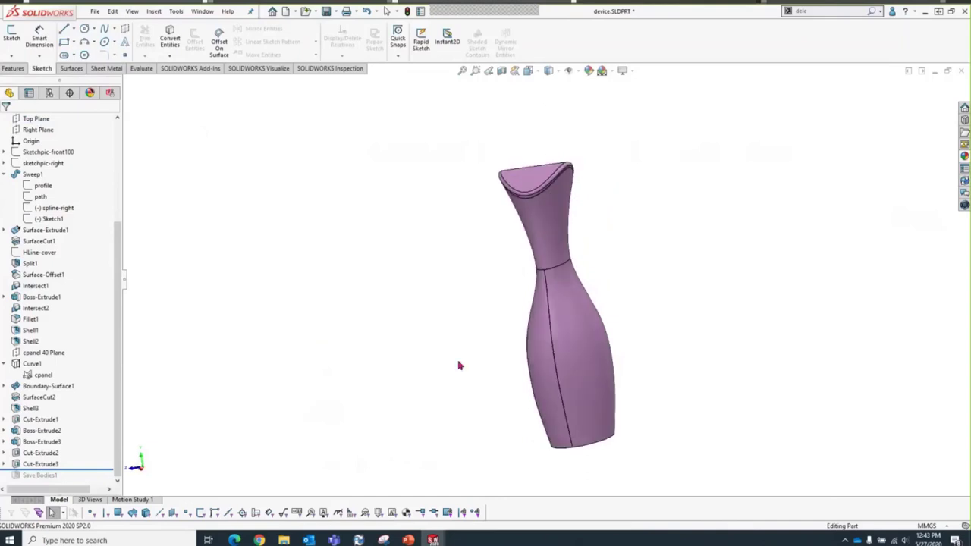
pyautogui.click(574, 346)
pyautogui.rightClick(575, 346)
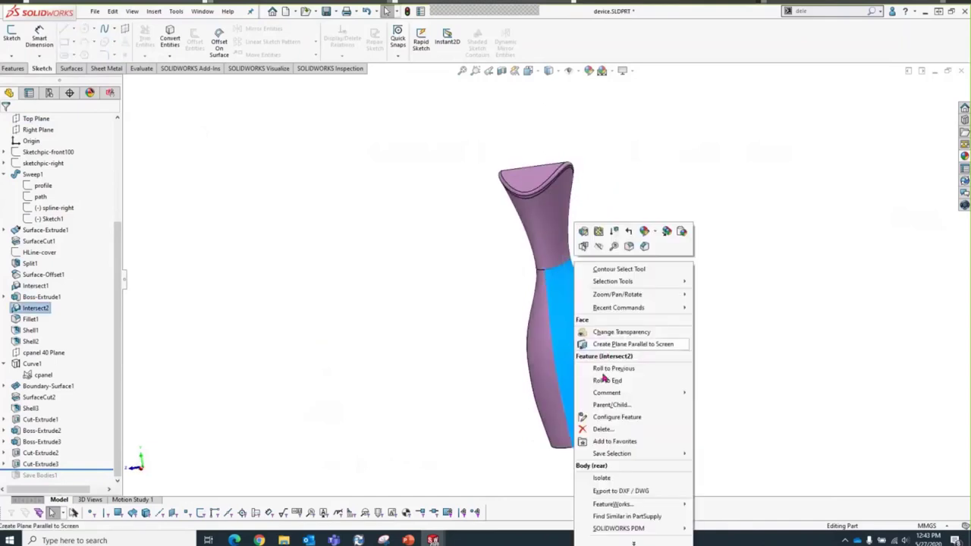
pyautogui.click(602, 478)
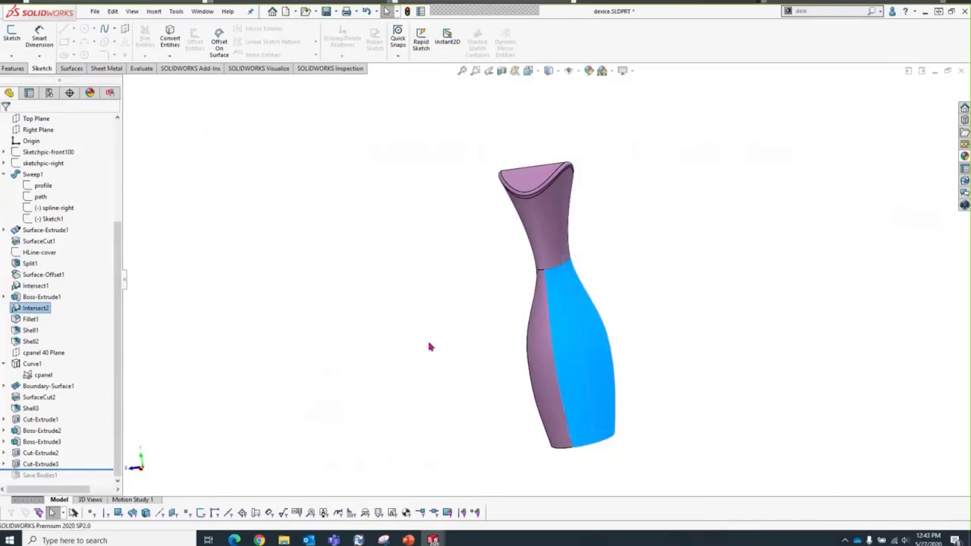
pyautogui.moveTo(406, 326); pyautogui.dragTo(450, 360, button='middle')
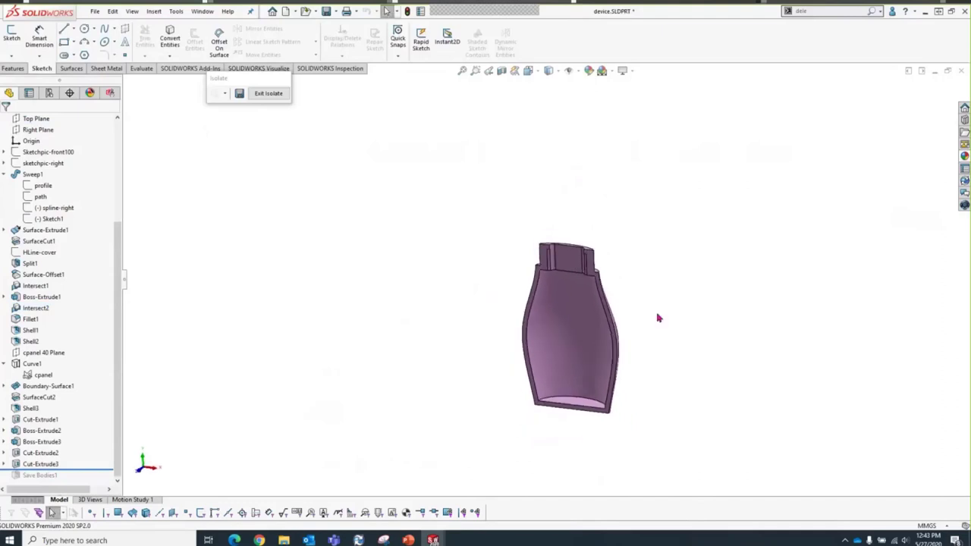
pyautogui.moveTo(658, 318); pyautogui.dragTo(646, 321, button='middle')
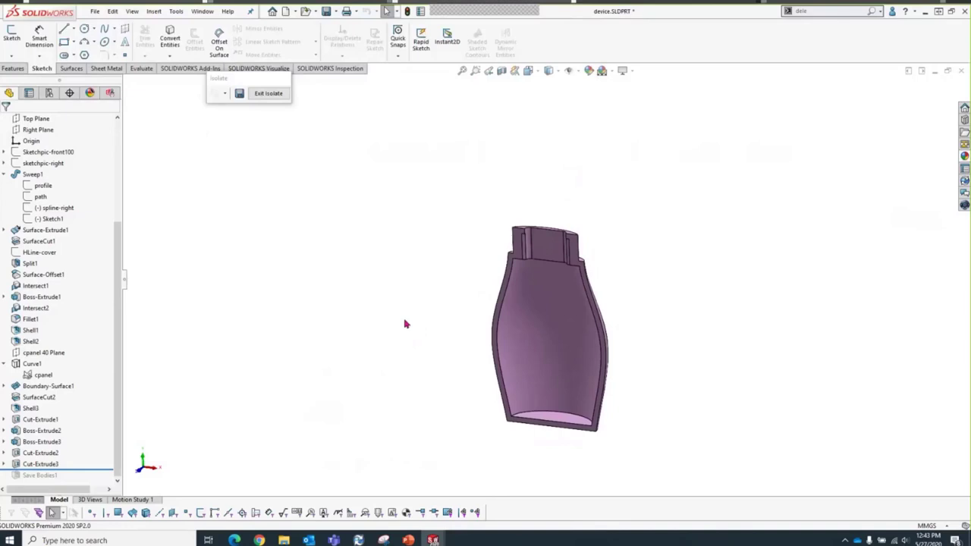
# Step: Start a Mounting Boss on the upper area of the rear body's inner face, using the Front Plane as its direction
pyautogui.click(153, 12)
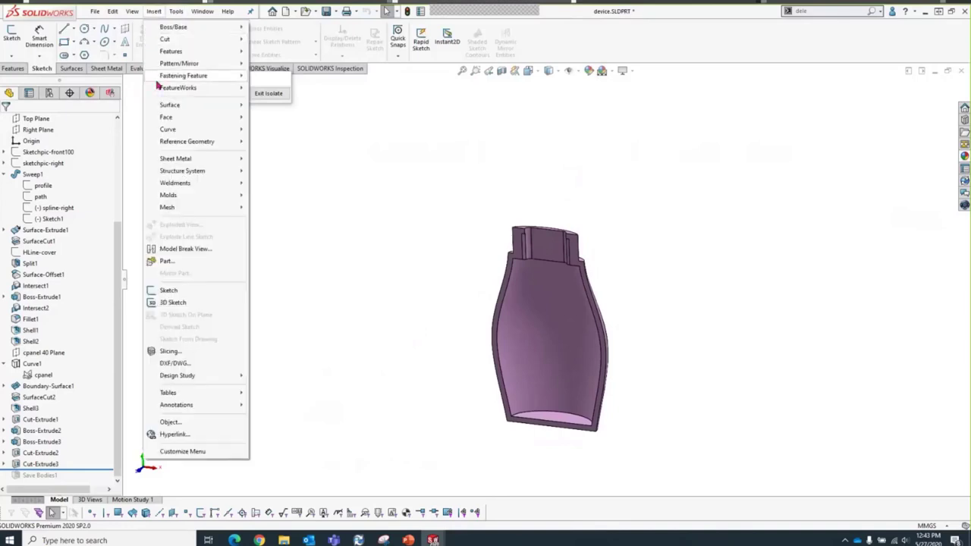
pyautogui.moveTo(170, 78)
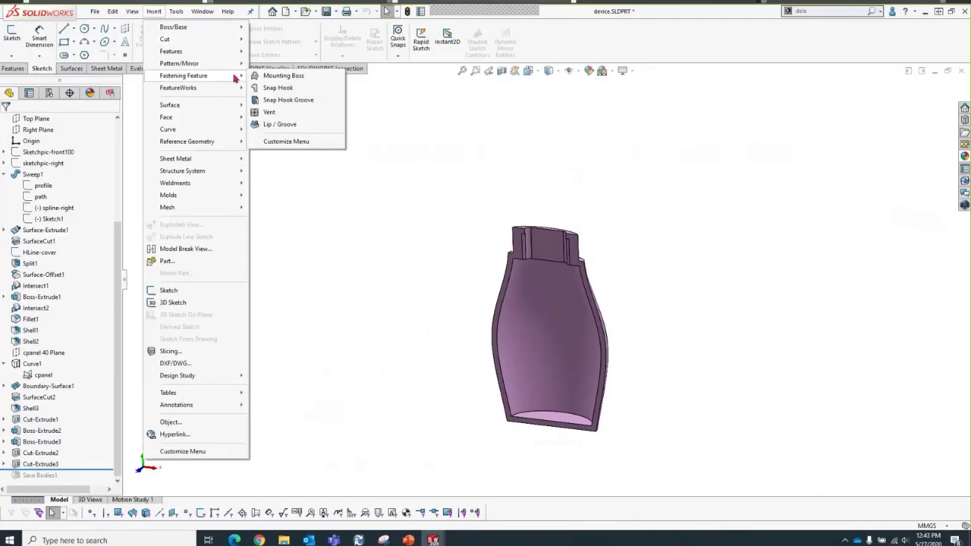
pyautogui.click(295, 79)
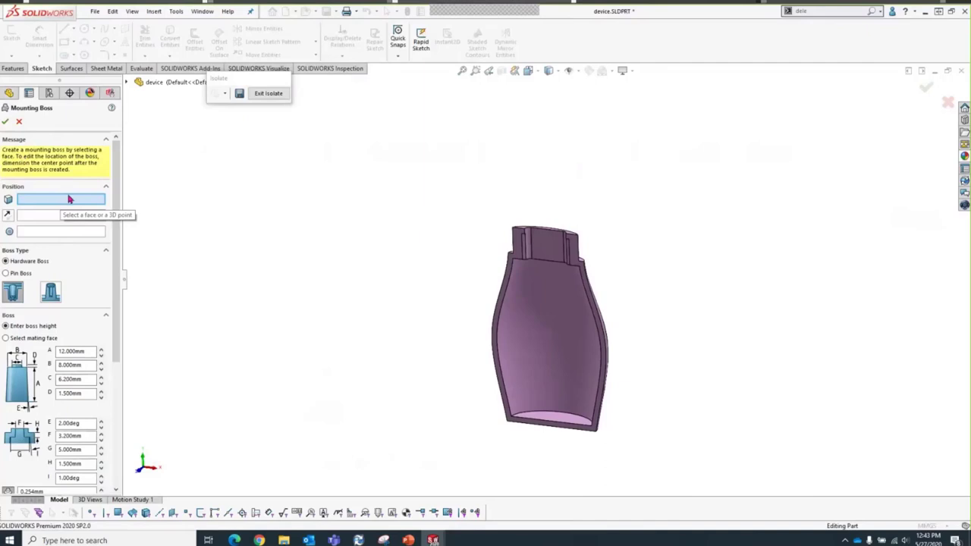
pyautogui.click(546, 289)
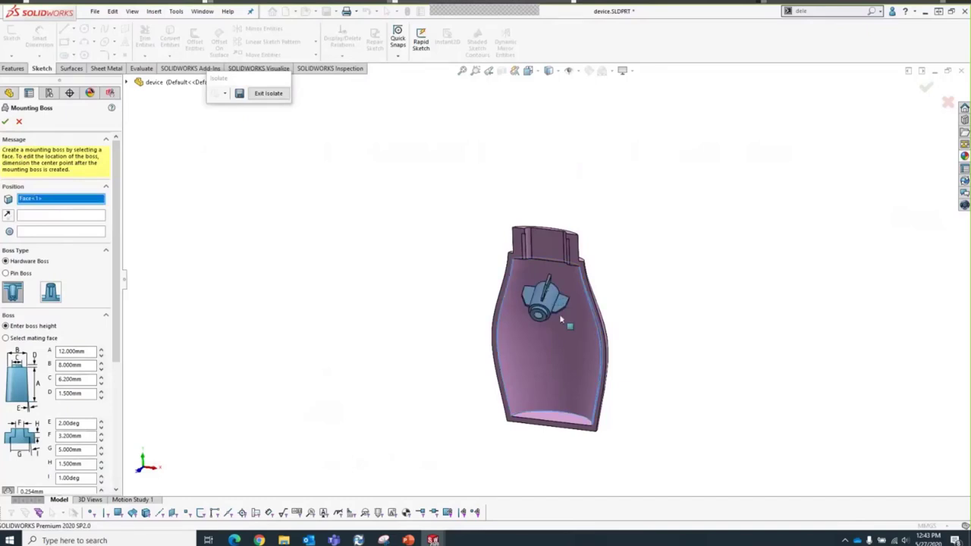
pyautogui.click(69, 218)
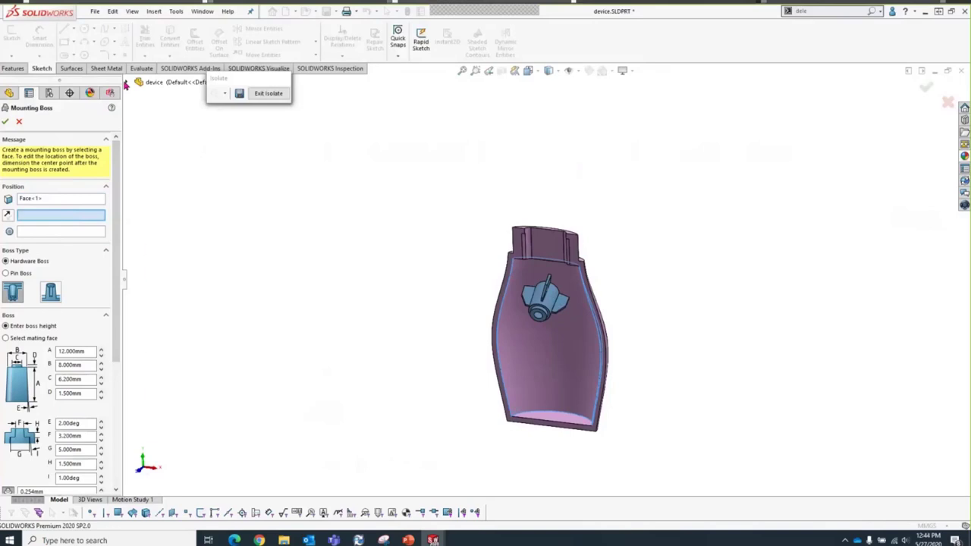
pyautogui.click(126, 84)
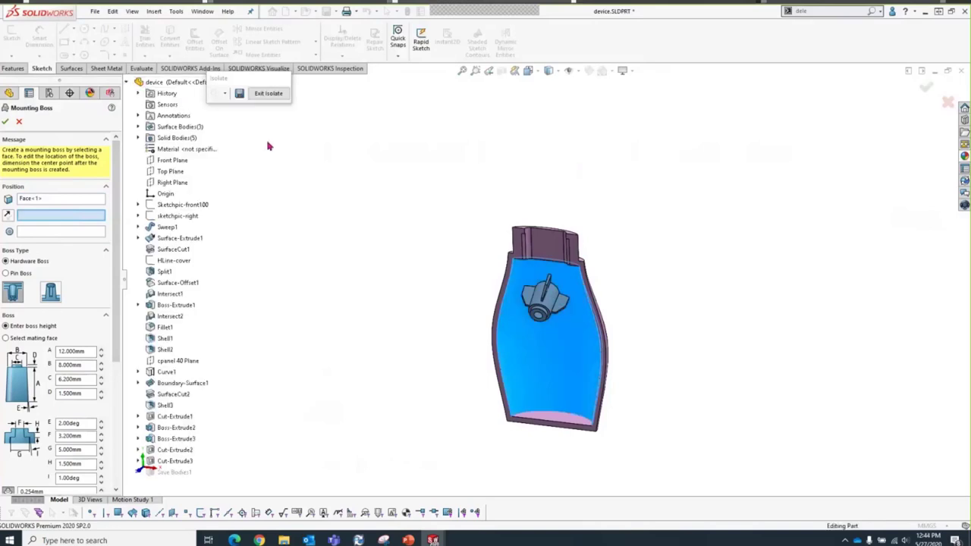
pyautogui.click(186, 161)
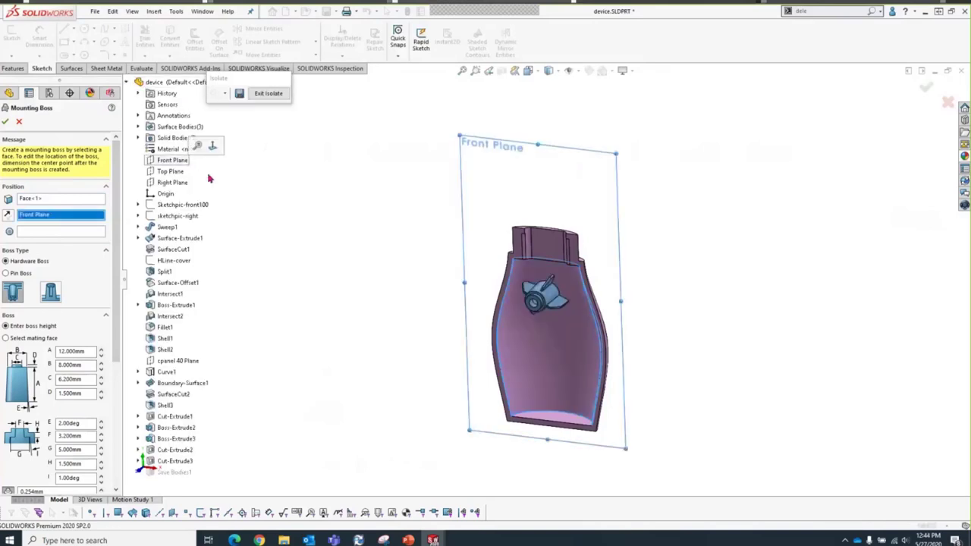
# Step: Define the boss height by a mating face, using the rear body's flat rim face
pyautogui.click(20, 341)
pyautogui.scroll(-2, 664, 326)
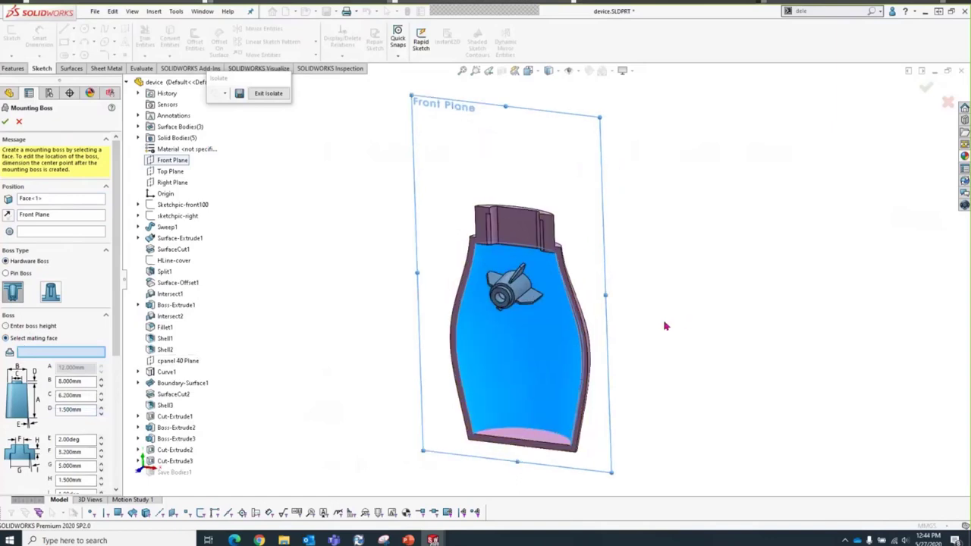
pyautogui.scroll(-3, 645, 332)
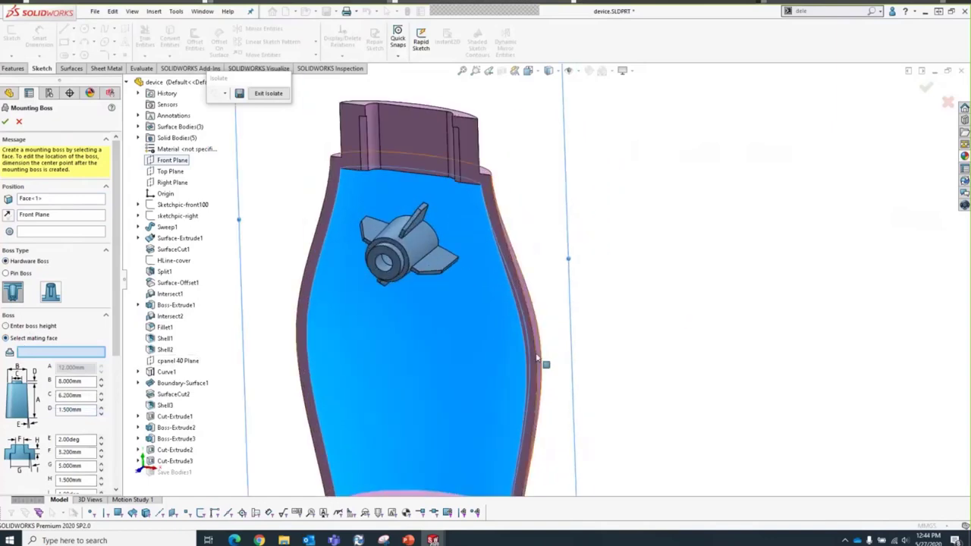
pyautogui.click(536, 360)
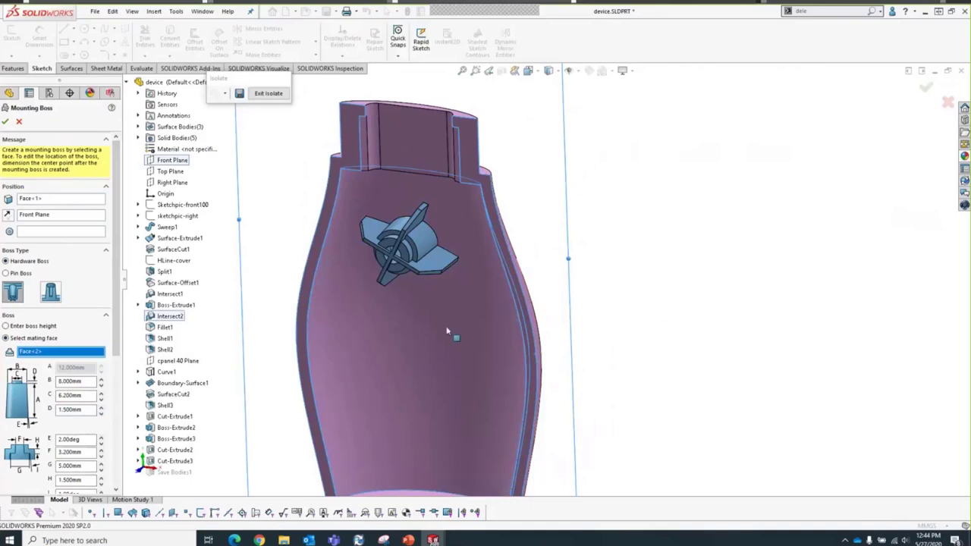
pyautogui.scroll(3, 448, 332)
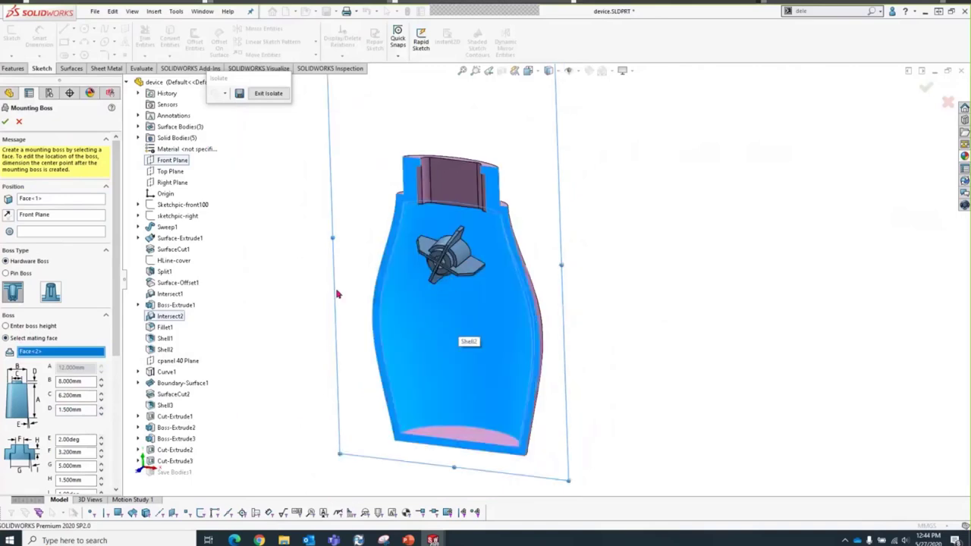
# Step: Set the mounting boss's outer diameter B to 7 mm, step diameter C to 5 mm and step height D to 1.25 mm
pyautogui.scroll(-1, 118, 300)
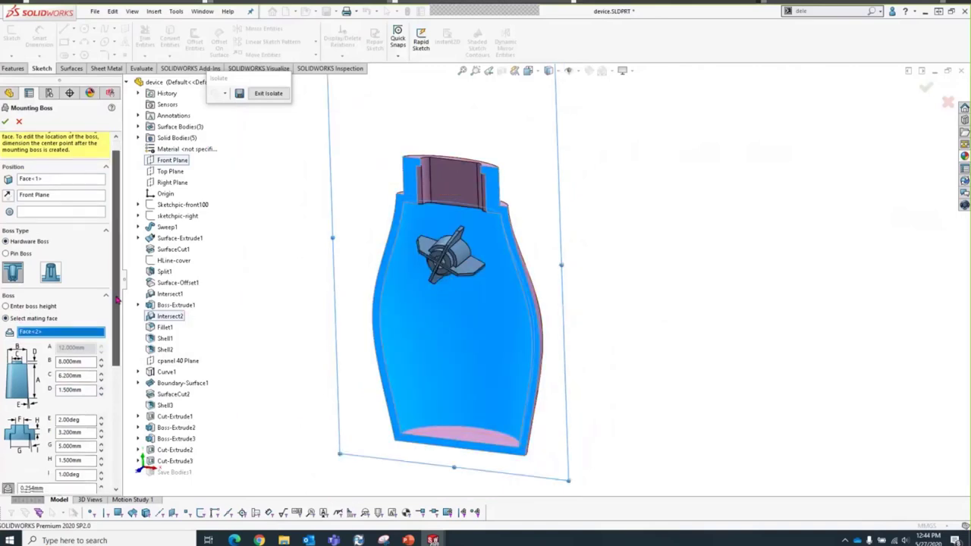
pyautogui.scroll(-6, 118, 300)
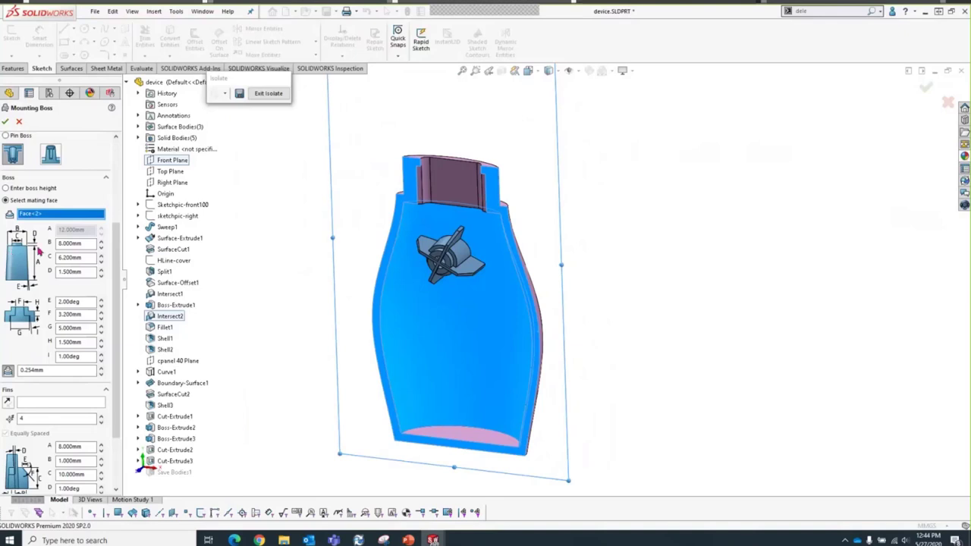
pyautogui.click(86, 243)
pyautogui.write('7')
pyautogui.press('Return')
pyautogui.click(87, 258)
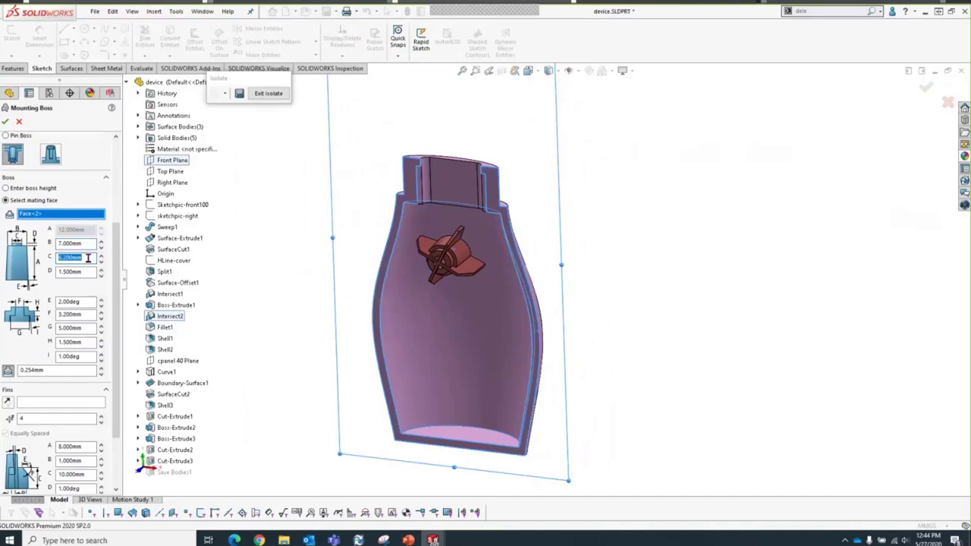
pyautogui.write('5')
pyautogui.press('Return')
pyautogui.click(88, 271)
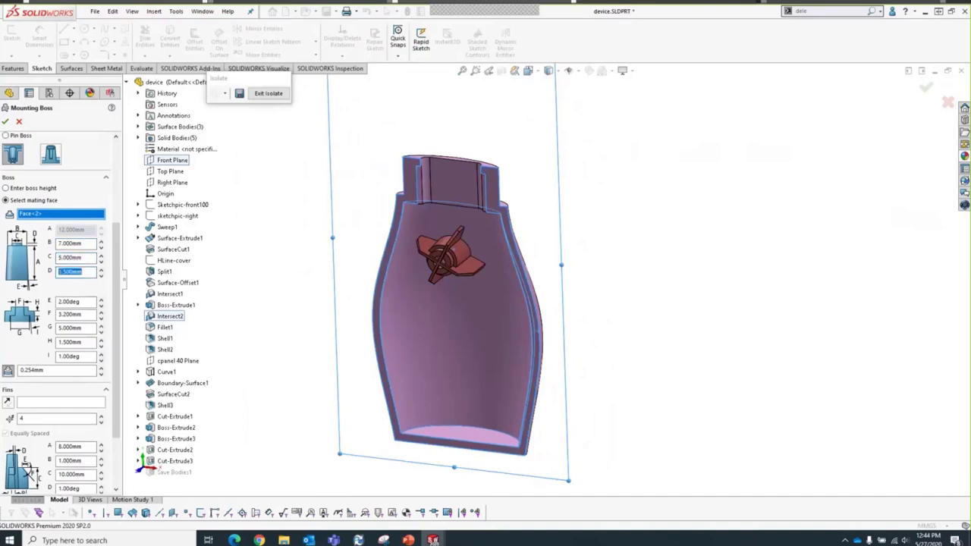
pyautogui.write('1.25')
pyautogui.press('Return')
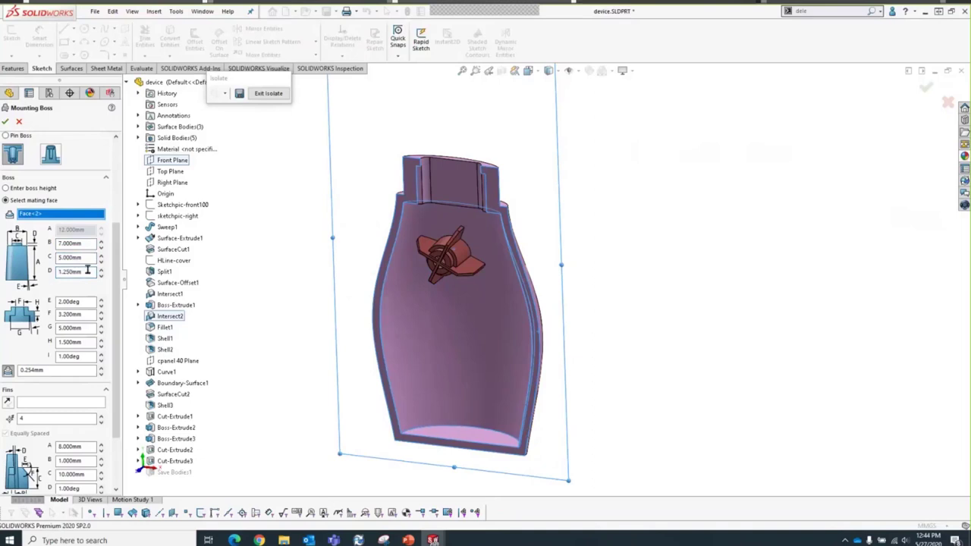
# Step: Set the boss's inner hole diameter F to 2.5 mm, counterbore diameter G to 4.5 mm and inside draft angle I to 1.5 degrees
pyautogui.click(89, 314)
pyautogui.write('2.5')
pyautogui.press('Return')
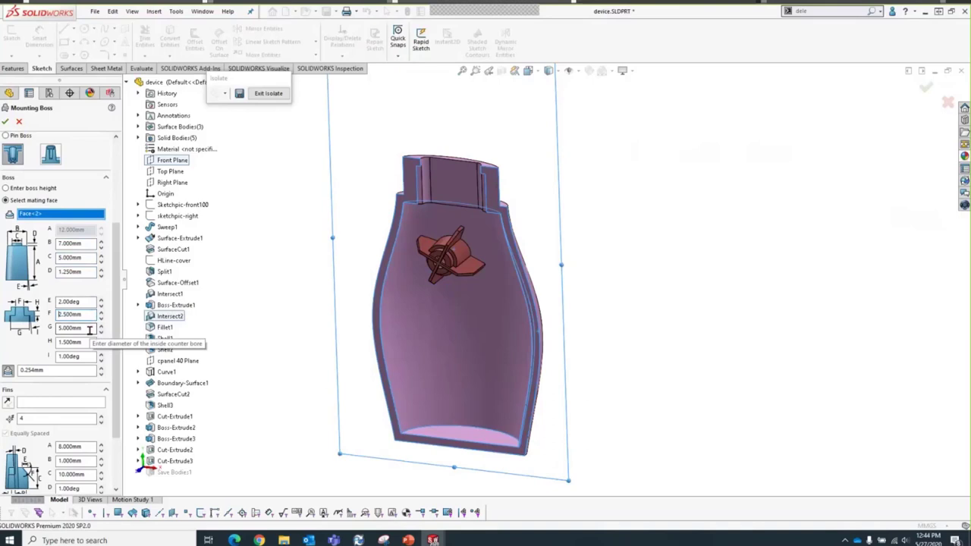
pyautogui.click(90, 329)
pyautogui.write('.5')
pyautogui.press('Return')
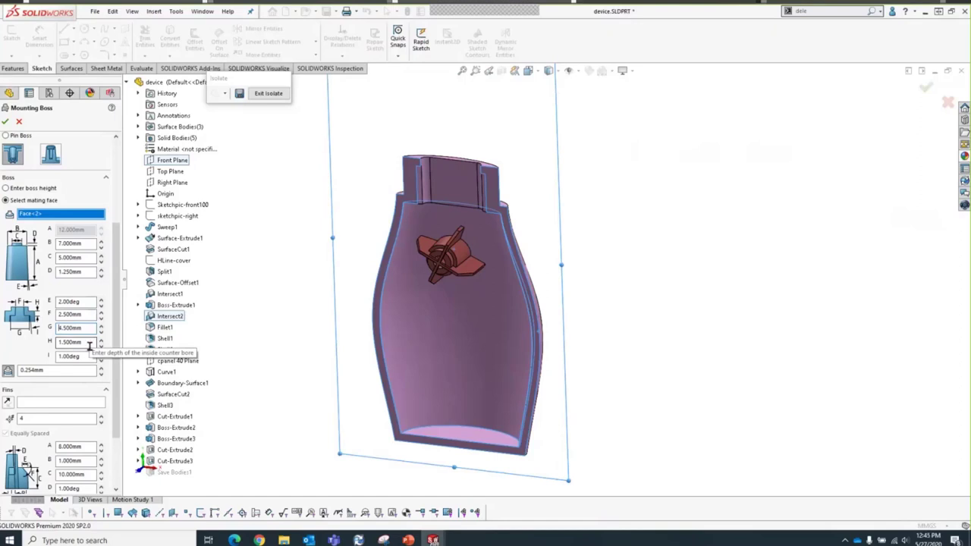
pyautogui.doubleClick(90, 357)
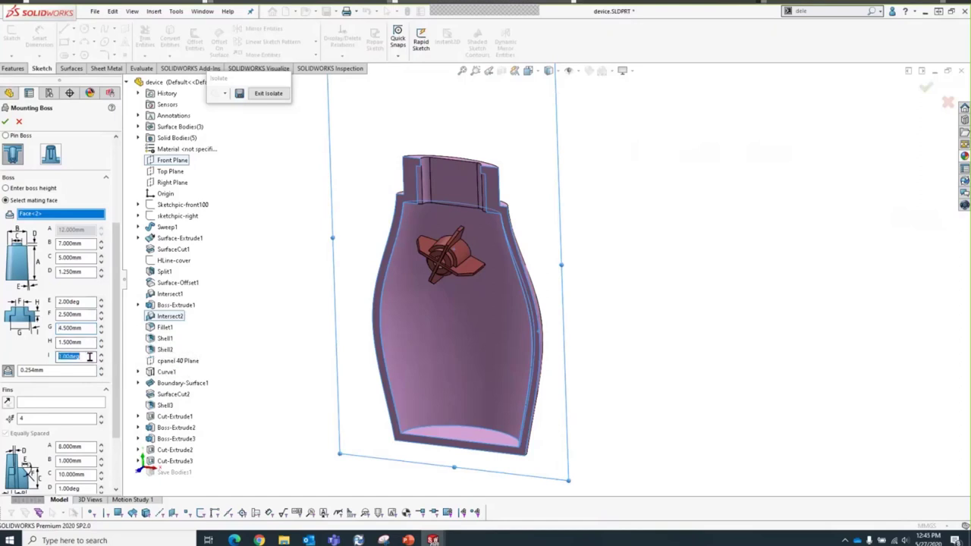
pyautogui.write('1.5')
pyautogui.press('Return')
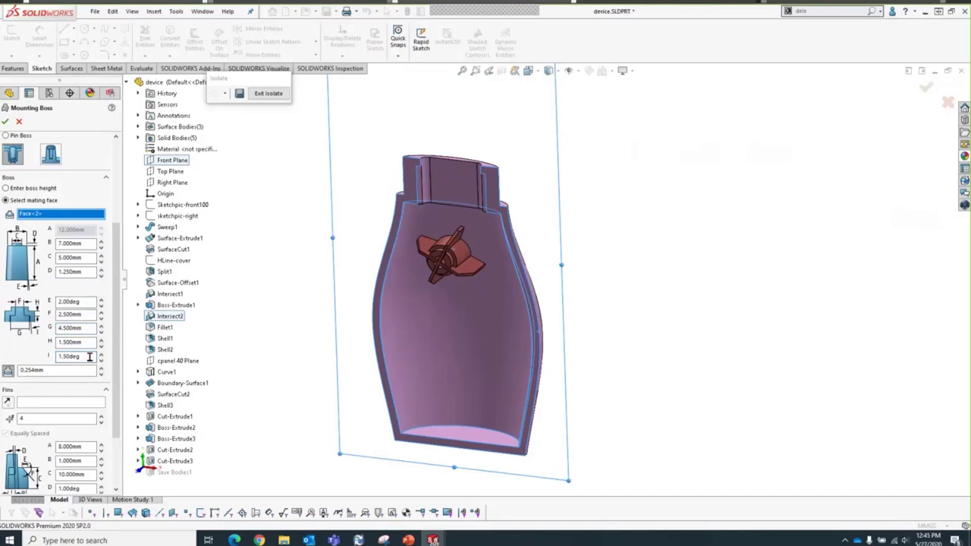
pyautogui.click(440, 268)
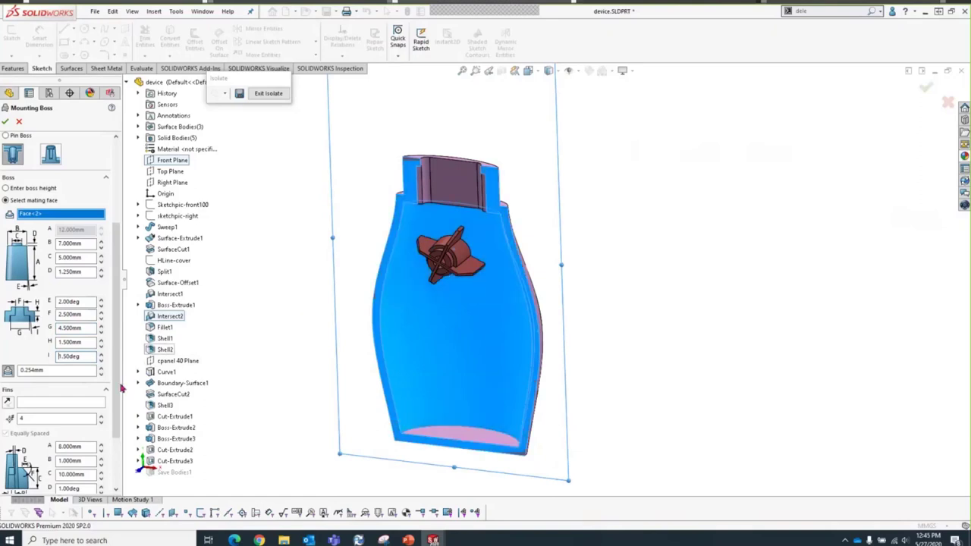
# Step: Orient the boss's four fins by the Top Plane, set fin dimension C to 5 mm and create the mounting boss
pyautogui.click(62, 404)
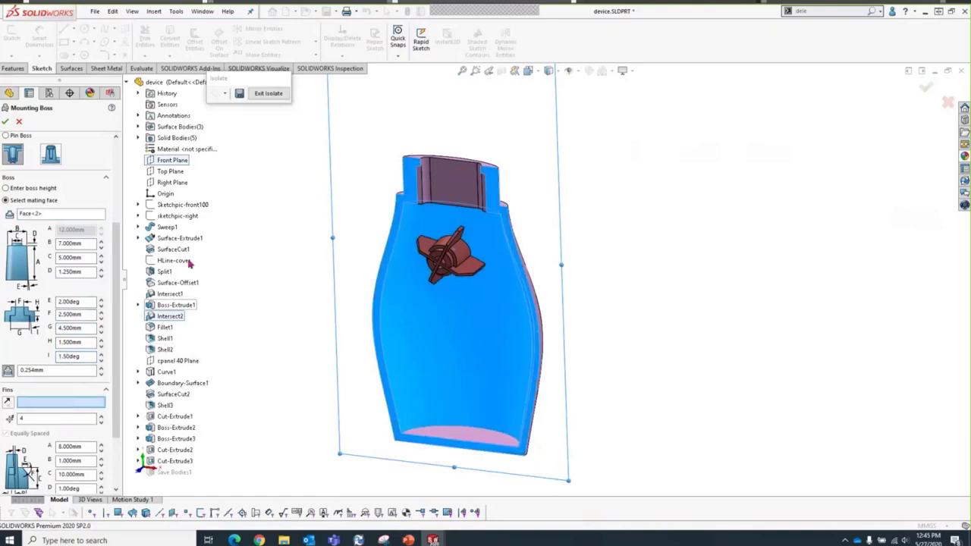
pyautogui.click(170, 172)
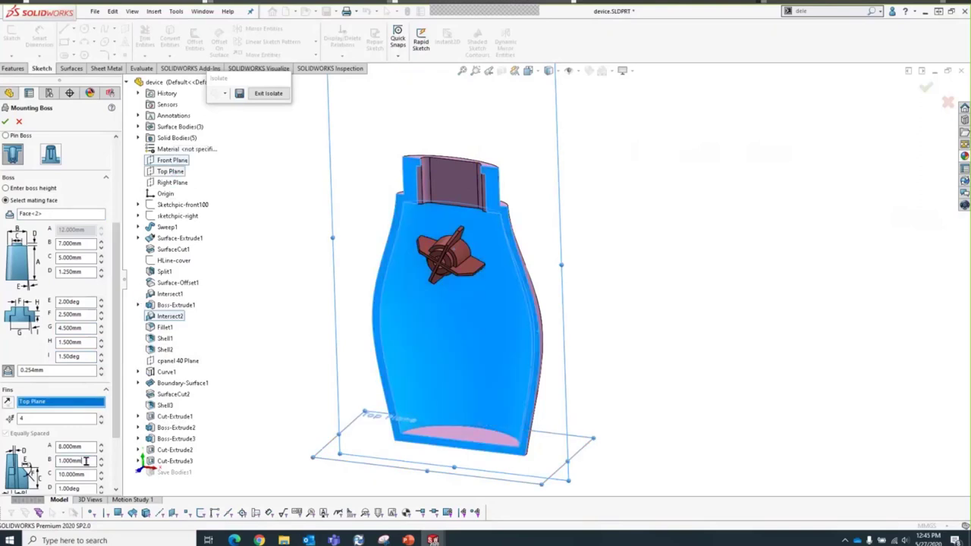
pyautogui.scroll(-1, 119, 414)
pyautogui.scroll(-5, 119, 414)
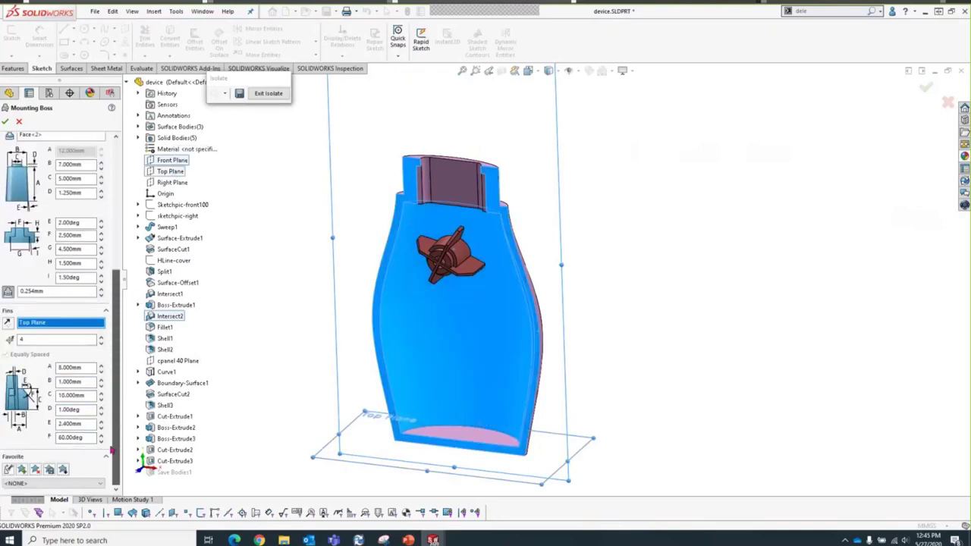
pyautogui.click(89, 395)
pyautogui.write('8')
pyautogui.press('Return')
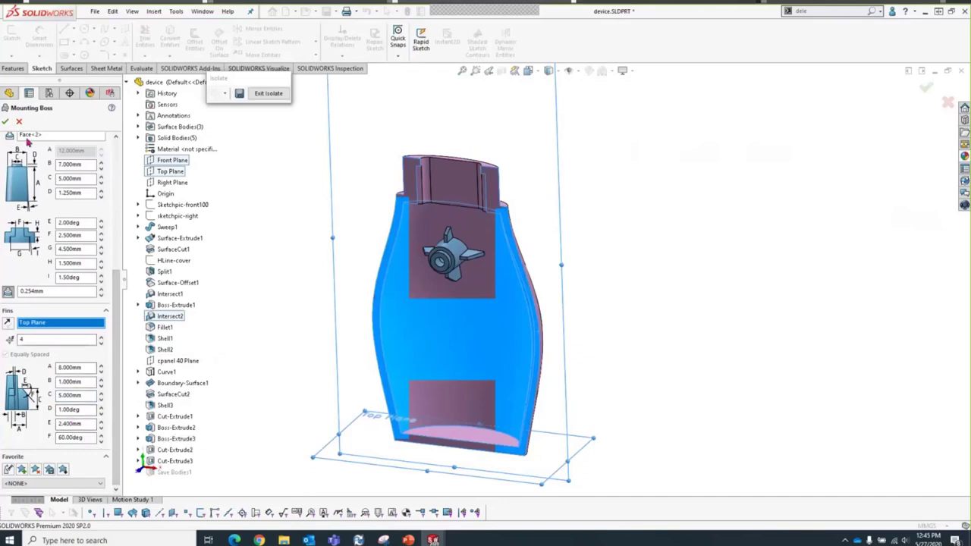
pyautogui.click(6, 121)
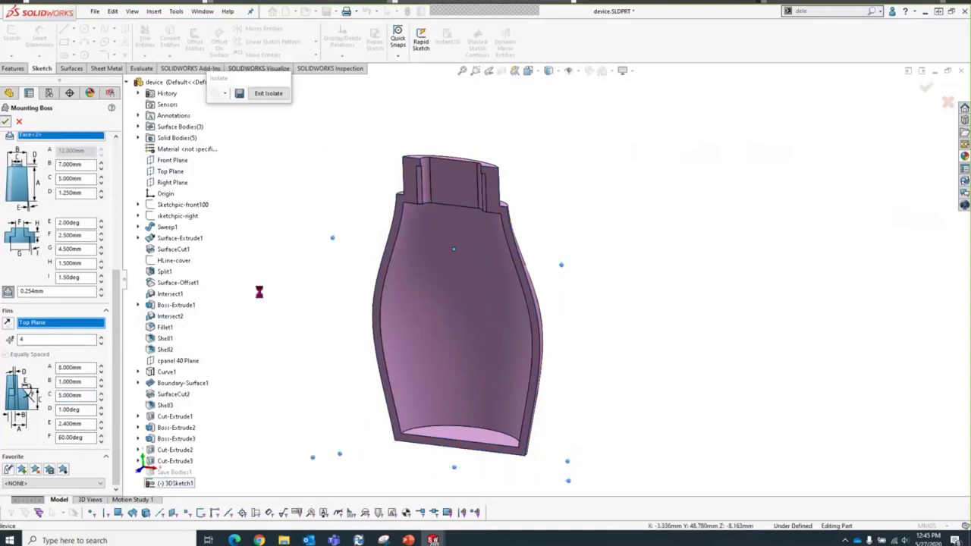
# Step: Check the mounting boss from the inside and outside of the rear body and open its 3D sketch for editing
pyautogui.hotkey('ctrl', '1')
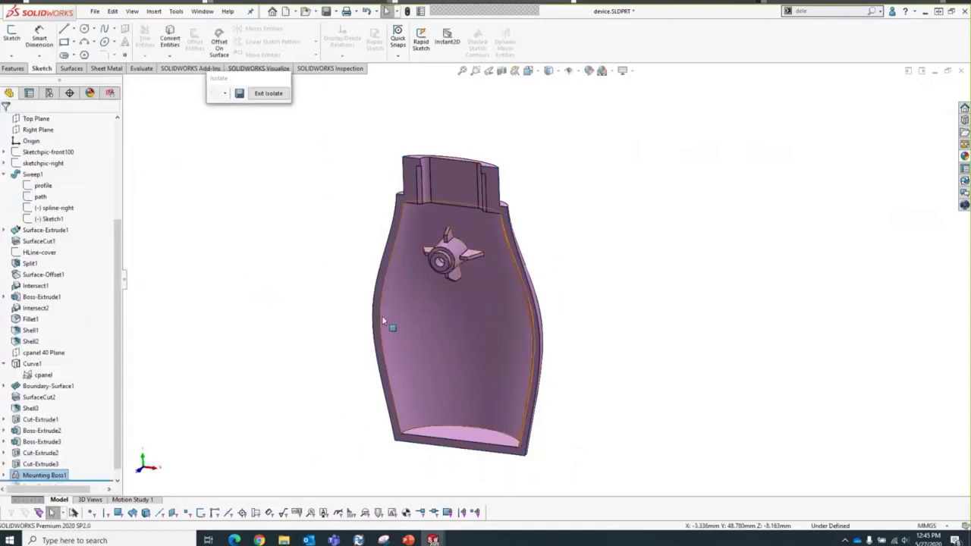
pyautogui.moveTo(402, 273); pyautogui.dragTo(210, 303, button='middle')
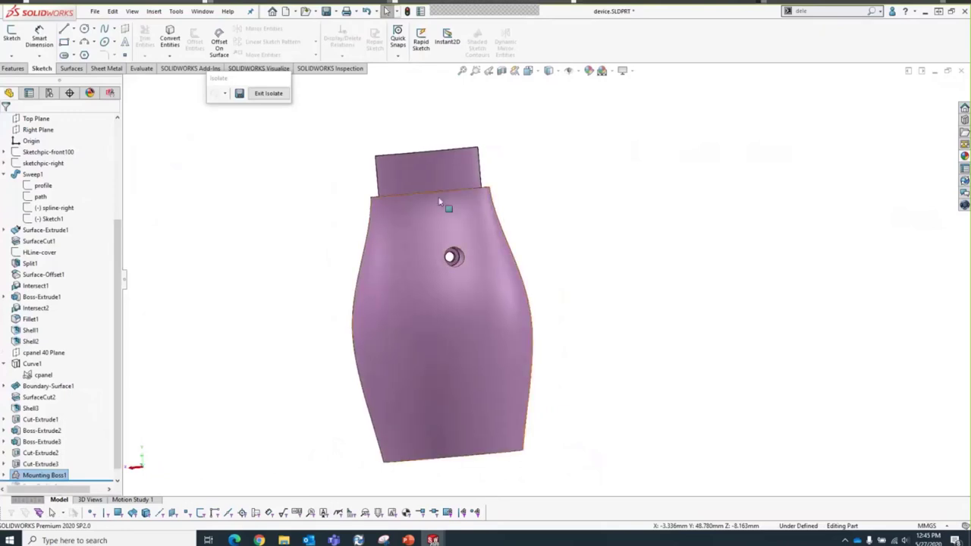
pyautogui.moveTo(266, 306); pyautogui.dragTo(396, 319, button='middle')
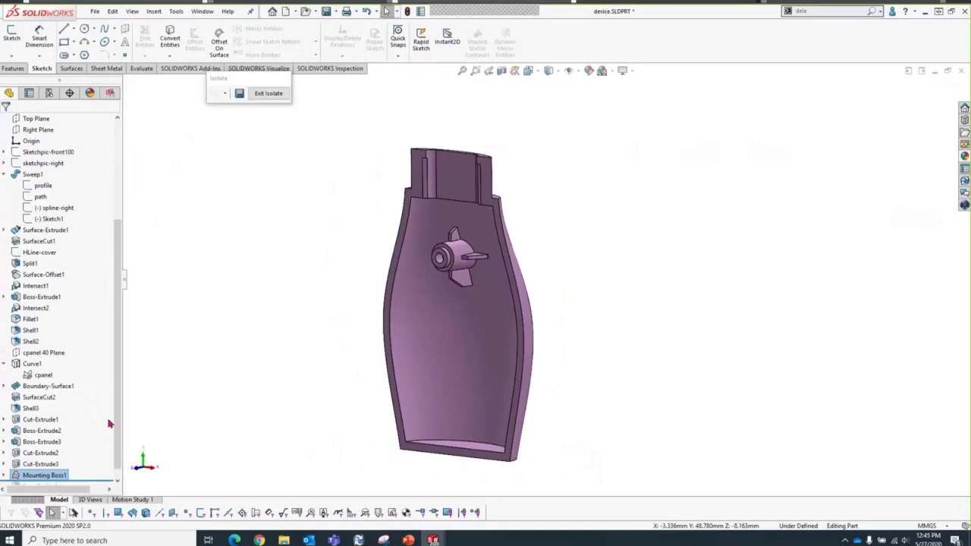
pyautogui.click(4, 476)
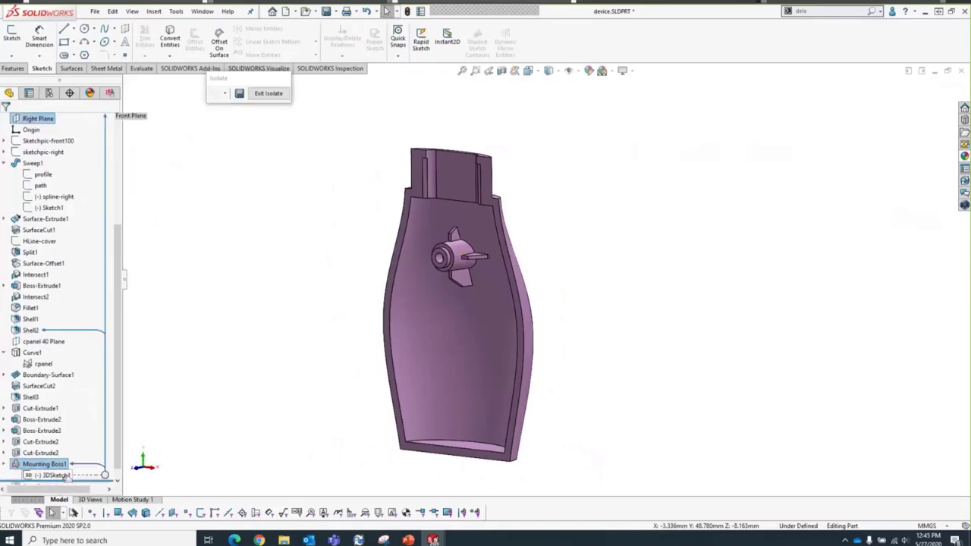
pyautogui.click(64, 476)
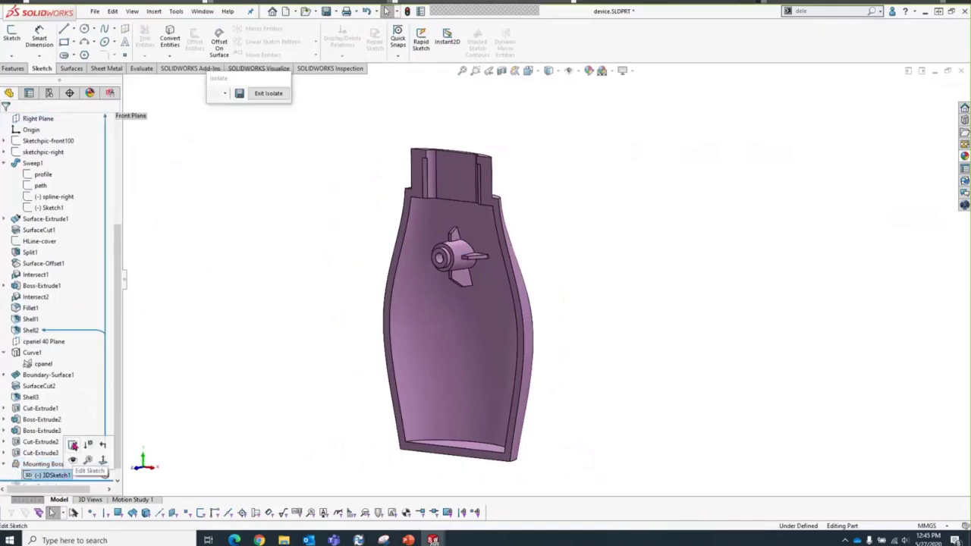
pyautogui.click(73, 447)
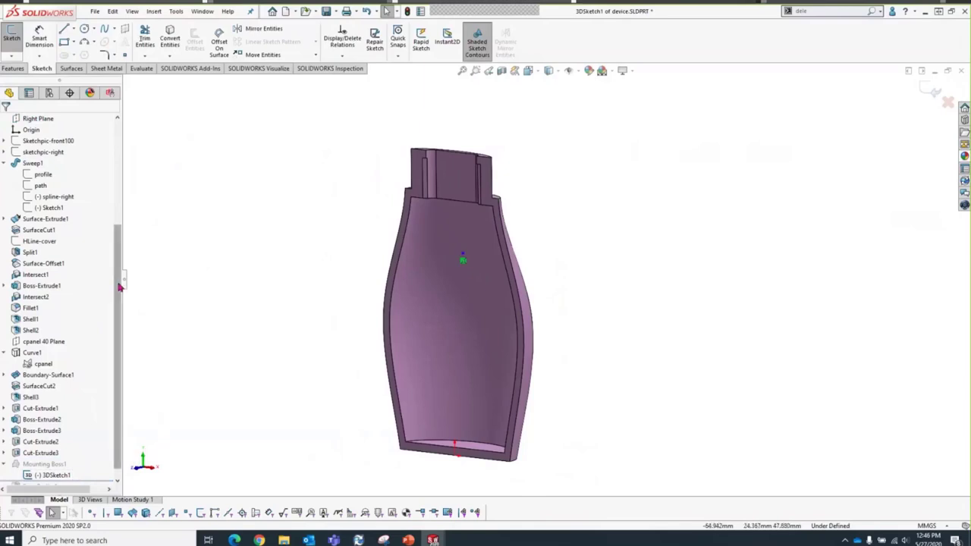
# Step: Constrain the boss's center point to lie on the Right Plane with an On Plane relation
pyautogui.scroll(2, 119, 258)
pyautogui.scroll(1, 119, 258)
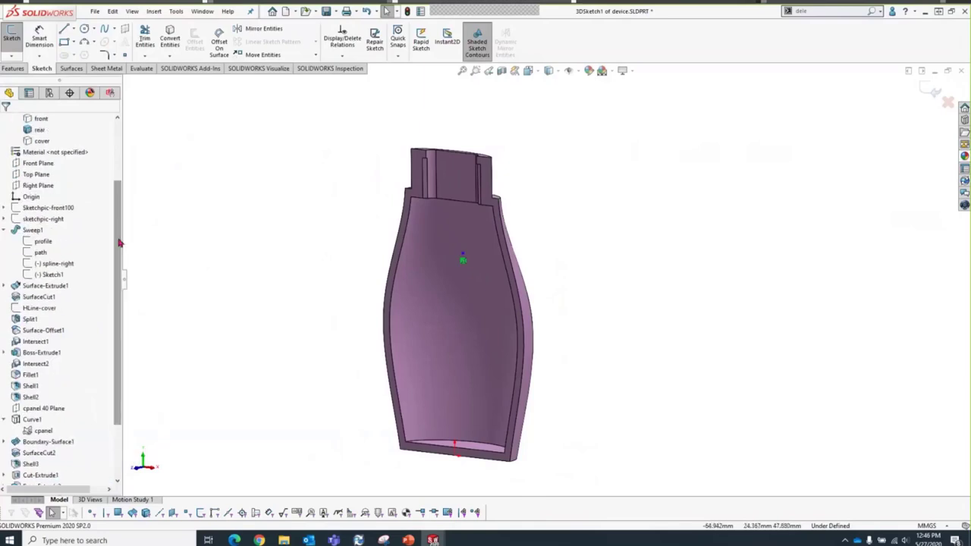
pyautogui.click(51, 186)
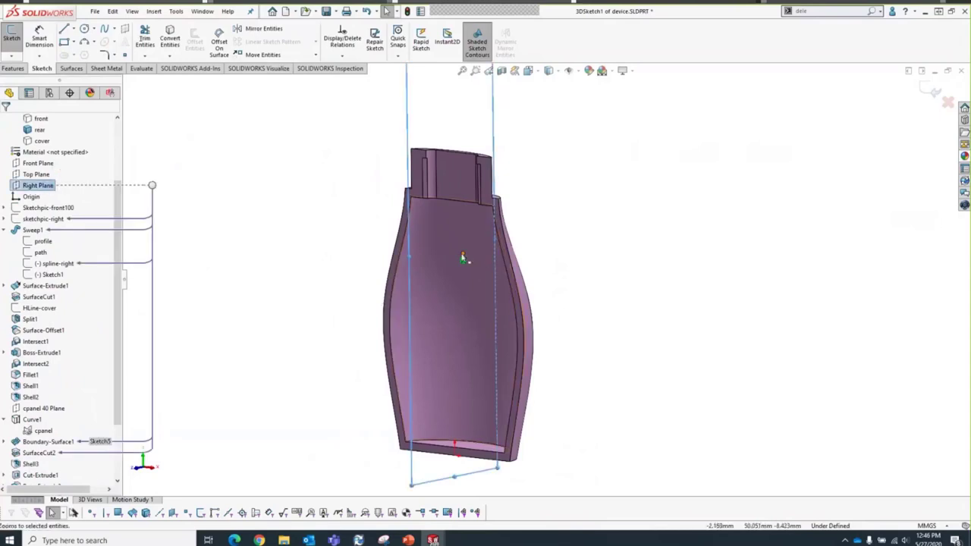
pyautogui.keyDown('ctrl'); pyautogui.click(462, 260); pyautogui.keyUp('ctrl')
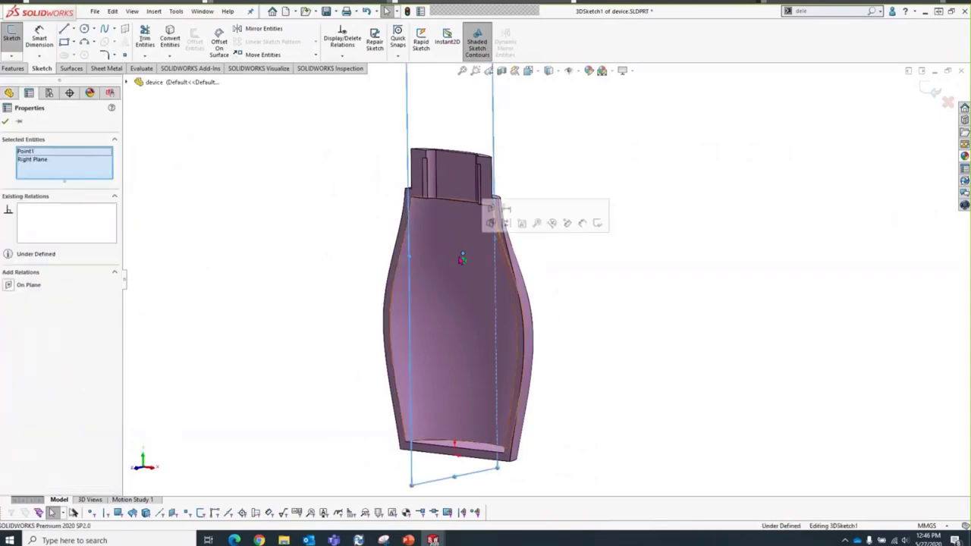
pyautogui.click(491, 209)
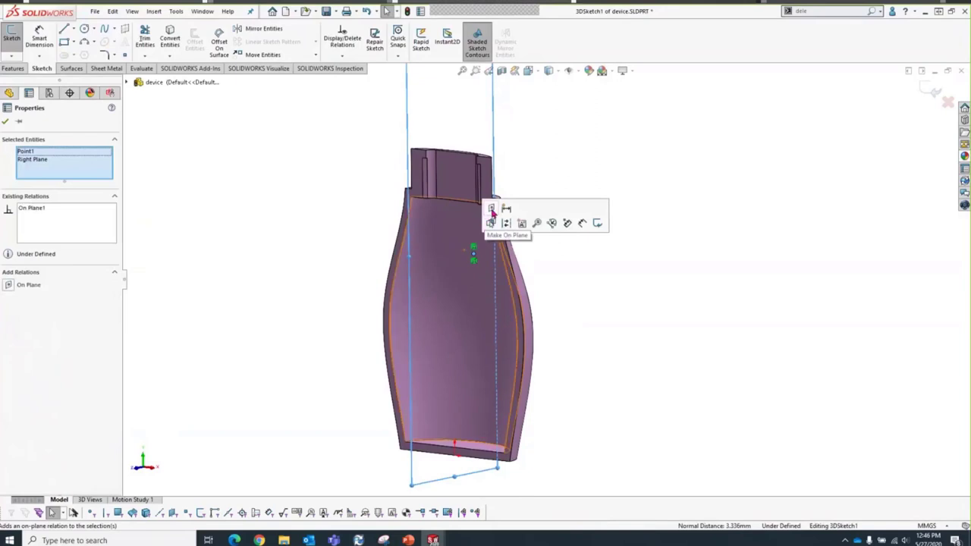
pyautogui.click(341, 285)
# Step: Dimension the boss's center point 55 mm from the Top Plane
pyautogui.hotkey('ctrl', '1')
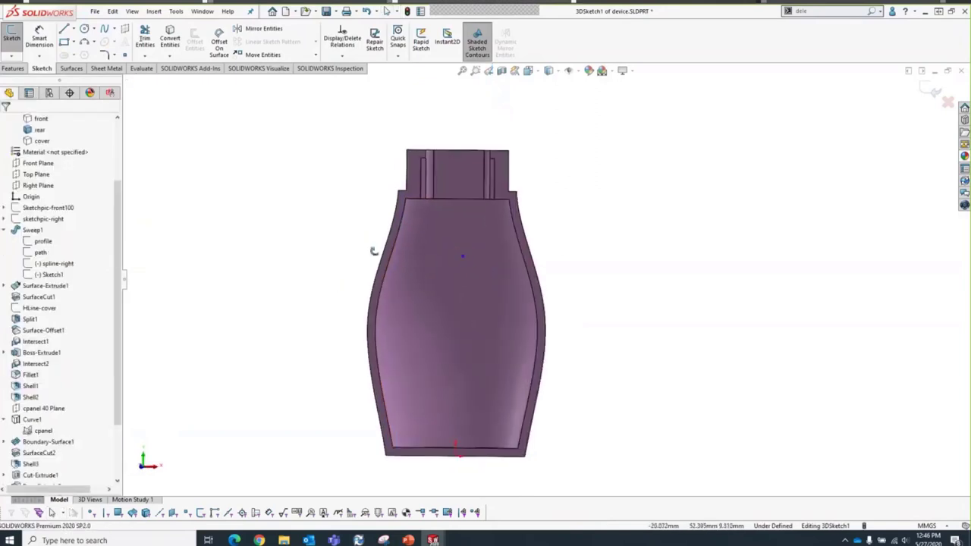
pyautogui.click(461, 261)
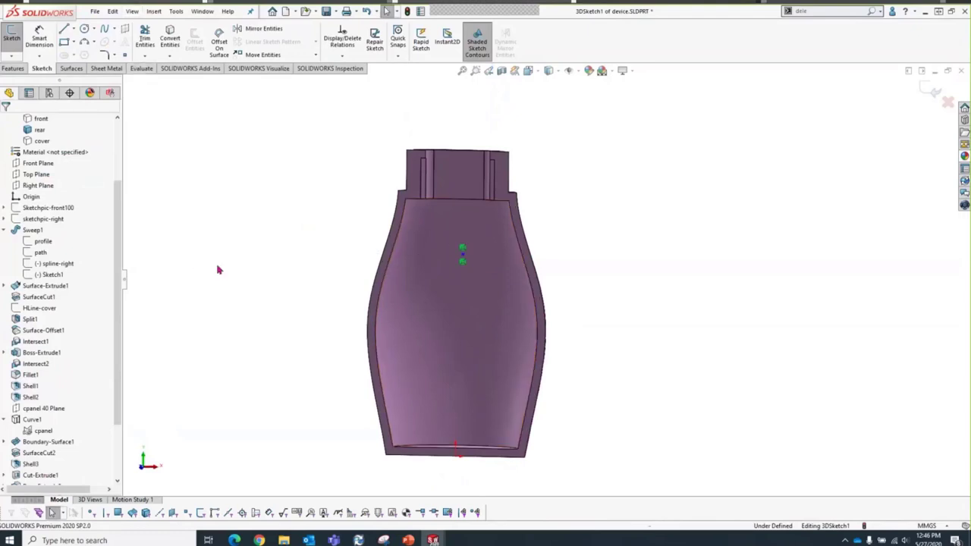
pyautogui.click(39, 38)
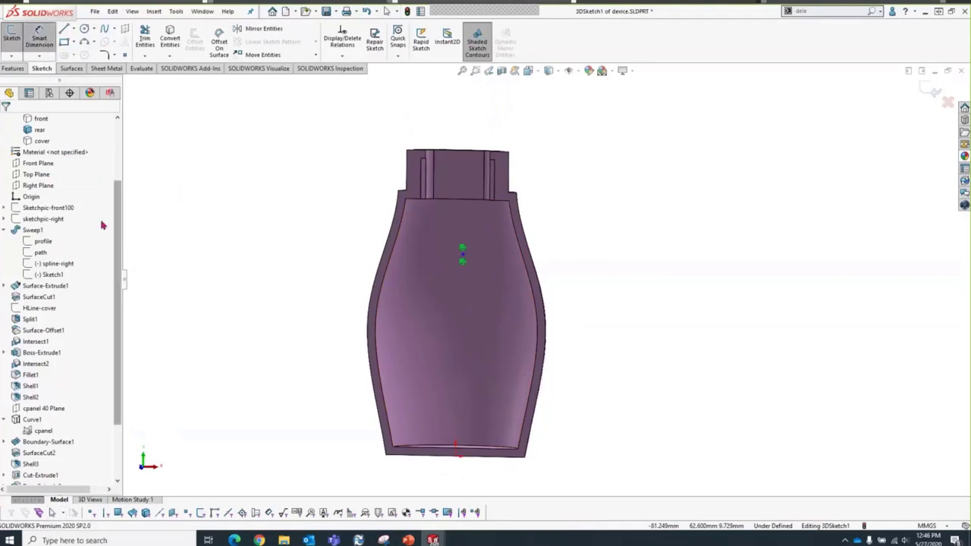
pyautogui.click(44, 175)
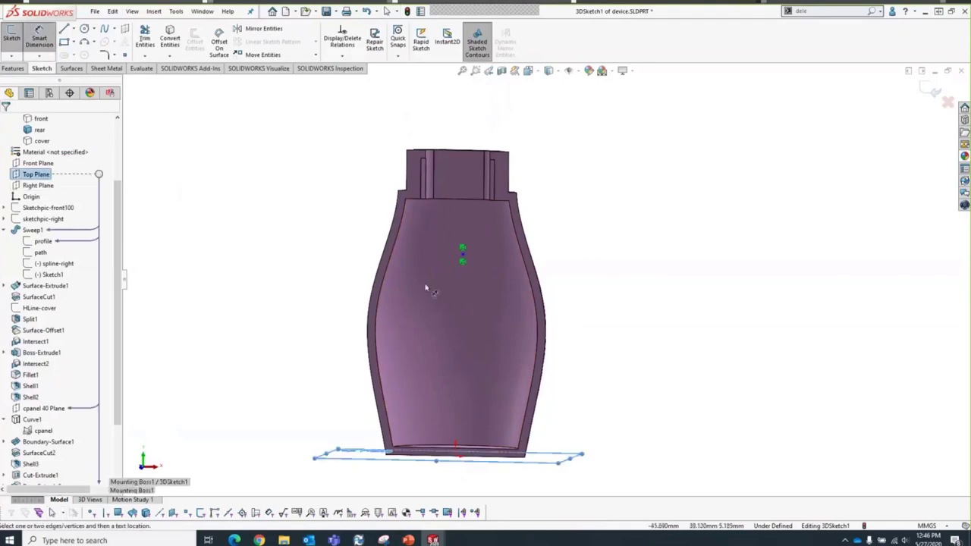
pyautogui.click(462, 253)
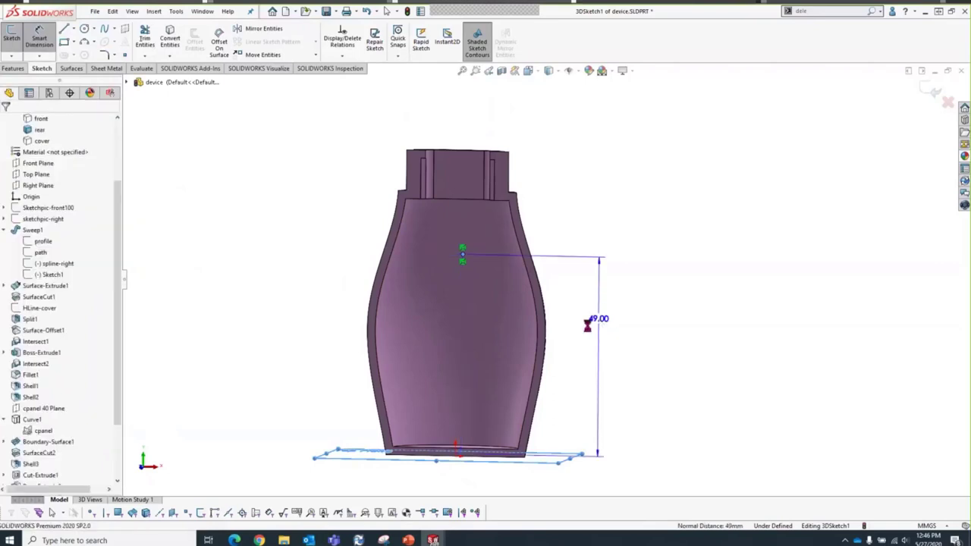
pyautogui.click(589, 328)
pyautogui.write('55')
pyautogui.press('Return')
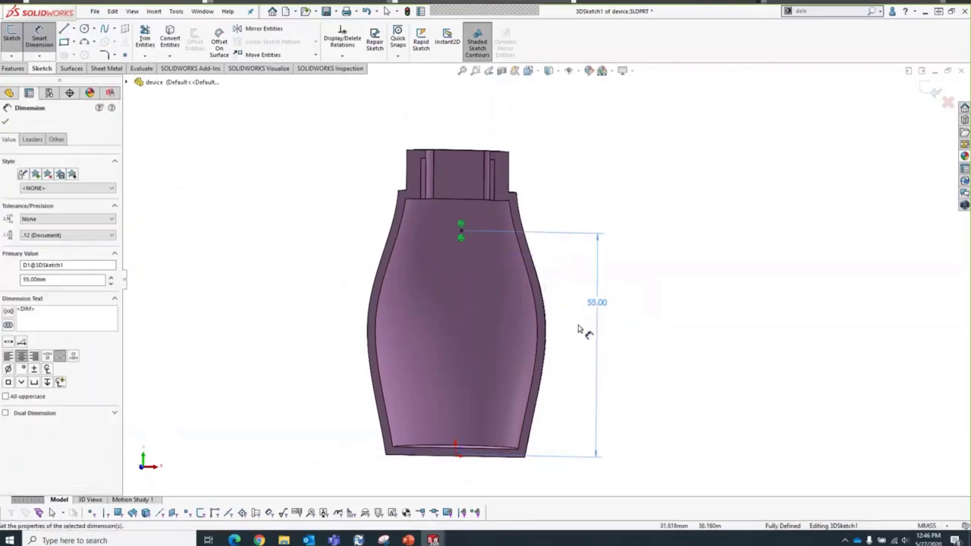
pyautogui.press('Escape')
# Step: Exit the boss's 3D sketch to rebuild the feature and end the isolation of the rear body
pyautogui.moveTo(624, 334)
pyautogui.mouseDown(button='middle')
pyautogui.moveTo(550, 344)
pyautogui.moveTo(627, 350)
pyautogui.mouseUp(button='middle')
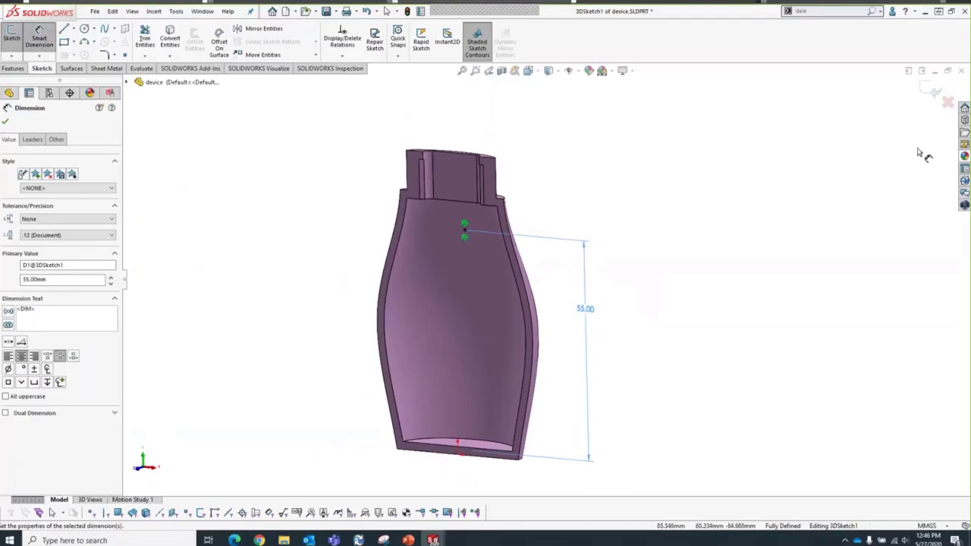
pyautogui.click(929, 89)
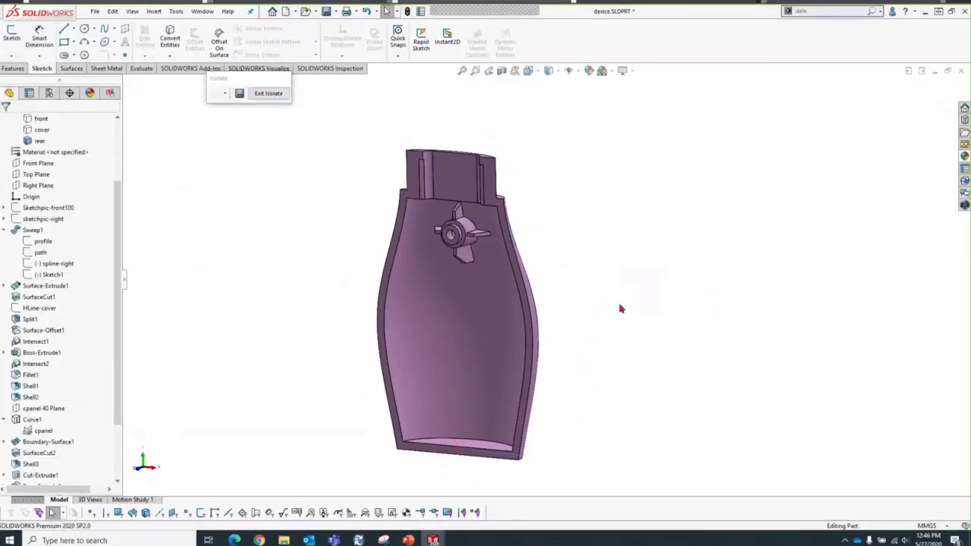
pyautogui.moveTo(622, 306)
pyautogui.mouseDown(button='middle')
pyautogui.moveTo(607, 278)
pyautogui.moveTo(591, 314)
pyautogui.mouseUp(button='middle')
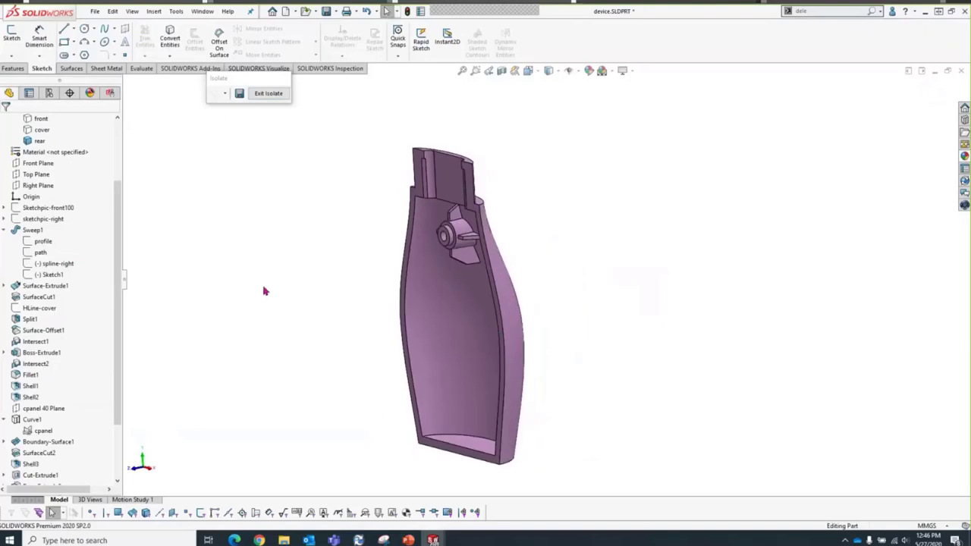
pyautogui.click(268, 93)
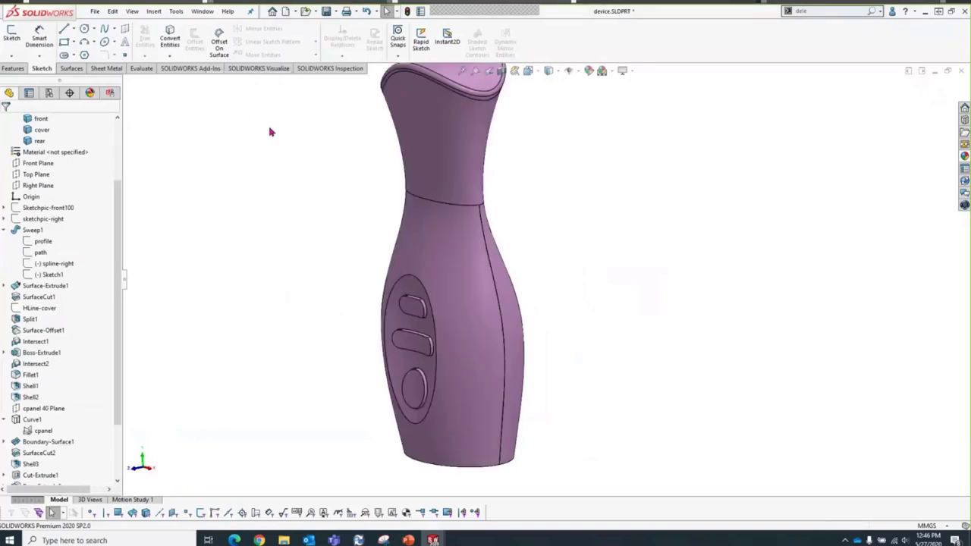
# Step: Section the device along the Right Plane to expose the inside of the front and rear bodies
pyautogui.scroll(2, 427, 246)
pyautogui.scroll(-2, 432, 259)
pyautogui.moveTo(433, 260); pyautogui.dragTo(519, 246, button='middle')
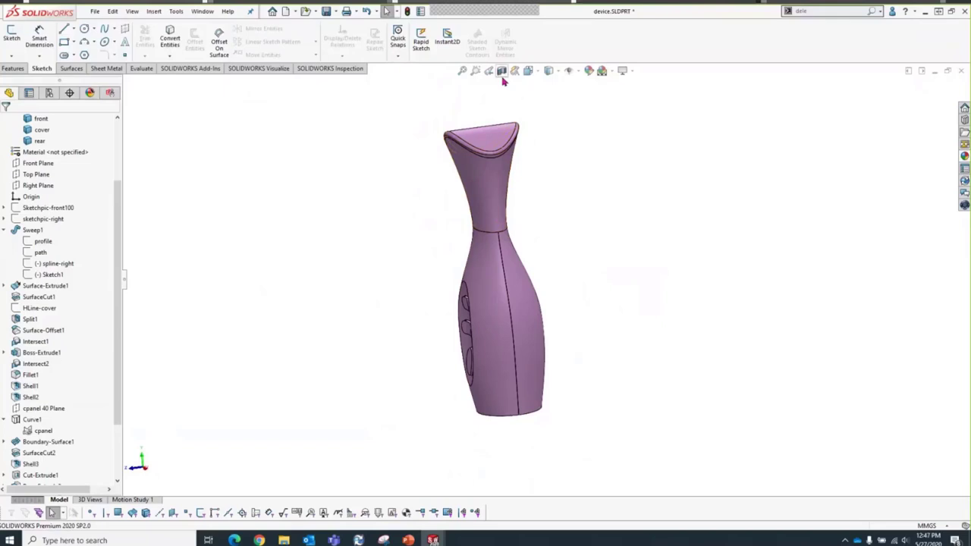
pyautogui.click(502, 72)
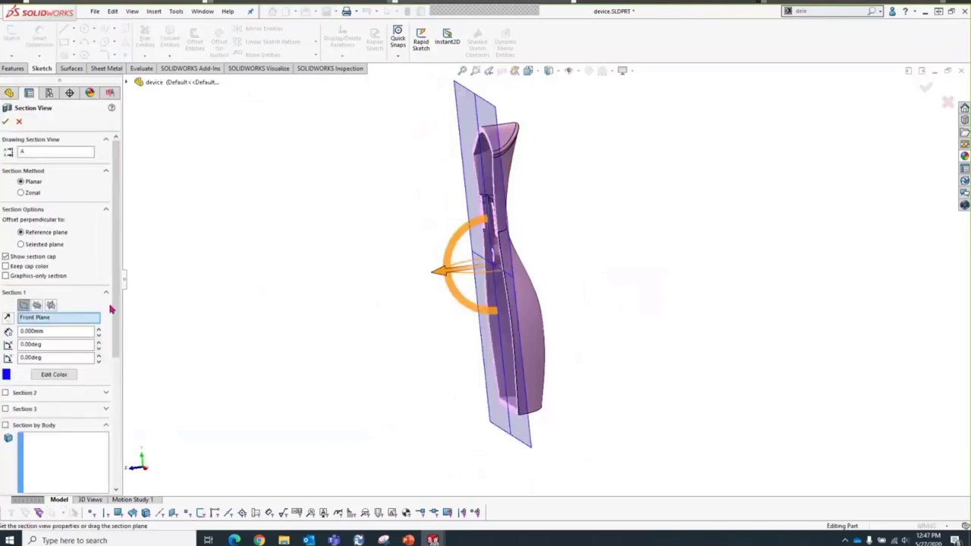
pyautogui.click(50, 305)
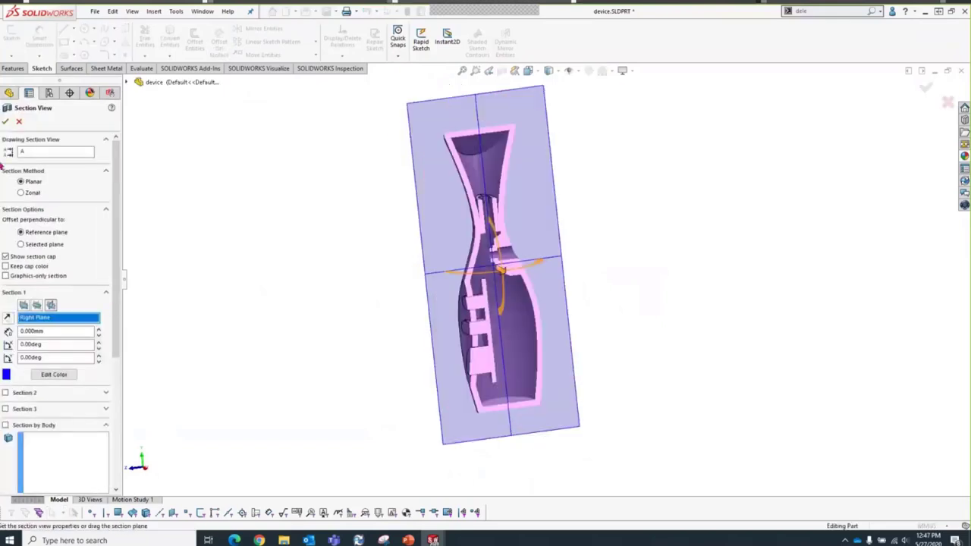
pyautogui.press('Return')
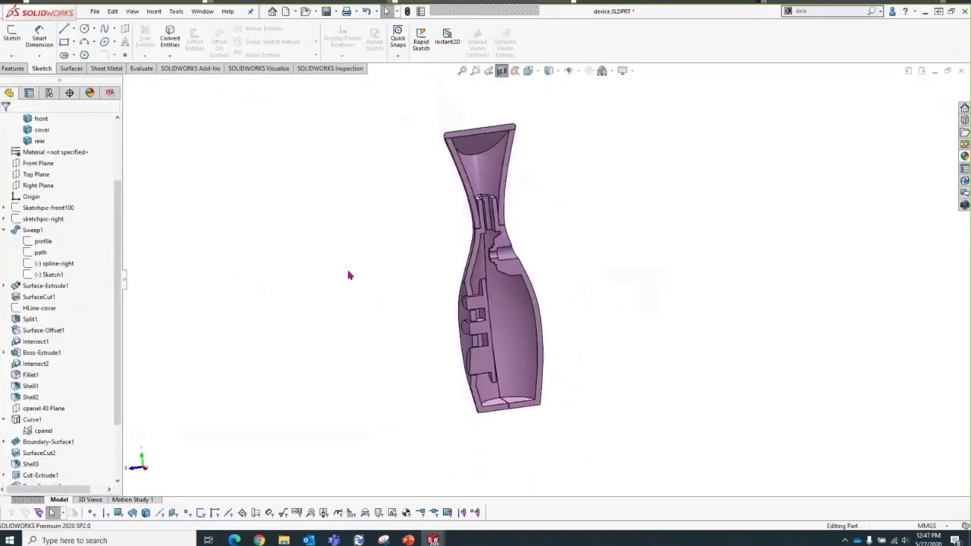
# Step: Start a mounting boss on the front body's inner face, centered on the circular edge of the rear boss's hole
pyautogui.moveTo(347, 273); pyautogui.dragTo(291, 301, button='middle')
pyautogui.scroll(-5, 296, 289)
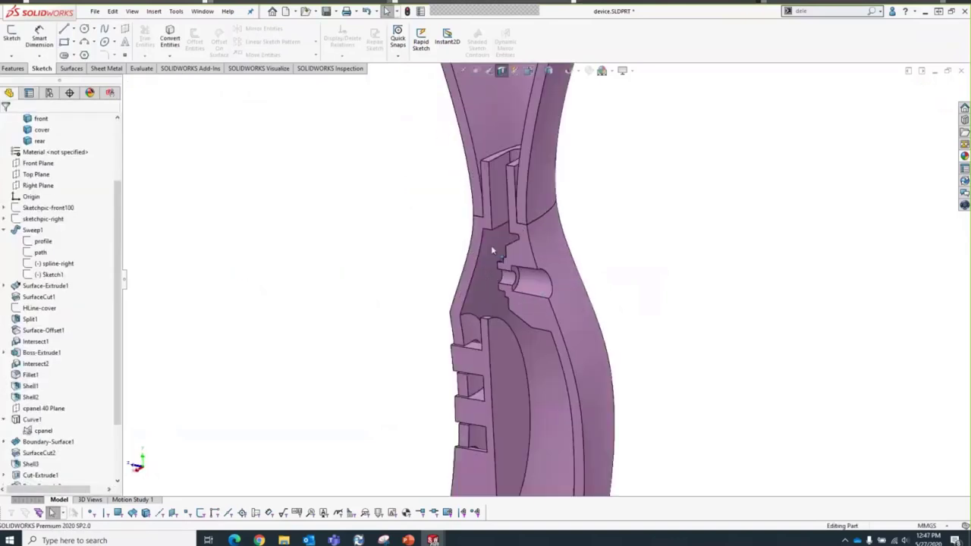
pyautogui.click(154, 12)
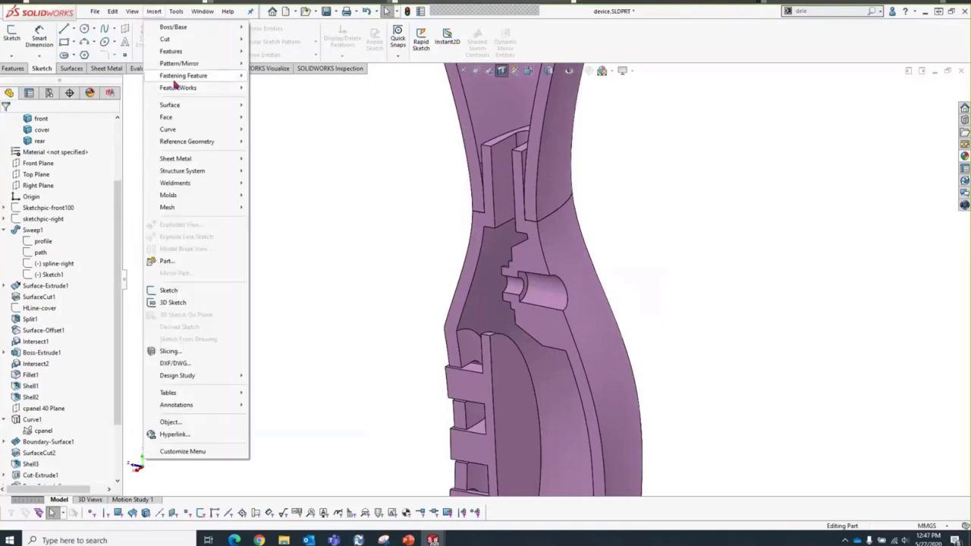
pyautogui.moveTo(220, 76)
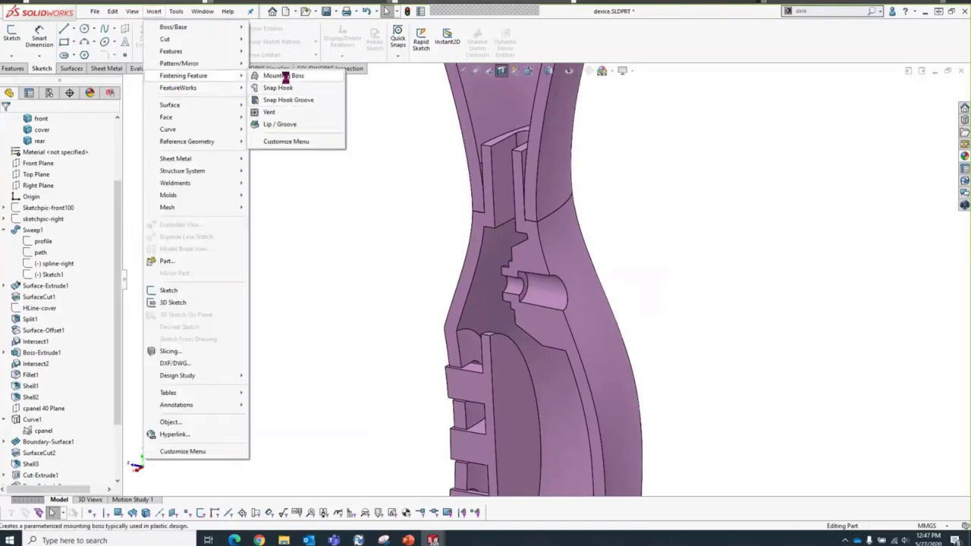
pyautogui.press('Escape')
pyautogui.press('Escape')
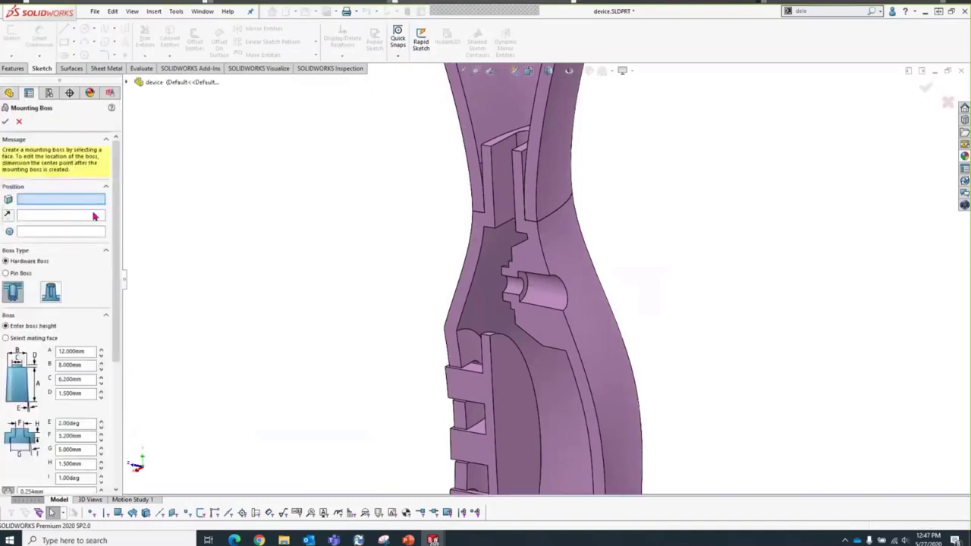
pyautogui.click(480, 293)
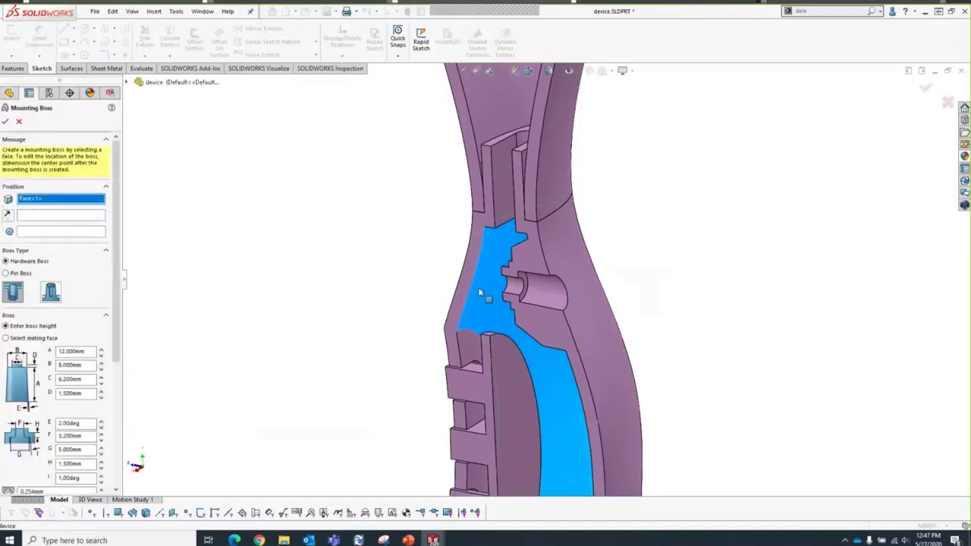
pyautogui.click(65, 232)
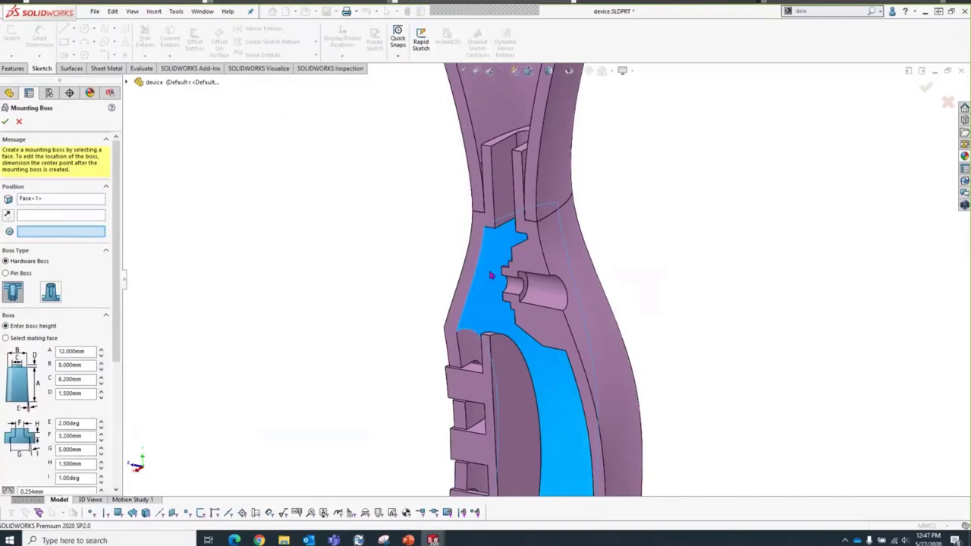
pyautogui.click(529, 287)
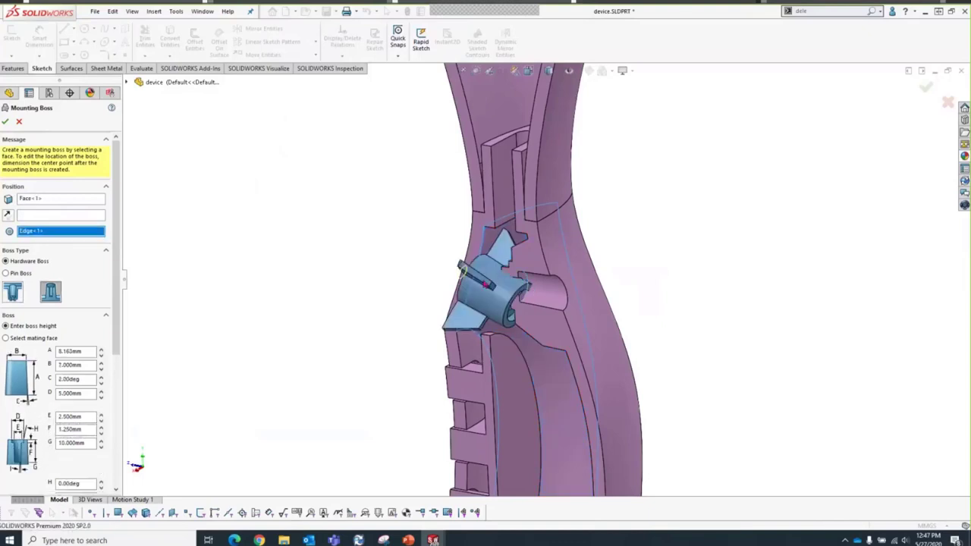
# Step: Set the new boss's direction from the Front Plane and reverse it so the boss points toward the rear body
pyautogui.click(68, 216)
pyautogui.click(129, 83)
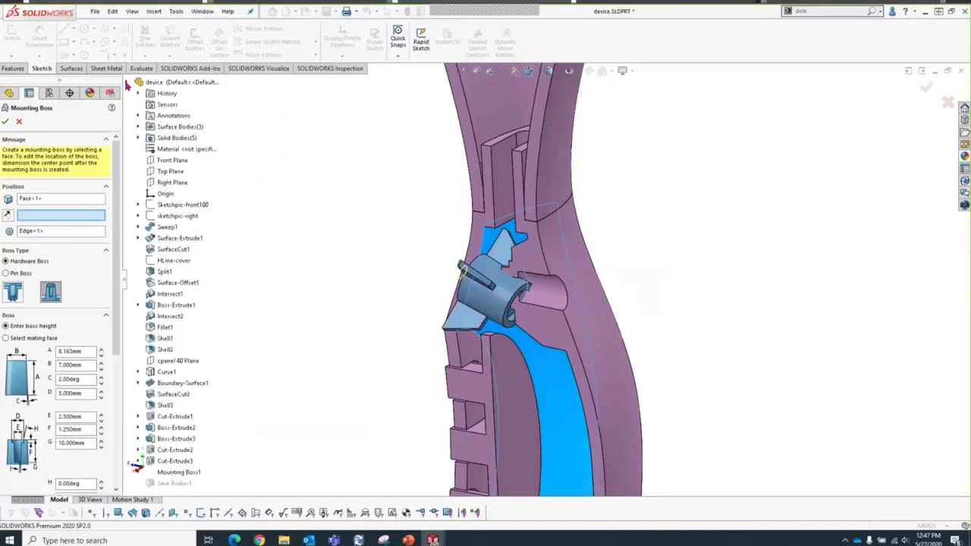
pyautogui.click(173, 161)
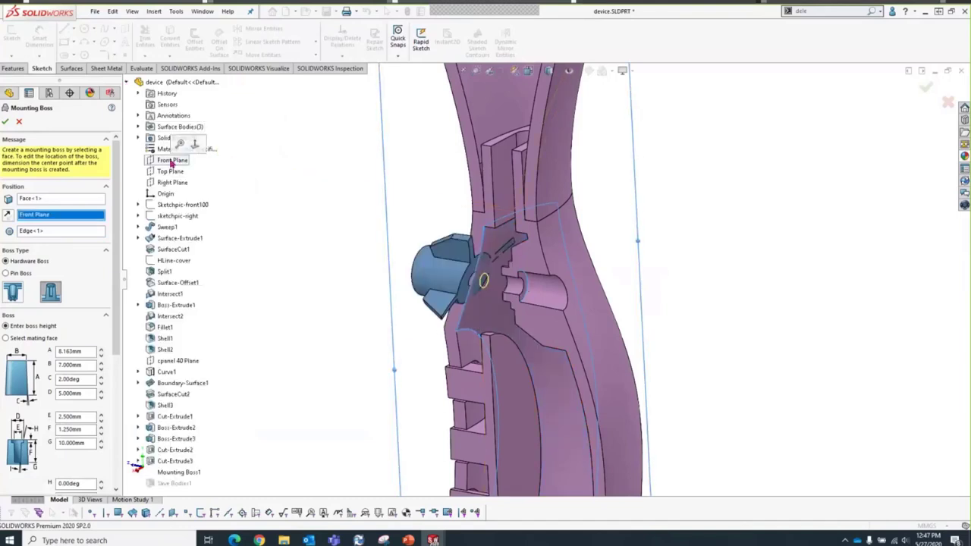
pyautogui.click(9, 216)
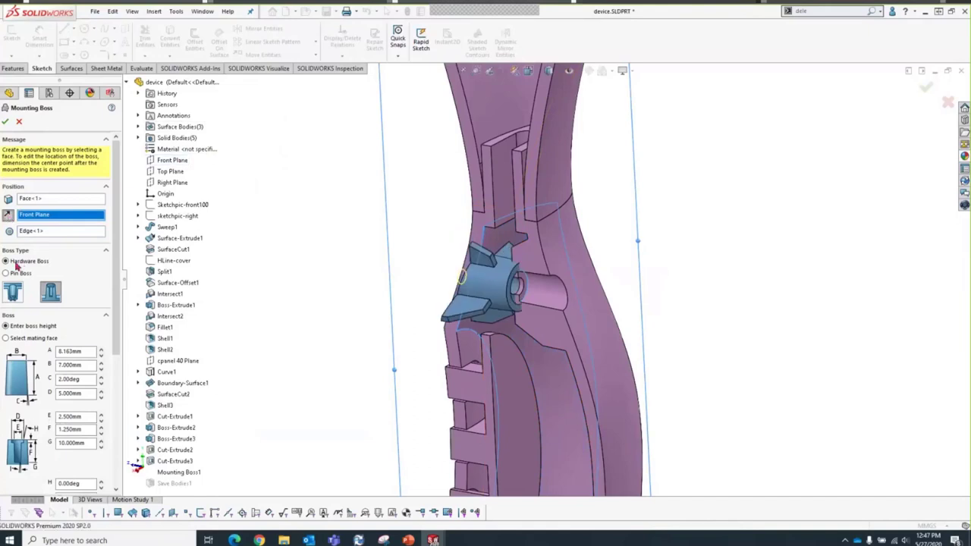
# Step: Use the thread style of hardware boss and set its height by selecting the rear boss's end as mating face
pyautogui.click(48, 291)
pyautogui.click(5, 339)
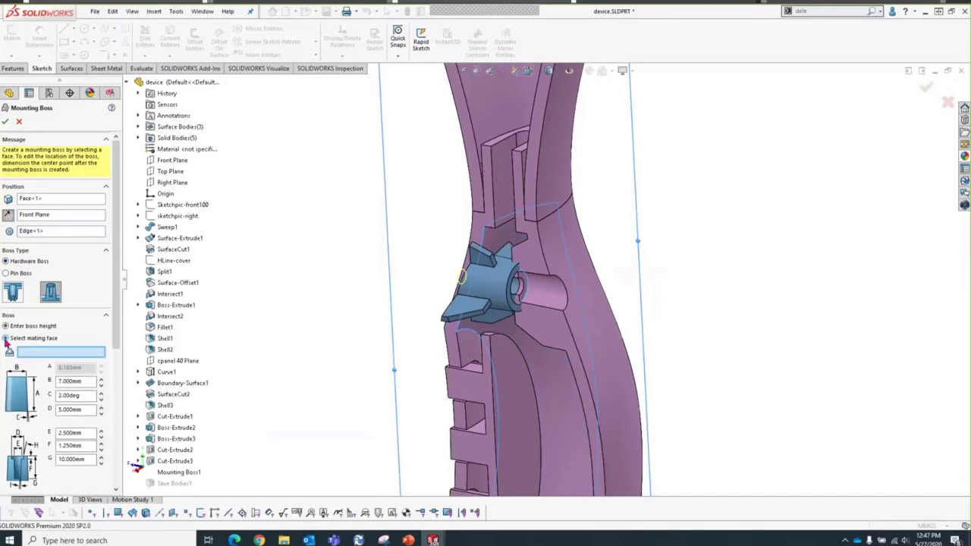
pyautogui.click(520, 272)
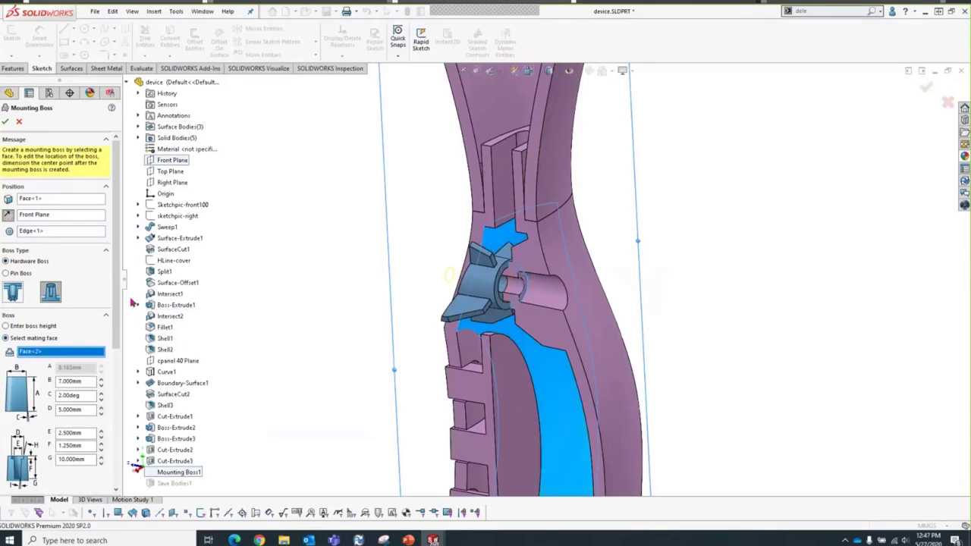
# Step: Set the threaded boss's step diameter to 5.2 mm
pyautogui.scroll(-4, 98, 288)
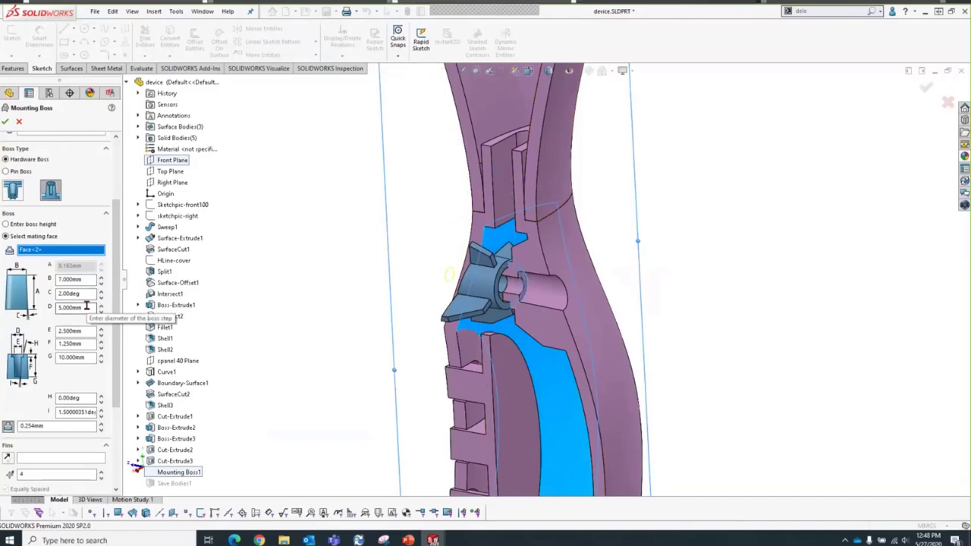
pyautogui.doubleClick(87, 307)
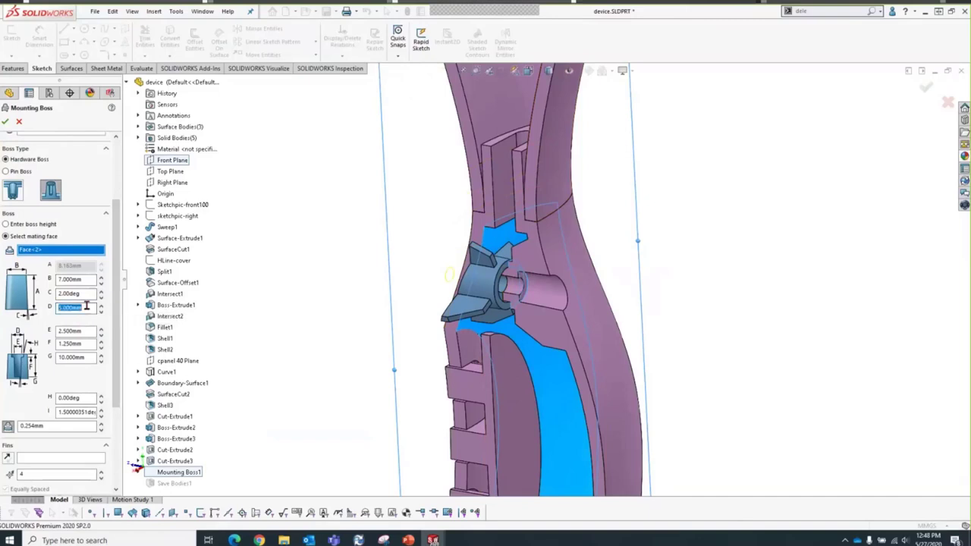
pyautogui.write('5.2')
pyautogui.press('Return')
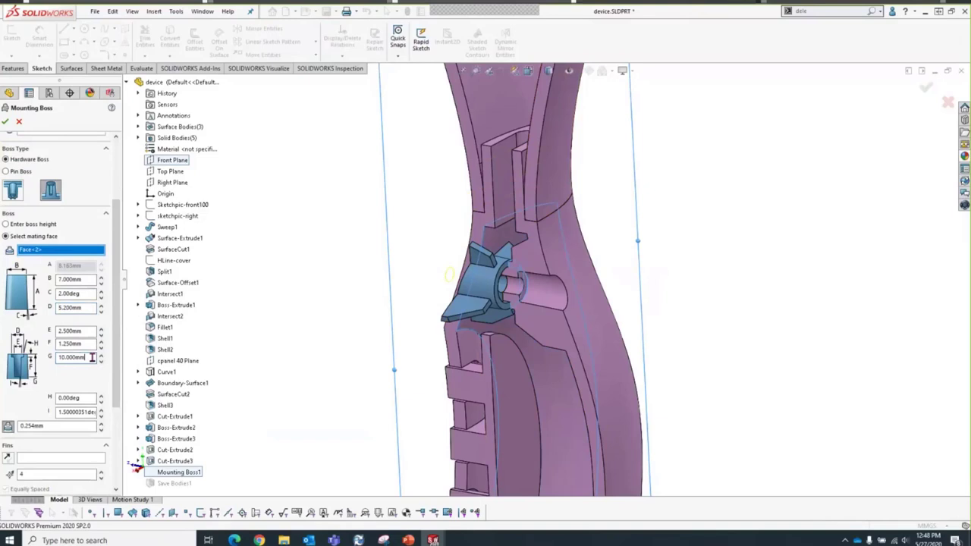
# Step: Try inside hole depths of 5 mm and 6.5 mm for the threaded boss
pyautogui.moveTo(425, 318); pyautogui.dragTo(516, 302, button='middle')
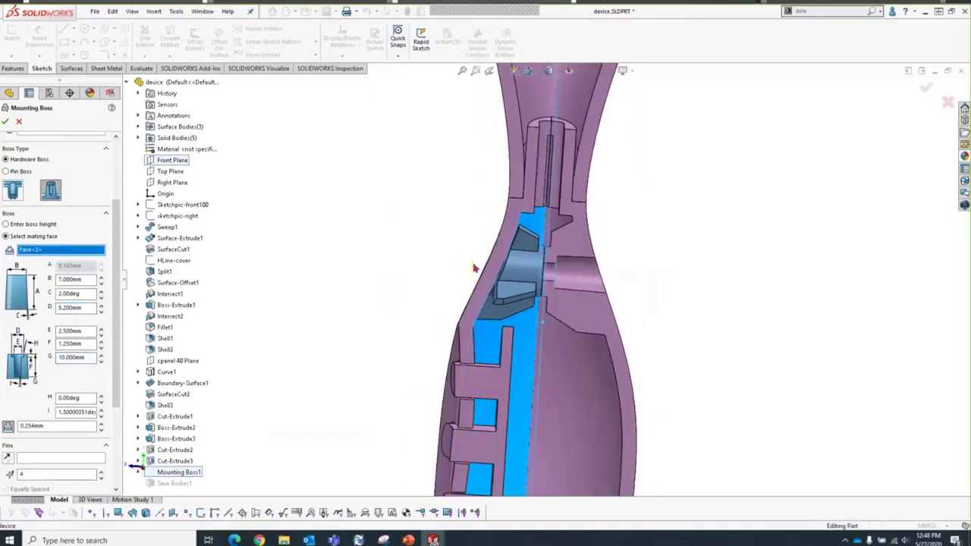
pyautogui.doubleClick(88, 359)
pyautogui.write('5')
pyautogui.press('Return')
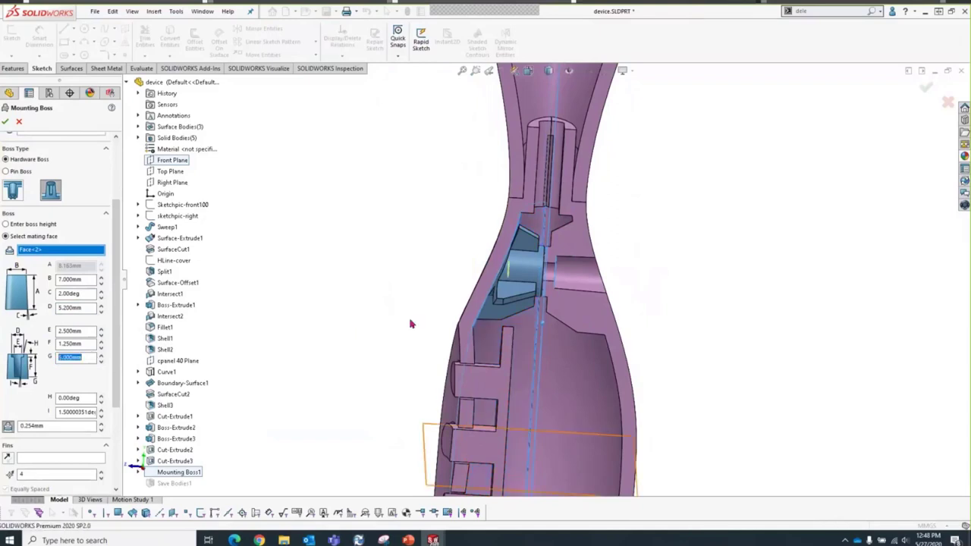
pyautogui.scroll(-5, 456, 266)
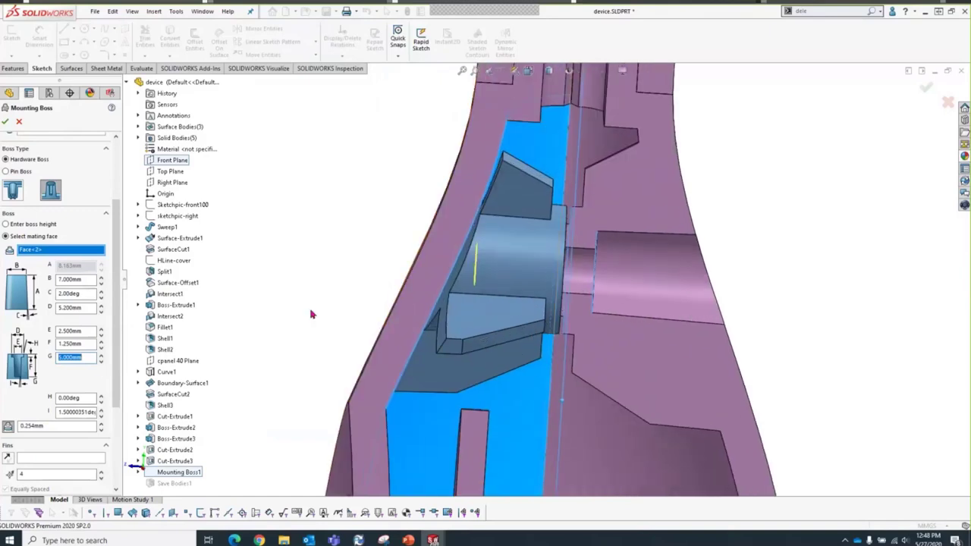
pyautogui.click(91, 356)
pyautogui.doubleClick(91, 357)
pyautogui.write('6.5')
pyautogui.press('Return')
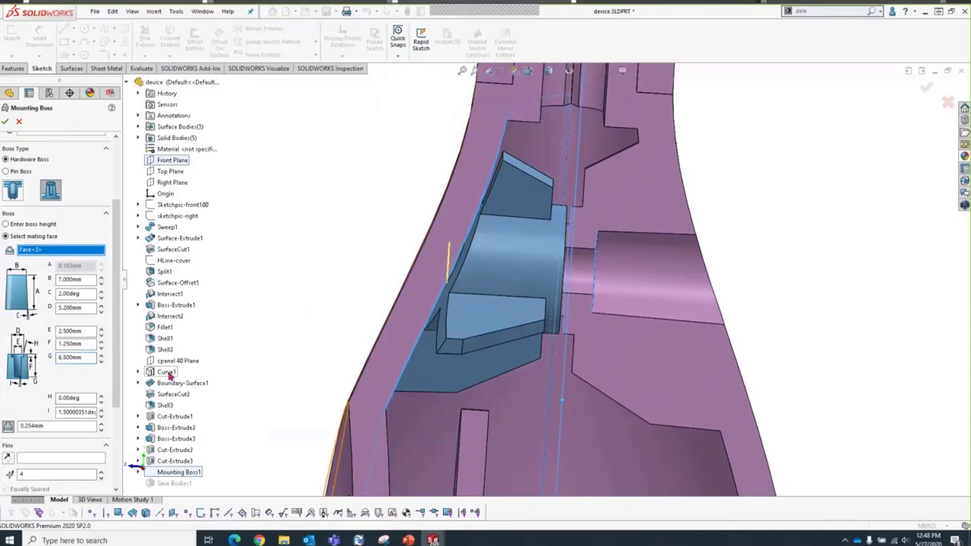
# Step: Set the threaded boss's inside hole depth to 6 mm
pyautogui.doubleClick(75, 358)
pyautogui.write('6')
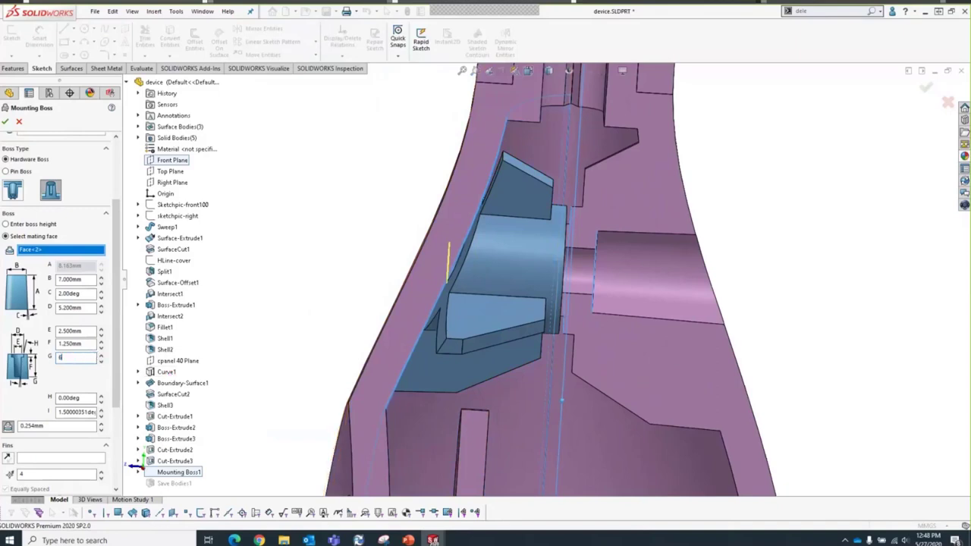
pyautogui.press('Return')
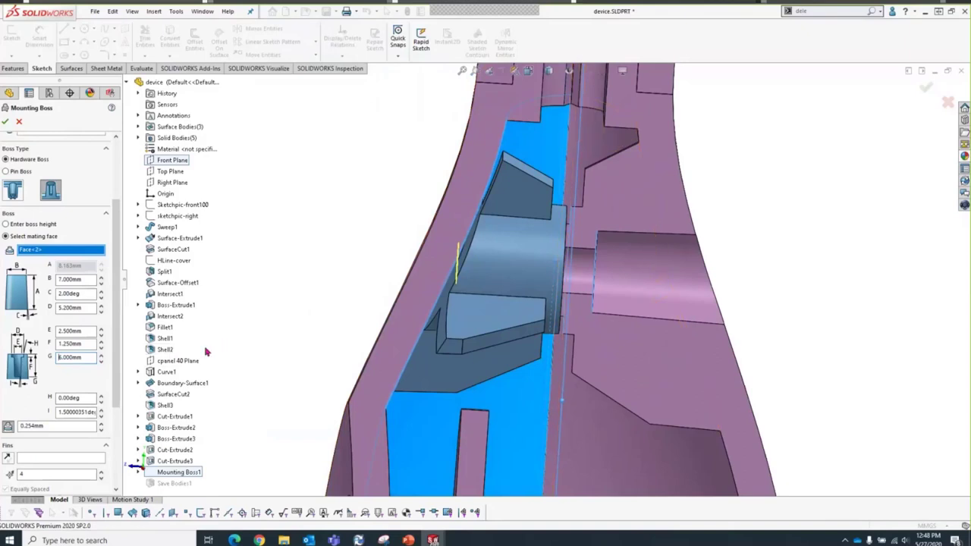
# Step: Align the boss's four fins with the Top Plane and create the mounting boss
pyautogui.scroll(-2, 118, 419)
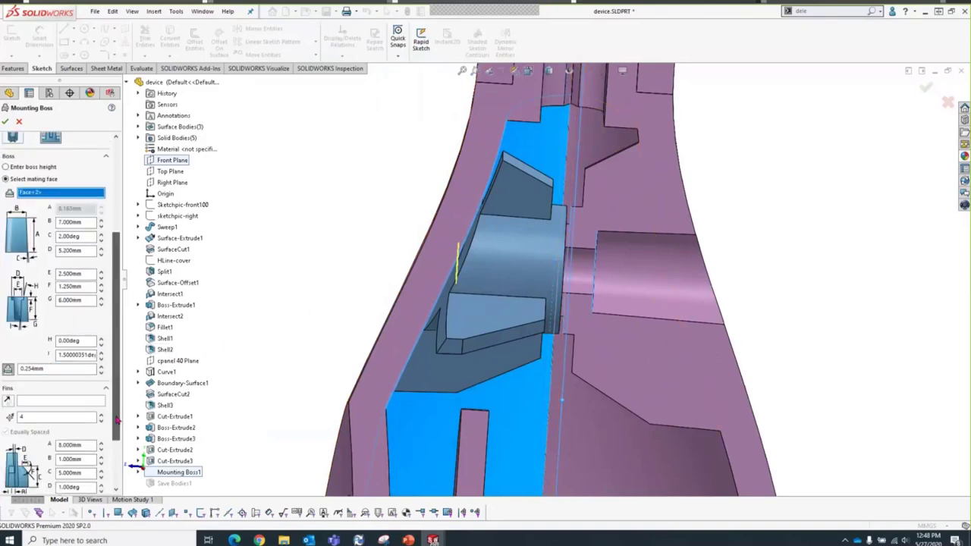
pyautogui.scroll(-1, 118, 418)
pyautogui.click(64, 377)
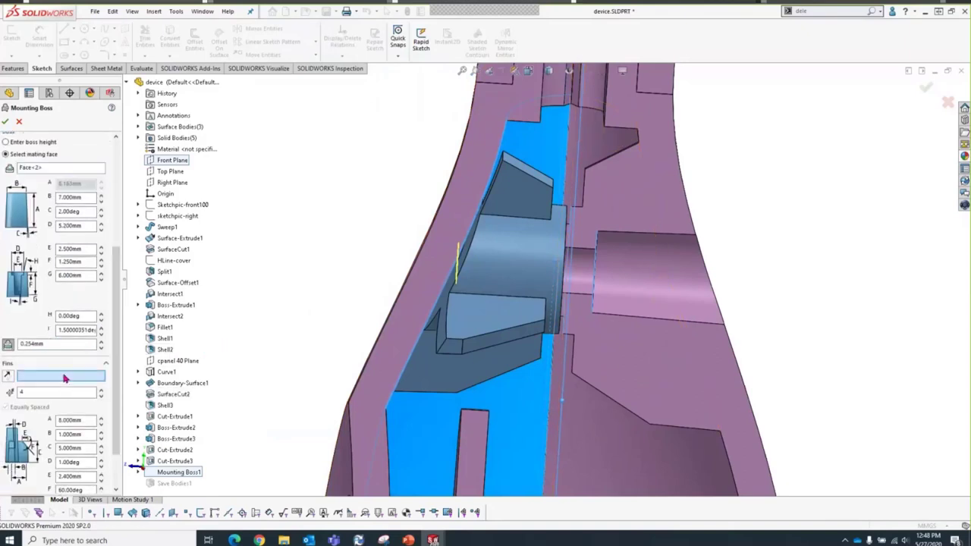
pyautogui.click(170, 172)
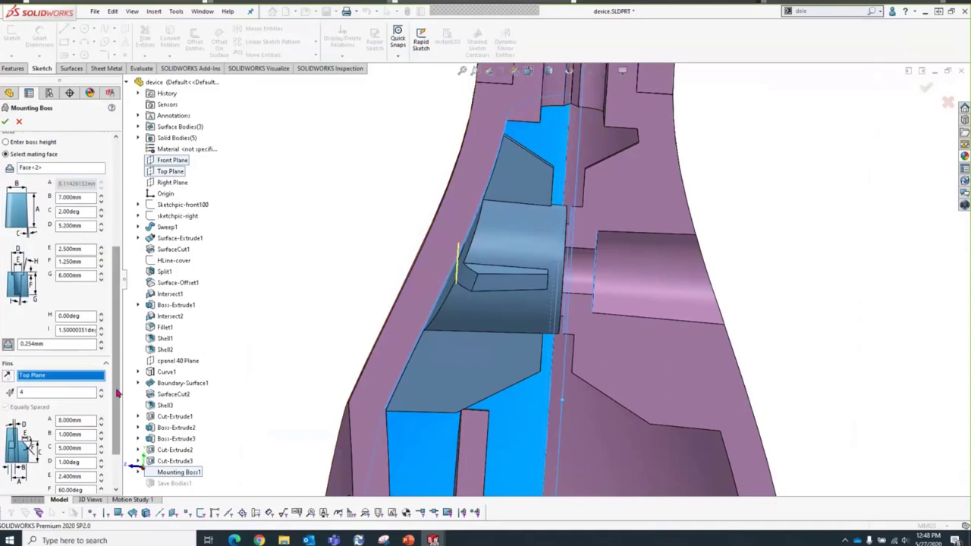
pyautogui.scroll(-2, 116, 438)
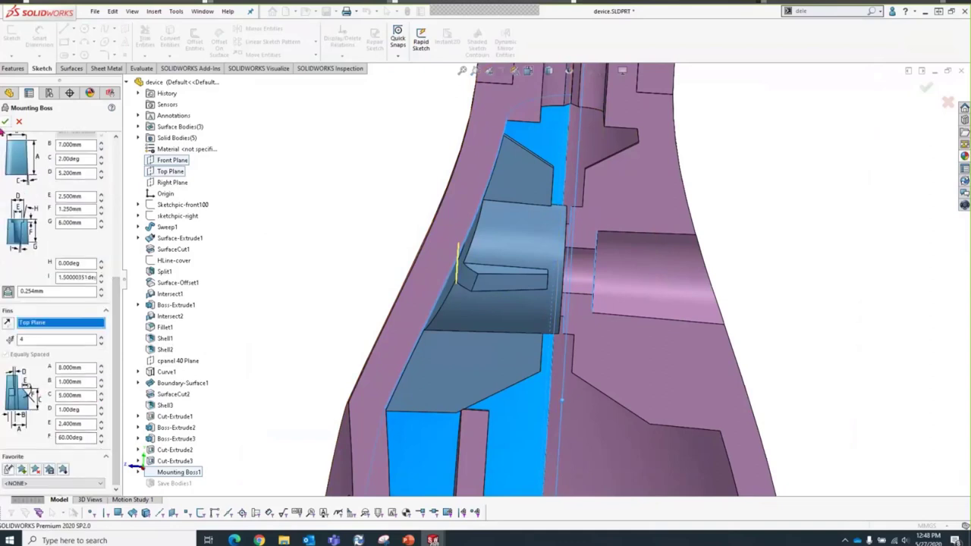
pyautogui.click(5, 122)
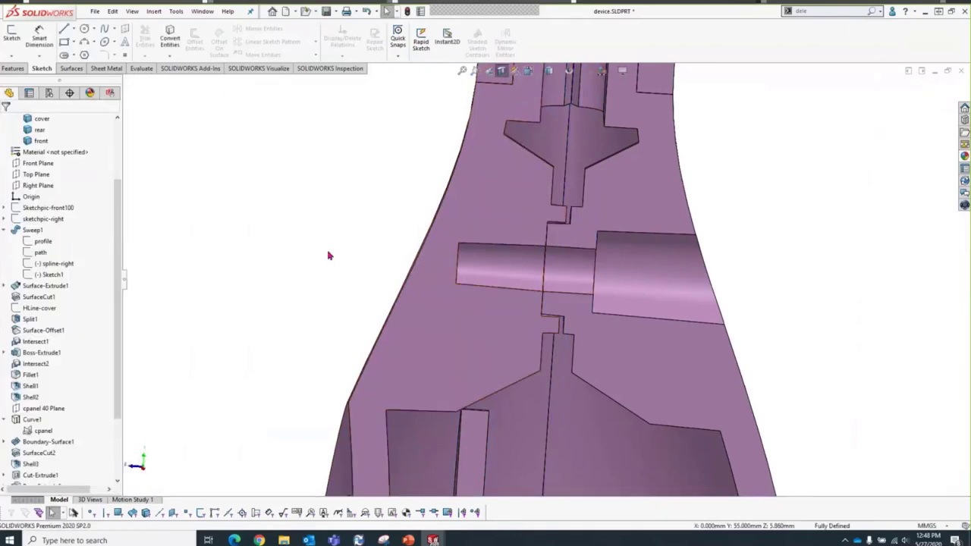
# Step: Examine how the front and rear mounting bosses meet in the section, and turn off the section view
pyautogui.press('Left')
pyautogui.press('Left')
pyautogui.press('Left')
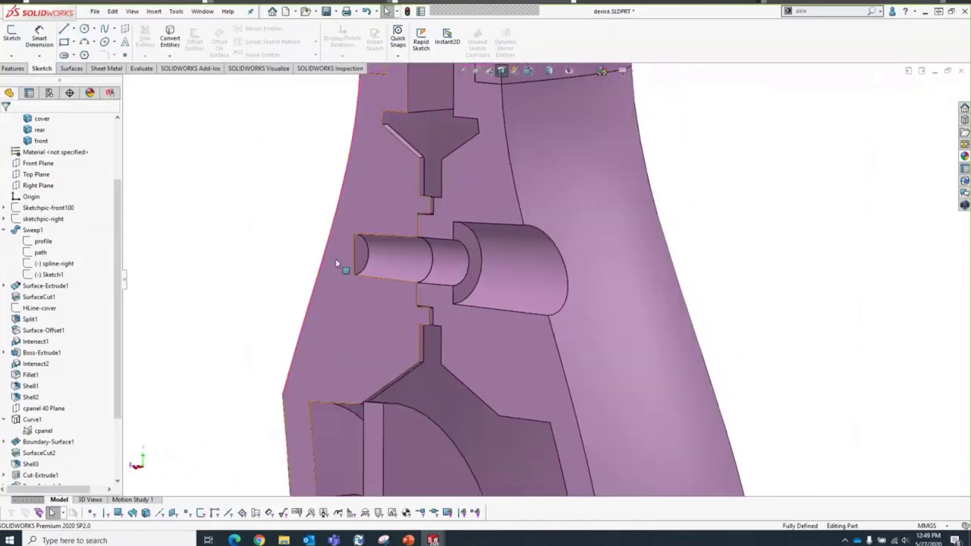
pyautogui.press('Left')
pyautogui.press('Left')
pyautogui.press('Left')
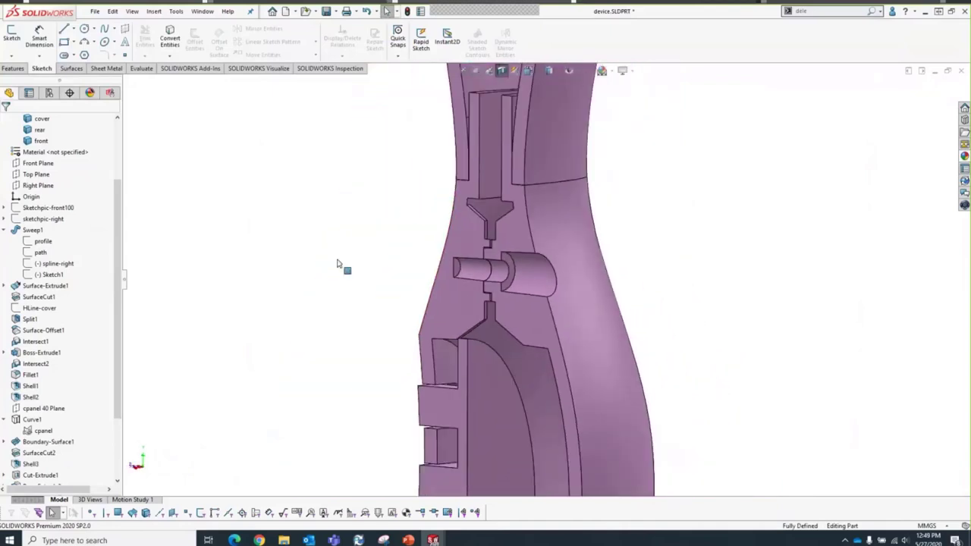
pyautogui.click(501, 71)
# Step: Start a Lip/Groove with the rear body for the groove, the front body for the lip and the Front Plane as direction reference
pyautogui.press('Left')
pyautogui.press('Left')
pyautogui.press('Left')
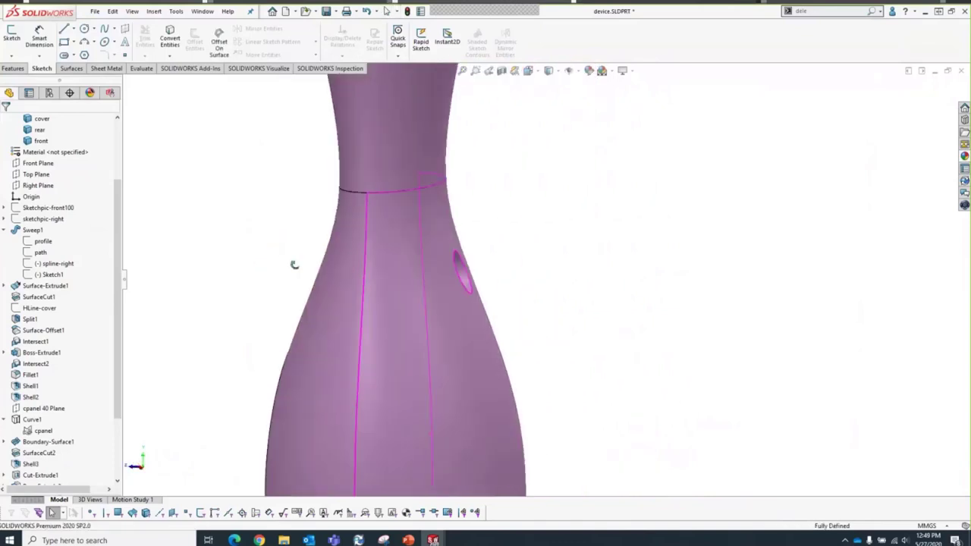
pyautogui.press('f')
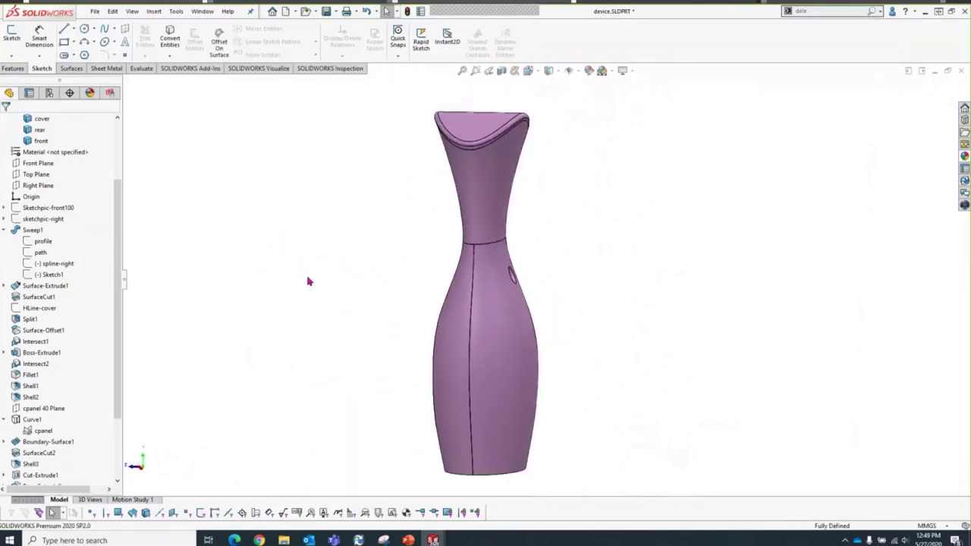
pyautogui.click(154, 11)
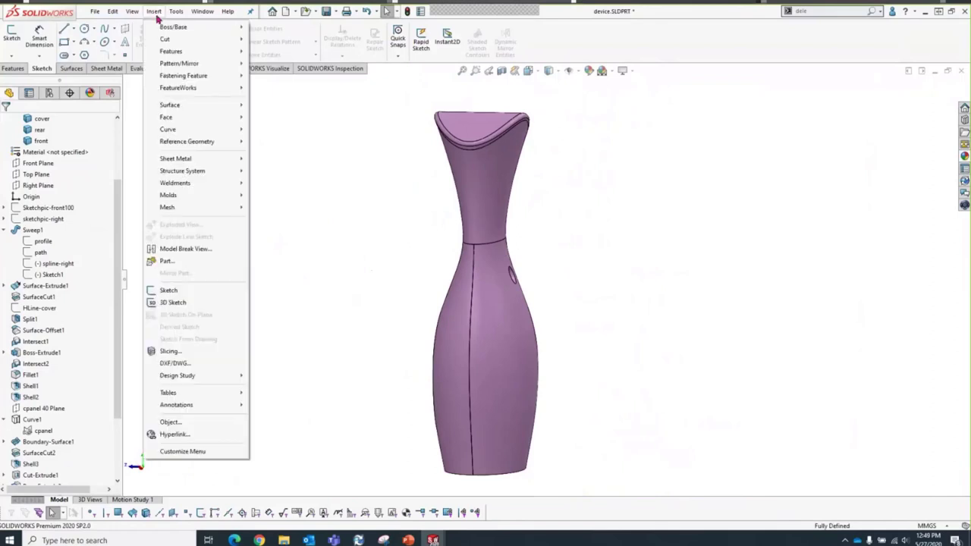
pyautogui.moveTo(178, 76)
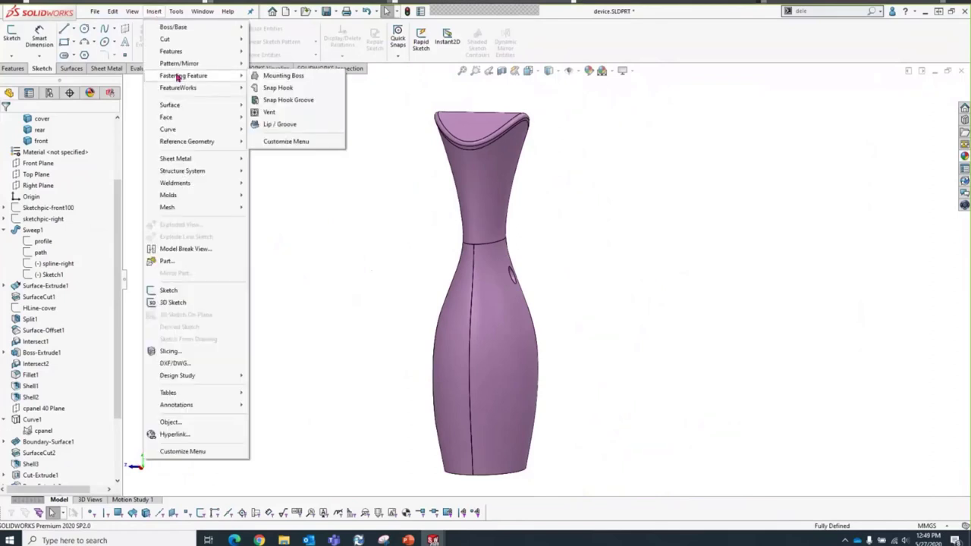
pyautogui.click(288, 125)
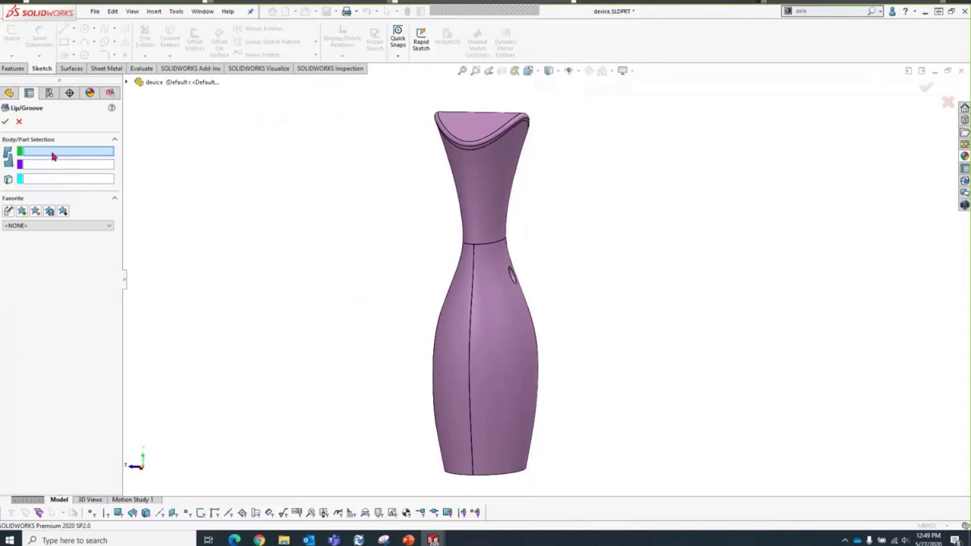
pyautogui.click(488, 319)
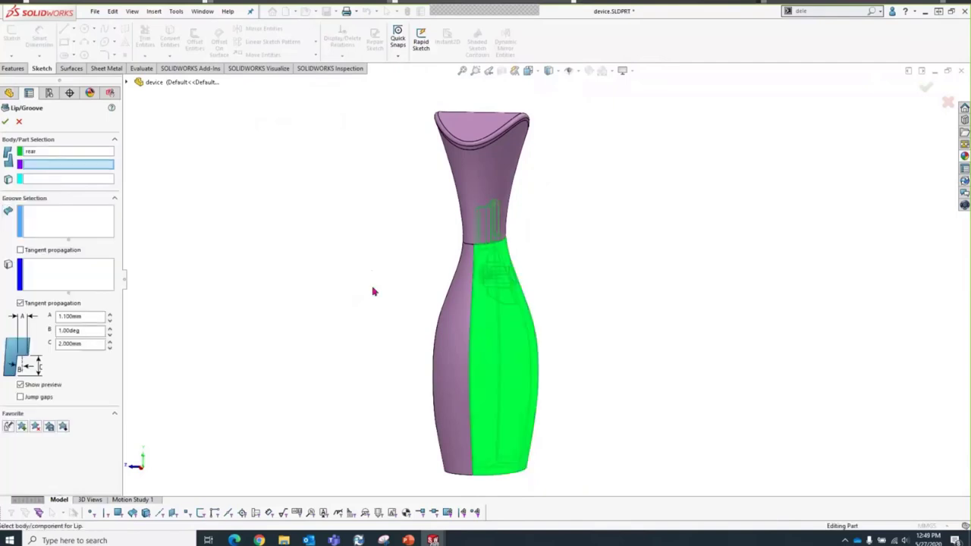
pyautogui.click(449, 330)
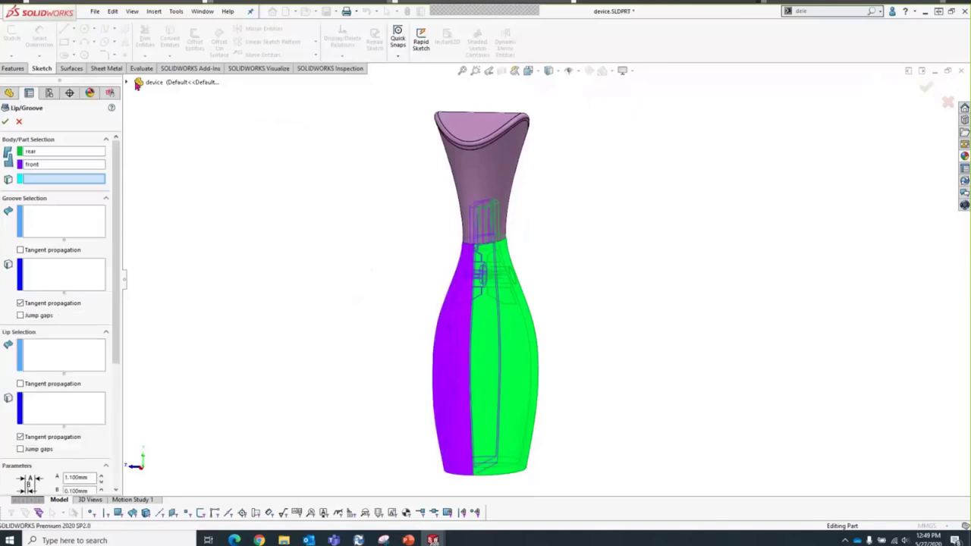
pyautogui.click(131, 82)
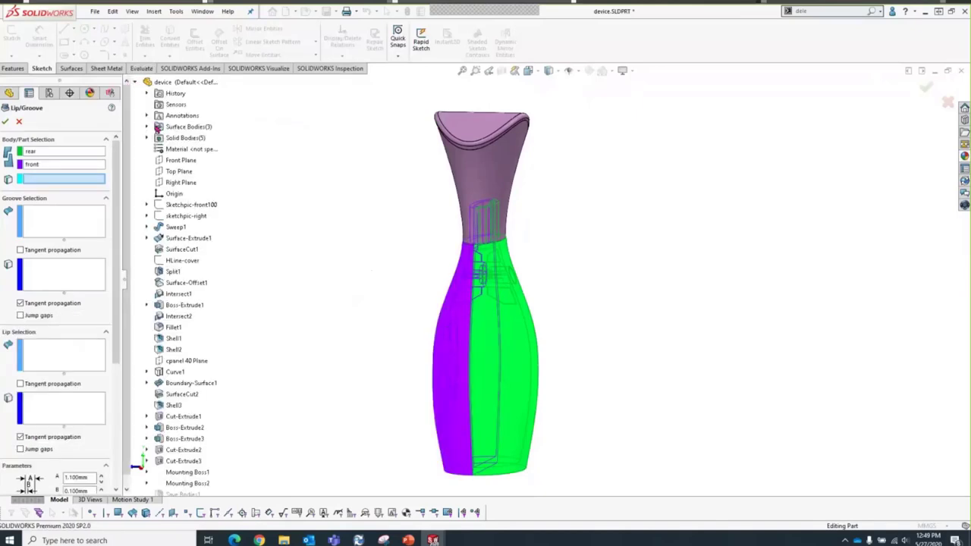
pyautogui.click(174, 161)
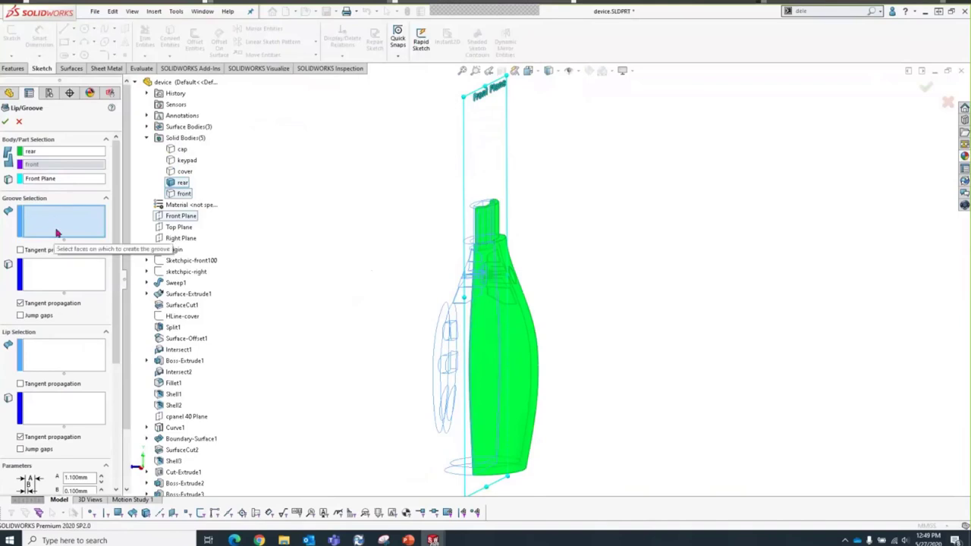
# Step: Define the groove on the rear body's parting face along its two inner side edges and inner bottom edge
pyautogui.moveTo(362, 237); pyautogui.dragTo(416, 220, button='middle')
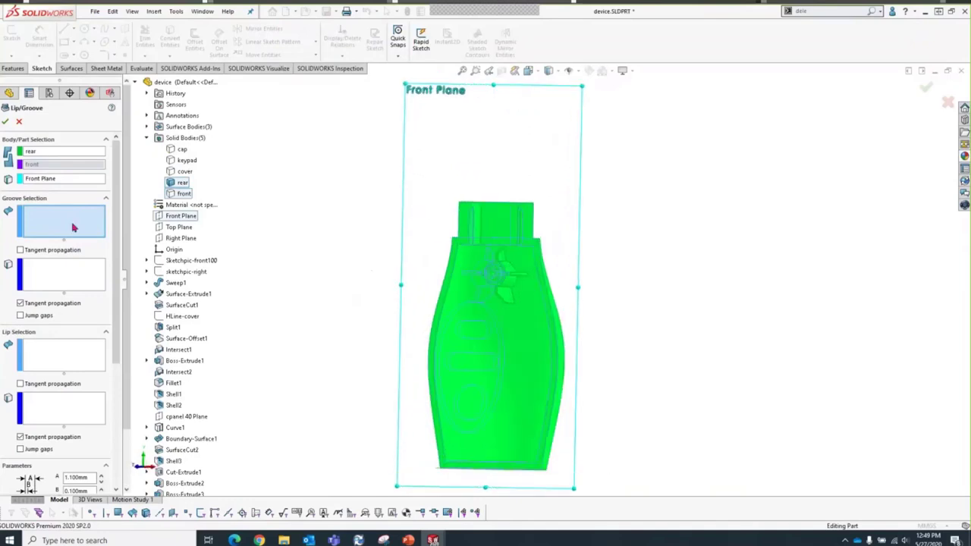
pyautogui.scroll(-3, 523, 268)
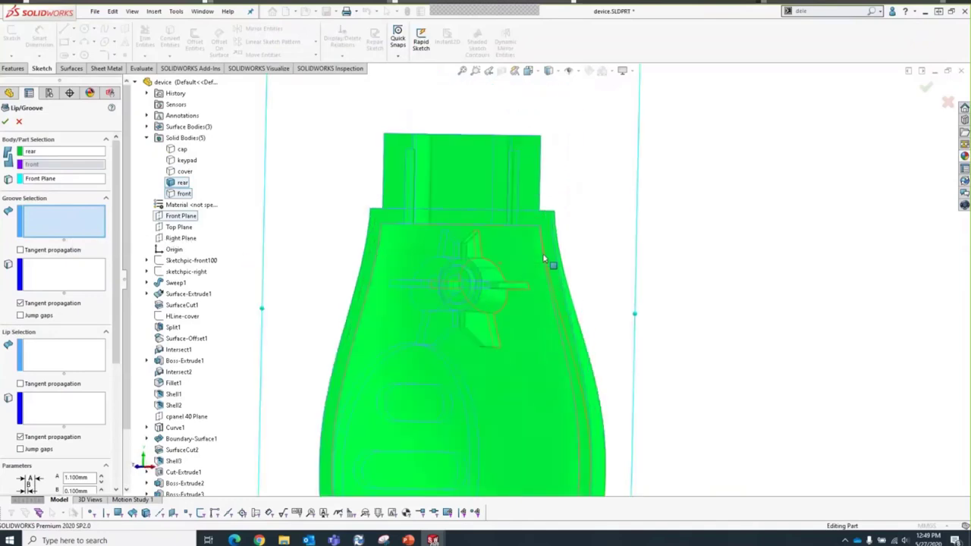
pyautogui.click(550, 255)
pyautogui.scroll(3, 550, 257)
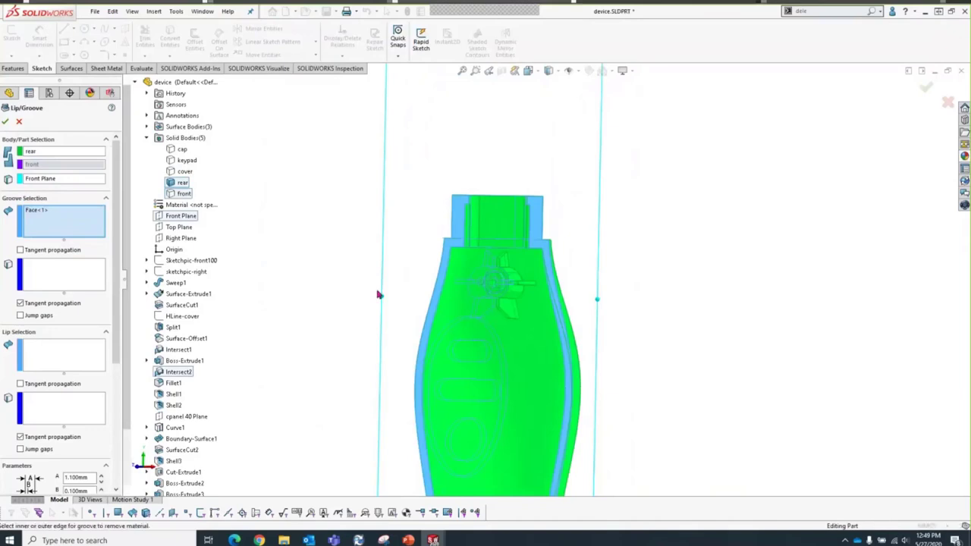
pyautogui.moveTo(597, 466); pyautogui.dragTo(585, 488, button='middle')
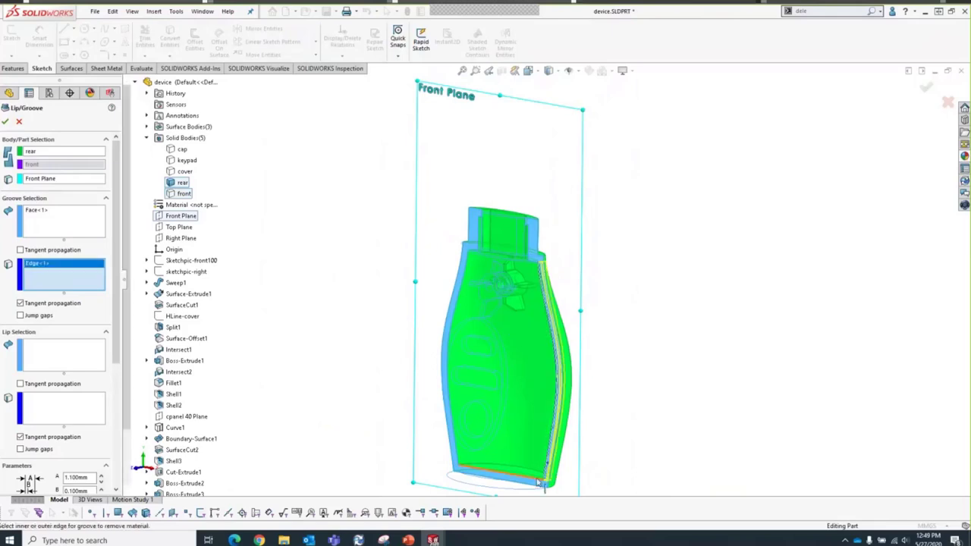
pyautogui.click(473, 470)
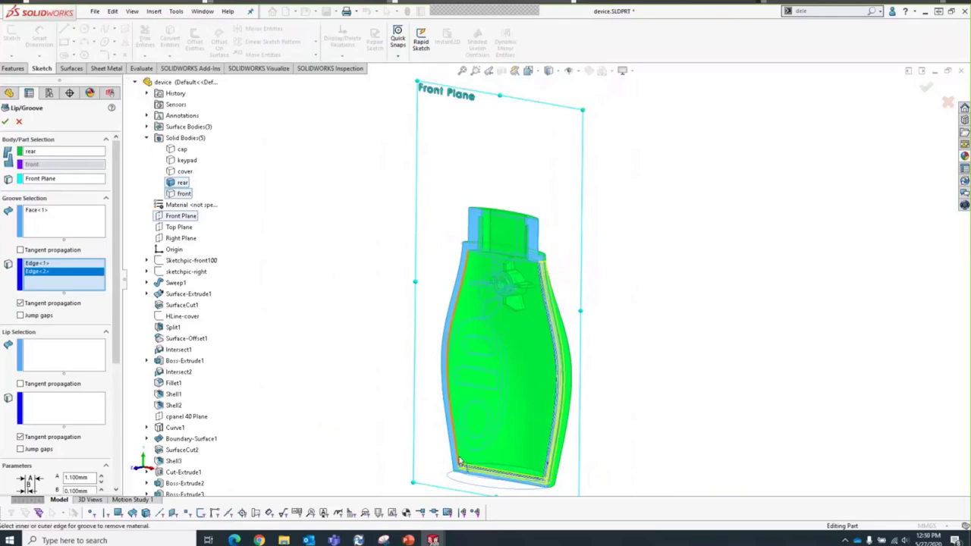
pyautogui.click(458, 458)
pyautogui.click(458, 457)
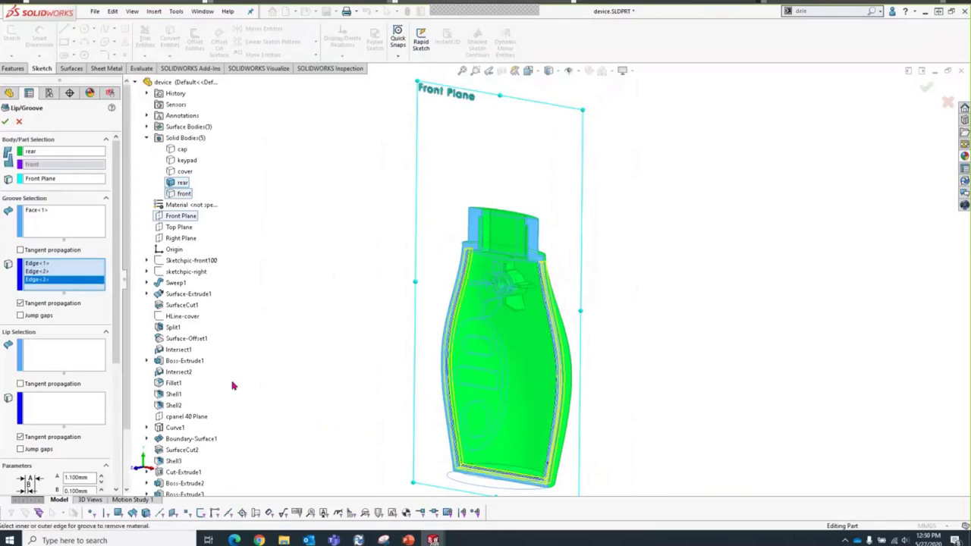
# Step: Define the lip on the front body's parting face along its two inner side edges and inner bottom edge
pyautogui.click(66, 368)
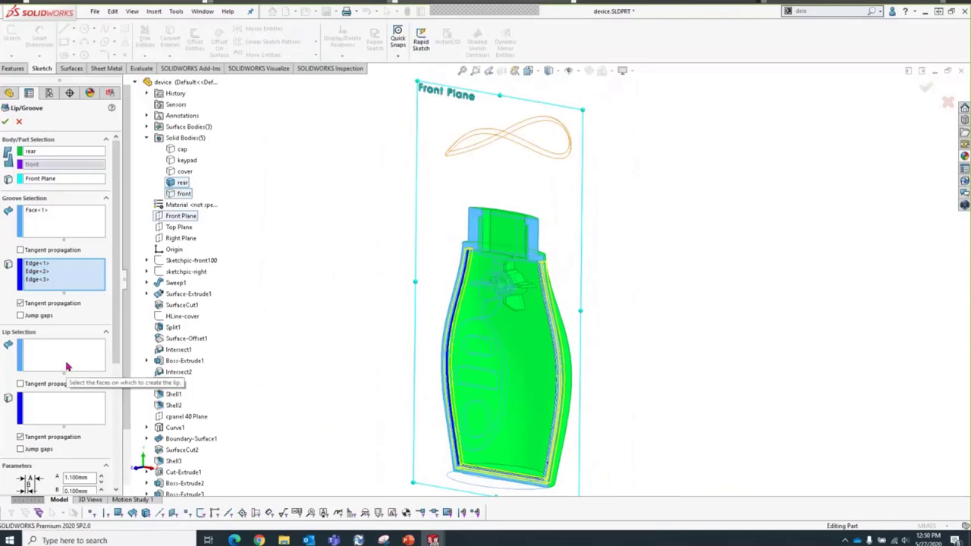
pyautogui.moveTo(354, 324)
pyautogui.mouseDown(button='middle')
pyautogui.moveTo(390, 329)
pyautogui.moveTo(334, 296)
pyautogui.moveTo(193, 306)
pyautogui.moveTo(314, 358)
pyautogui.mouseUp(button='middle')
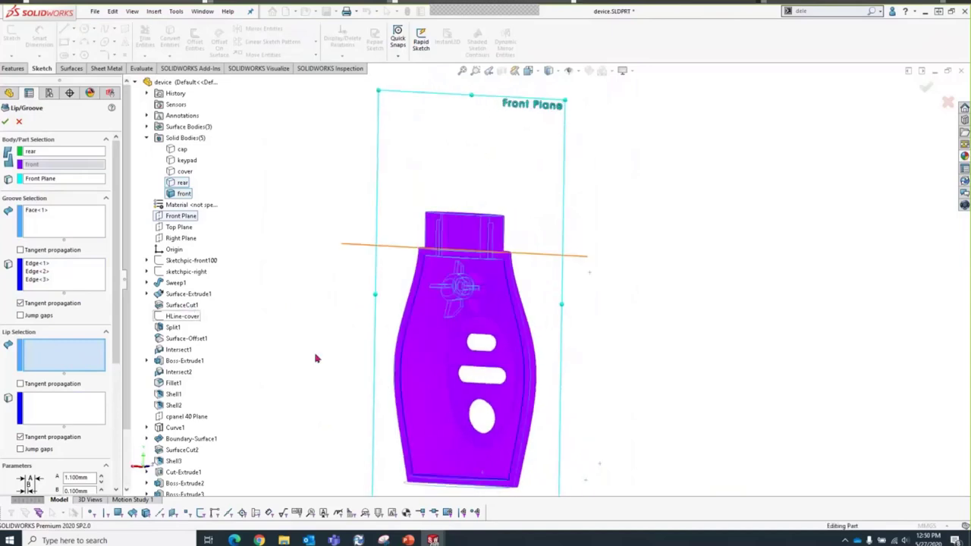
pyautogui.click(530, 355)
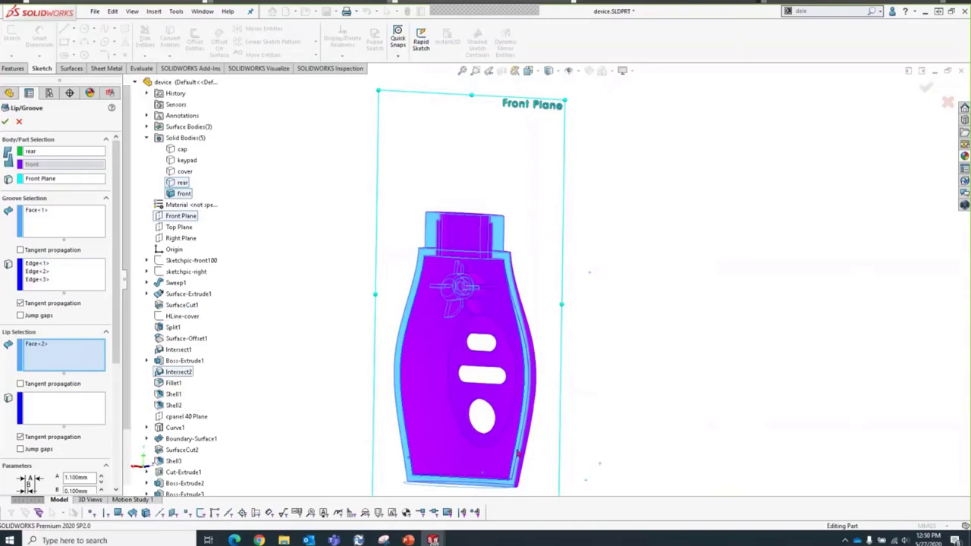
pyautogui.click(516, 454)
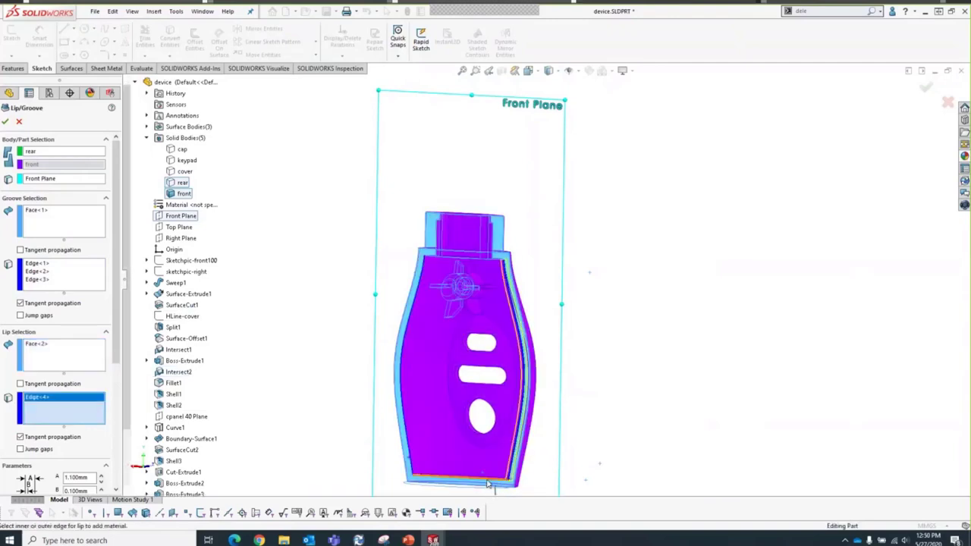
pyautogui.click(470, 475)
pyautogui.moveTo(458, 468); pyautogui.dragTo(418, 461, button='middle')
pyautogui.click(417, 461)
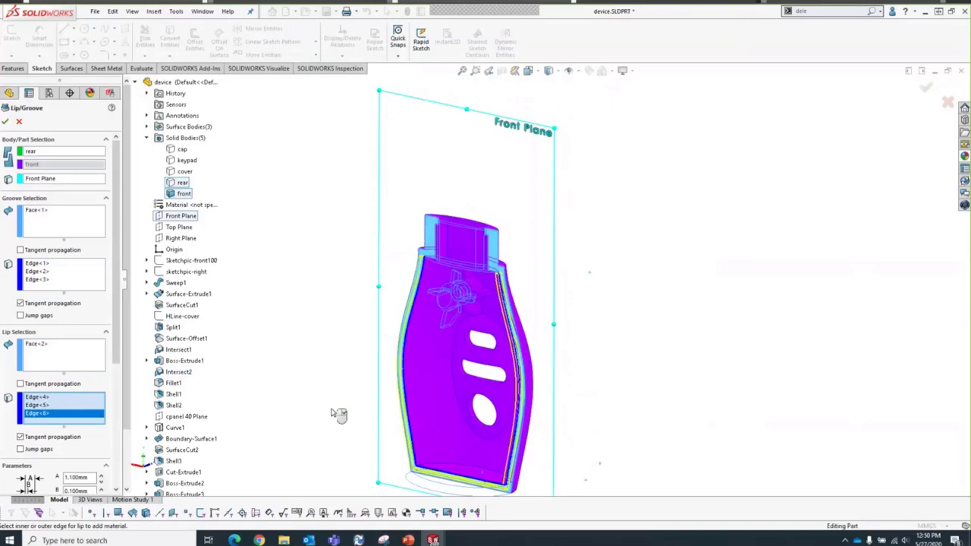
# Step: Turn off Maintain existing wall faces and create the lip and groove between the front and rear bodies
pyautogui.scroll(-3, 117, 410)
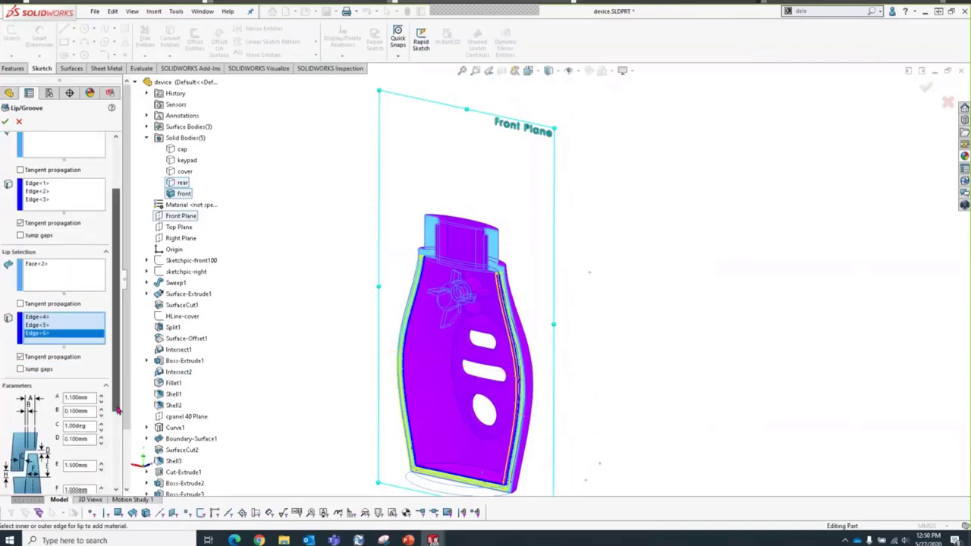
pyautogui.scroll(-5, 118, 409)
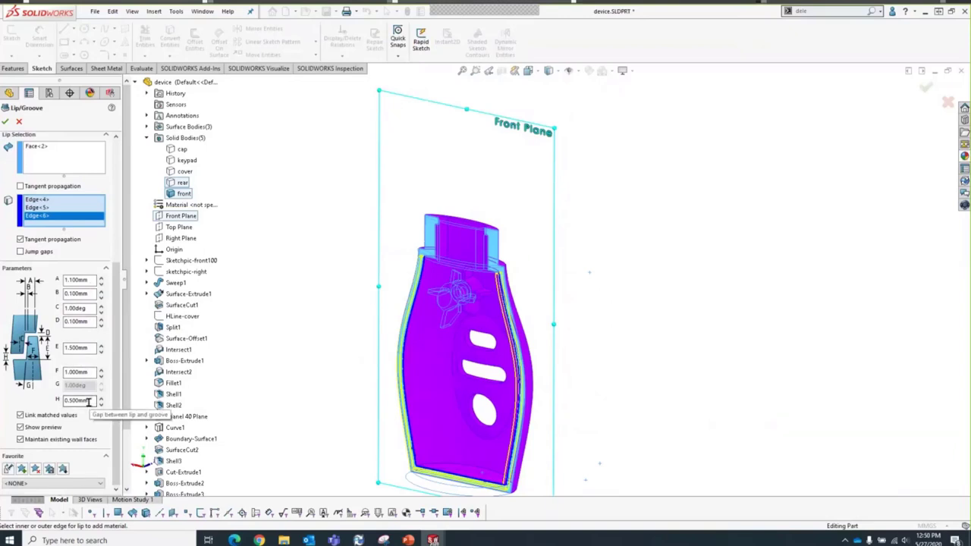
pyautogui.click(20, 440)
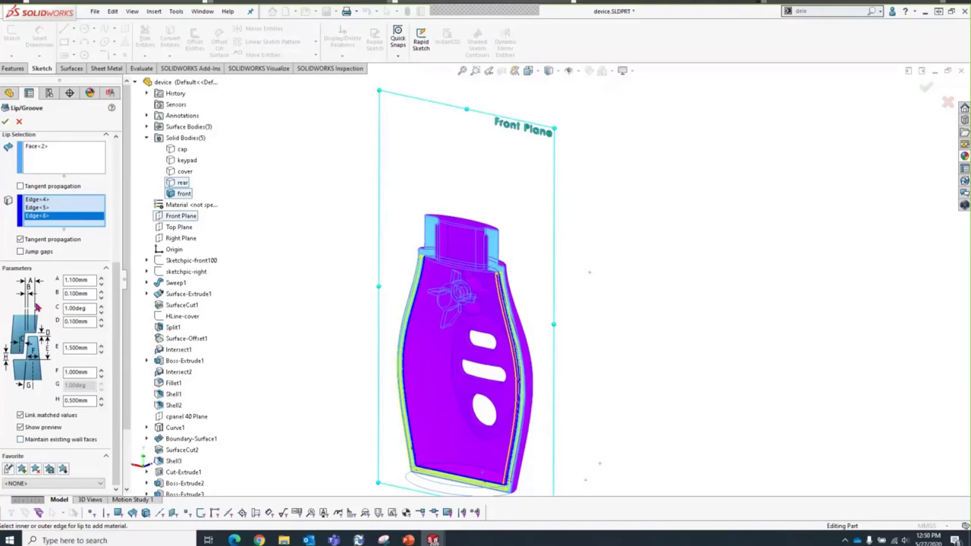
pyautogui.click(6, 122)
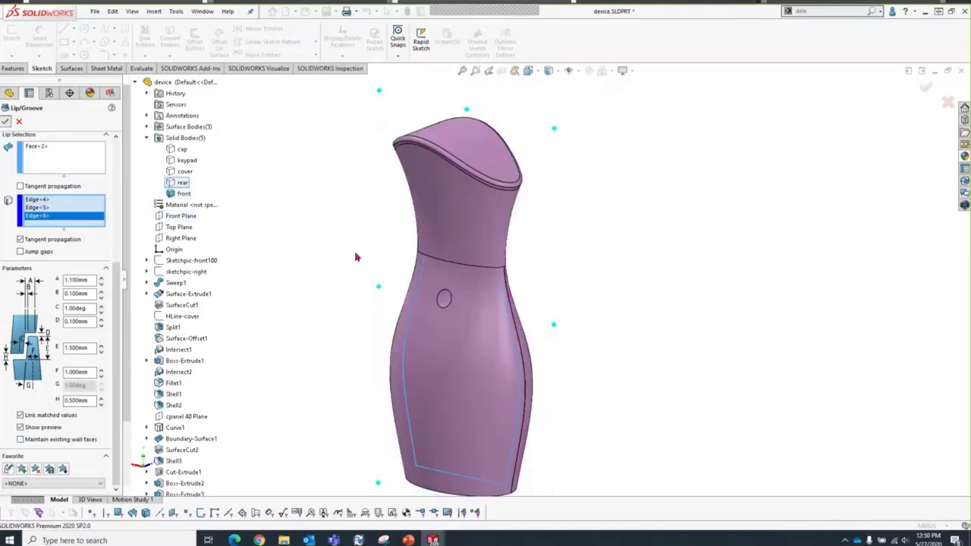
pyautogui.moveTo(355, 252)
pyautogui.mouseDown(button='middle')
pyautogui.moveTo(405, 318)
pyautogui.moveTo(372, 306)
pyautogui.moveTo(498, 472)
pyautogui.mouseUp(button='middle')
pyautogui.moveTo(340, 365); pyautogui.dragTo(377, 407, button='middle')
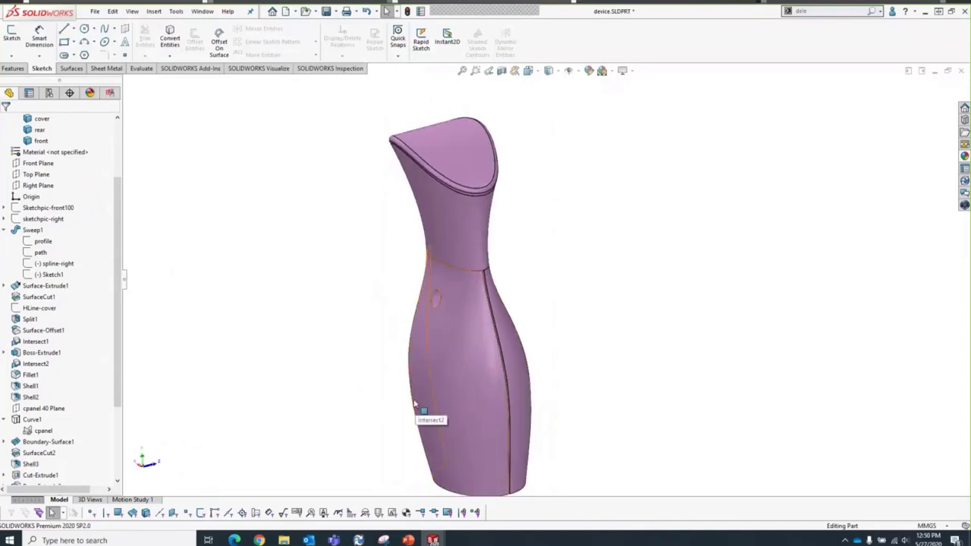
pyautogui.hotkey('ctrl', '7')
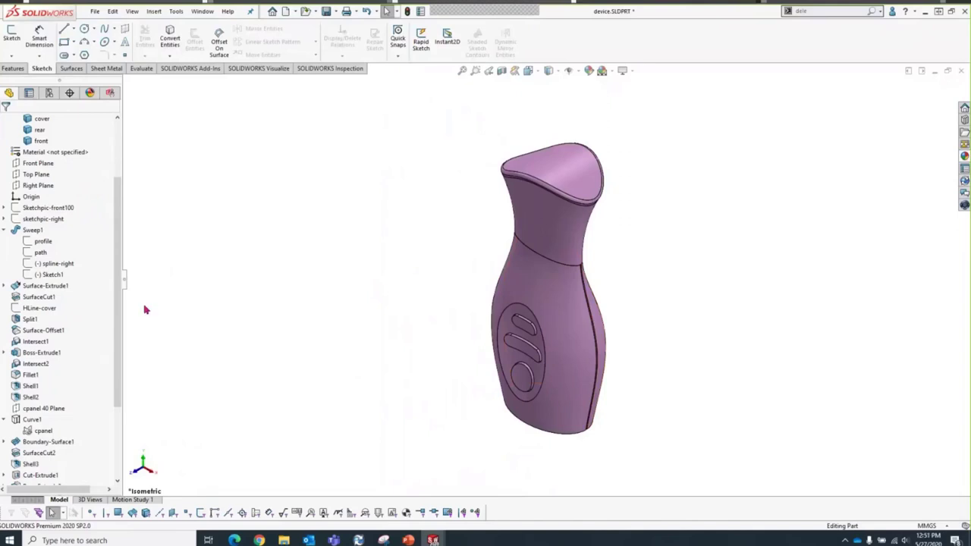
# Step: Switch to the ip-assy assembly and rebuild it with the changed models
pyautogui.moveTo(120, 284); pyautogui.dragTo(126, 390)
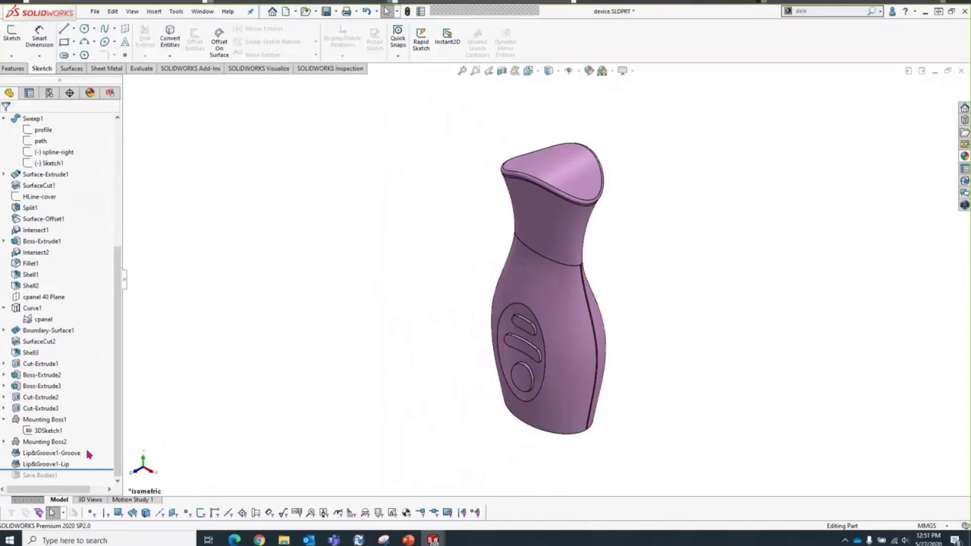
pyautogui.moveTo(62, 419)
pyautogui.click(203, 12)
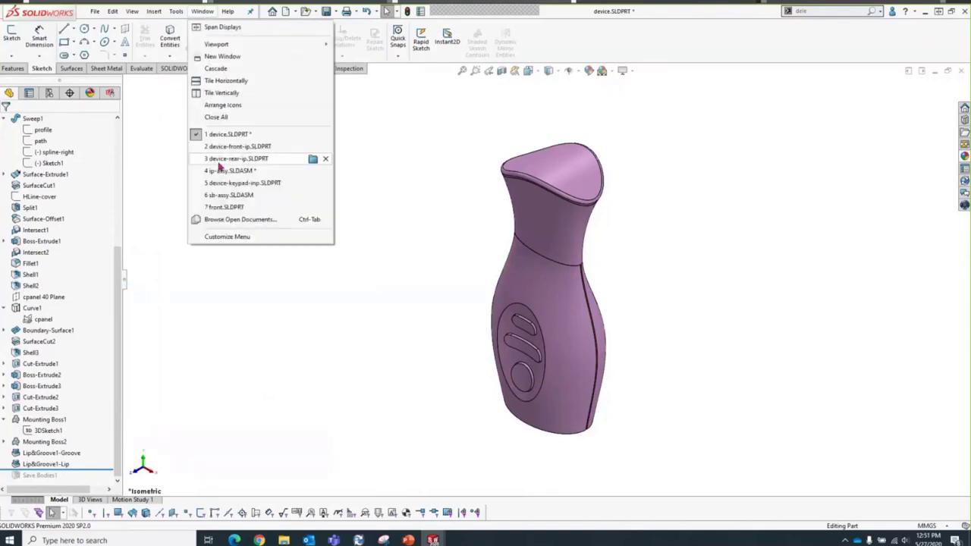
pyautogui.click(309, 170)
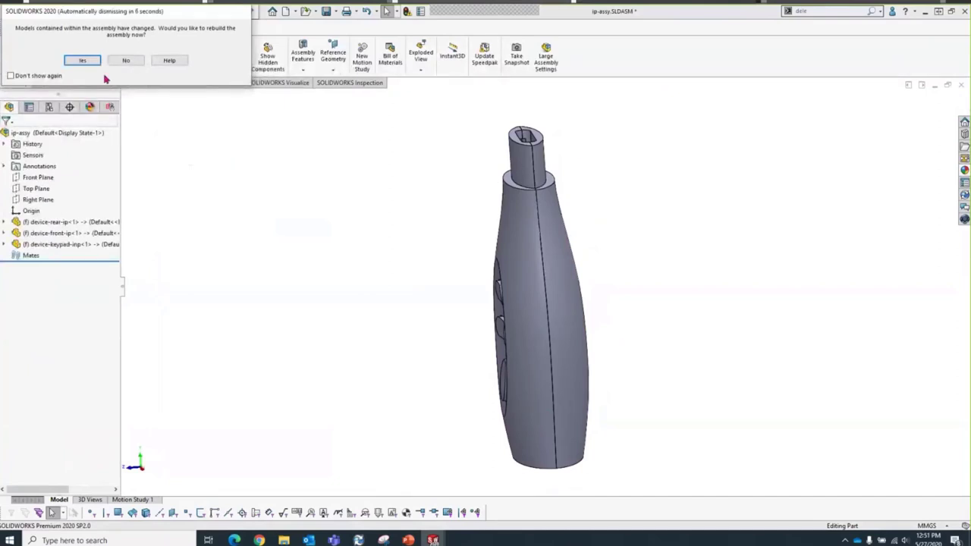
pyautogui.click(84, 60)
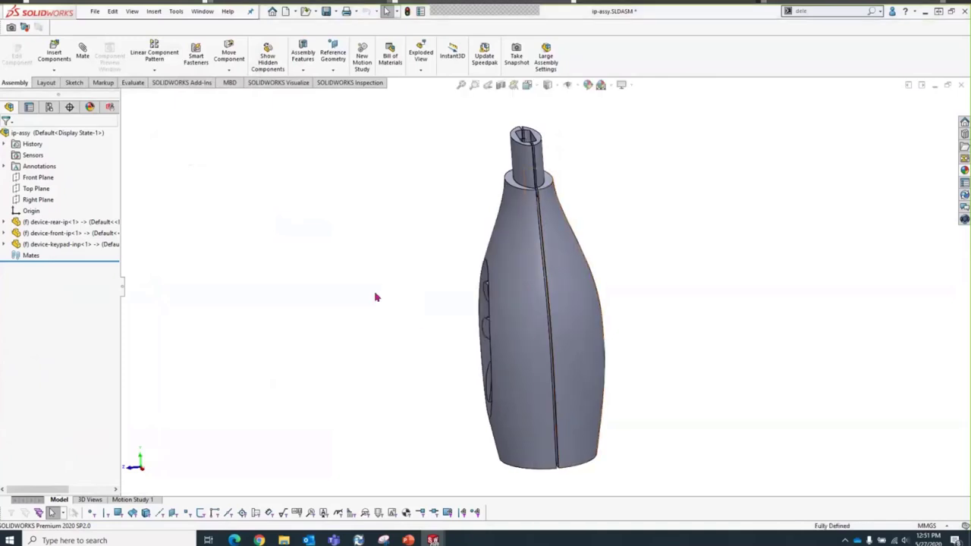
pyautogui.moveTo(375, 297); pyautogui.dragTo(399, 299, button='middle')
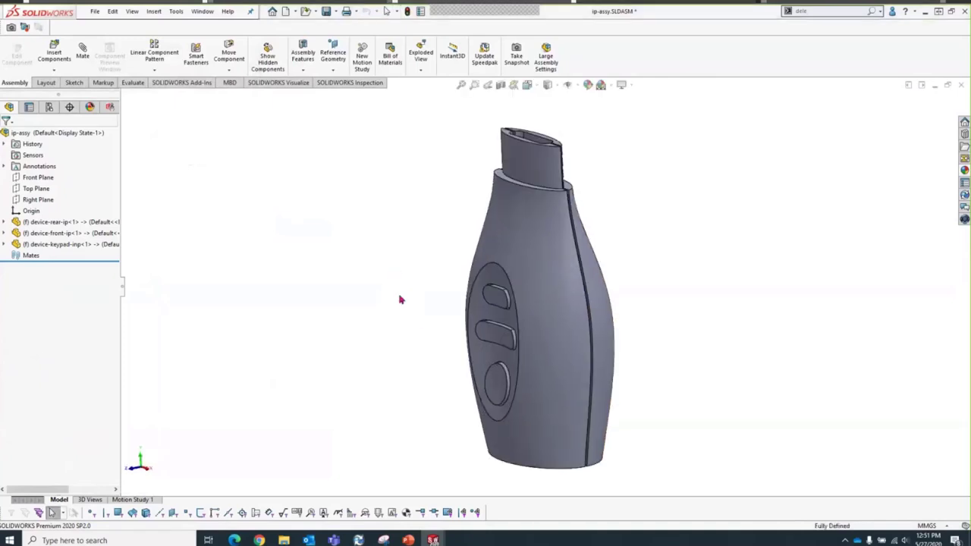
# Step: Open the device-front-ip and device-rear-ip part windows and examine their mounting bosses and lip and groove edges
pyautogui.click(204, 11)
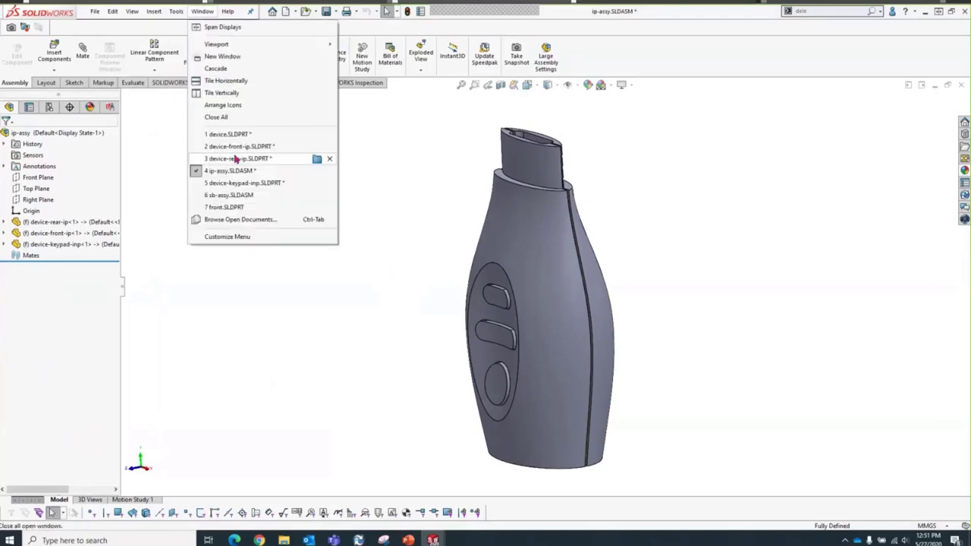
pyautogui.moveTo(236, 154)
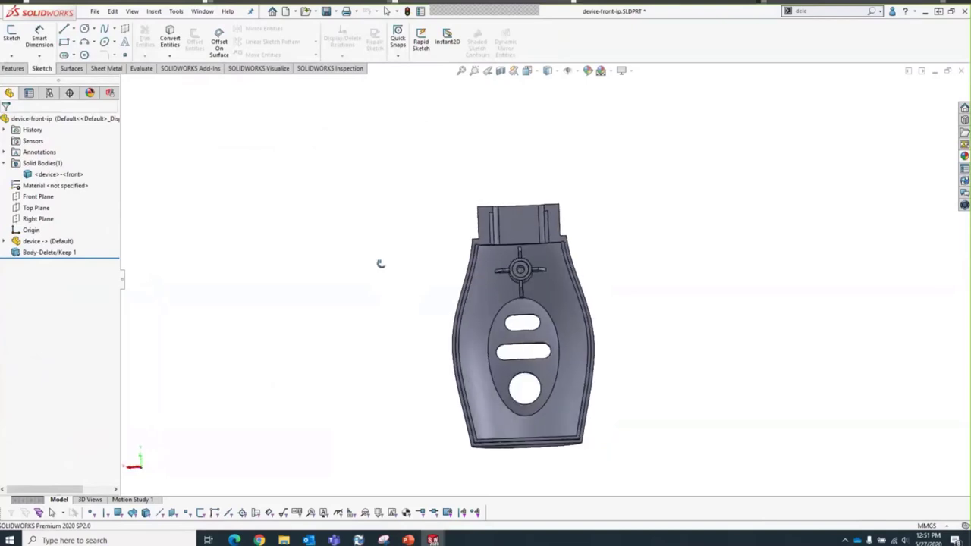
pyautogui.click(205, 11)
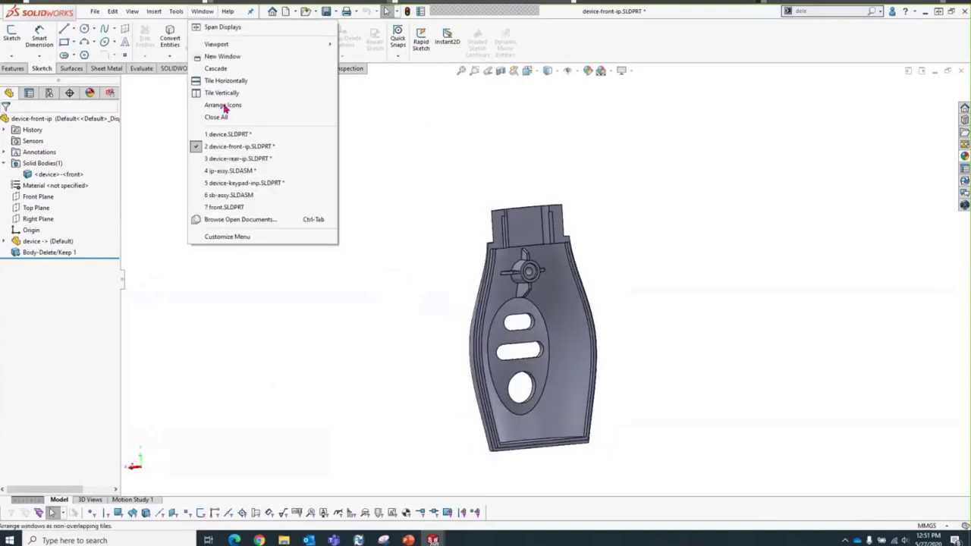
pyautogui.click(251, 160)
pyautogui.scroll(5, 517, 262)
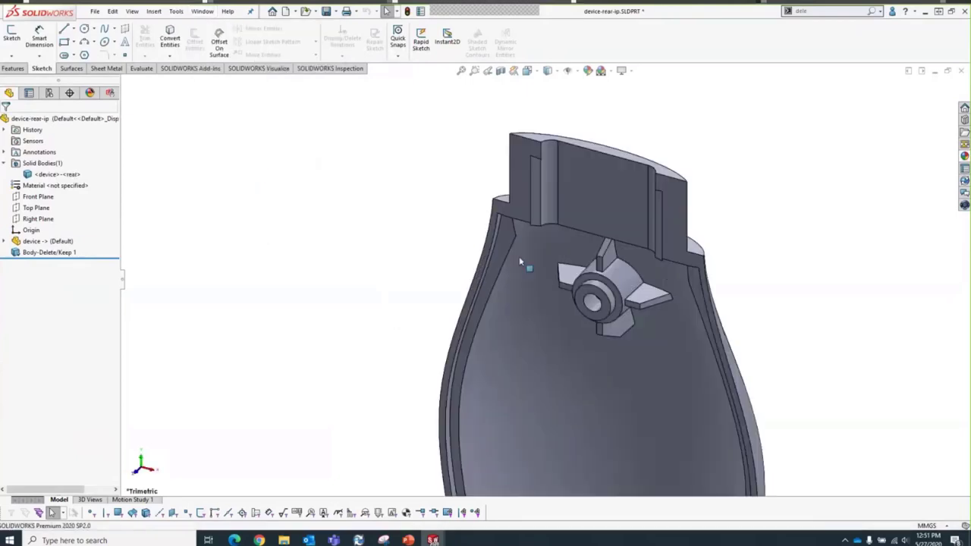
# Step: Switch to the device master part and roll its feature history forward to include Save Bodies1
pyautogui.scroll(-5, 503, 234)
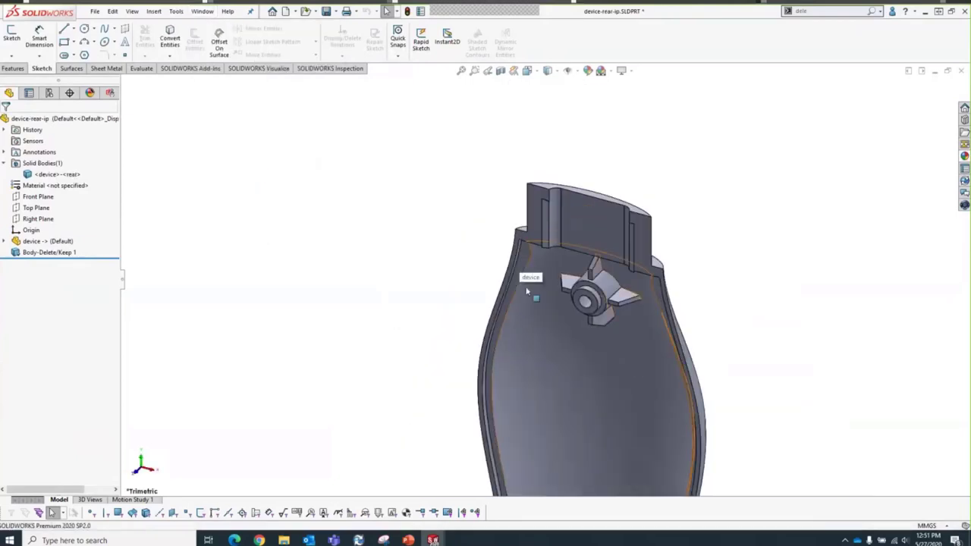
pyautogui.scroll(-3, 404, 272)
pyautogui.moveTo(403, 269); pyautogui.dragTo(383, 229, button='middle')
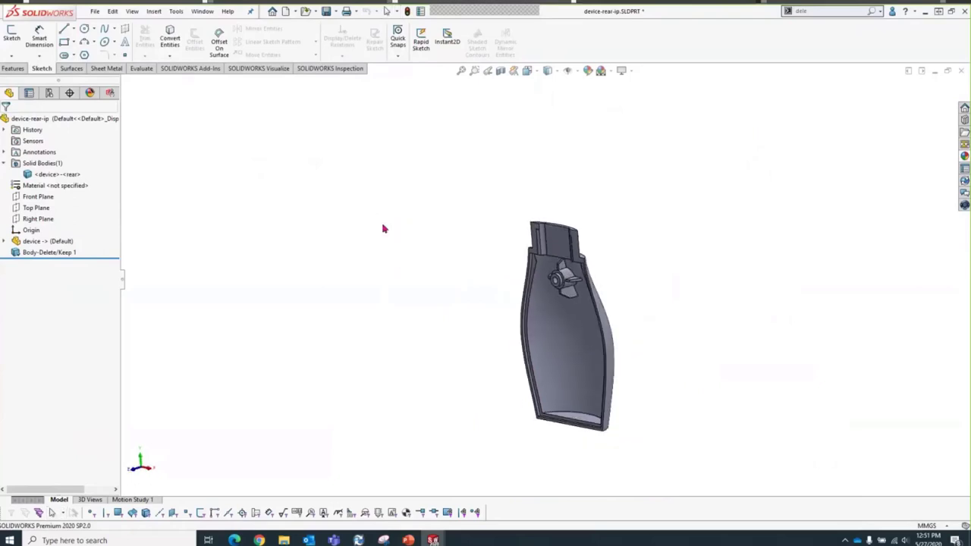
pyautogui.click(206, 12)
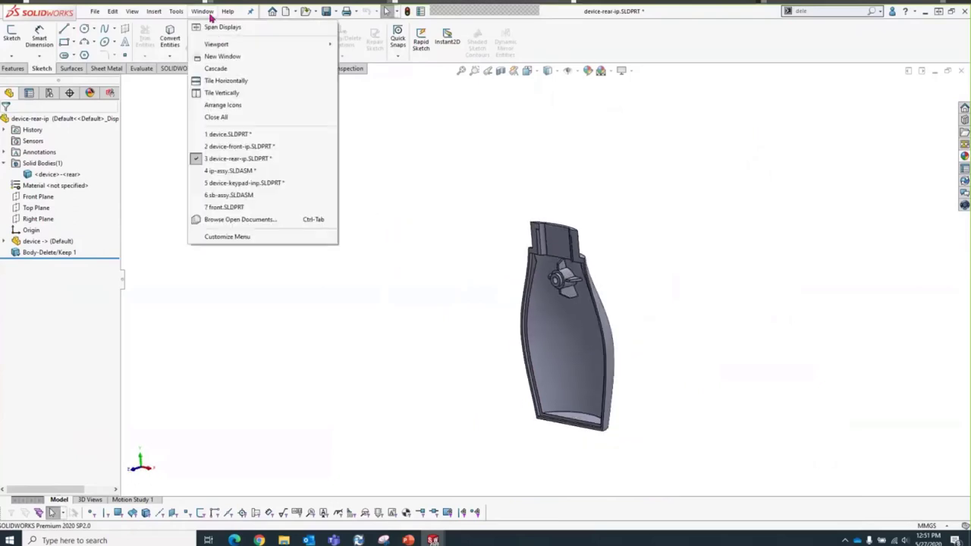
pyautogui.click(225, 135)
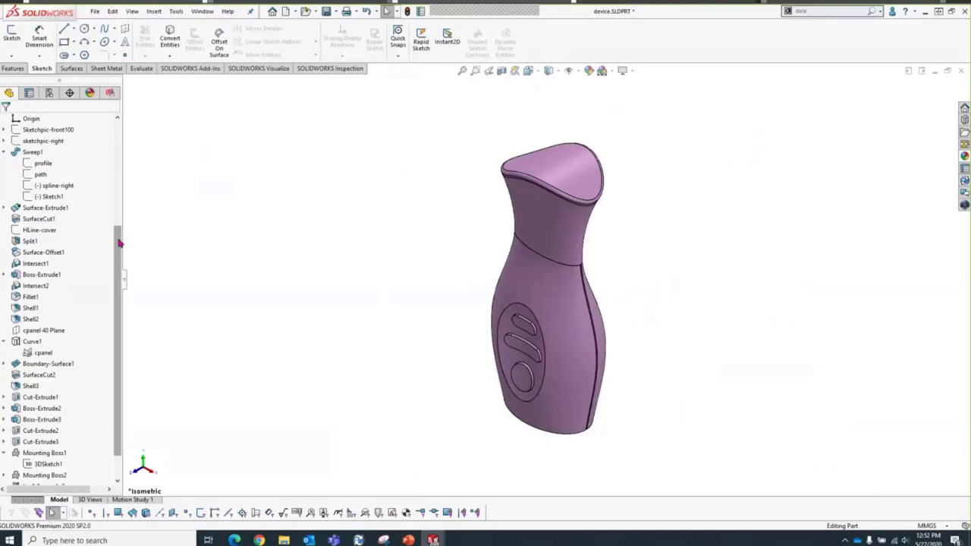
pyautogui.scroll(-1, 119, 243)
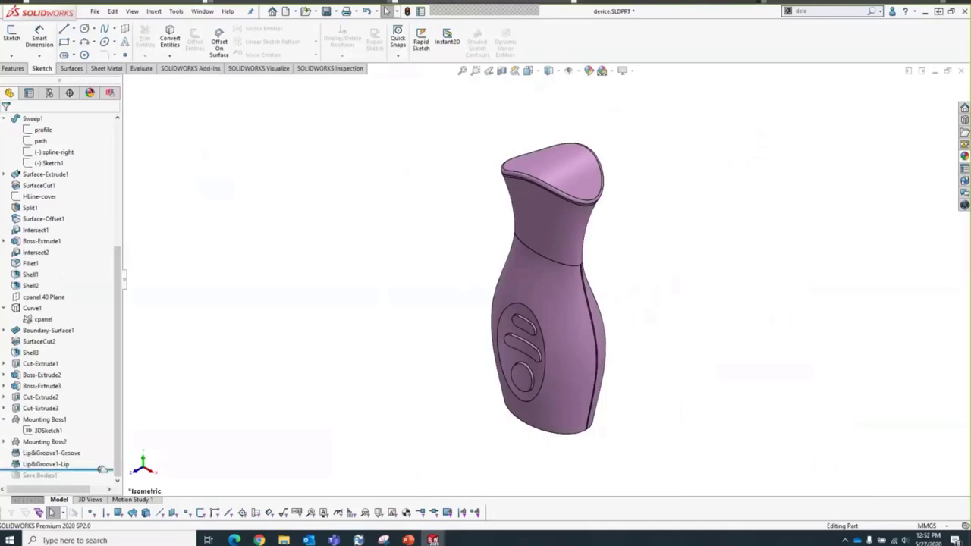
pyautogui.moveTo(103, 470); pyautogui.dragTo(62, 479)
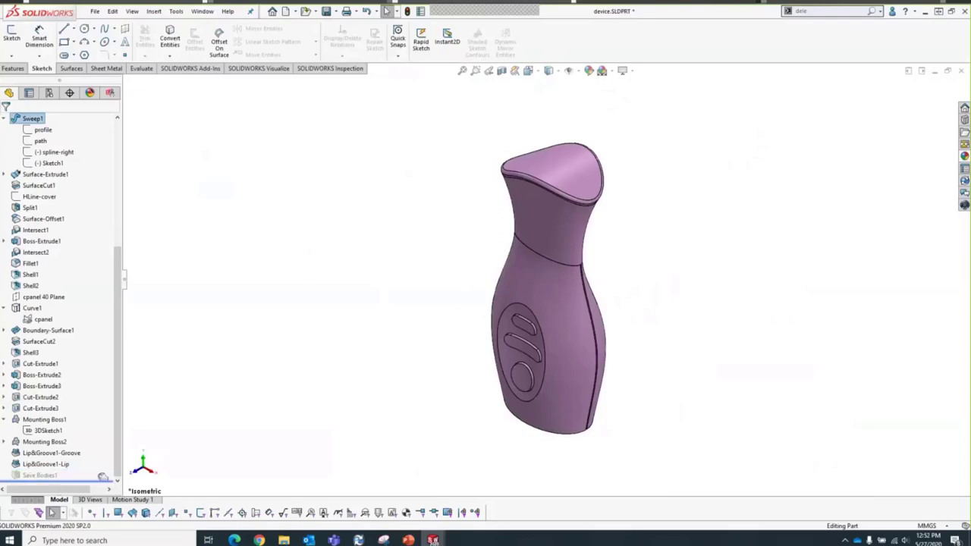
pyautogui.click(48, 477)
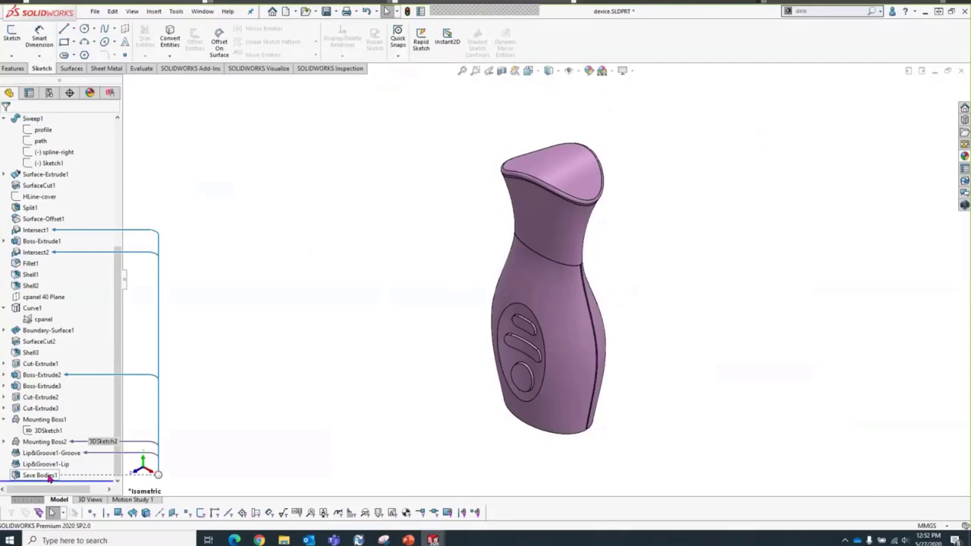
# Step: Switch to the sb-assy assembly and rebuild it with the changed models
pyautogui.click(206, 15)
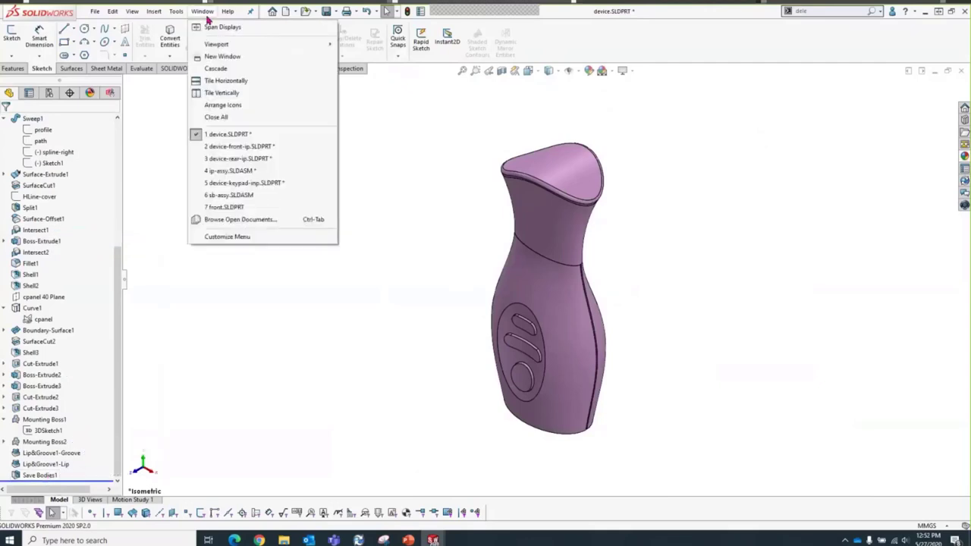
pyautogui.click(230, 195)
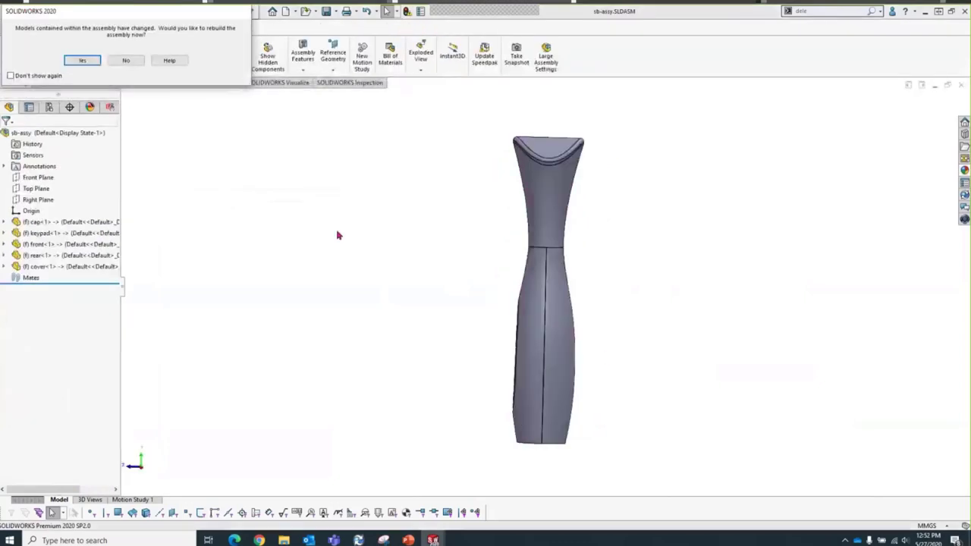
pyautogui.click(84, 60)
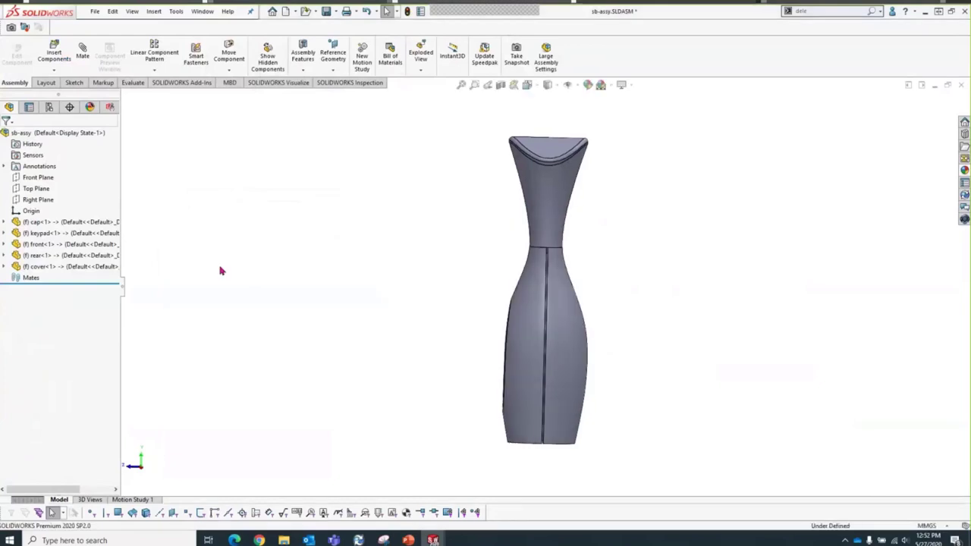
pyautogui.moveTo(360, 306); pyautogui.dragTo(390, 332, button='middle')
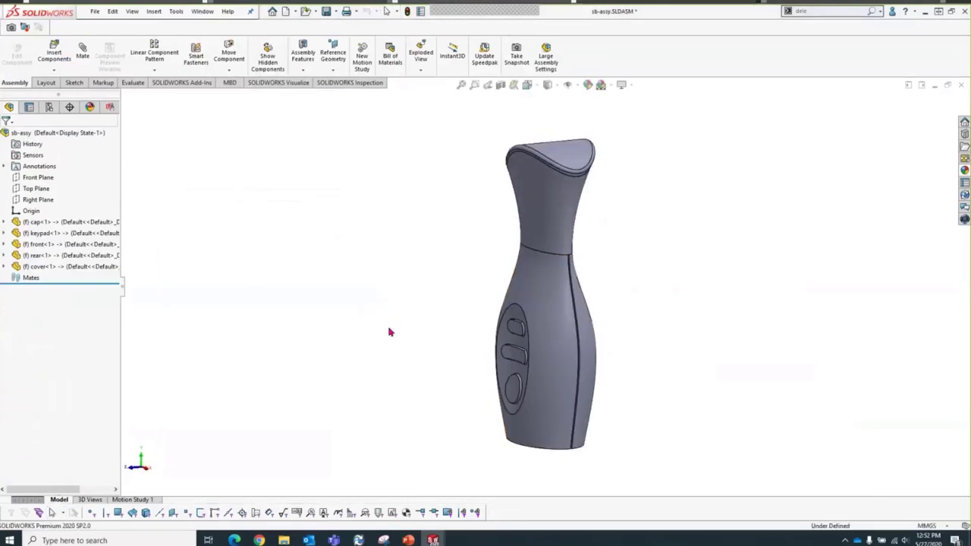
# Step: Open the rear part from the sb-assy assembly and examine its mounting boss and parting edges up close
pyautogui.click(60, 258)
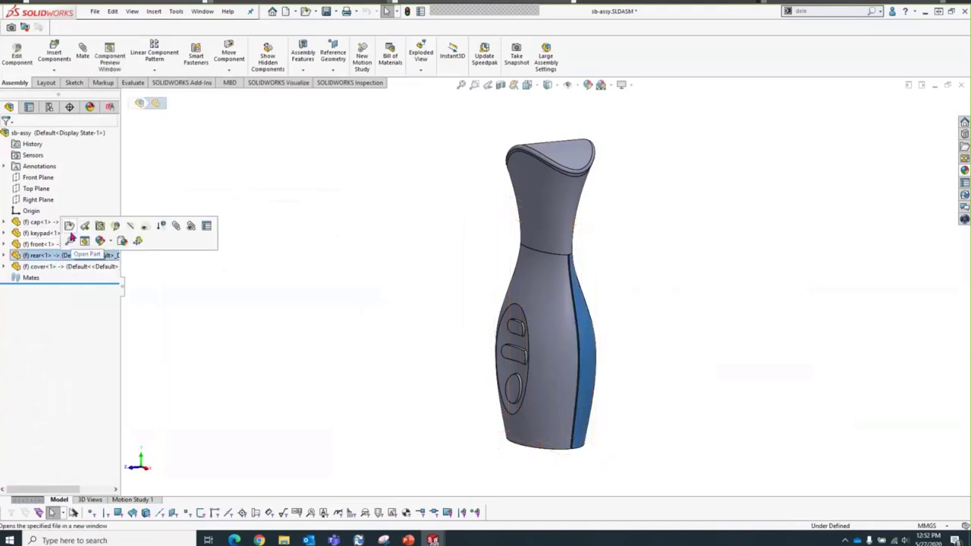
pyautogui.click(68, 225)
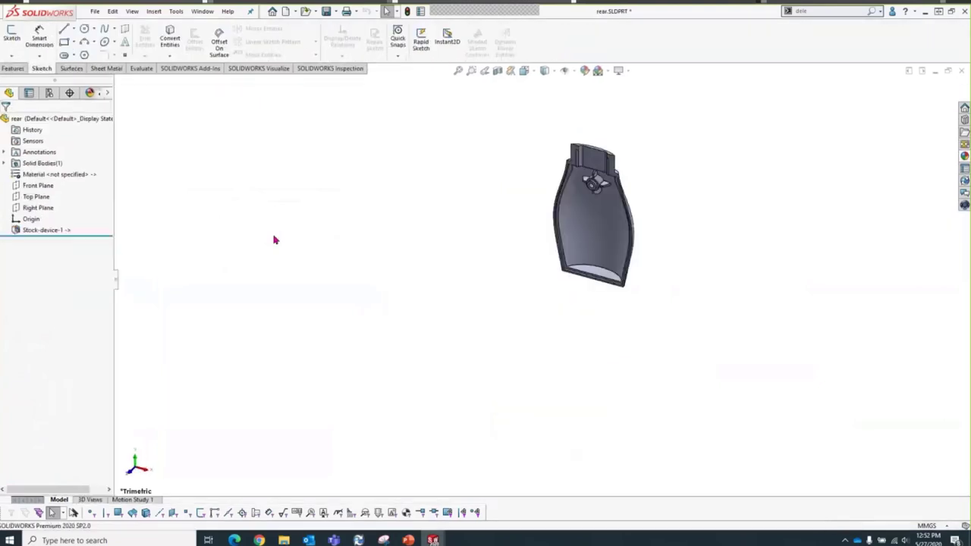
pyautogui.scroll(-5, 624, 152)
pyautogui.scroll(-2, 616, 183)
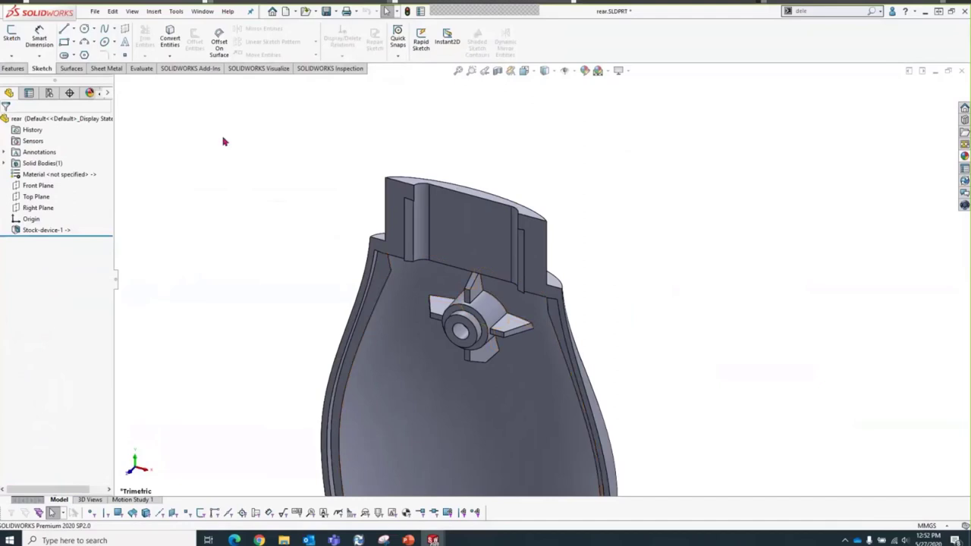
# Step: Switch to the front part window and examine its inner mounting boss and the lip along its parting edges
pyautogui.click(202, 11)
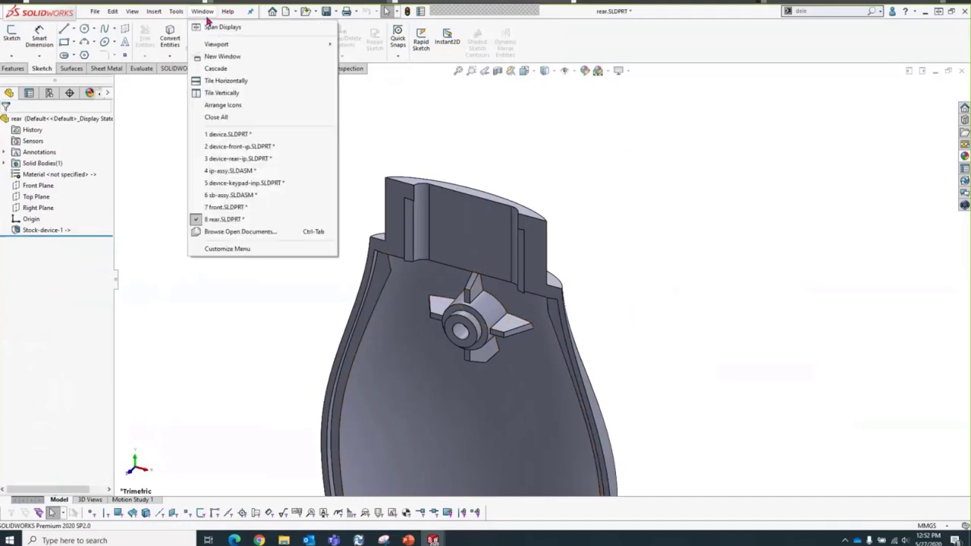
pyautogui.click(222, 207)
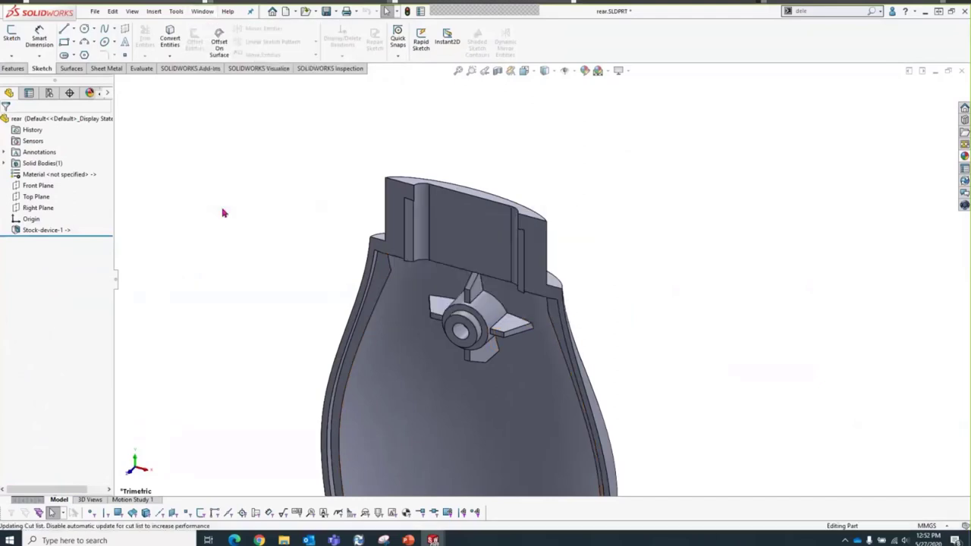
pyautogui.moveTo(458, 262); pyautogui.dragTo(417, 217, button='middle')
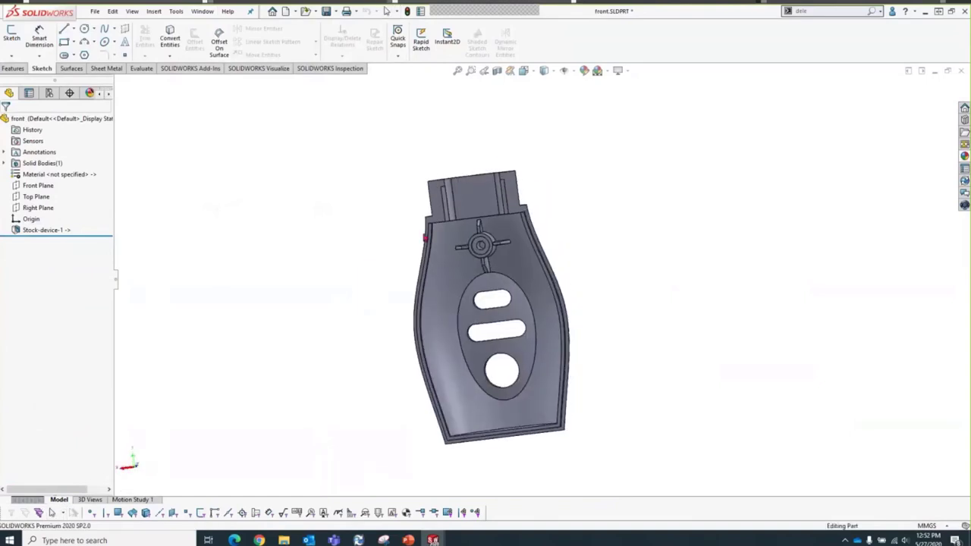
pyautogui.scroll(-5, 418, 216)
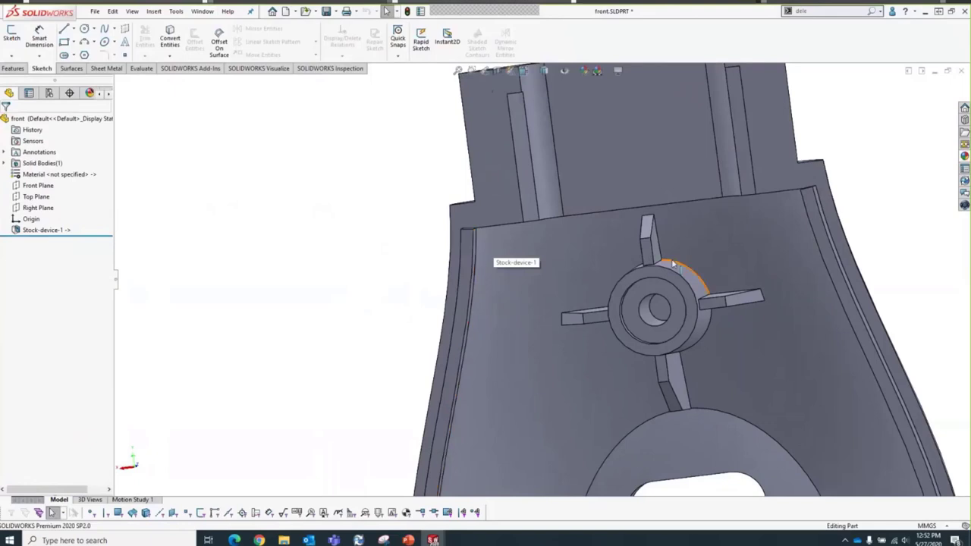
pyautogui.scroll(2, 375, 282)
pyautogui.scroll(2, 371, 284)
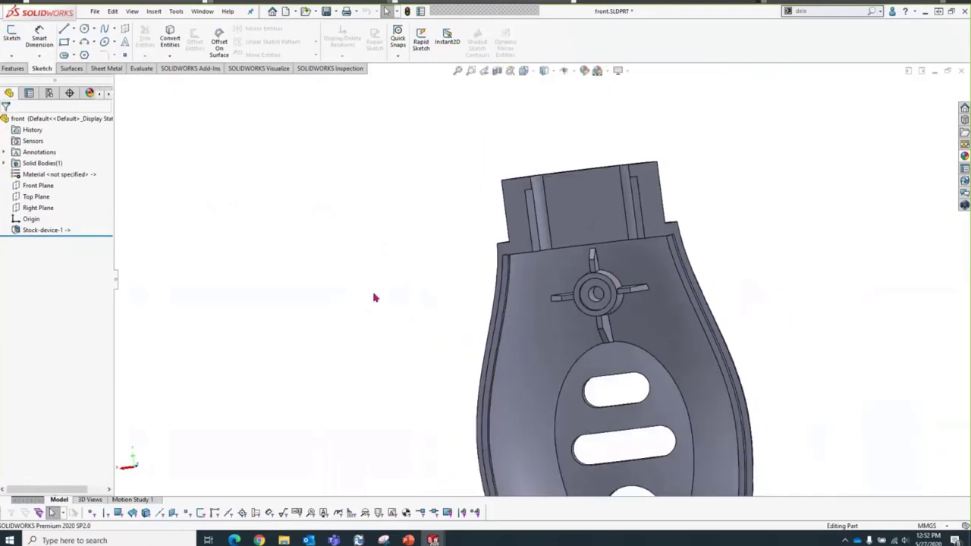
pyautogui.moveTo(372, 277); pyautogui.dragTo(428, 300, button='middle')
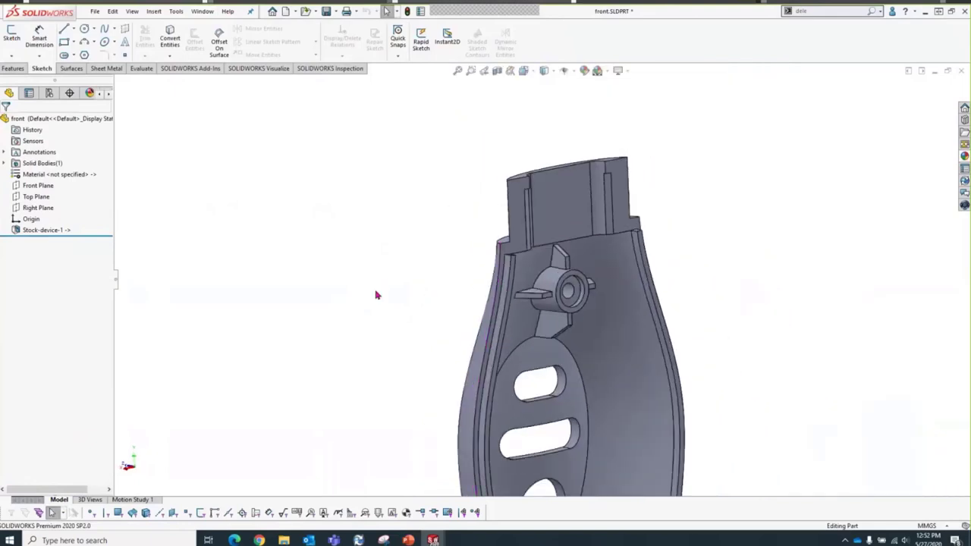
# Step: Return to the device master part window
pyautogui.click(206, 15)
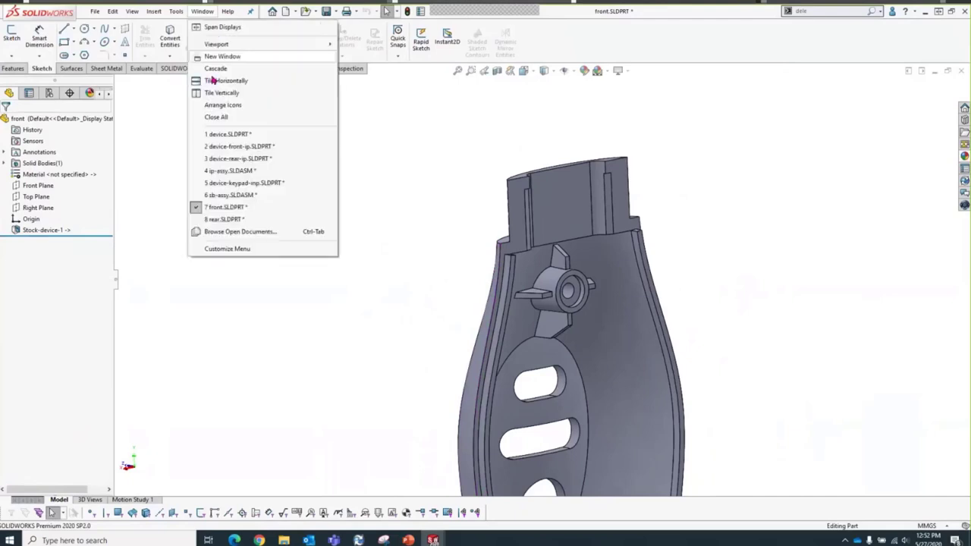
pyautogui.click(225, 137)
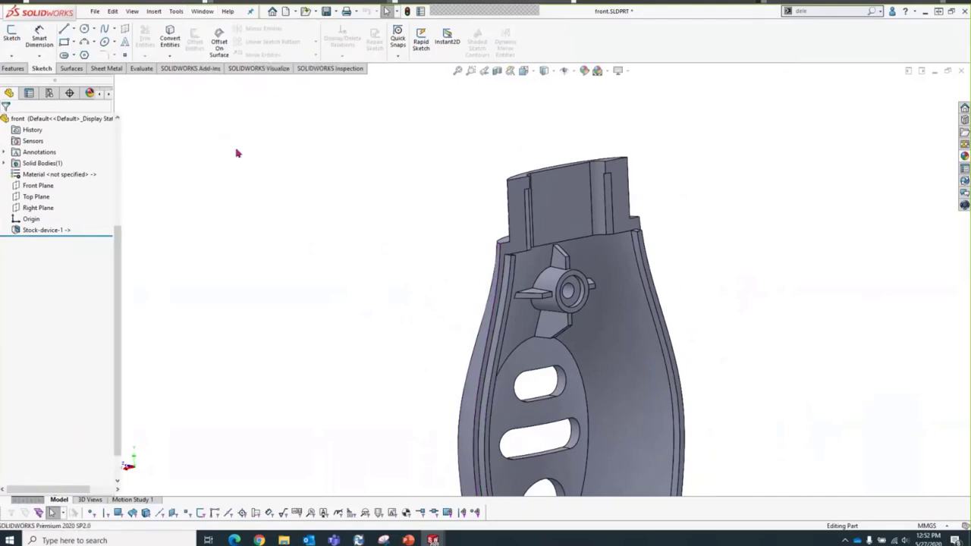